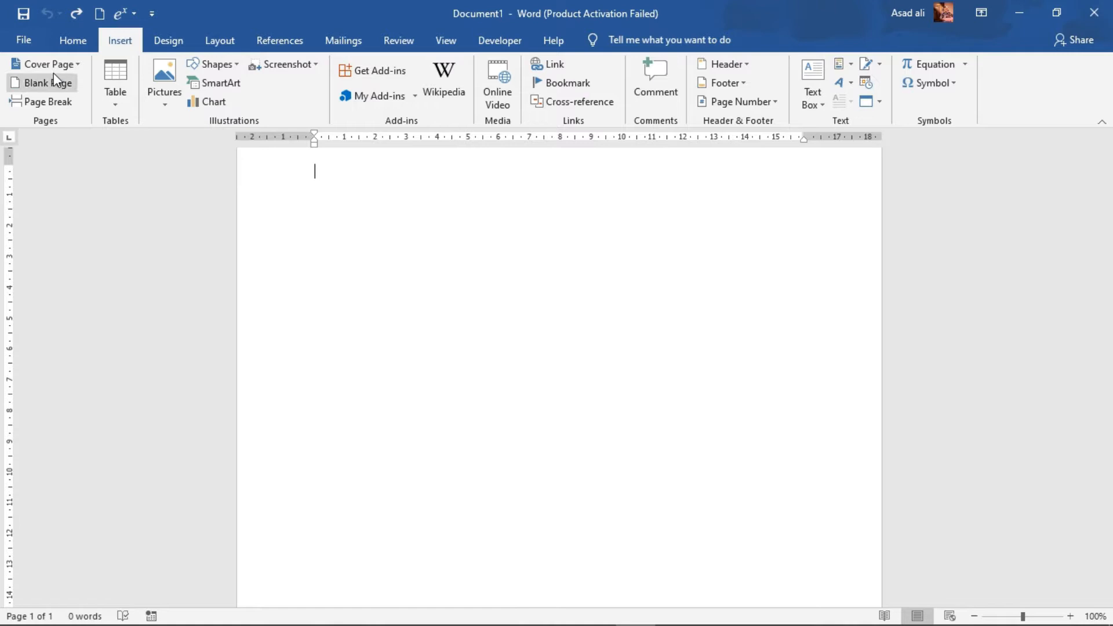
Step: Insert the built-in Slice (Dark) cover page into the blank document
click(77, 65)
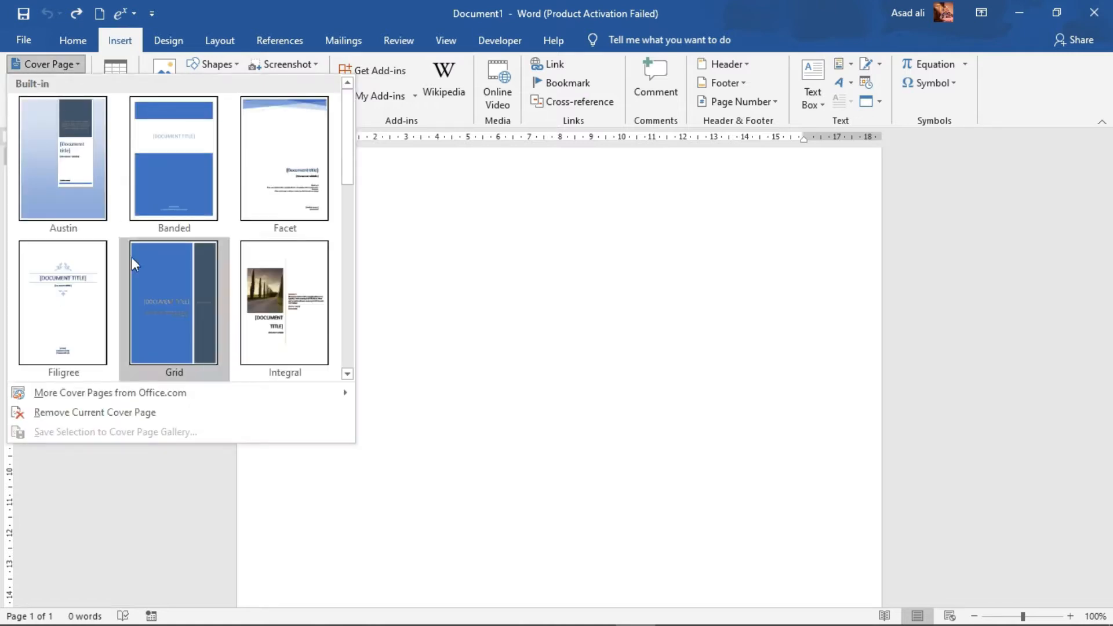
drag(350, 126, 342, 308)
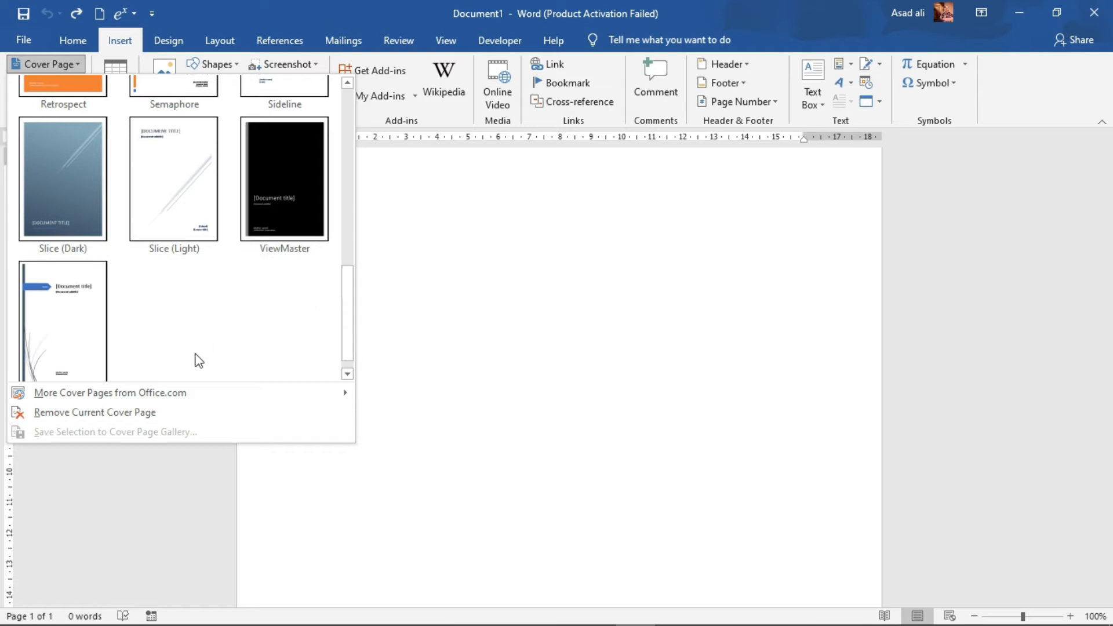
mouse_move(193, 396)
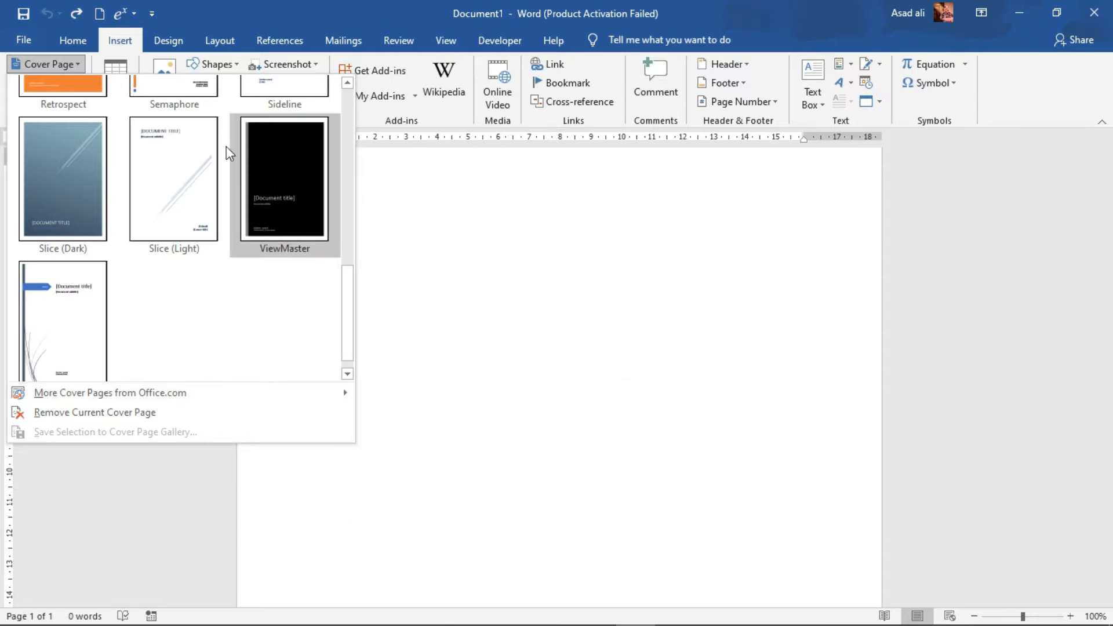
click(61, 140)
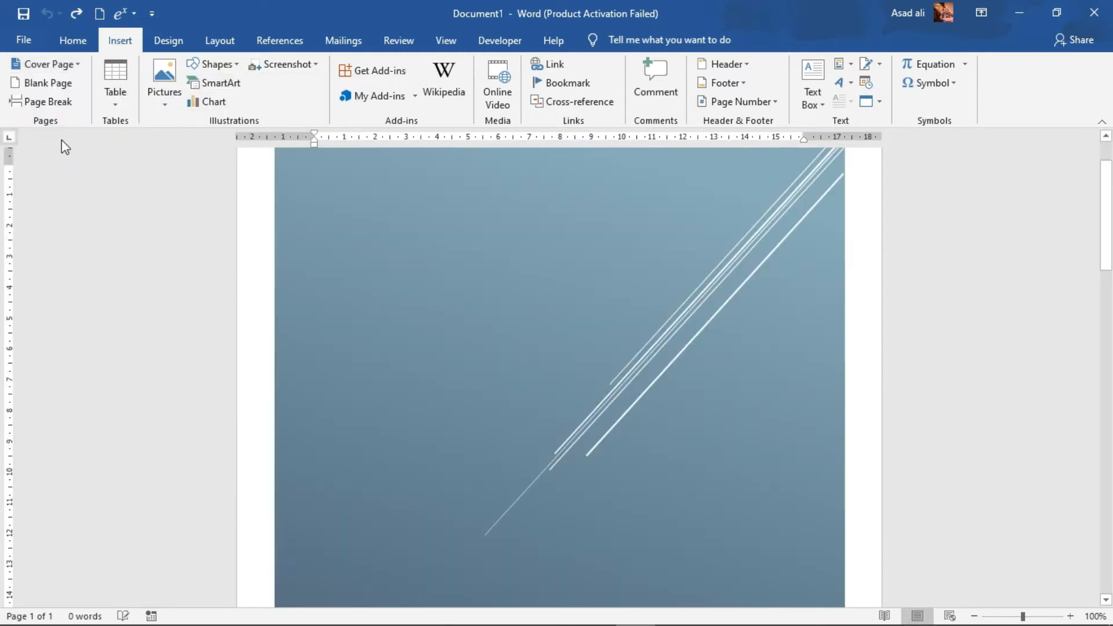
Step: Replace the cover page's document title placeholder with "MS WORD LECTURE 3"
drag(1110, 191, 1110, 339)
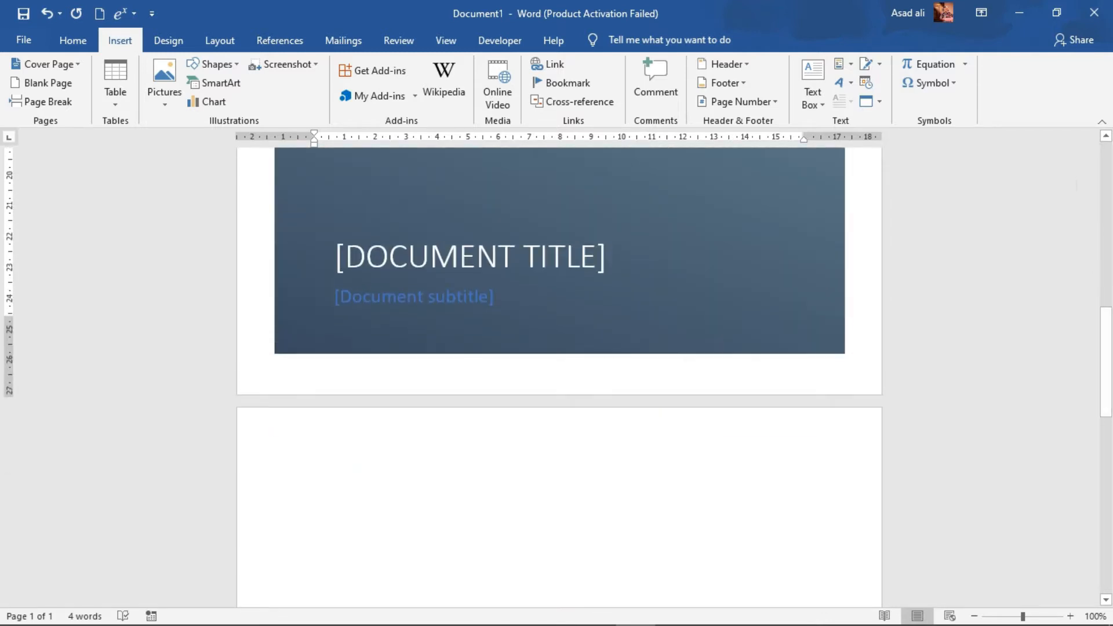
click(518, 256)
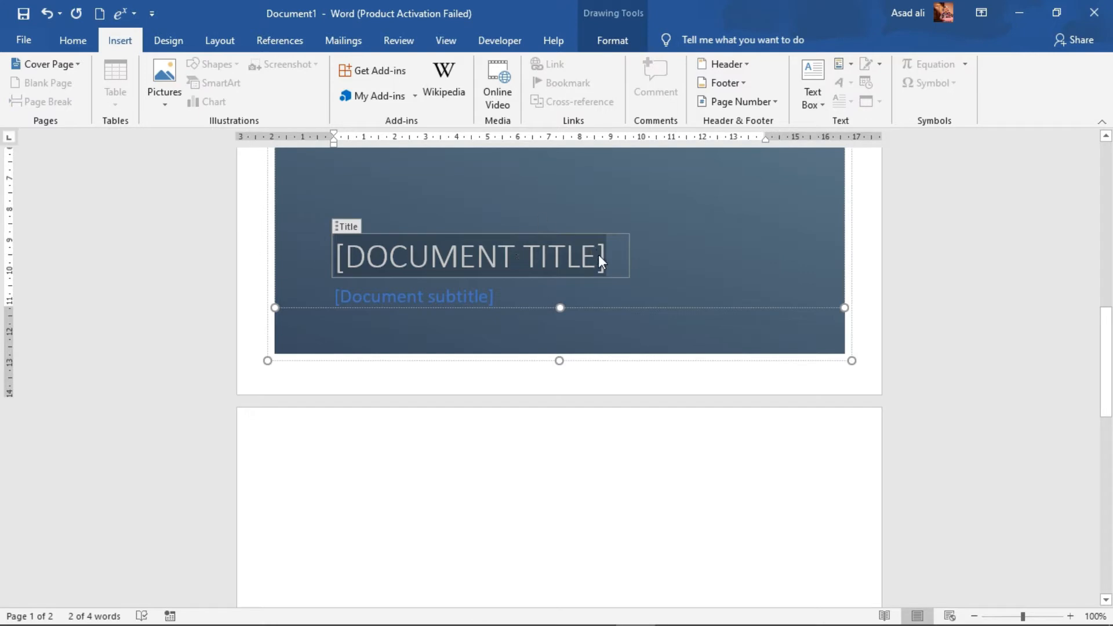
key(Delete)
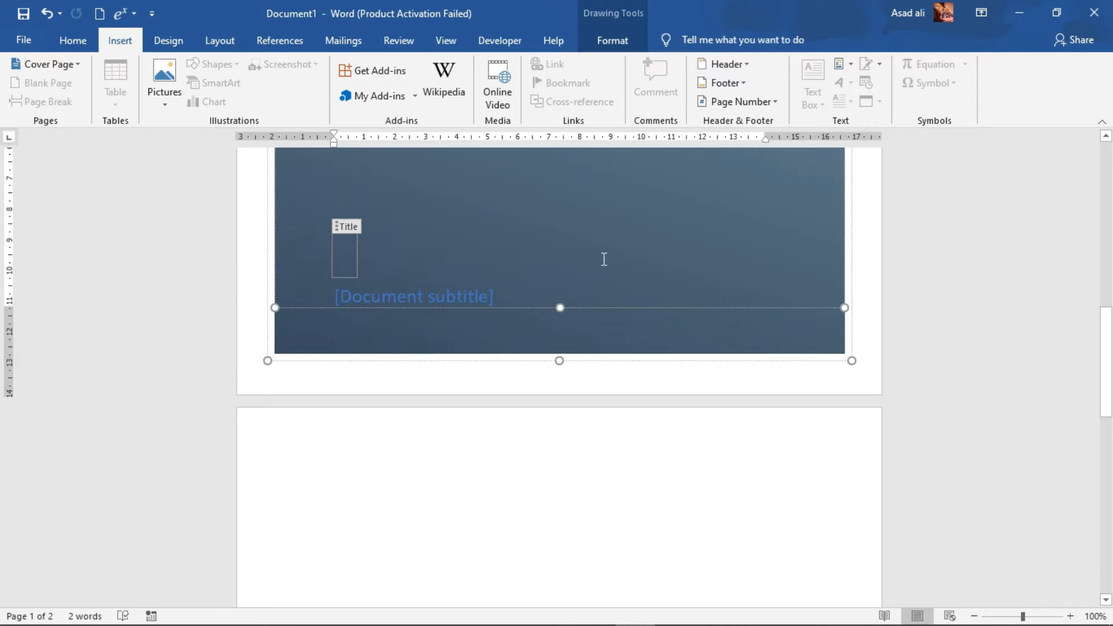
text(M)
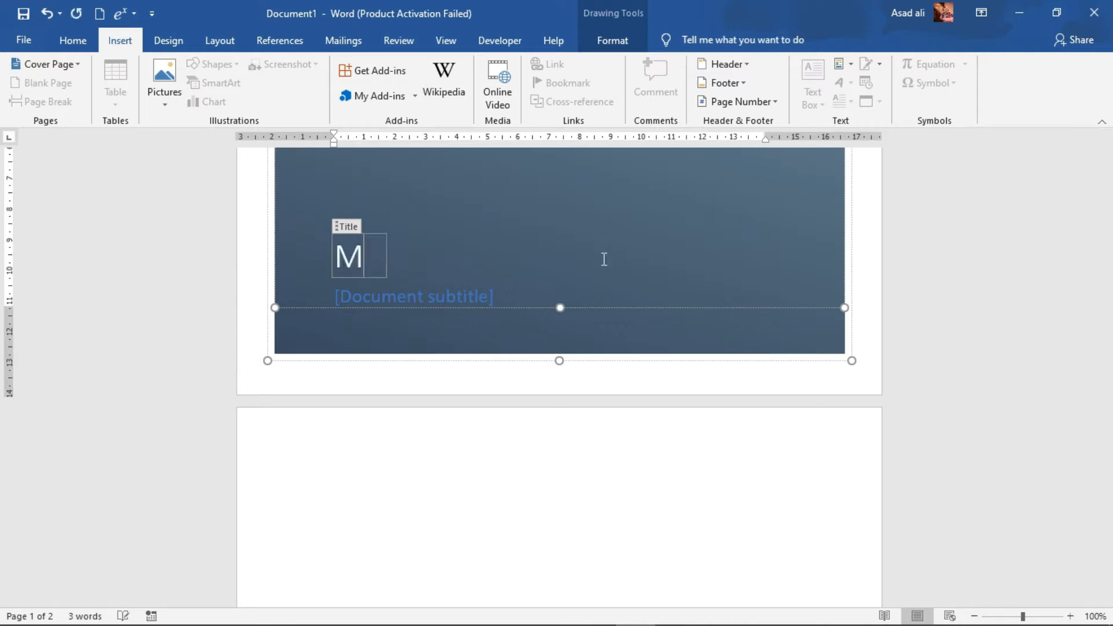
text(S W)
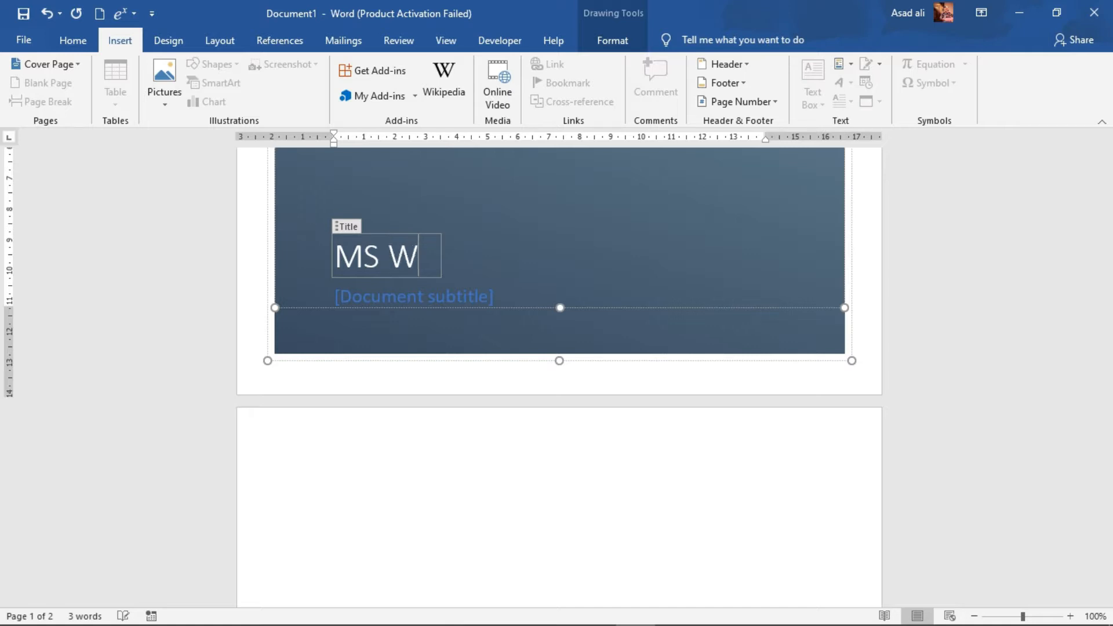
text(ORD LEC)
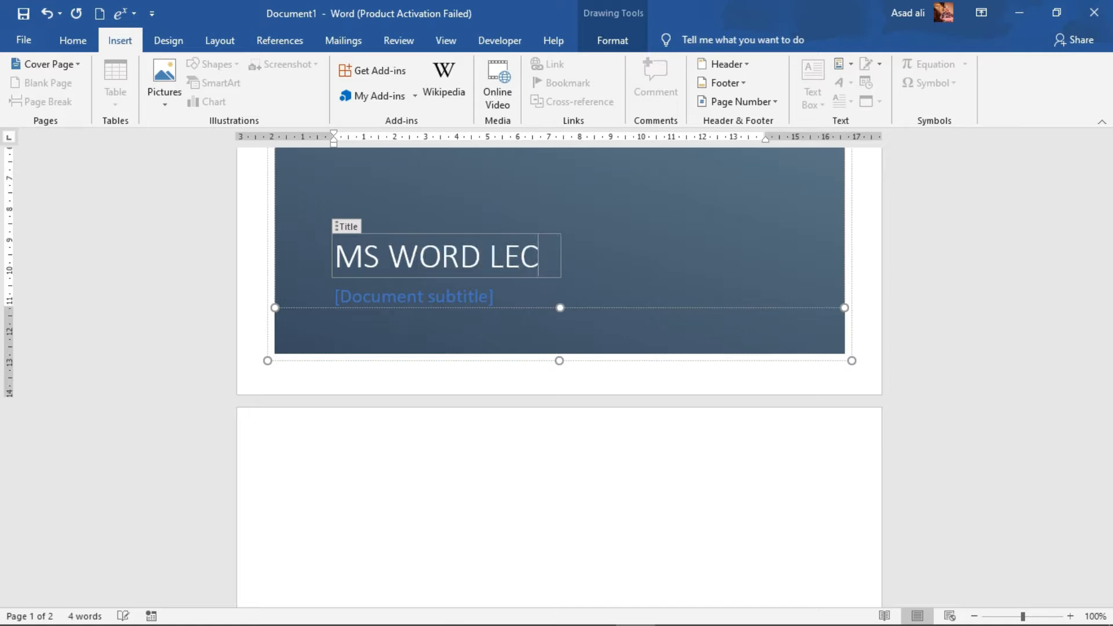
text(TURE 3)
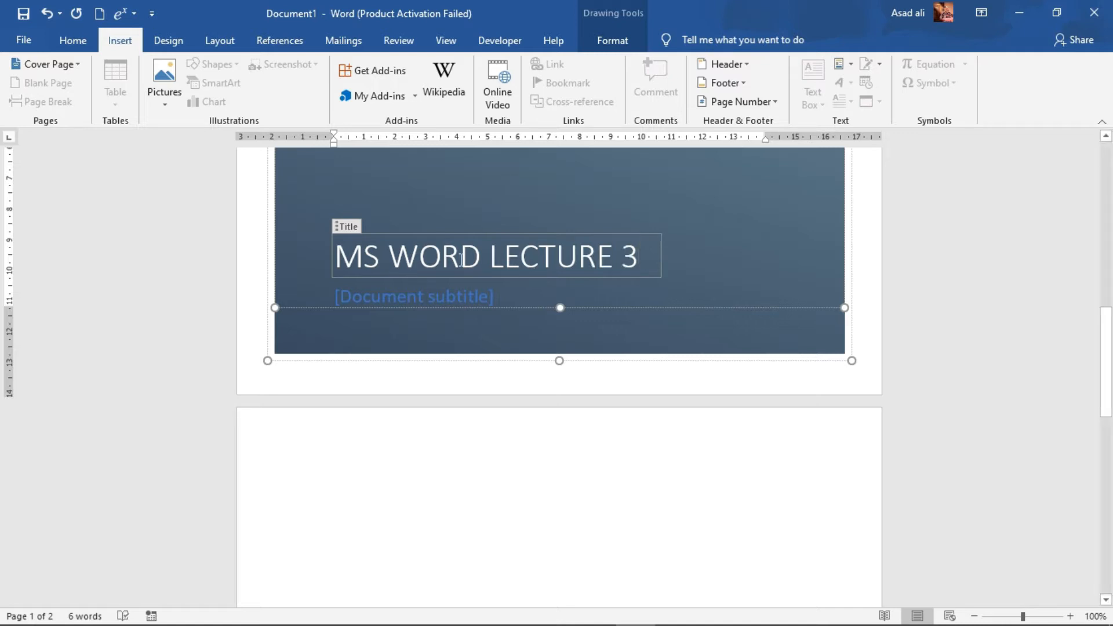
Step: Replace the cover page's subtitle placeholder with the text "A word procesor"
click(462, 297)
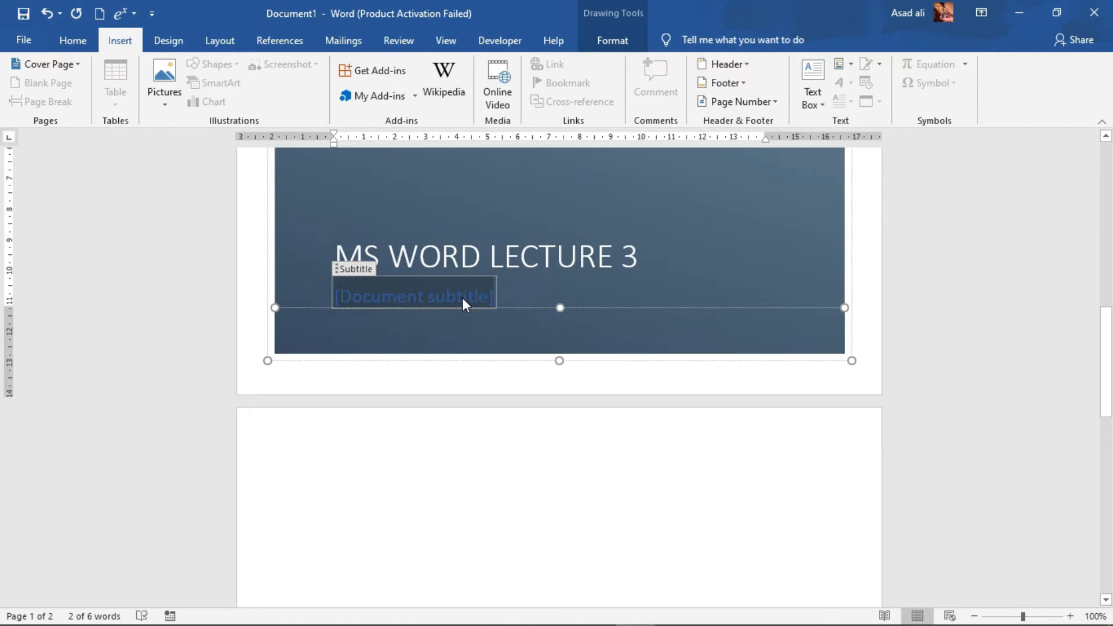
key(Delete)
text(A wor)
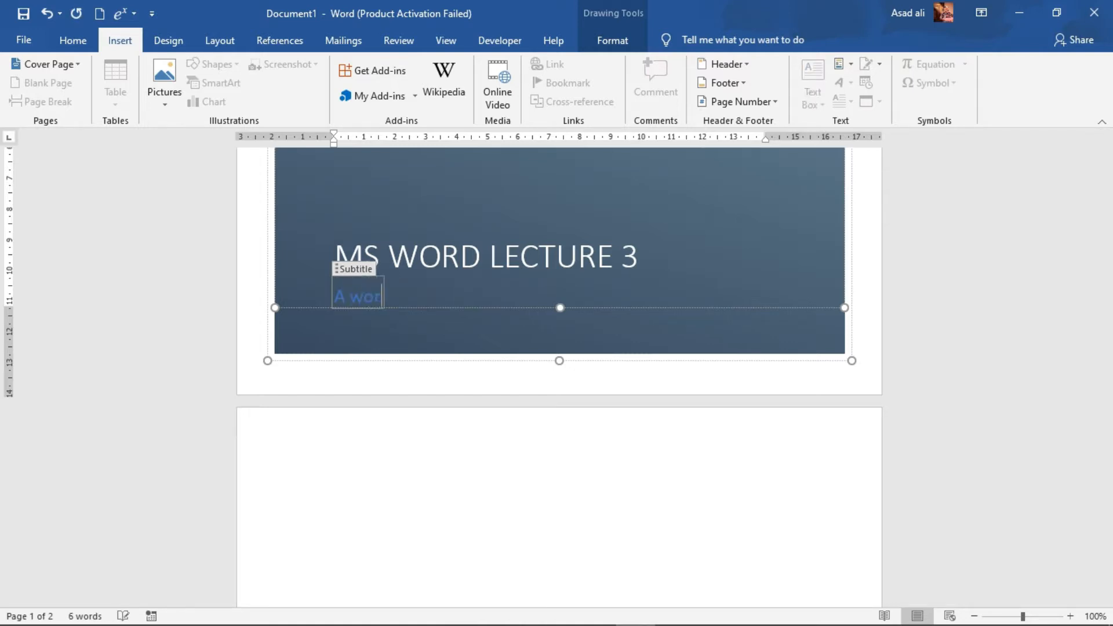
text(d procesor)
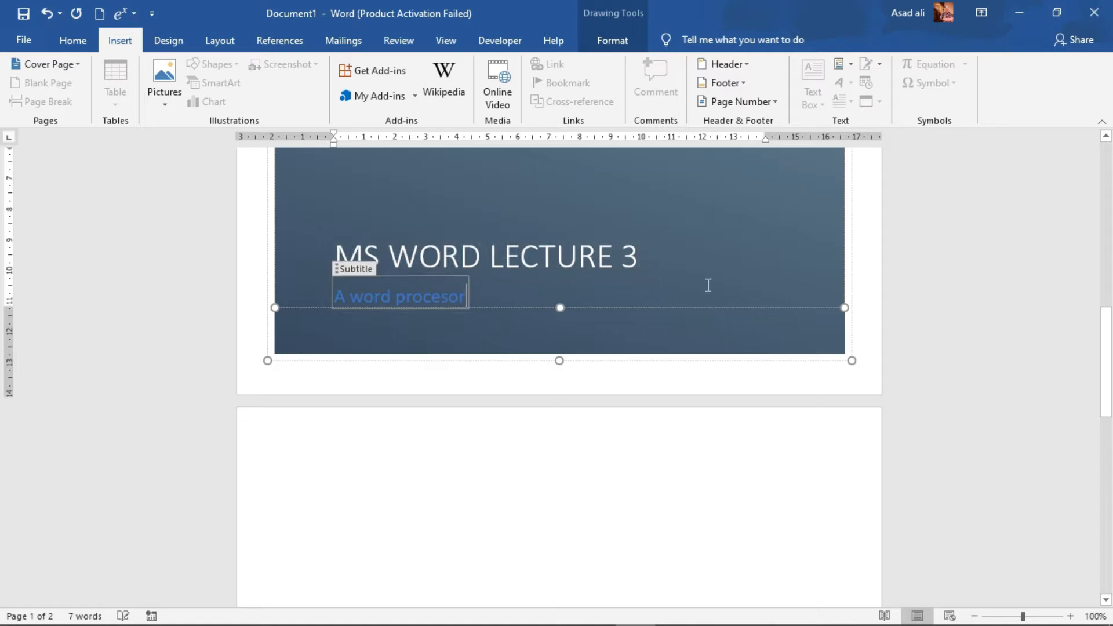
Step: Cut the whole subtitle field from the cover page and undo the cut
mouse_move(1106, 384)
mouse_down()
mouse_move(1100, 199)
mouse_move(1107, 386)
mouse_move(1107, 369)
mouse_up()
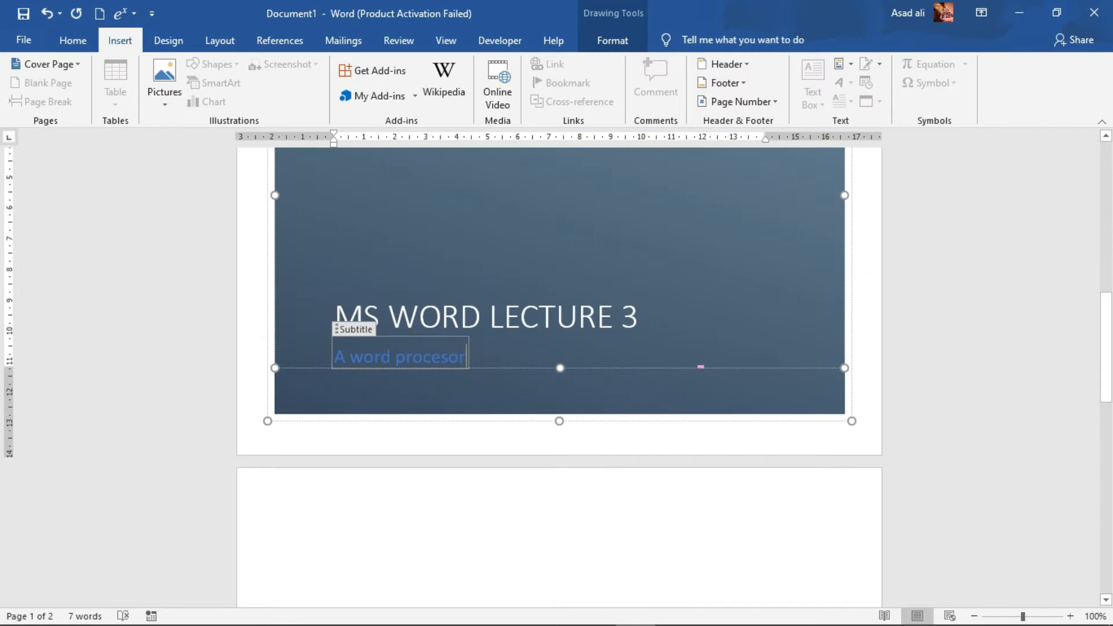
click(356, 334)
click(356, 333)
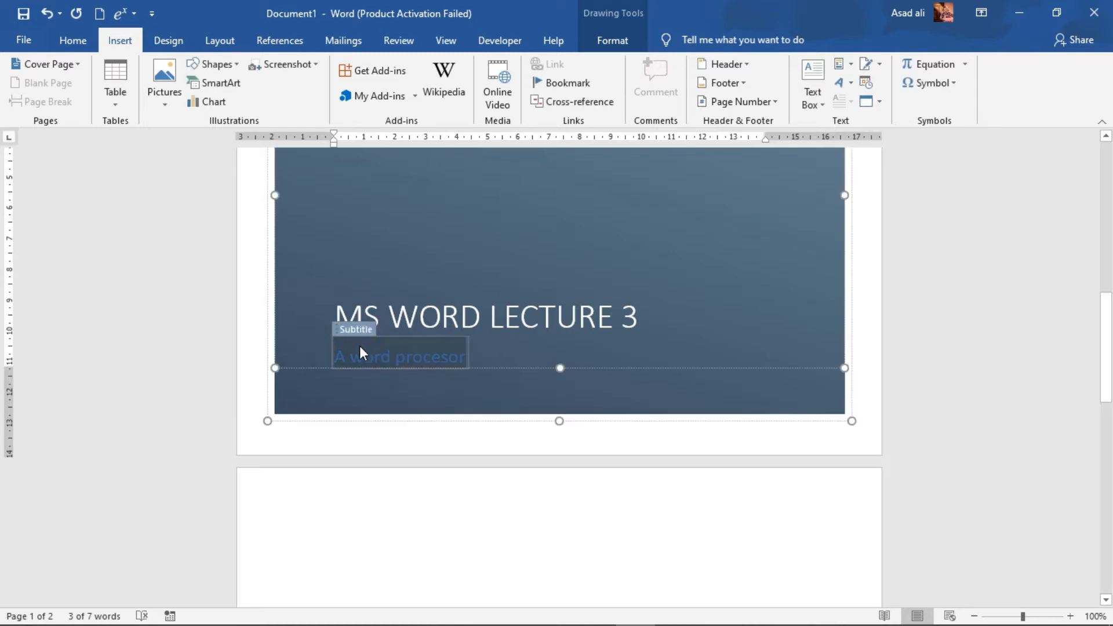
right_click(360, 353)
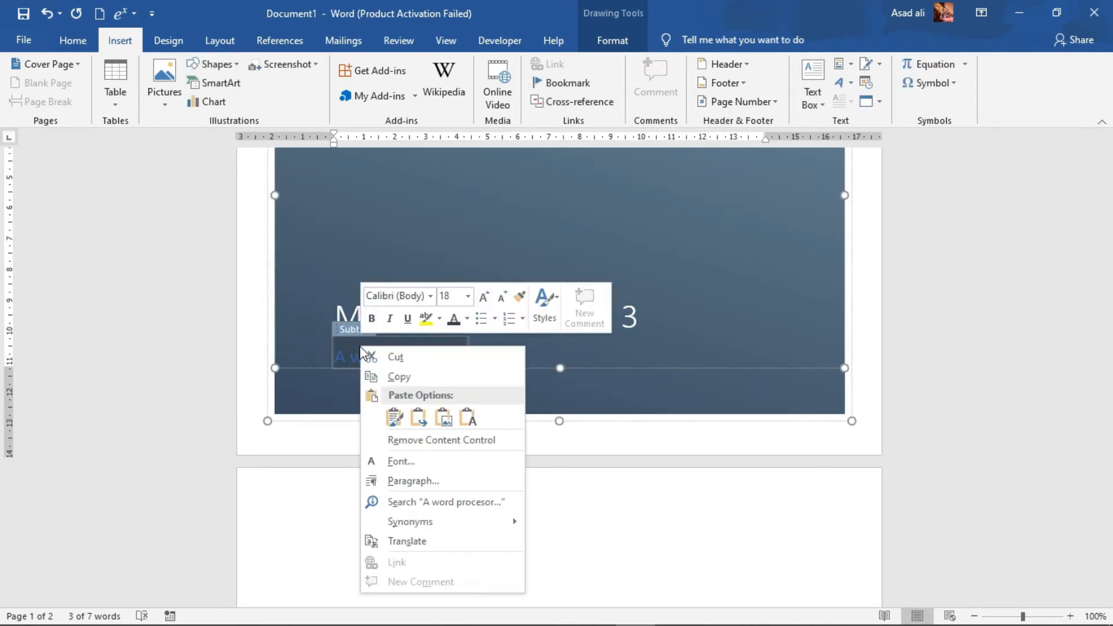
click(396, 357)
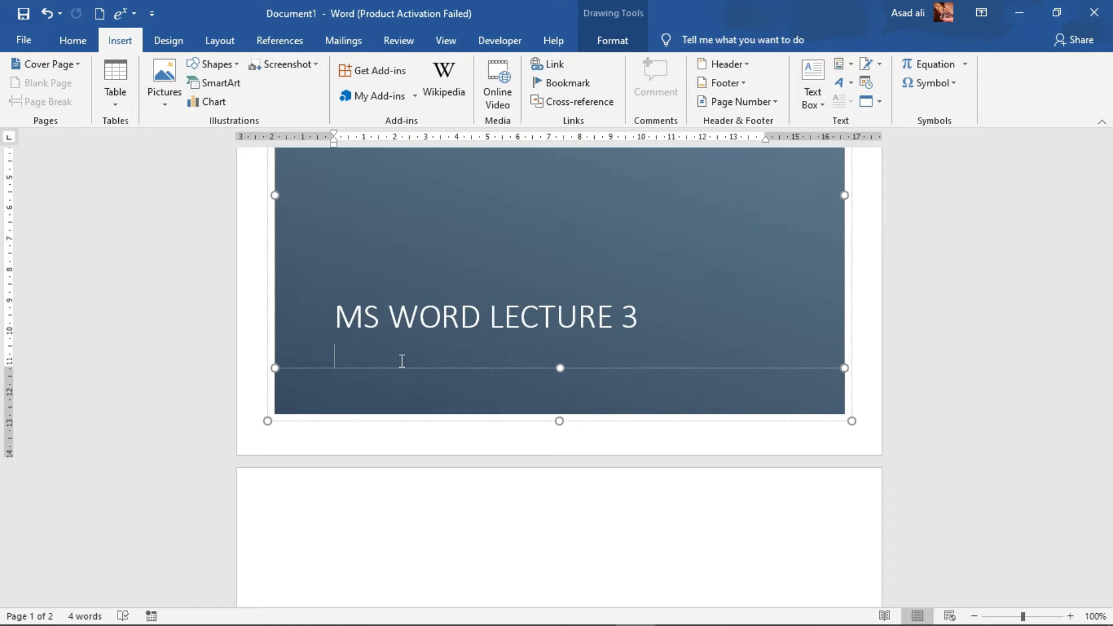
key(ctrl+z)
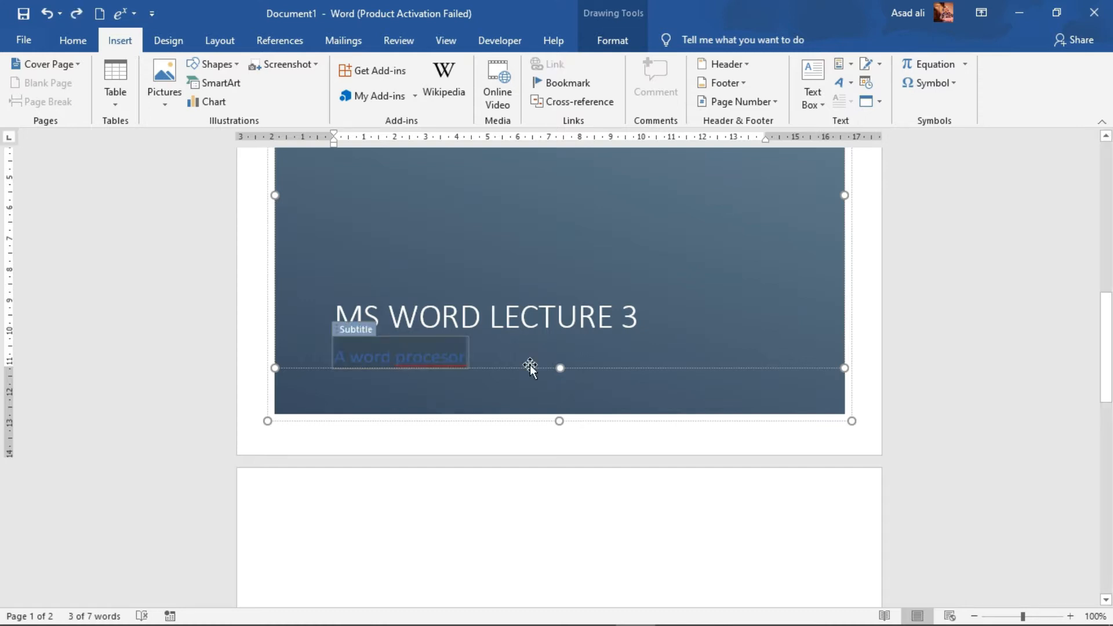
Step: Correct the misspelled last word of the cover page subtitle to "processor"
click(433, 357)
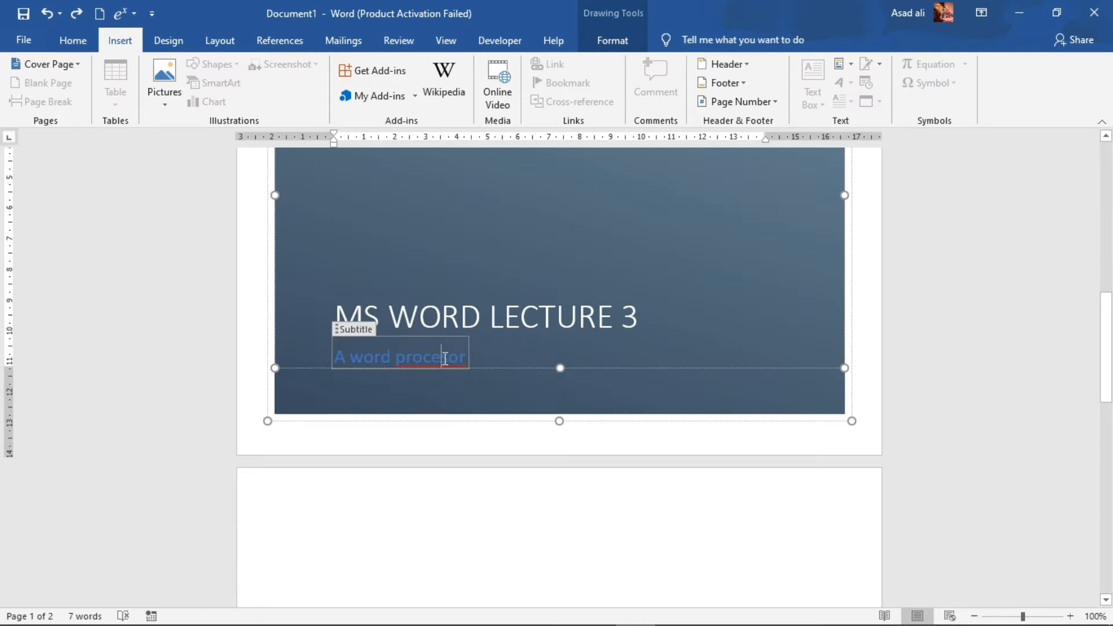
text(ss)
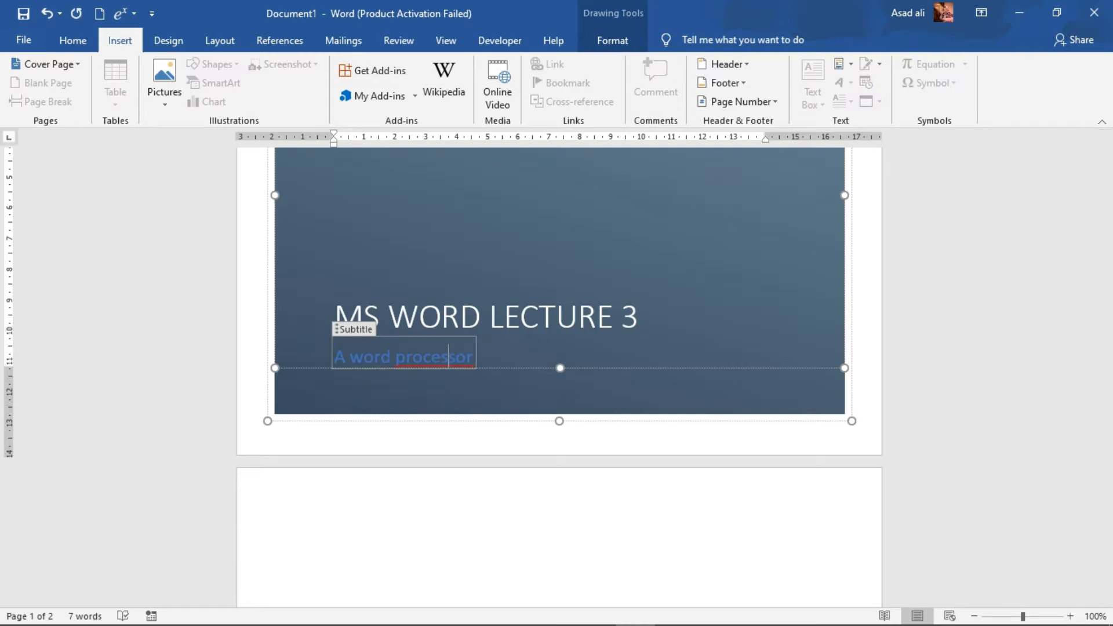
click(402, 358)
drag(404, 359, 467, 360)
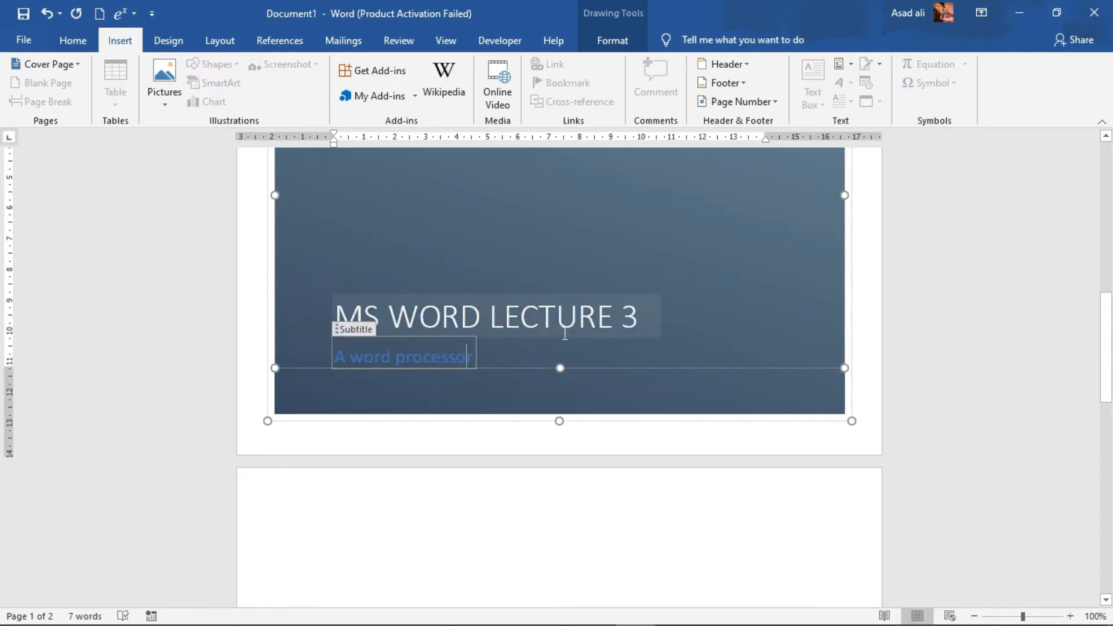
click(565, 333)
key(End)
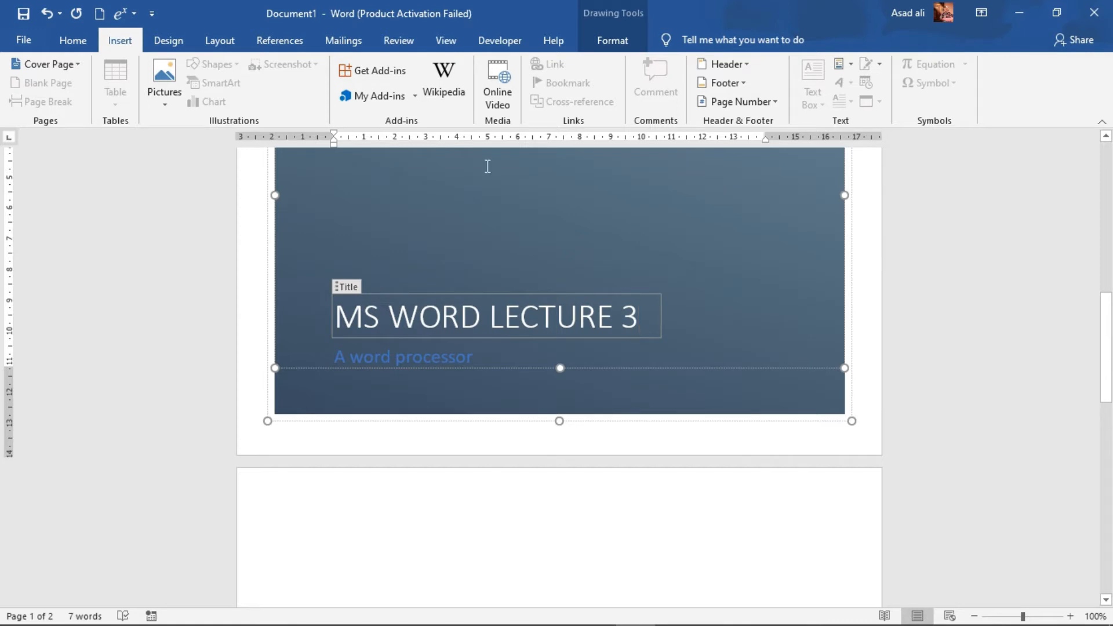
Step: Insert a blank page at the start of the empty page that follows the cover page
click(277, 517)
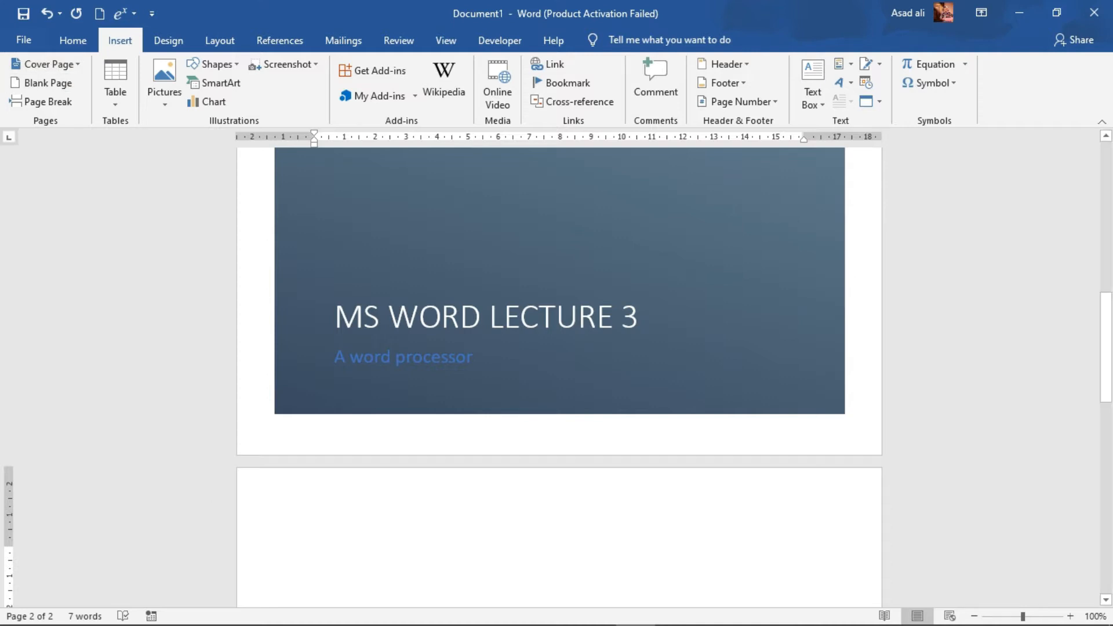
drag(1106, 347, 1106, 381)
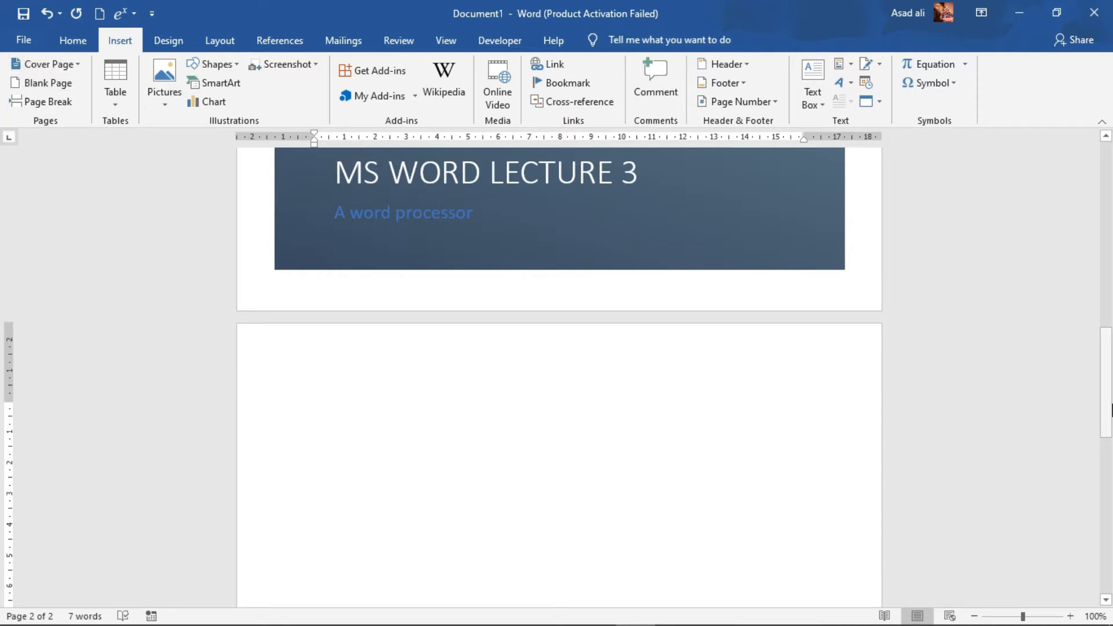
drag(1110, 391, 1107, 458)
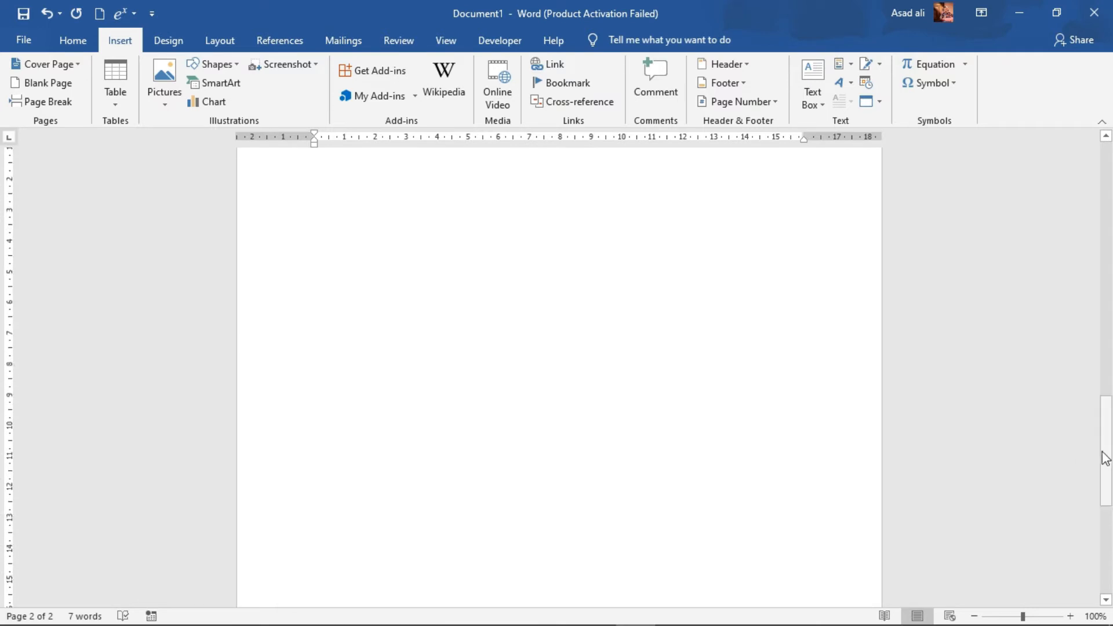
click(43, 82)
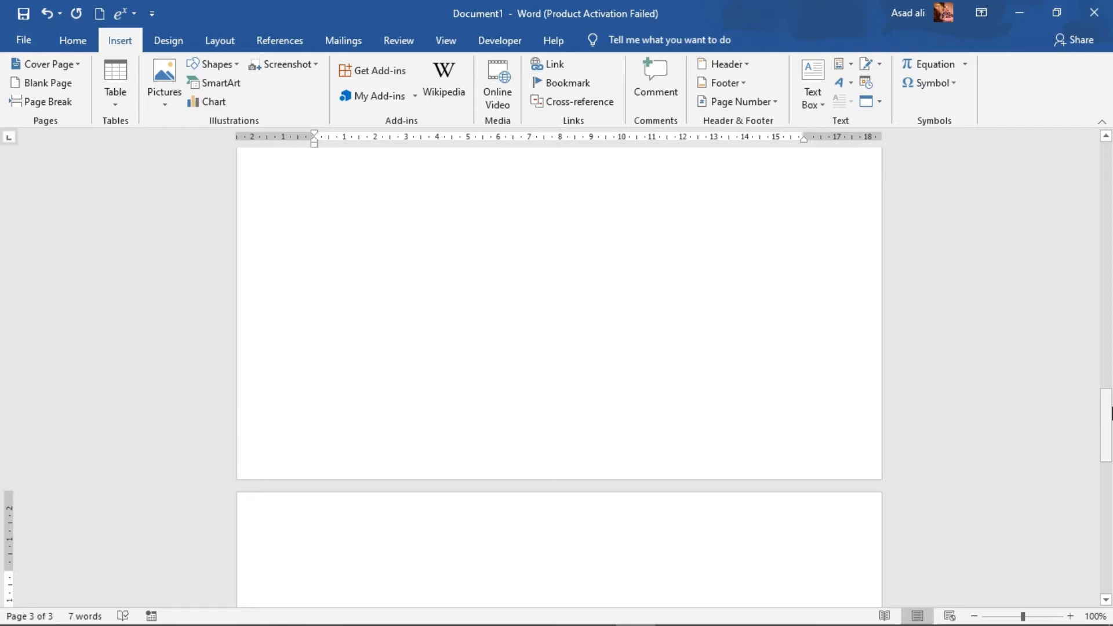
Step: Write "MS word is a word proccing software" on the first line of page 2
drag(1108, 414, 1105, 303)
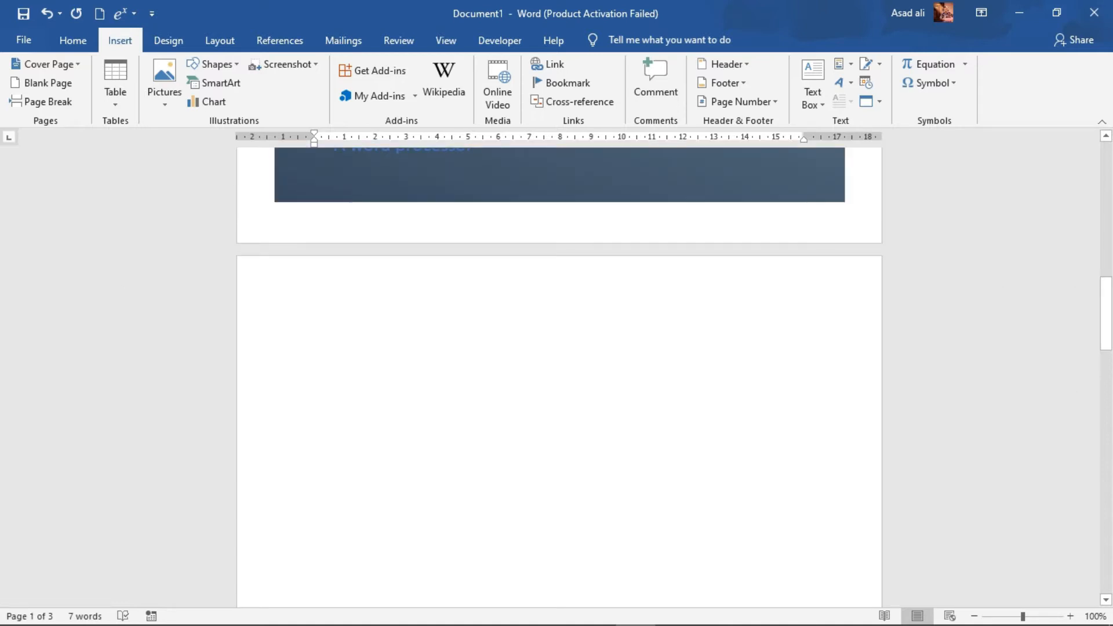
click(315, 340)
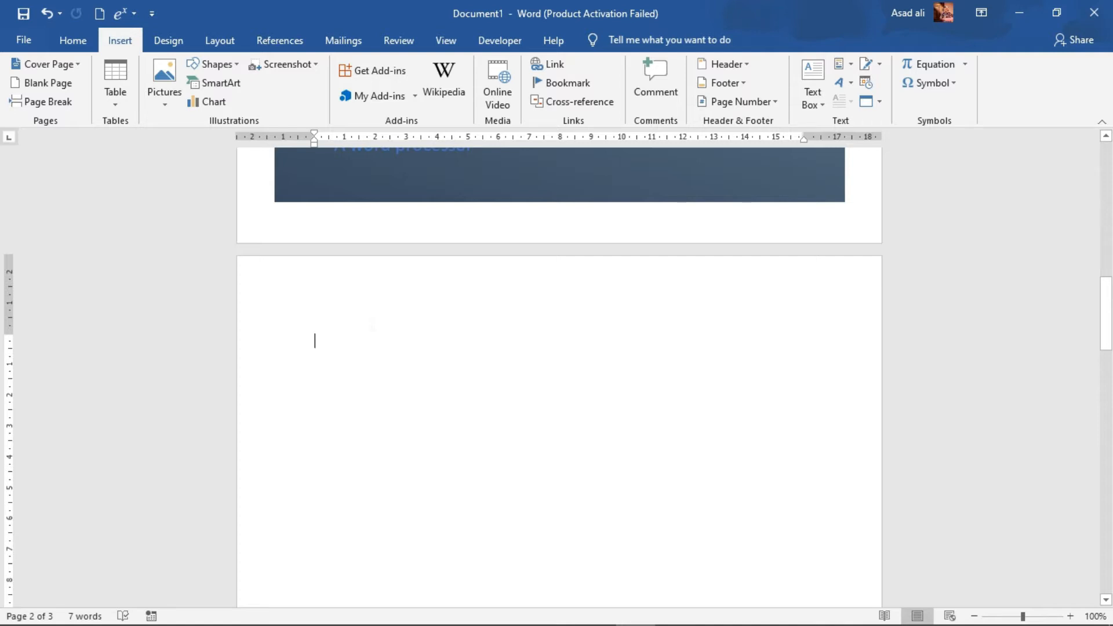
text(M)
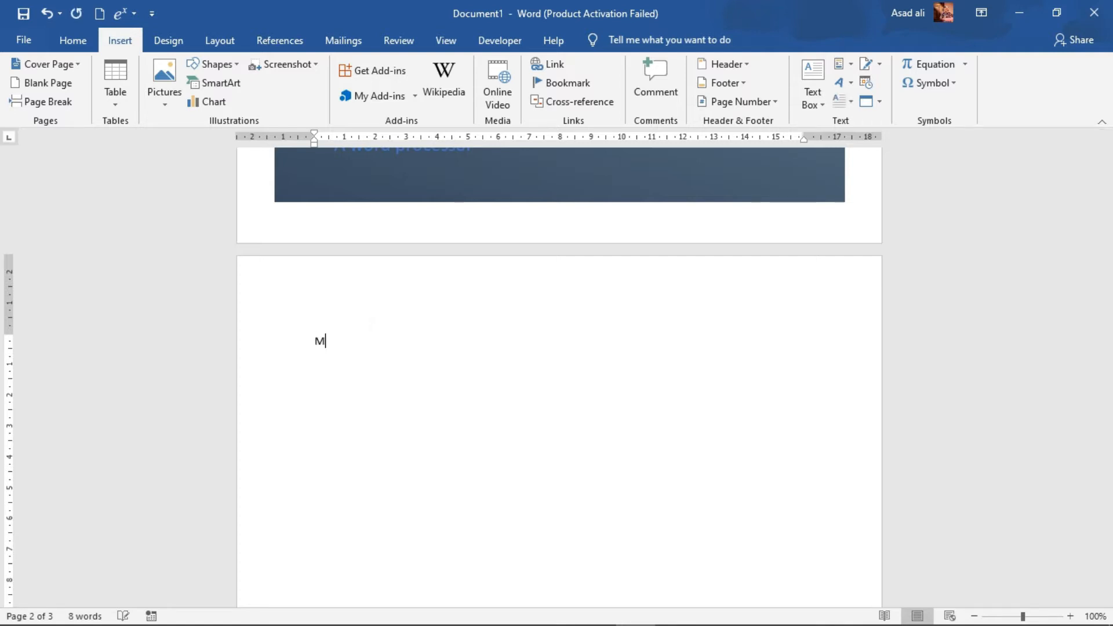
text(S word is a )
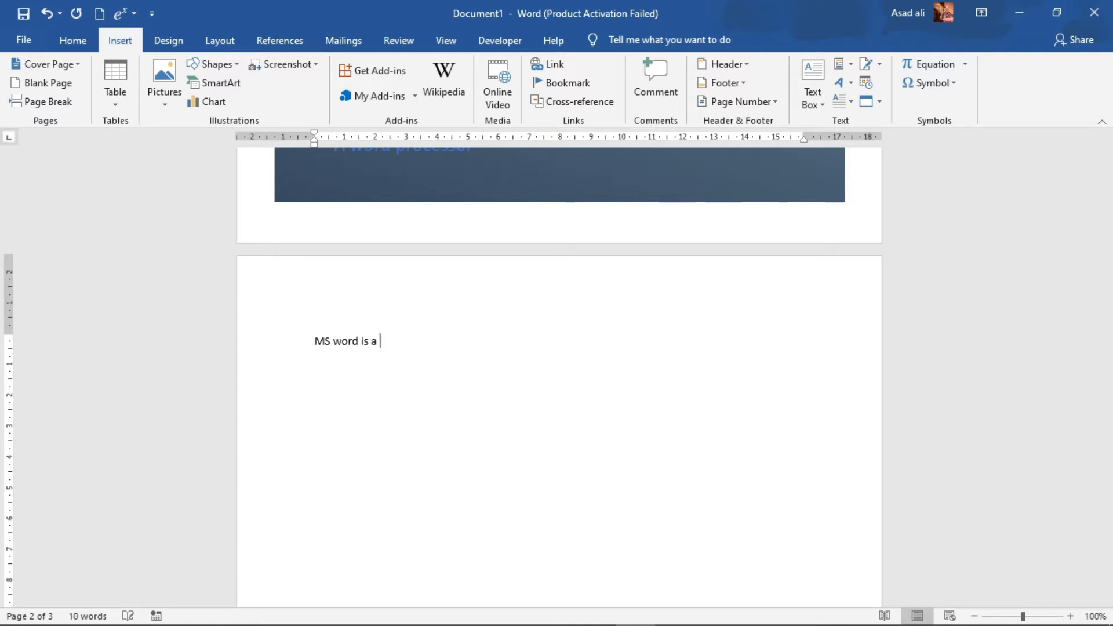
text(word procci)
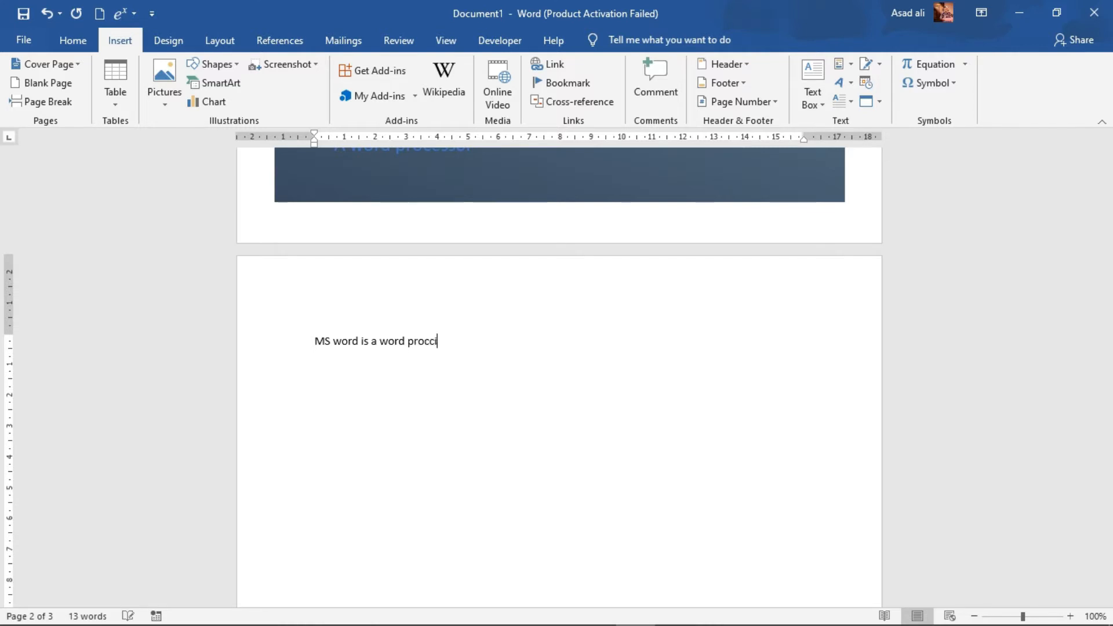
text(ng software)
key(BackSpace)
text(e)
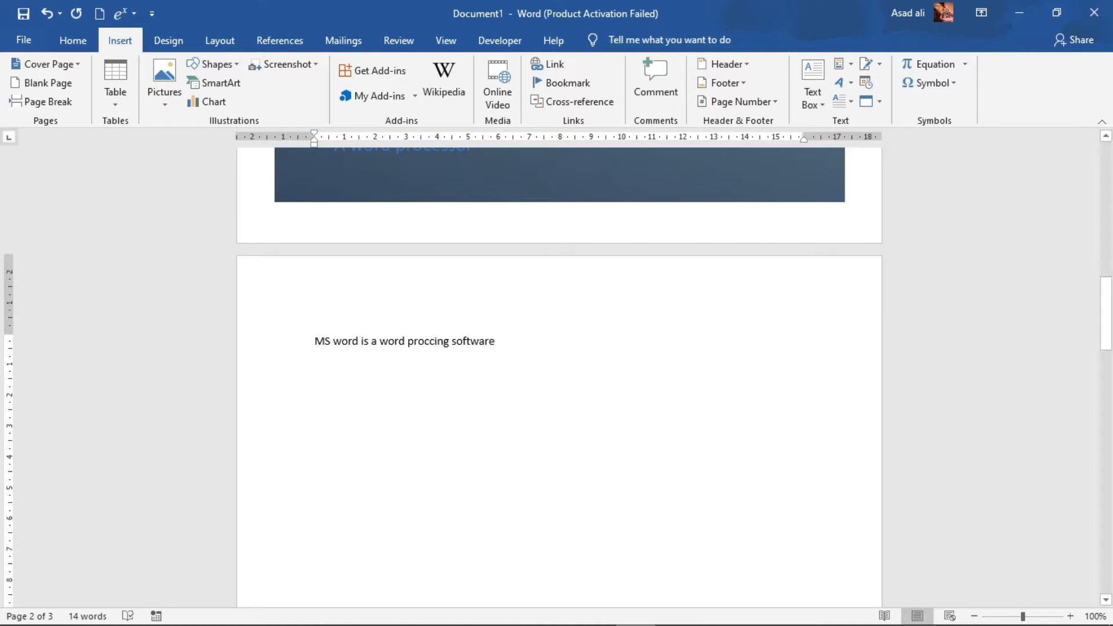
Step: Change "proccing" to "proccessing" in the sentence on page 2
click(435, 341)
text(ess)
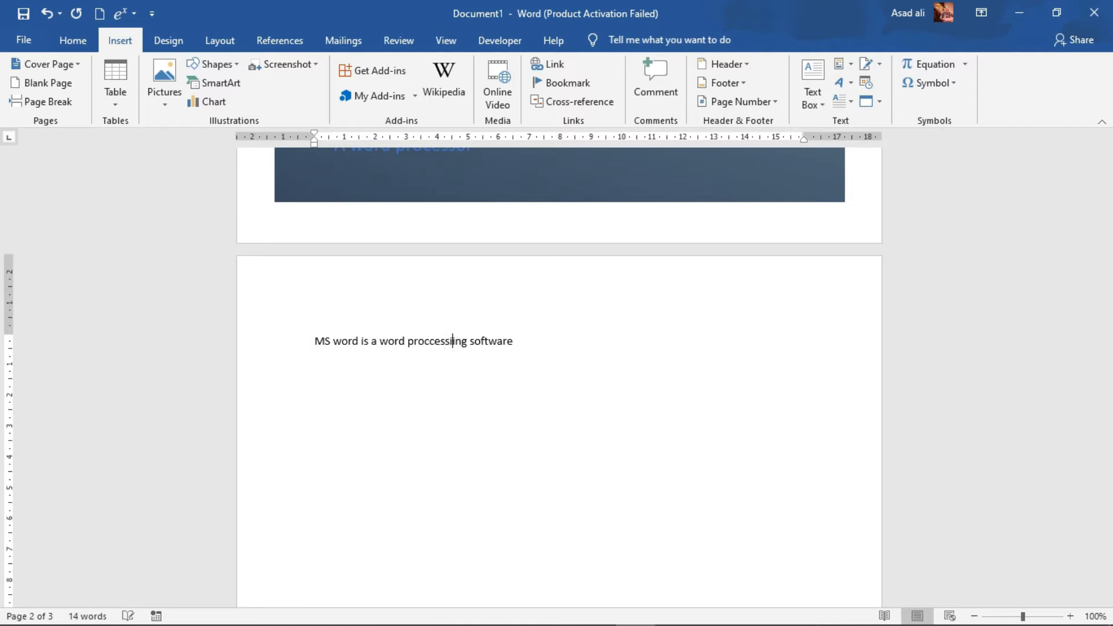
key(BackSpace)
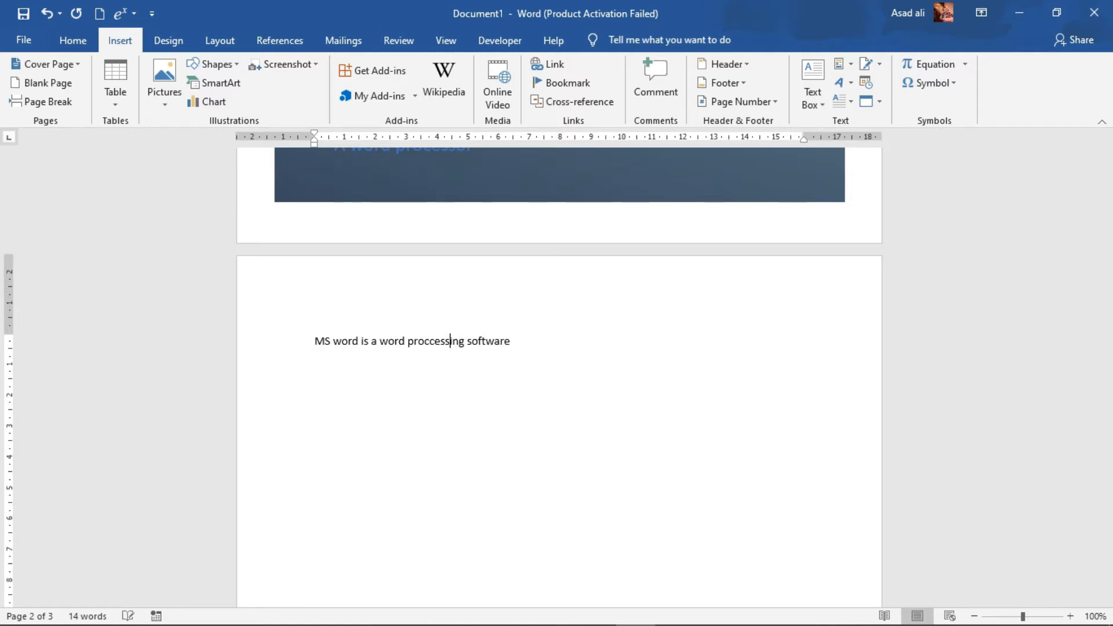
Step: Extend the text on page 2 by adding ". It is used to create, edit and format documents." after "software"
click(510, 341)
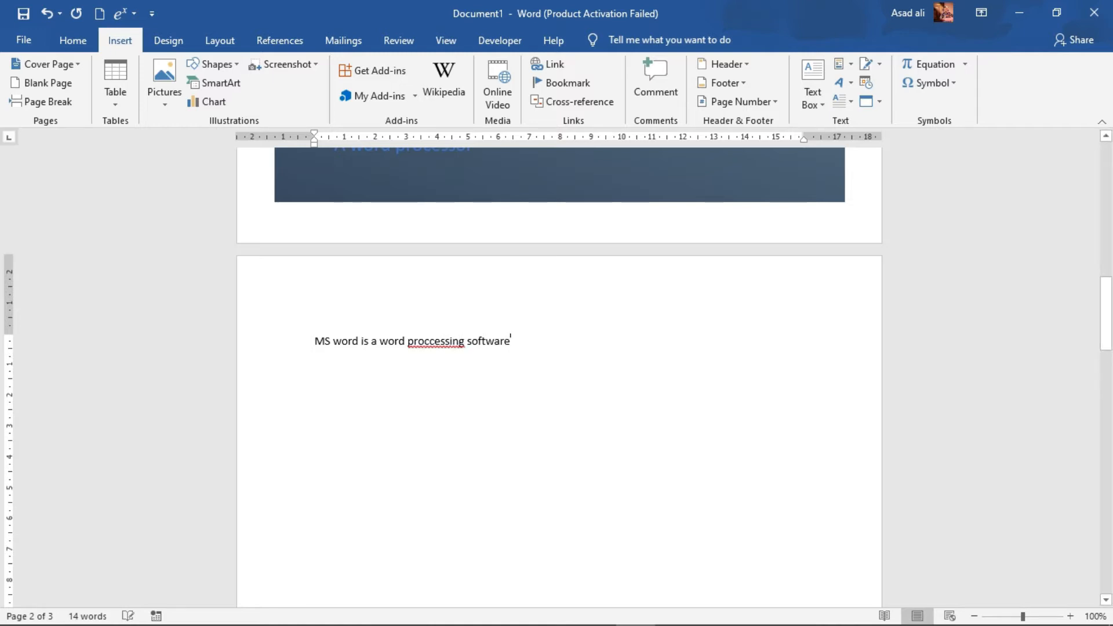
text(. I)
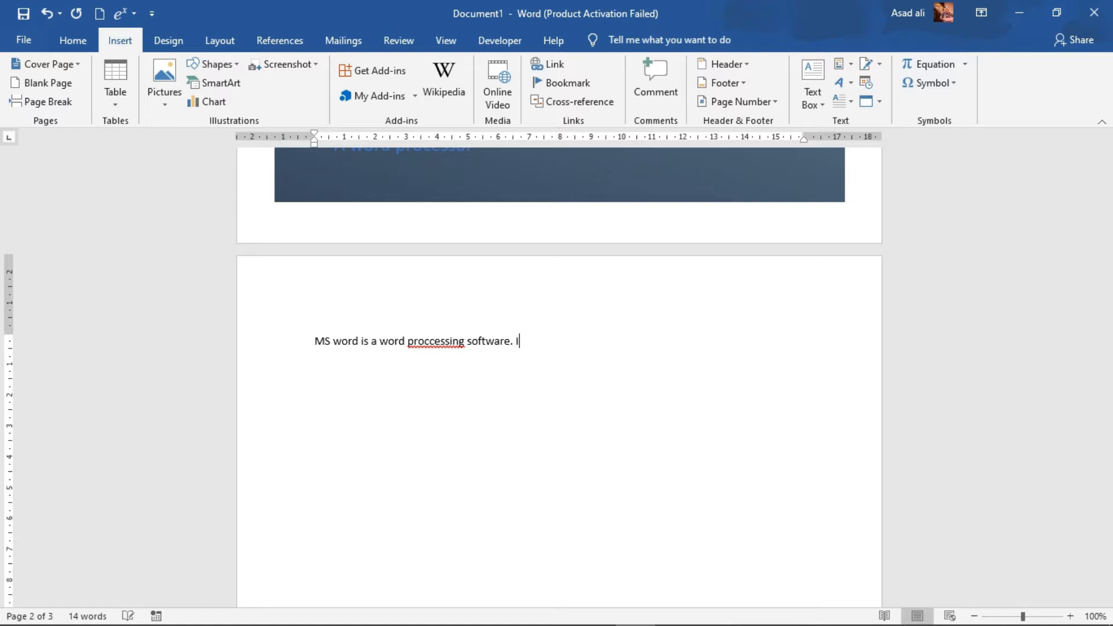
text(t is used to create, edit an)
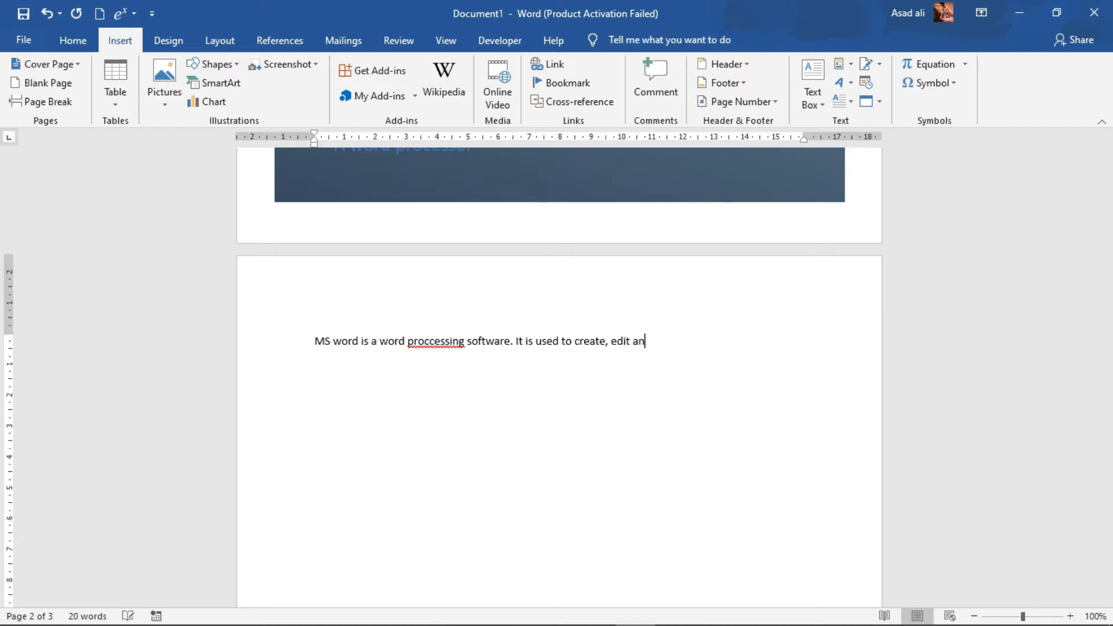
text(d format documents)
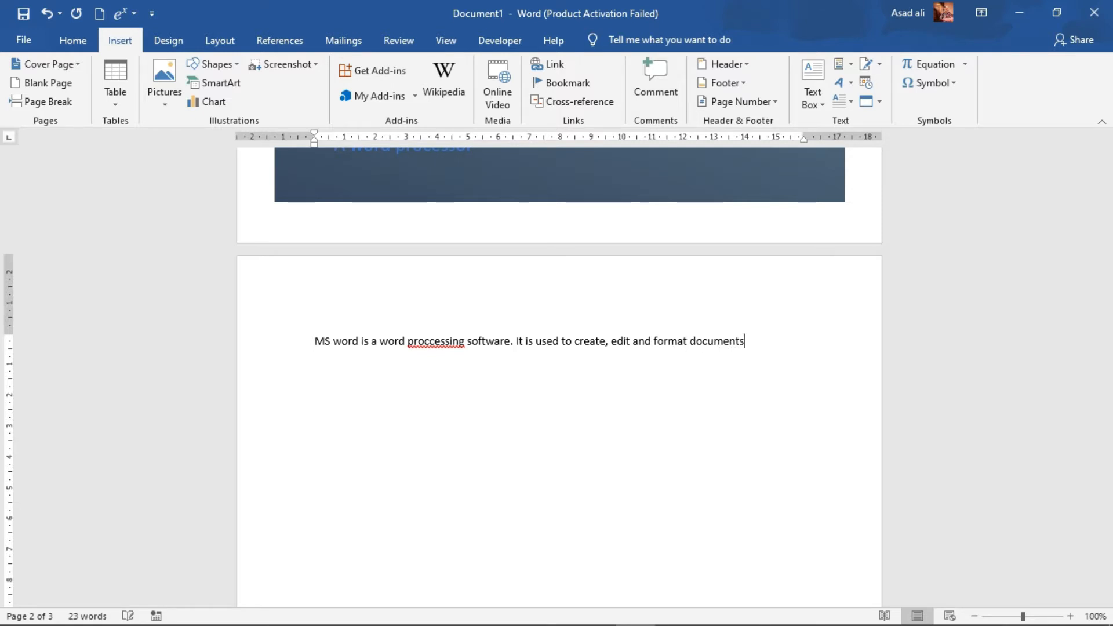
text(/)
text(.)
Step: Correct the misspelled word "proccessing" on page 2 to the suggested spelling "processing"
drag(408, 342, 465, 346)
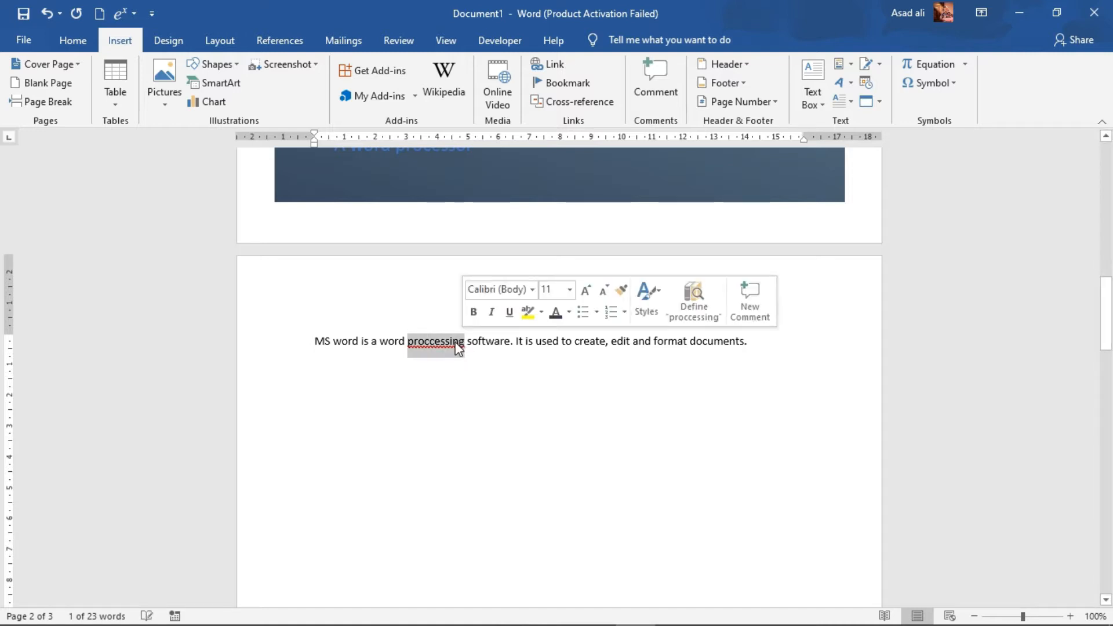
right_click(458, 346)
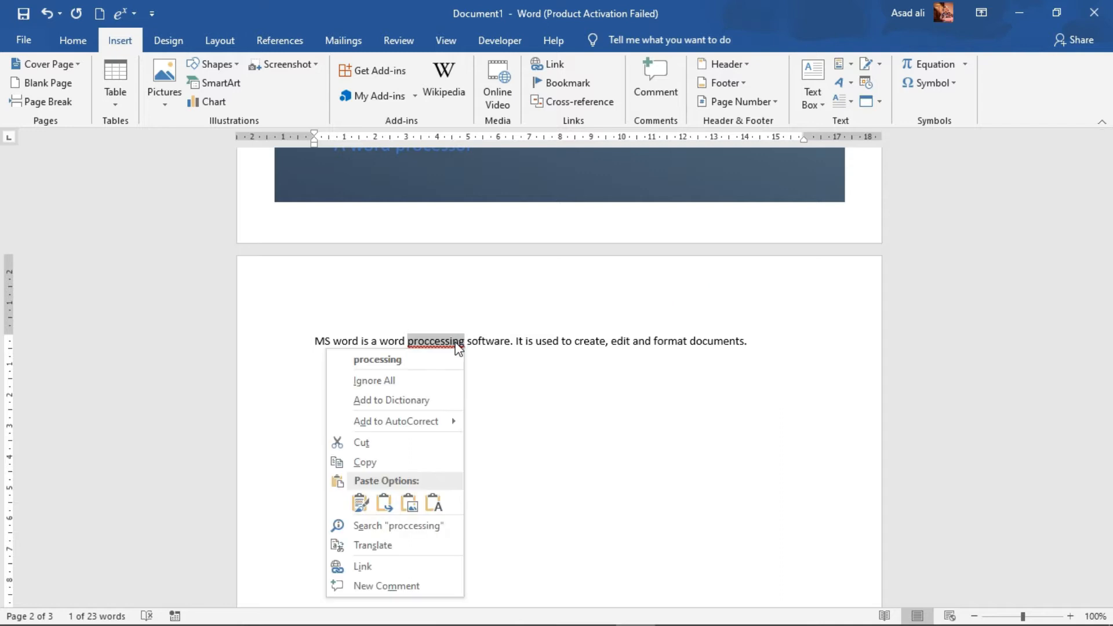
click(396, 360)
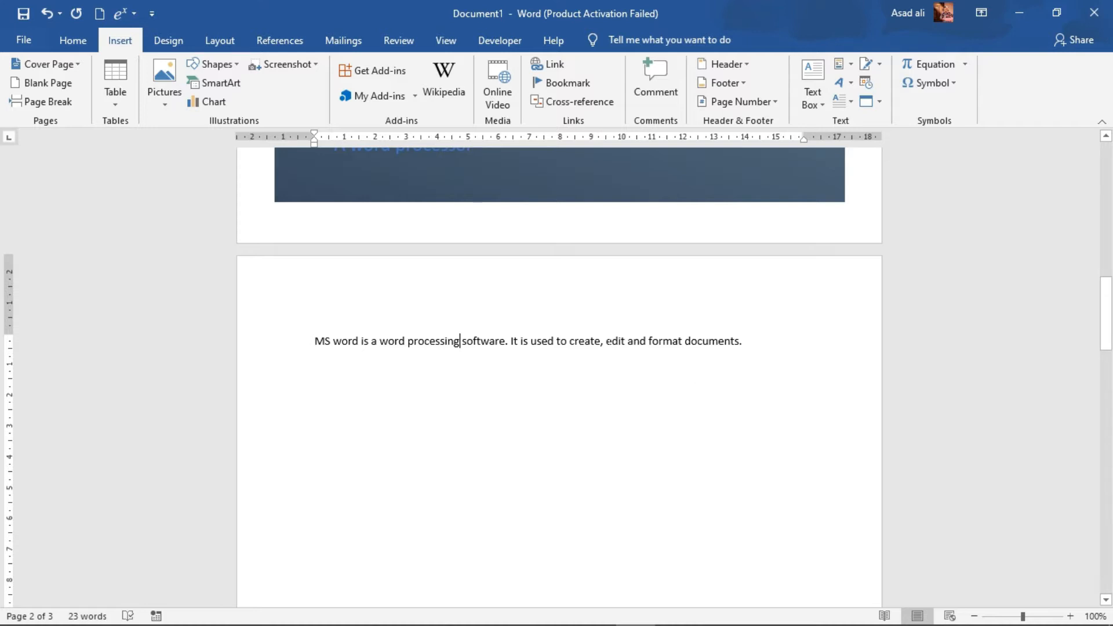
Step: Insert a page break on page 2 between the first sentence and "It is used to create, edit and format documents."
click(511, 340)
key(shift+F3)
key(shift+F3)
click(54, 103)
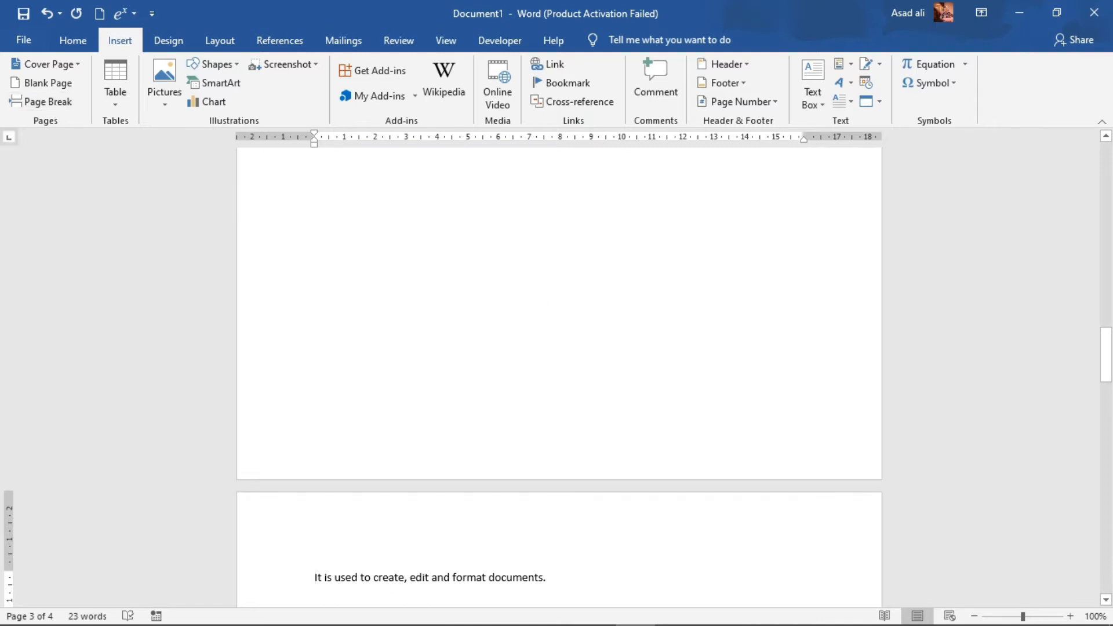
Step: Insert a 3x3 table on a new line below "MS word is a word processing software." on page 2
drag(1110, 362, 1108, 281)
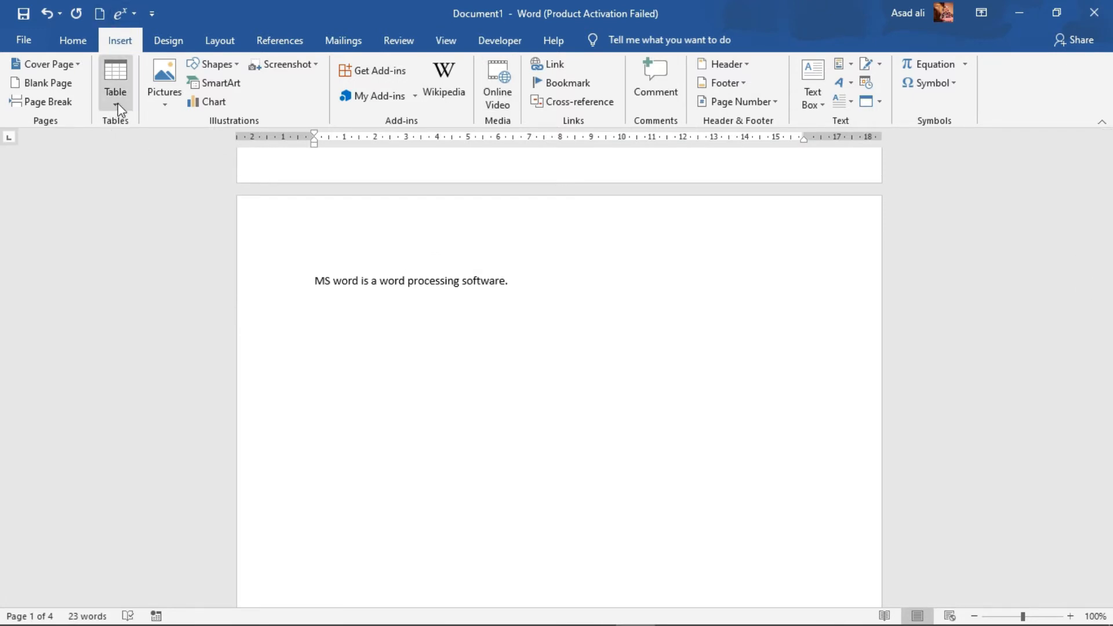
key(Return)
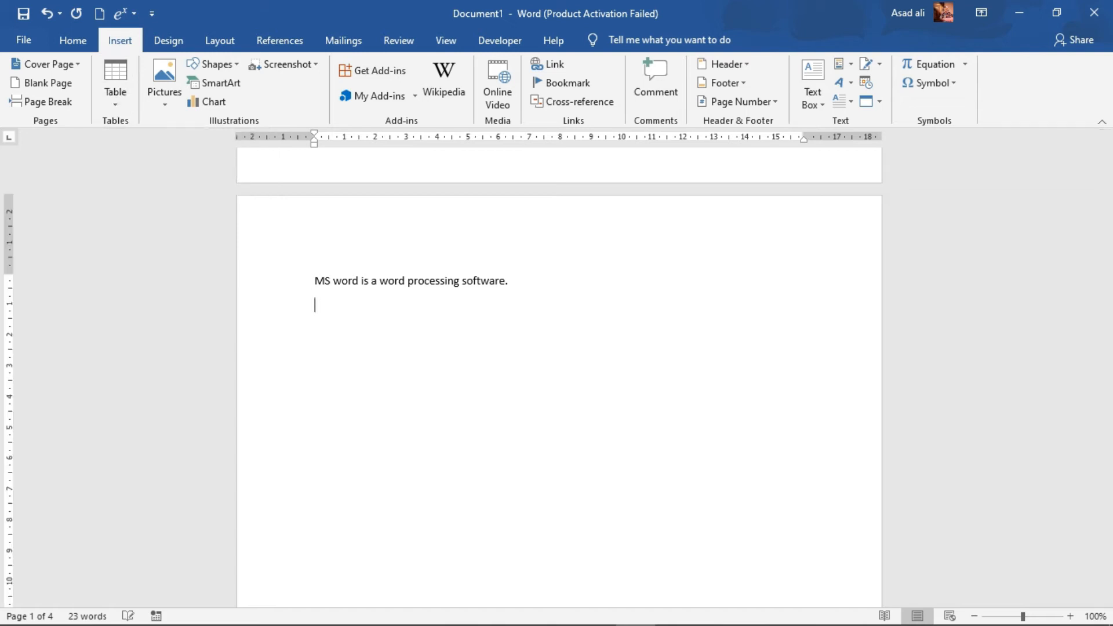
click(115, 100)
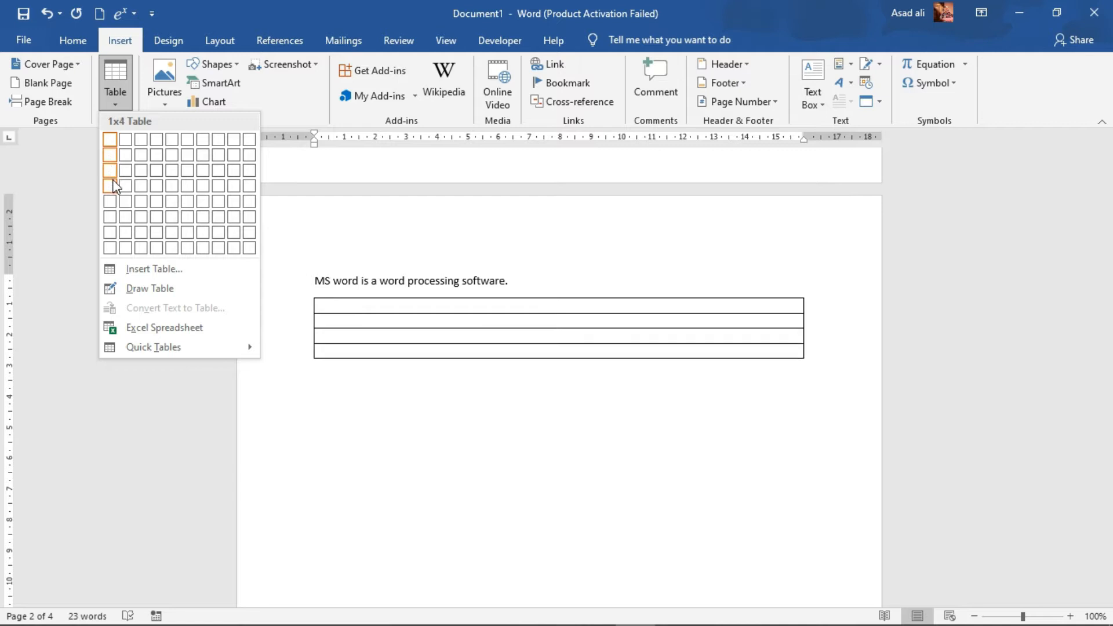
click(142, 171)
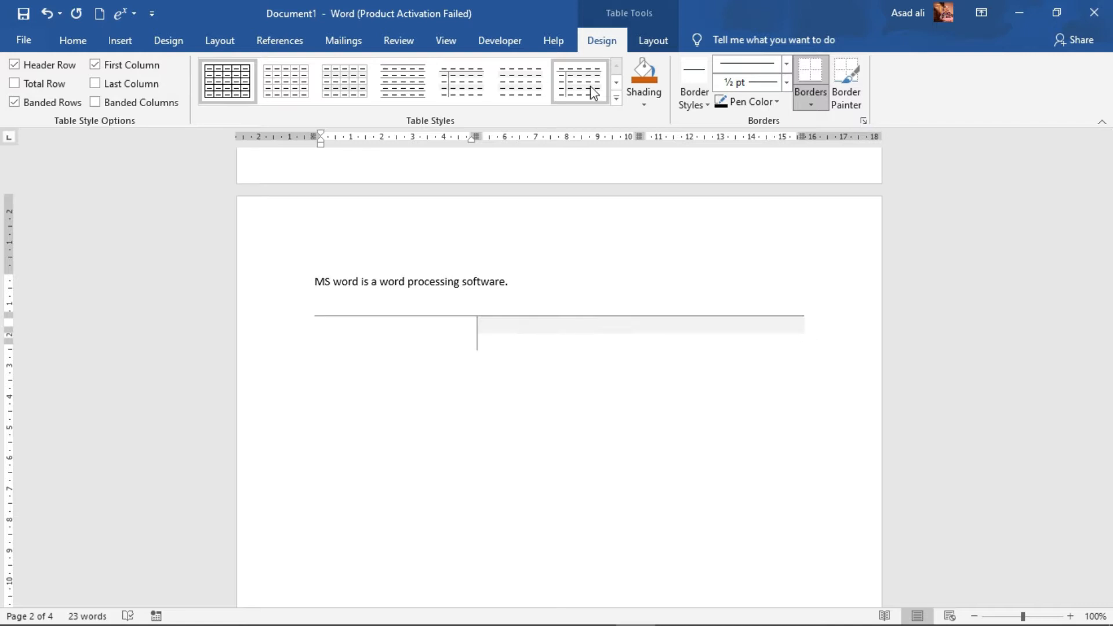
Step: Shade all cells of the table with a medium blue theme color
click(644, 103)
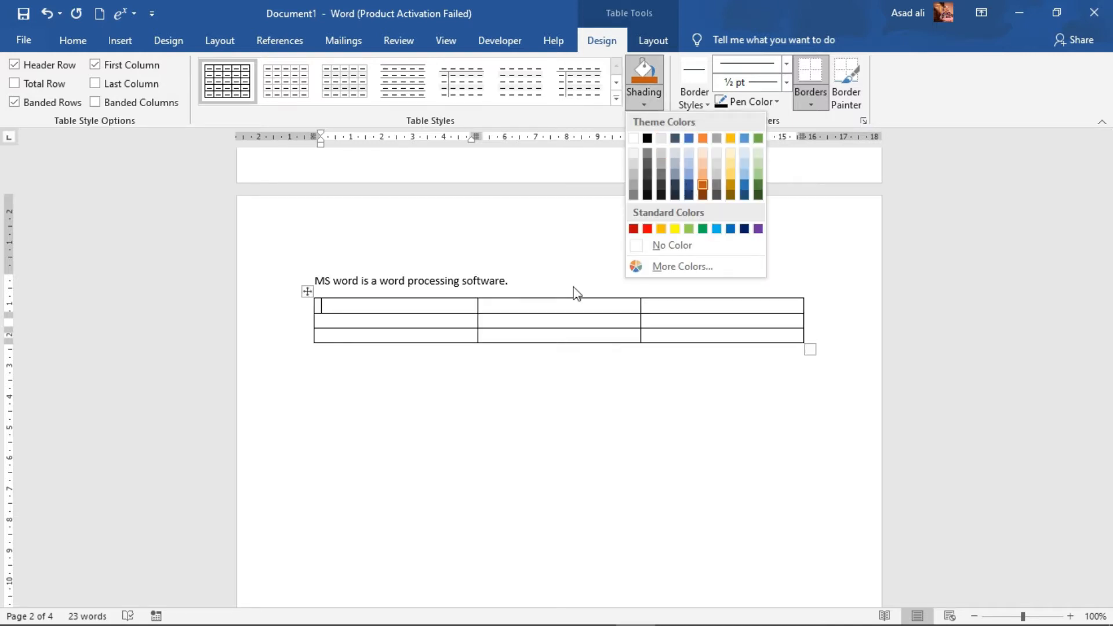
click(523, 379)
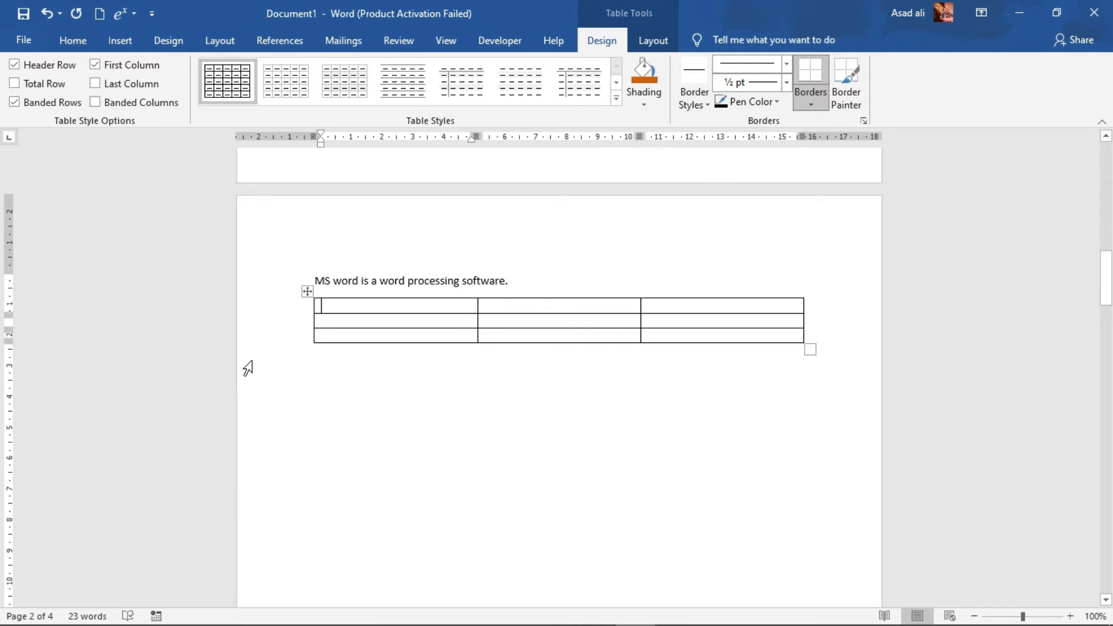
click(307, 292)
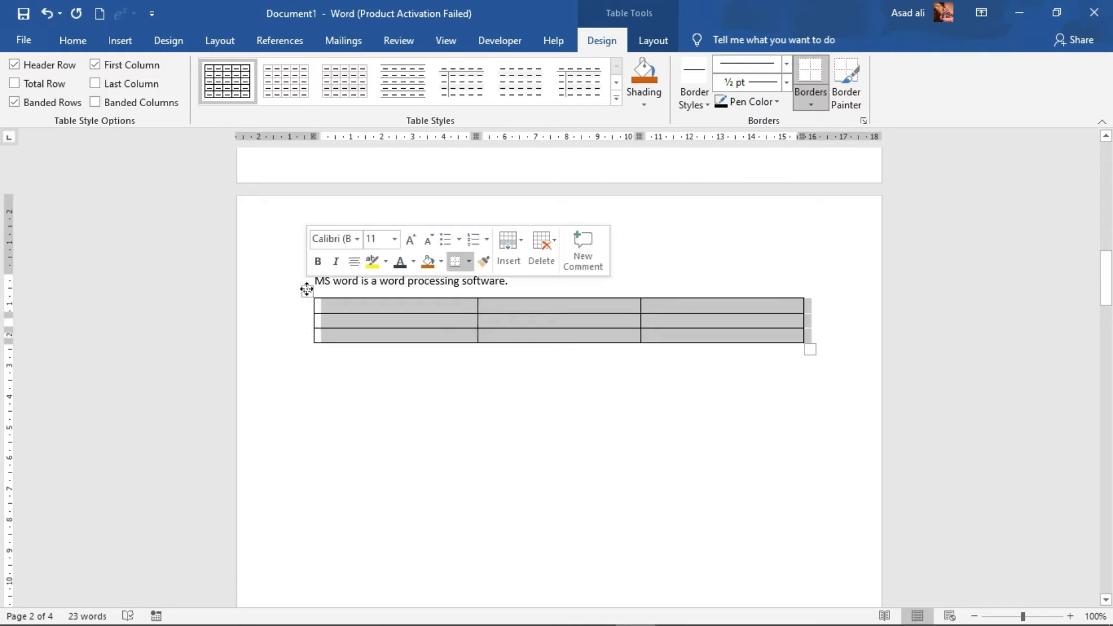
click(642, 106)
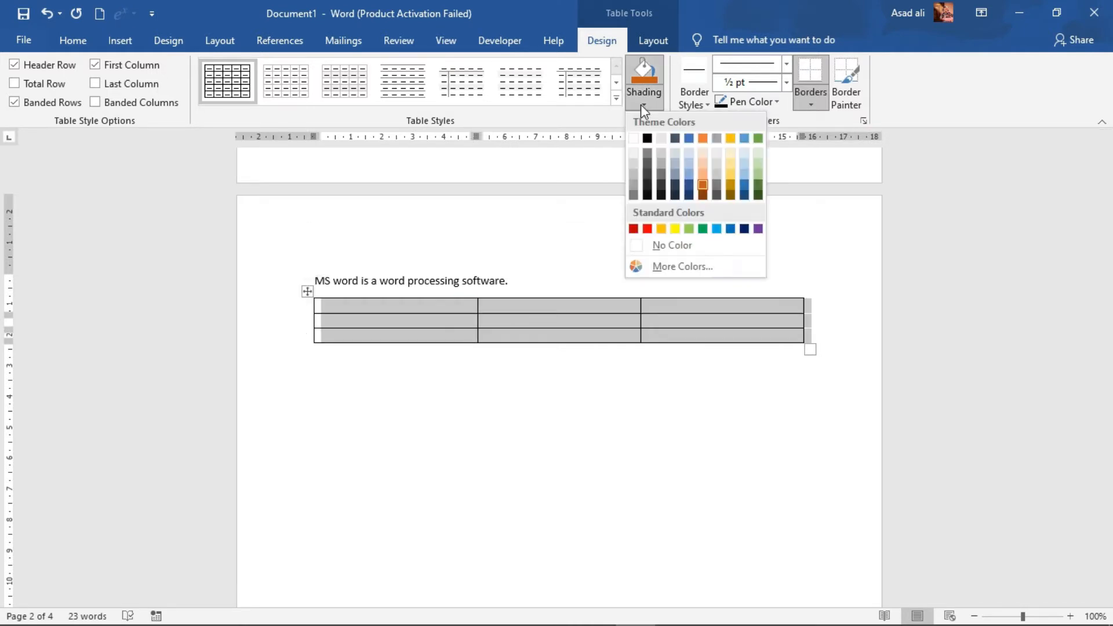
click(745, 186)
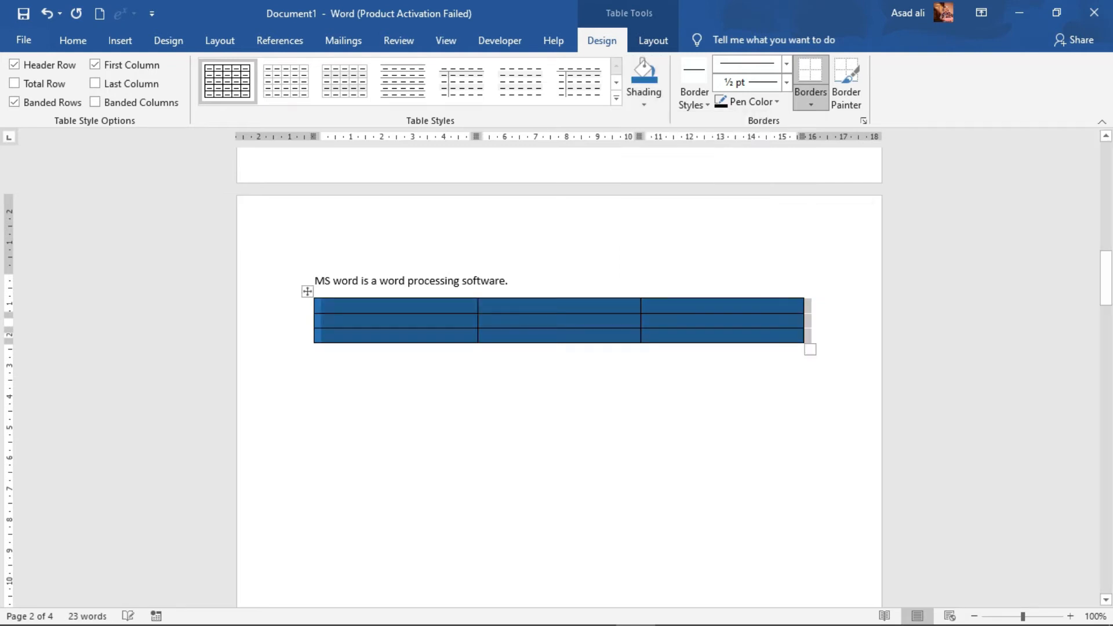
Step: Apply the blue grid table style with a solid header row and light blue banded rows to the table
click(615, 98)
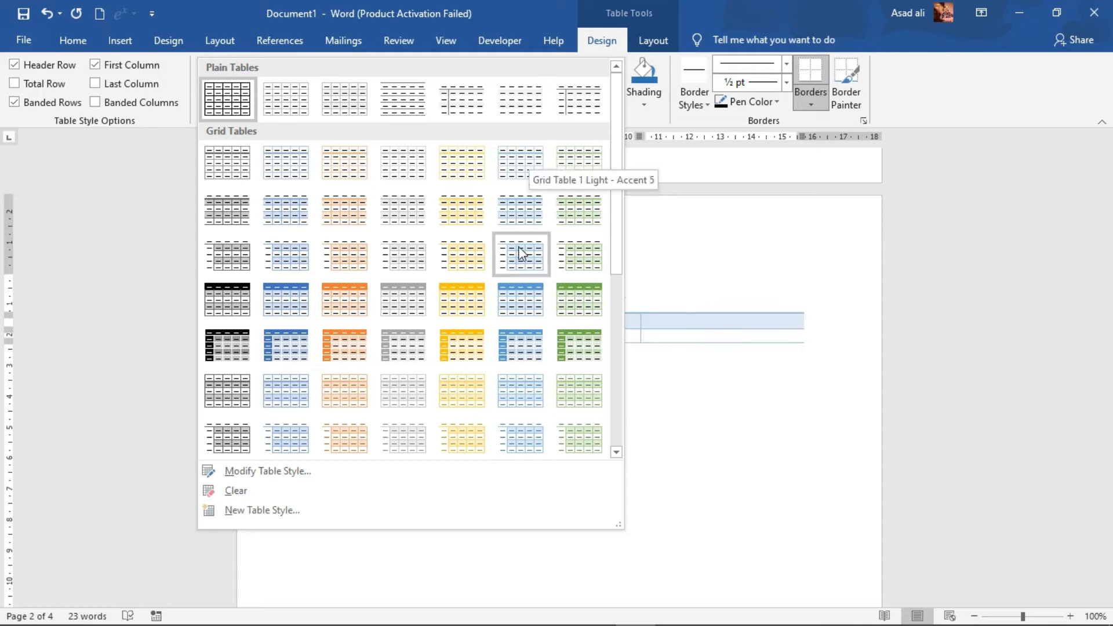
click(522, 284)
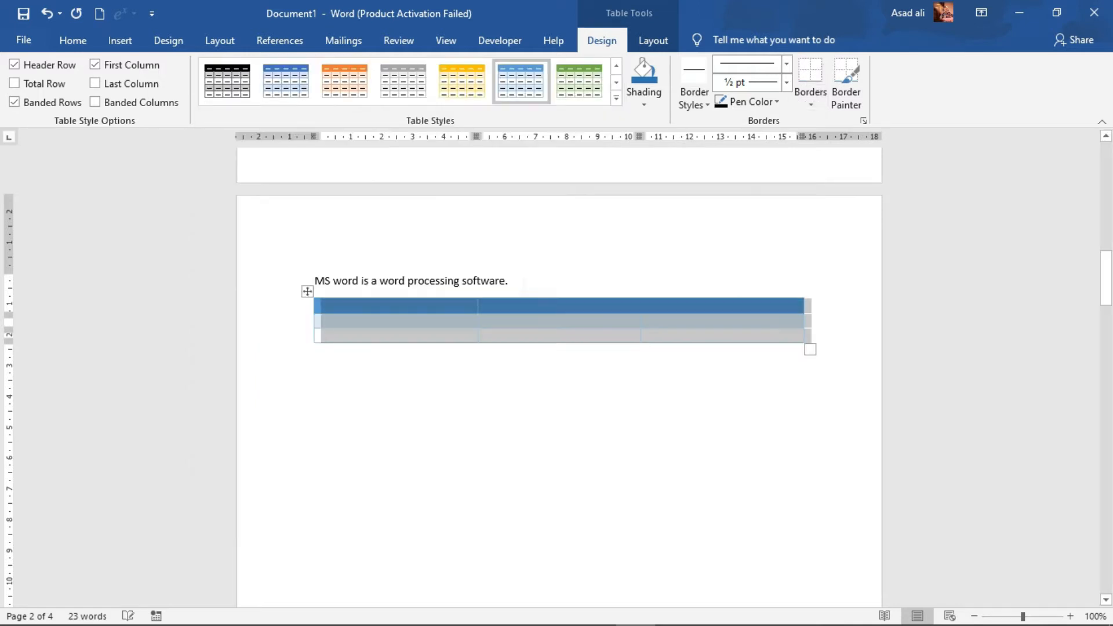
Step: Fill the table's header row with "Heading1", "Heading 2" and "Heading 3"
click(431, 307)
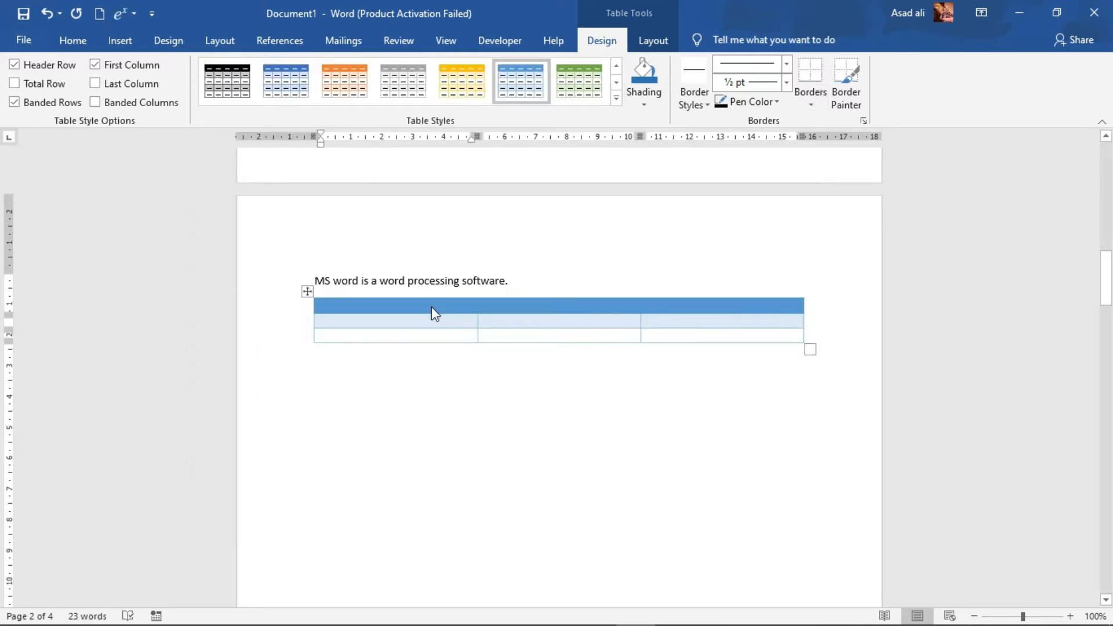
text(hea)
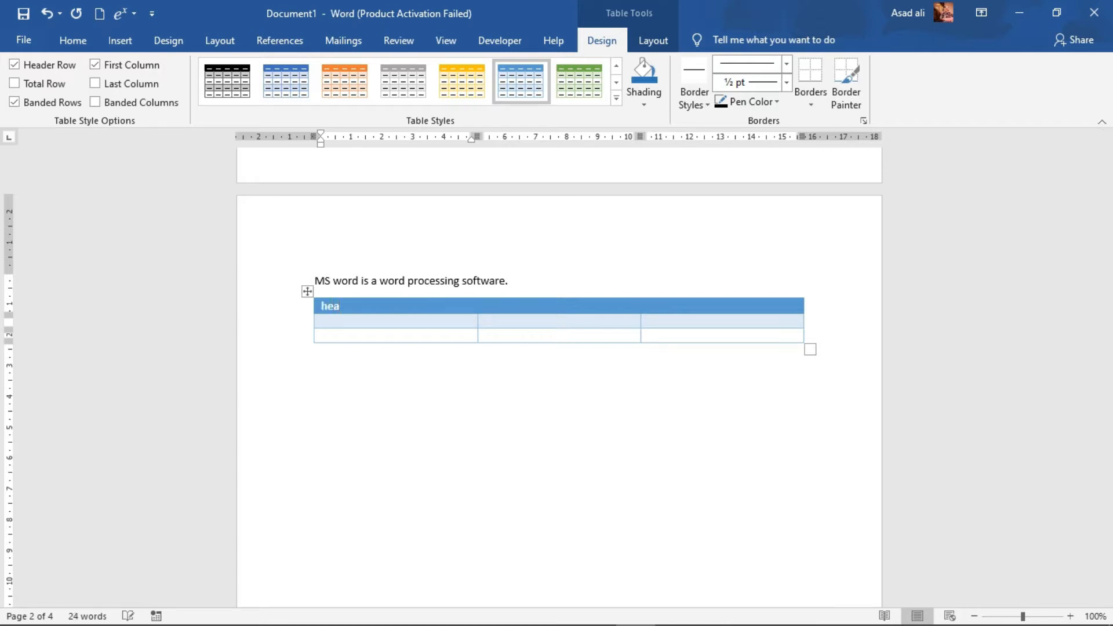
text(ding1)
key(Tab)
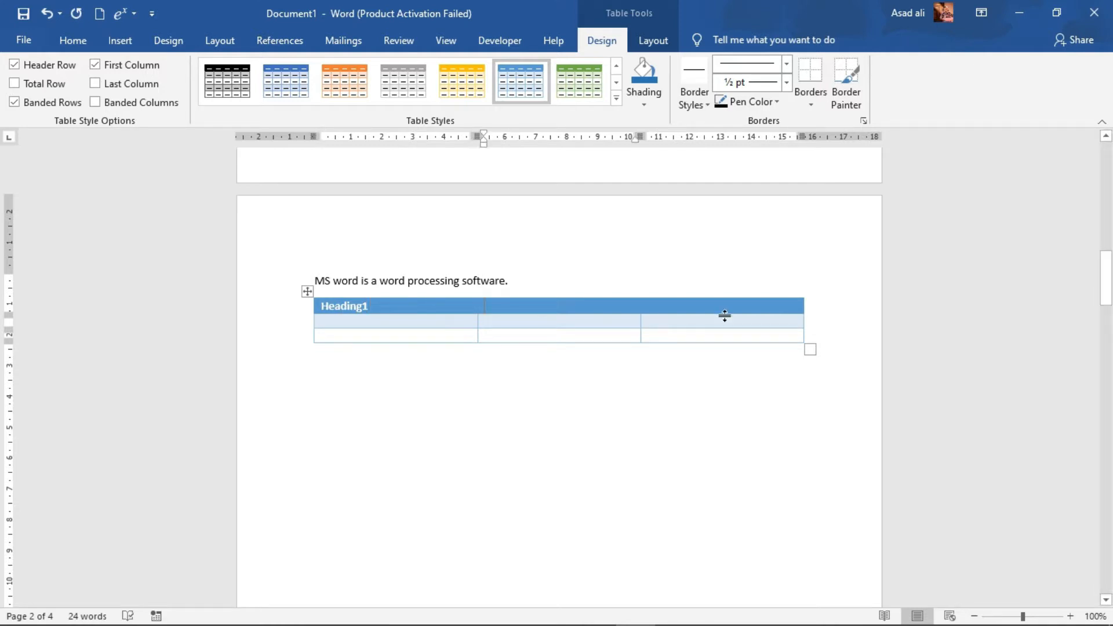
text(H)
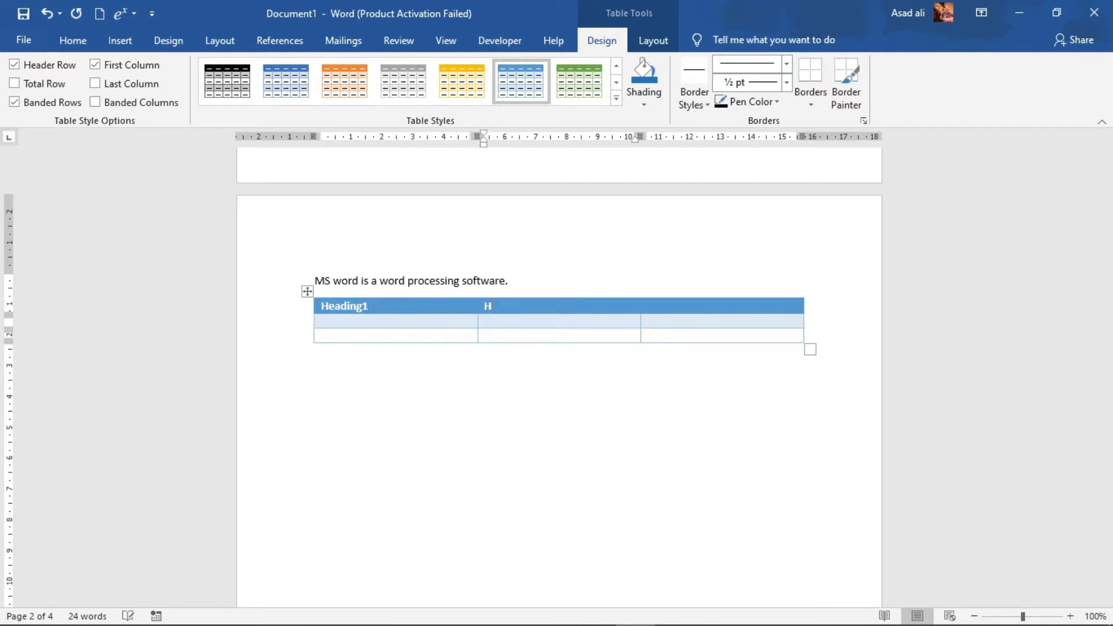
text(eading 2)
key(Tab)
text(he)
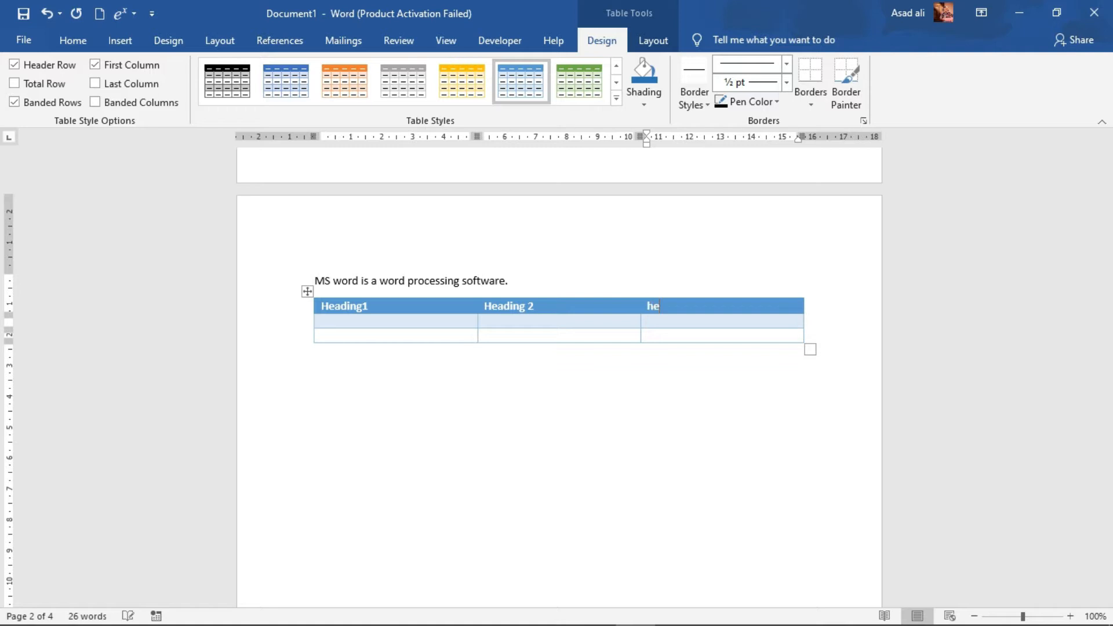
text(ading3)
key(BackSpace)
text(3)
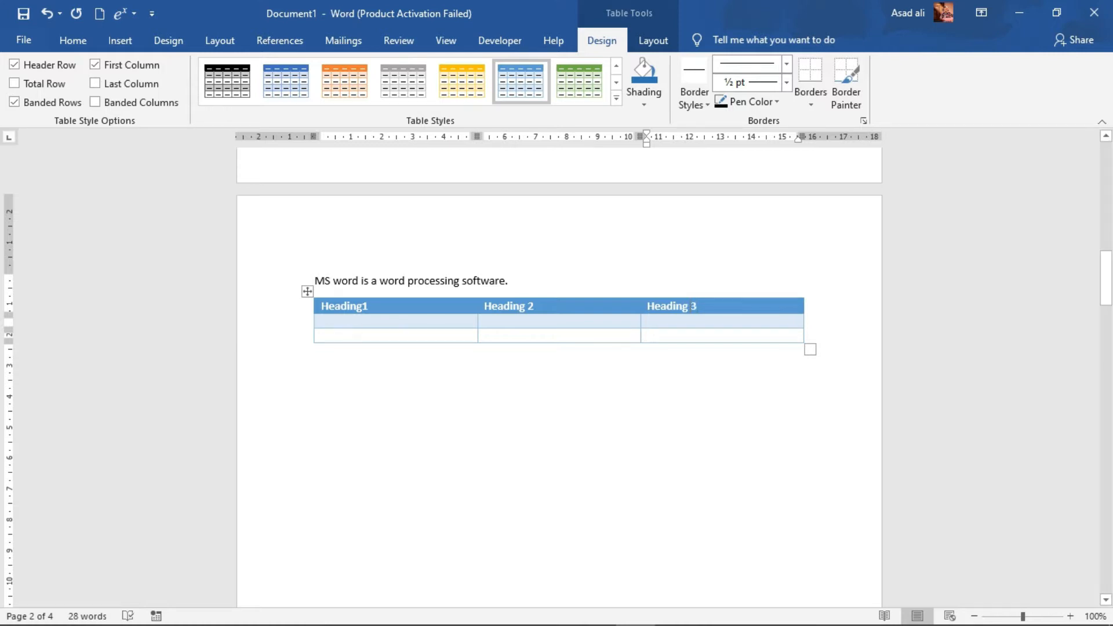
Step: Fill the table's second row with x, y and z and its third row with a, b and c
click(369, 320)
text(x)
click(493, 321)
text(y)
click(677, 321)
text(z)
click(338, 338)
text(a)
click(485, 336)
text(b)
click(678, 334)
text(c)
Step: Remove all borders from the whole table with the No Border option
click(305, 291)
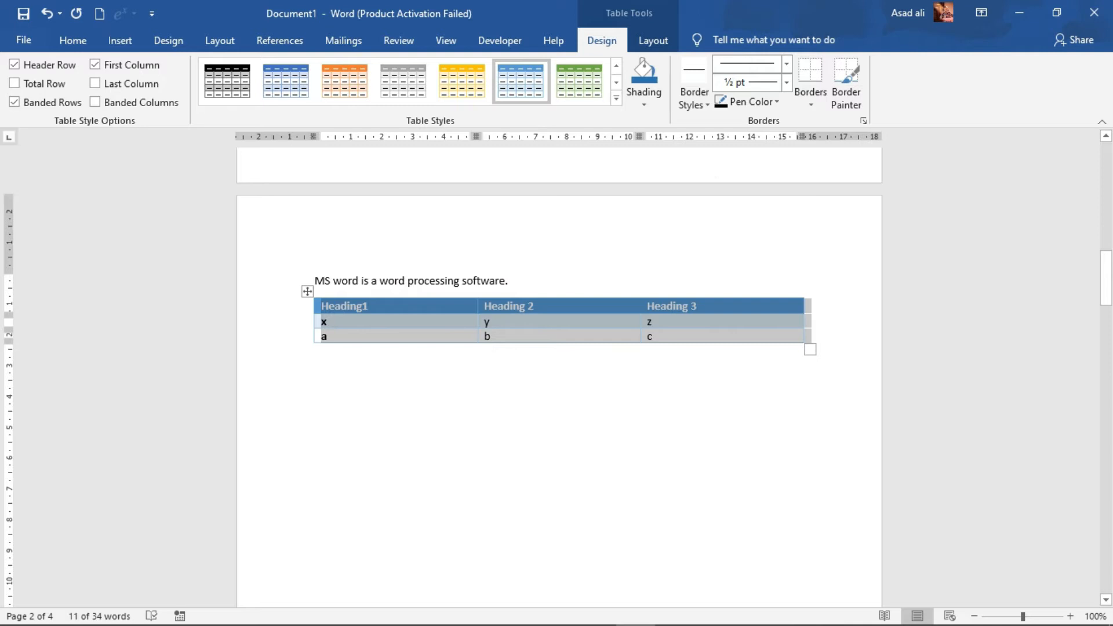
click(812, 87)
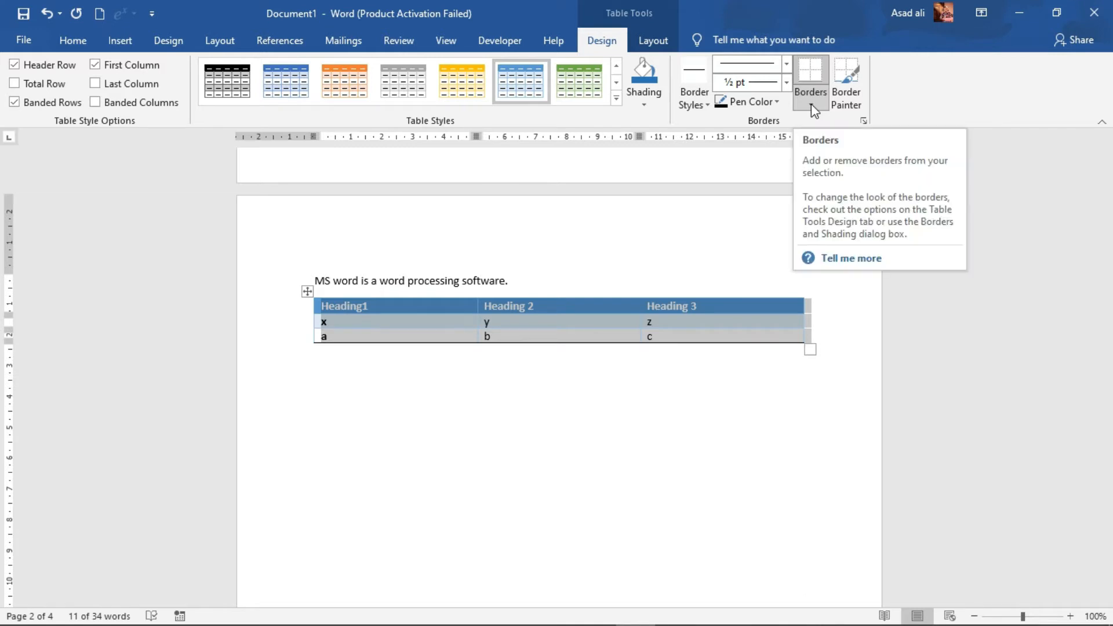
click(811, 105)
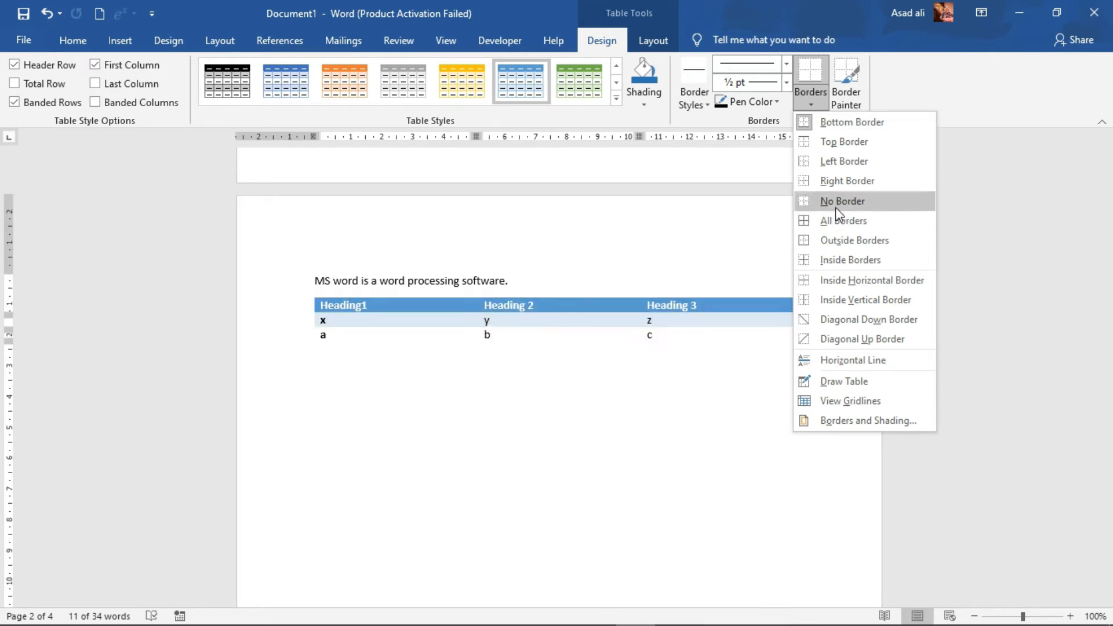
click(836, 207)
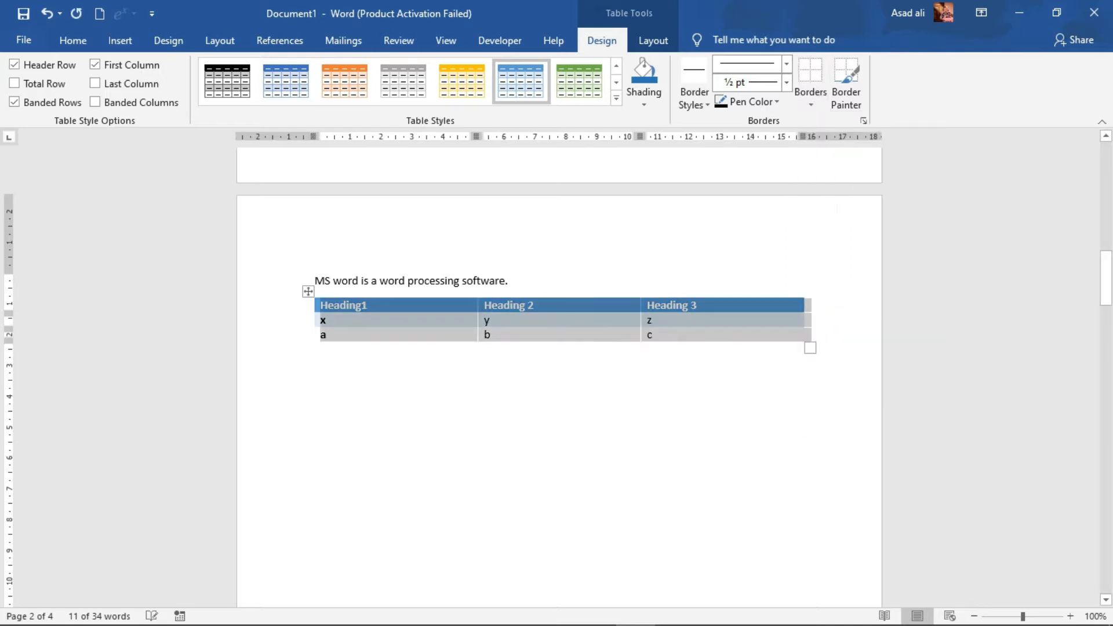
click(472, 372)
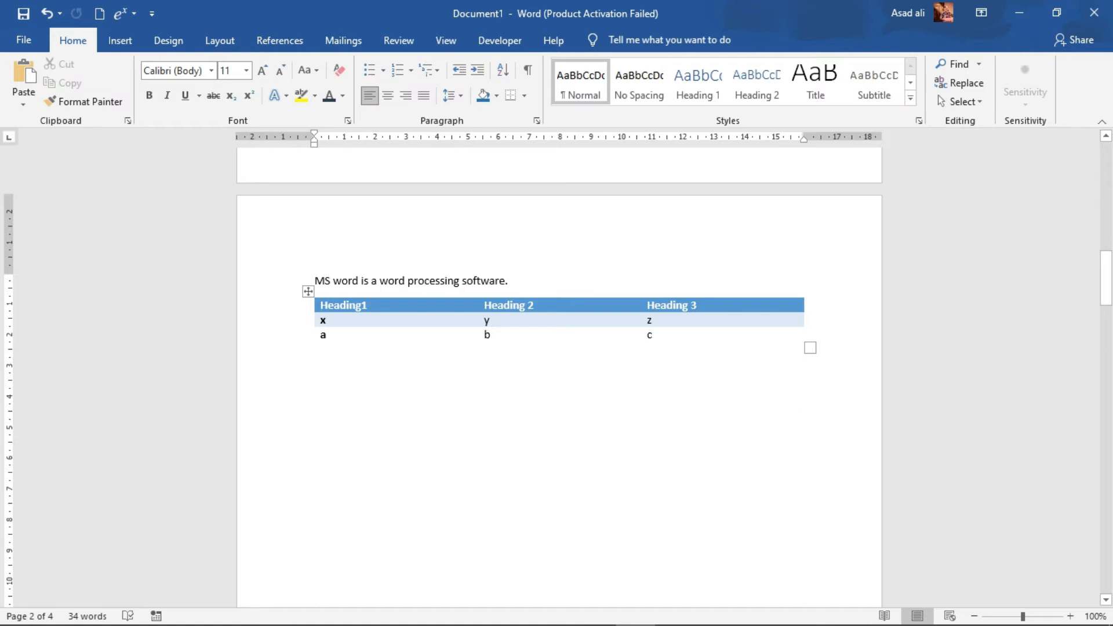
Step: Add outside borders around the whole table and place the cursor on the line below it
click(309, 292)
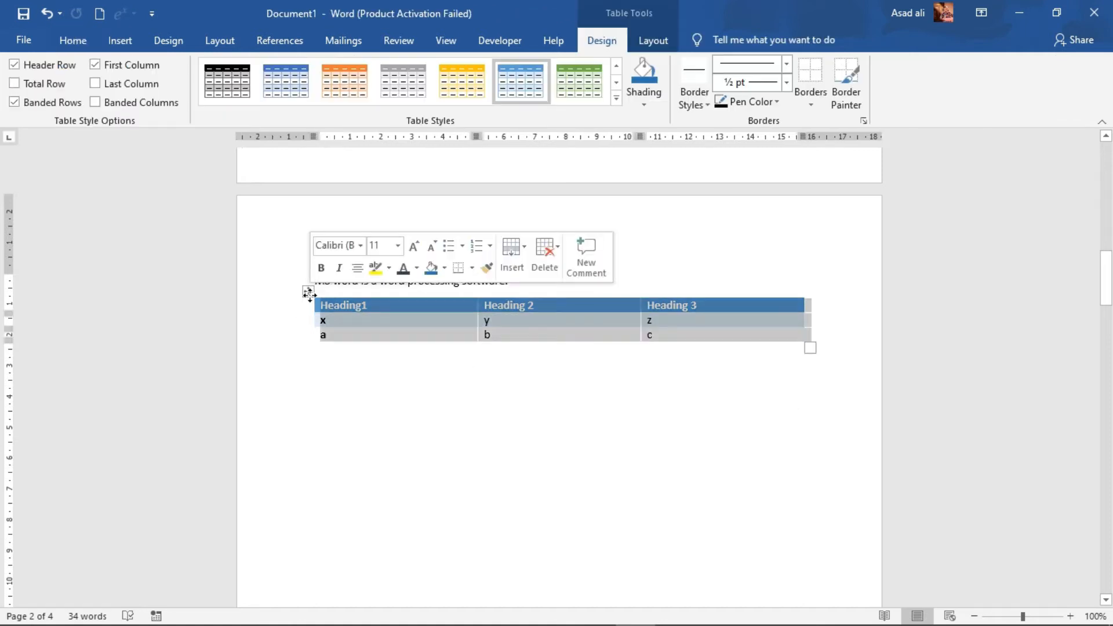
click(810, 104)
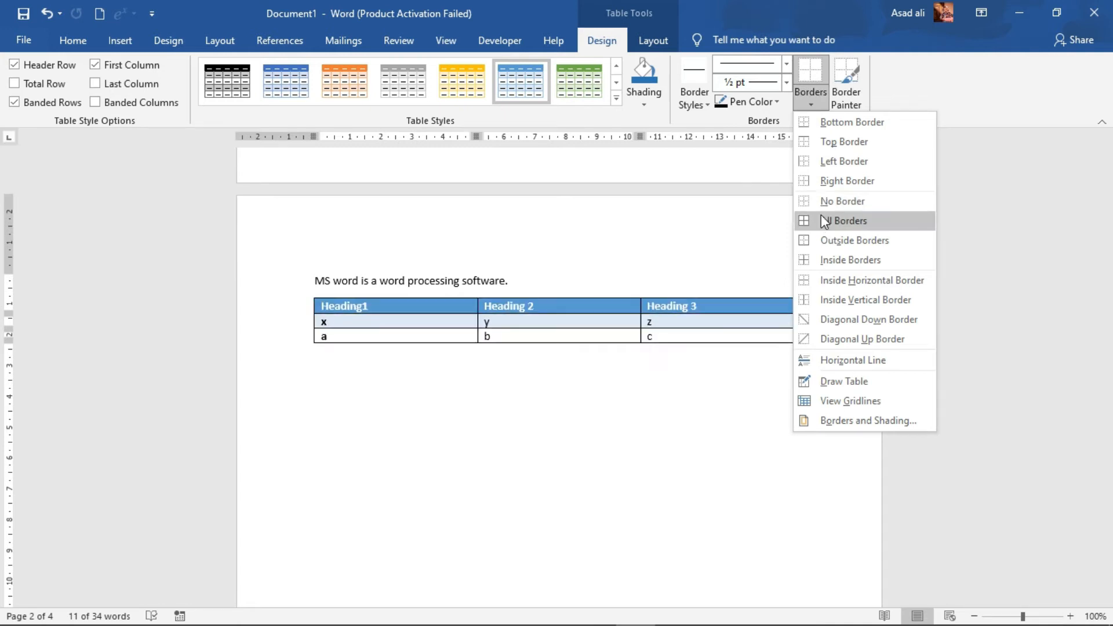
click(833, 238)
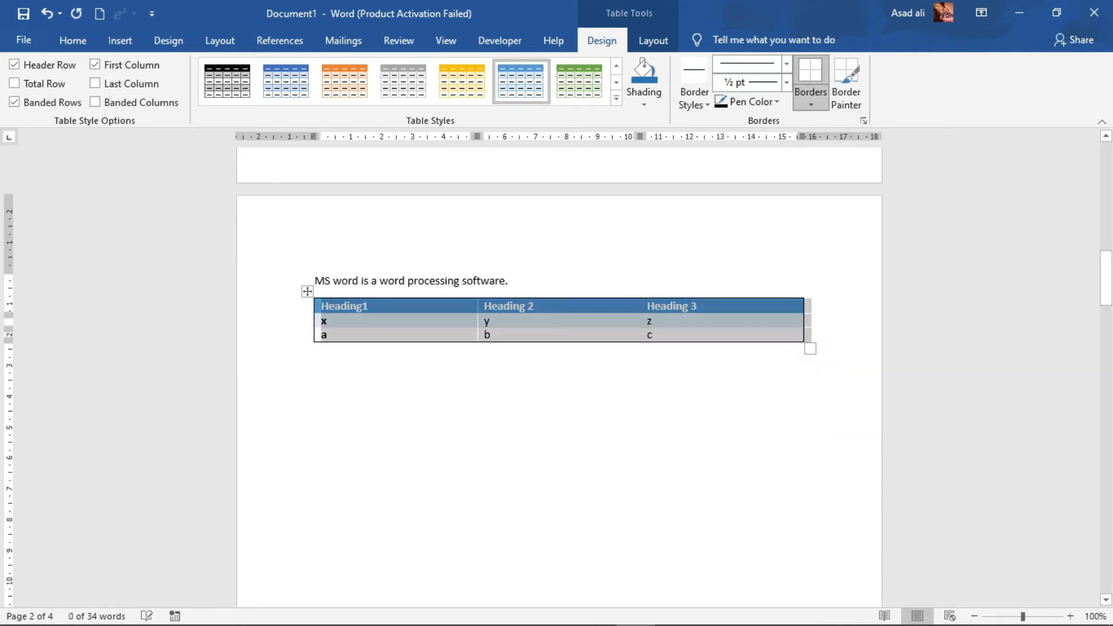
click(582, 347)
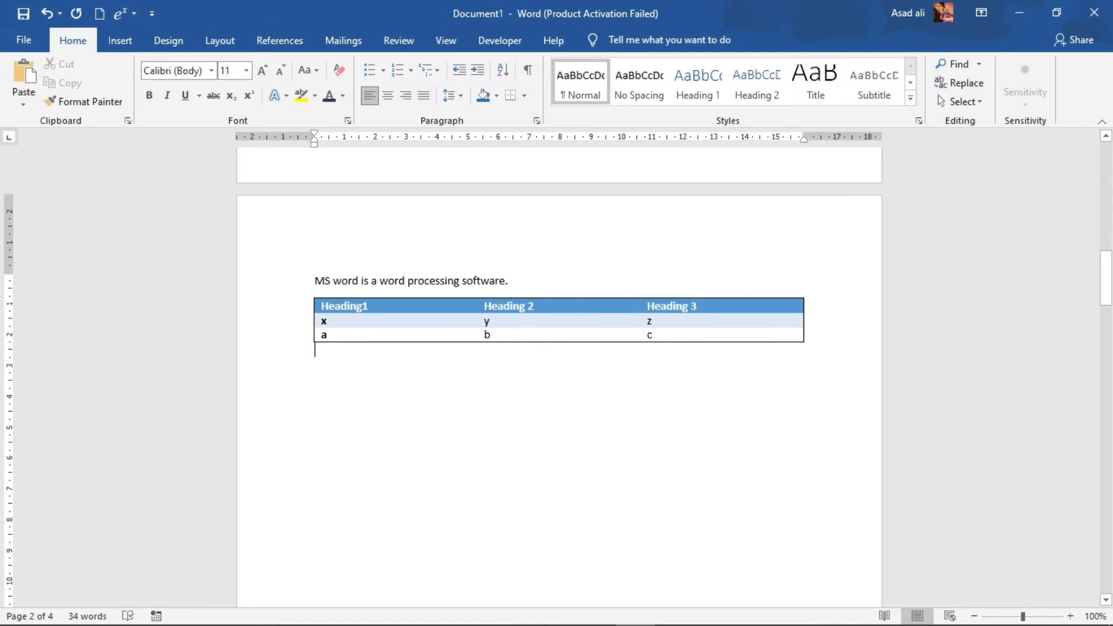
click(123, 40)
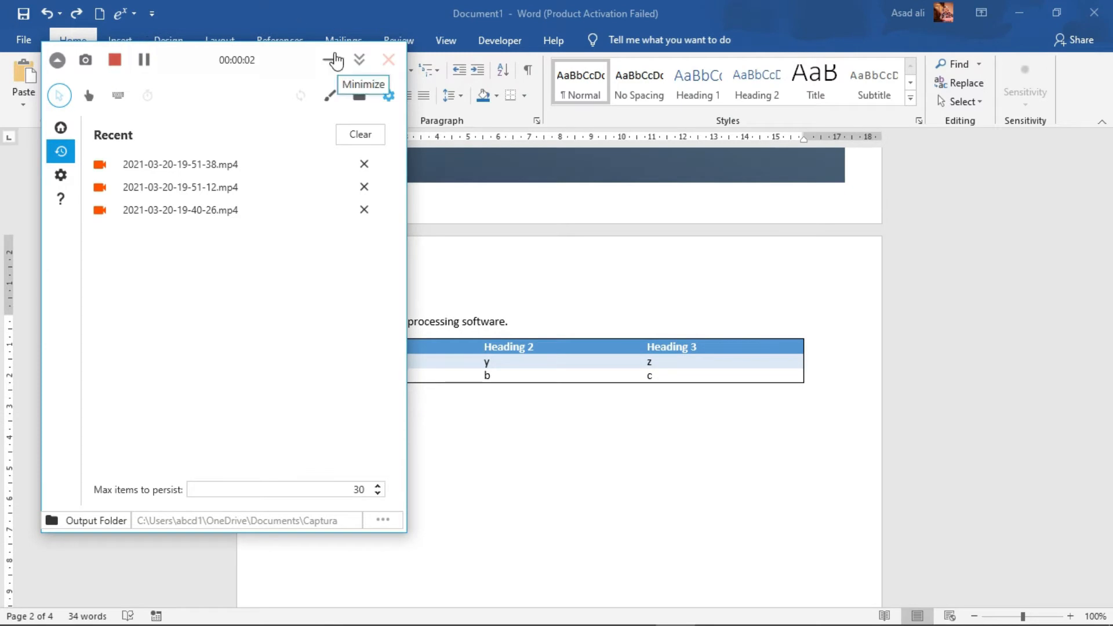
click(331, 59)
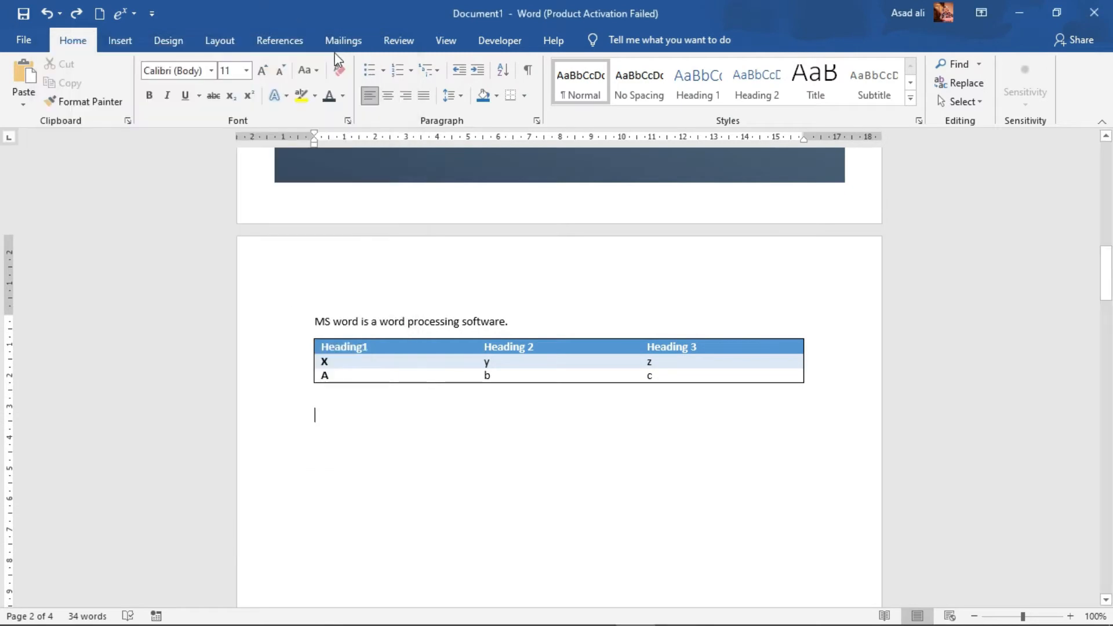
click(121, 42)
click(116, 102)
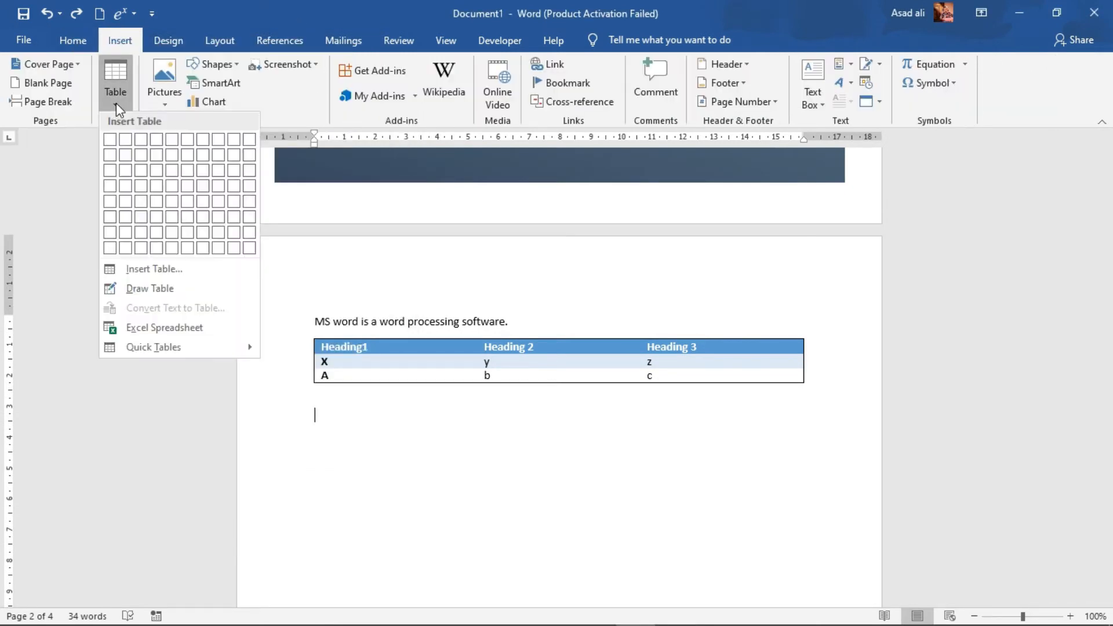
click(136, 295)
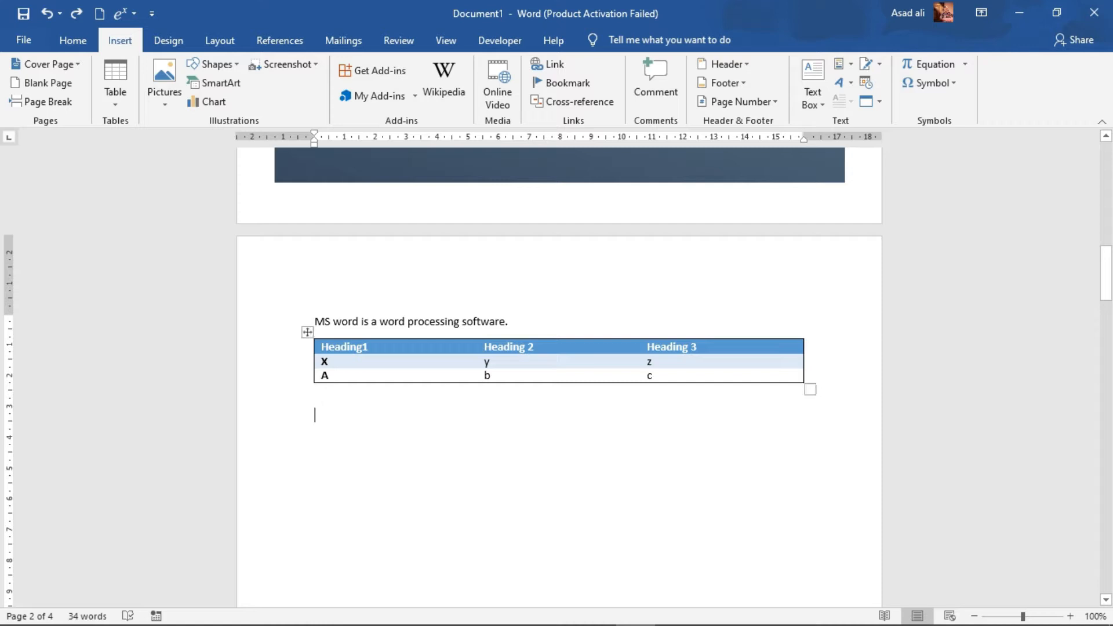
Step: Try the sample text "One two three four five" on the line below the table and undo it
drag(314, 321, 523, 318)
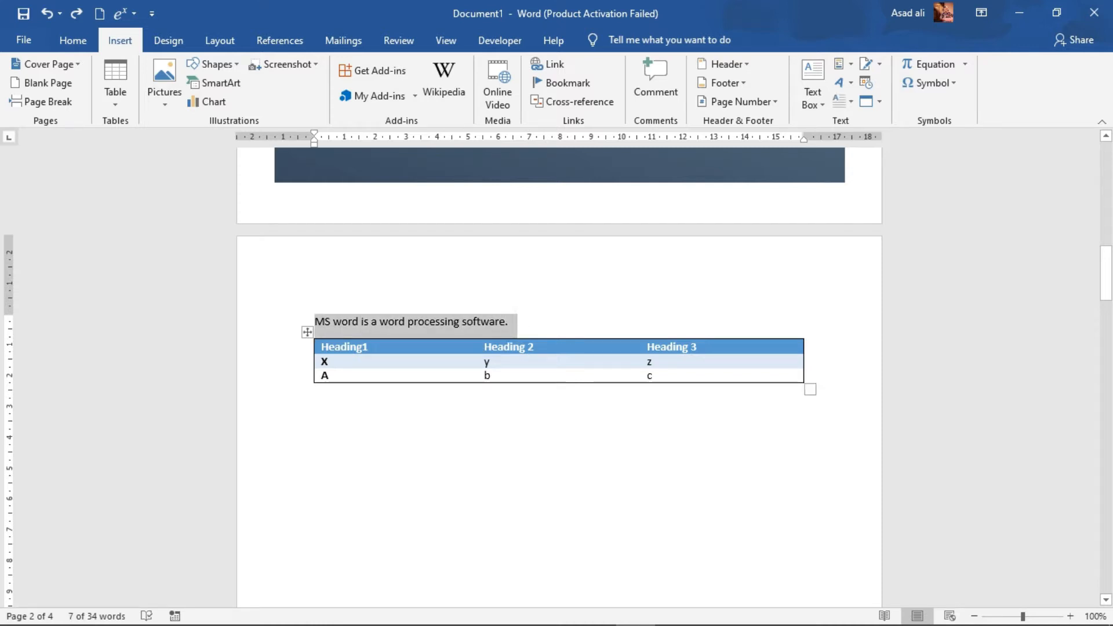
click(347, 439)
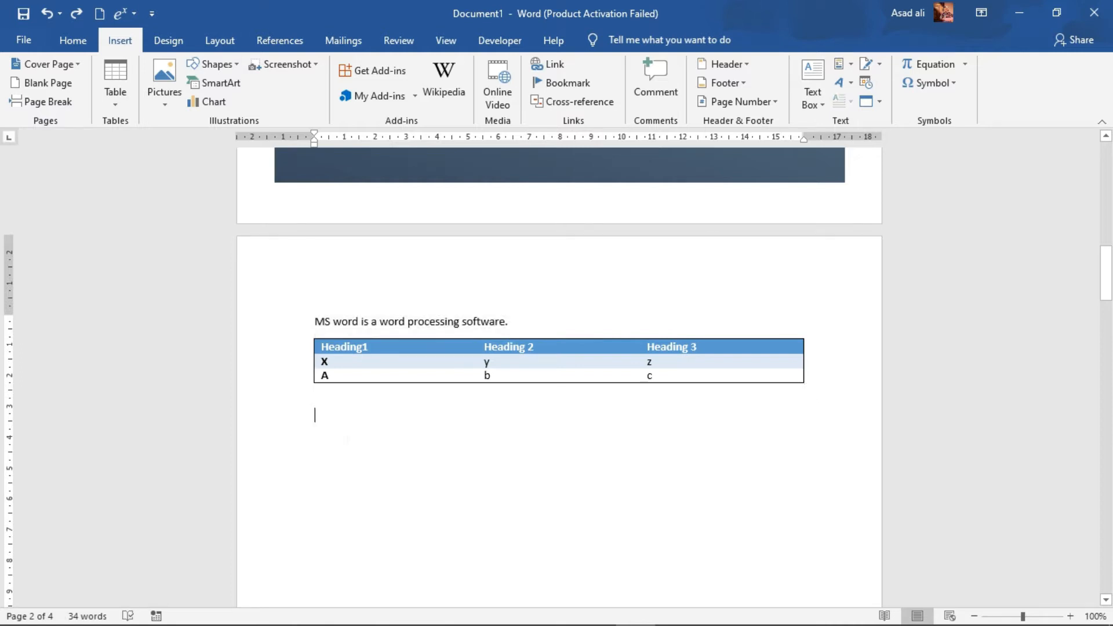
text(One two three four five)
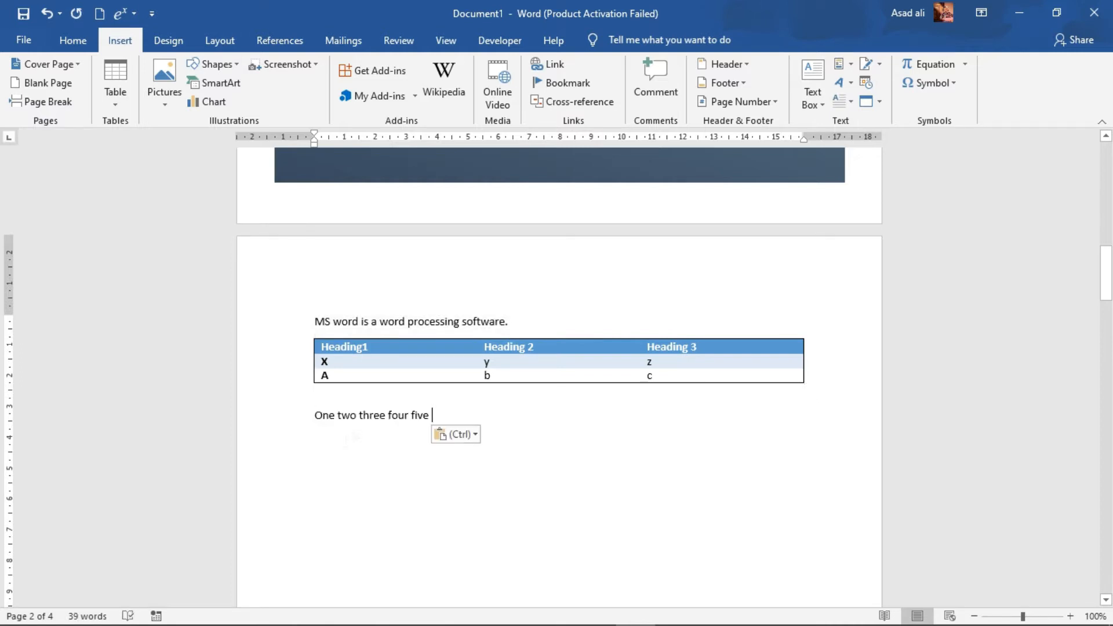
key(ctrl+z)
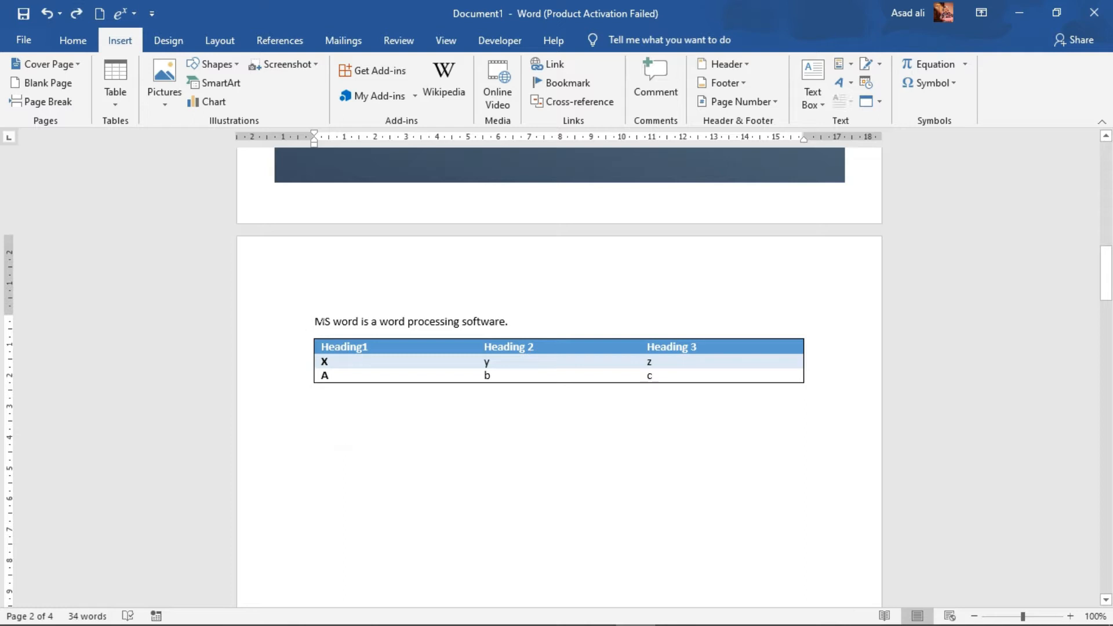
Step: Copy the sentence "MS word is a word processing software." and paste it three times below the table
drag(315, 321, 509, 324)
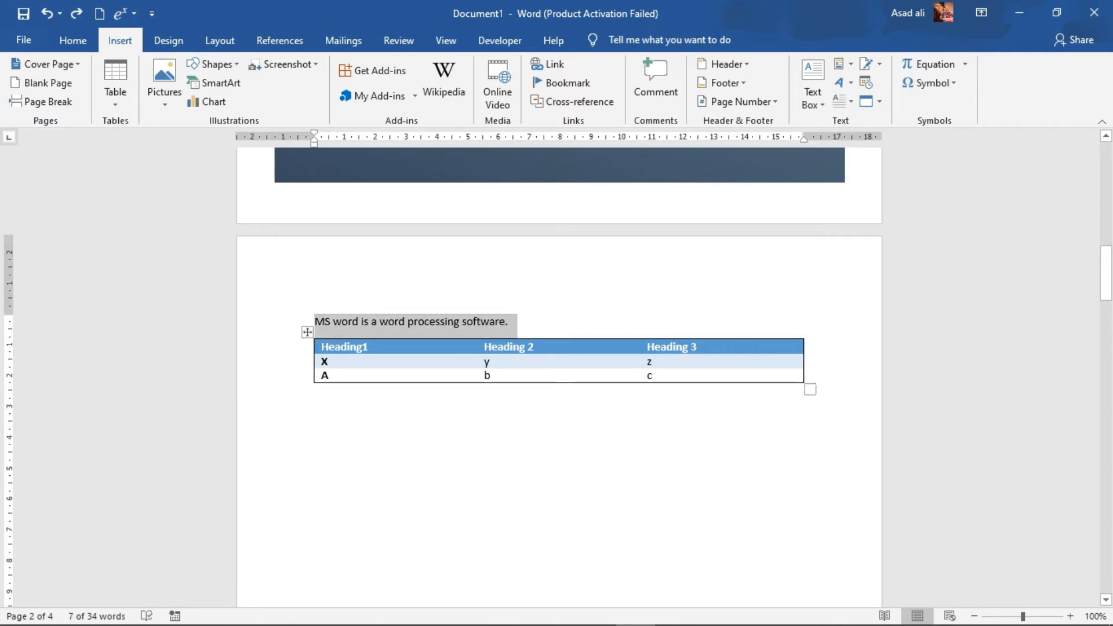
key(Return)
key(ctrl+v)
key(ctrl+v)
key(ctrl+v)
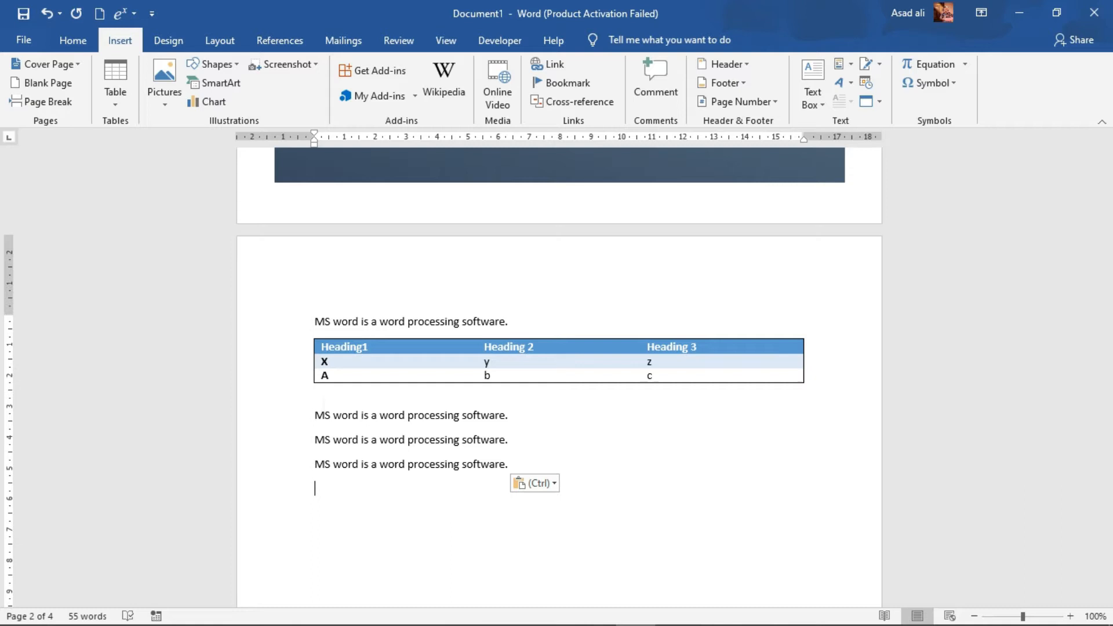
Step: Convert the three pasted sentences into a one-column table separated at paragraphs, and undo the conversion
drag(516, 464, 315, 412)
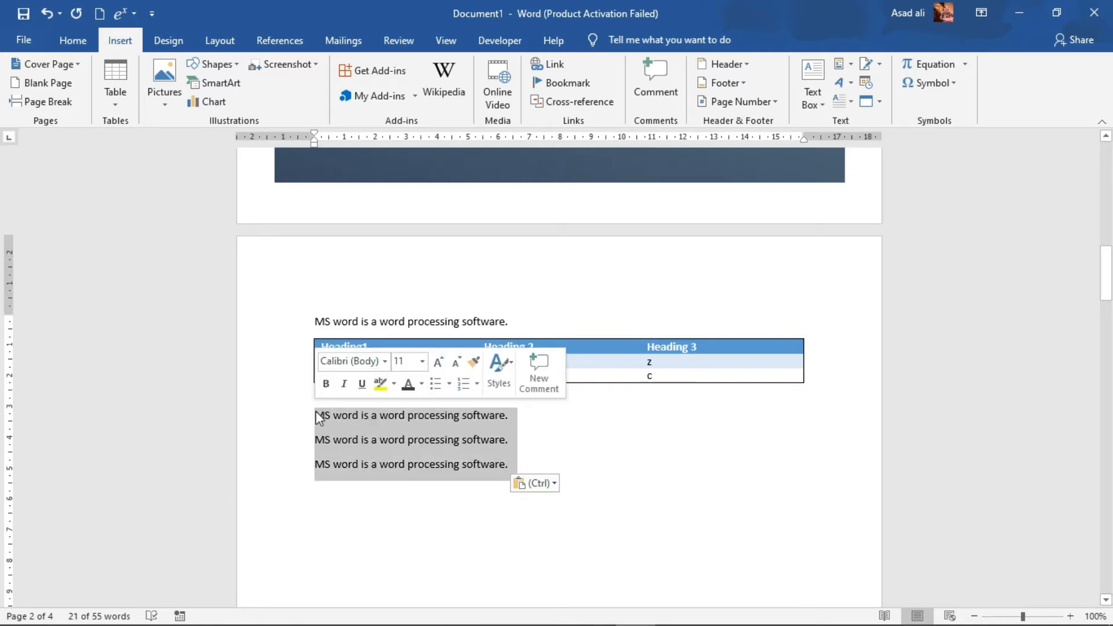
click(113, 104)
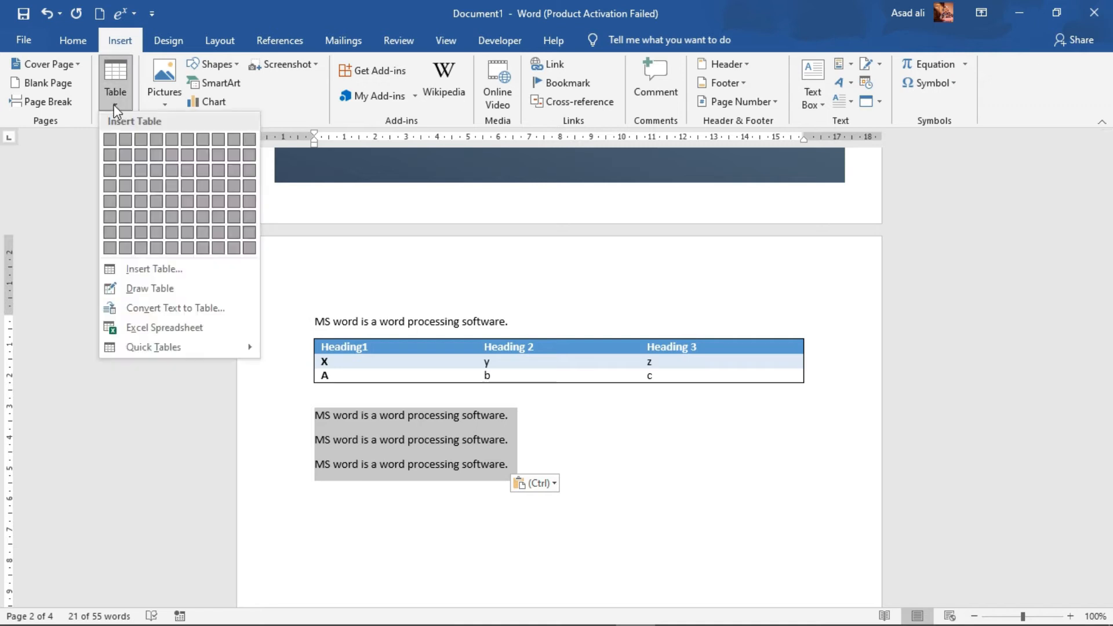
click(164, 313)
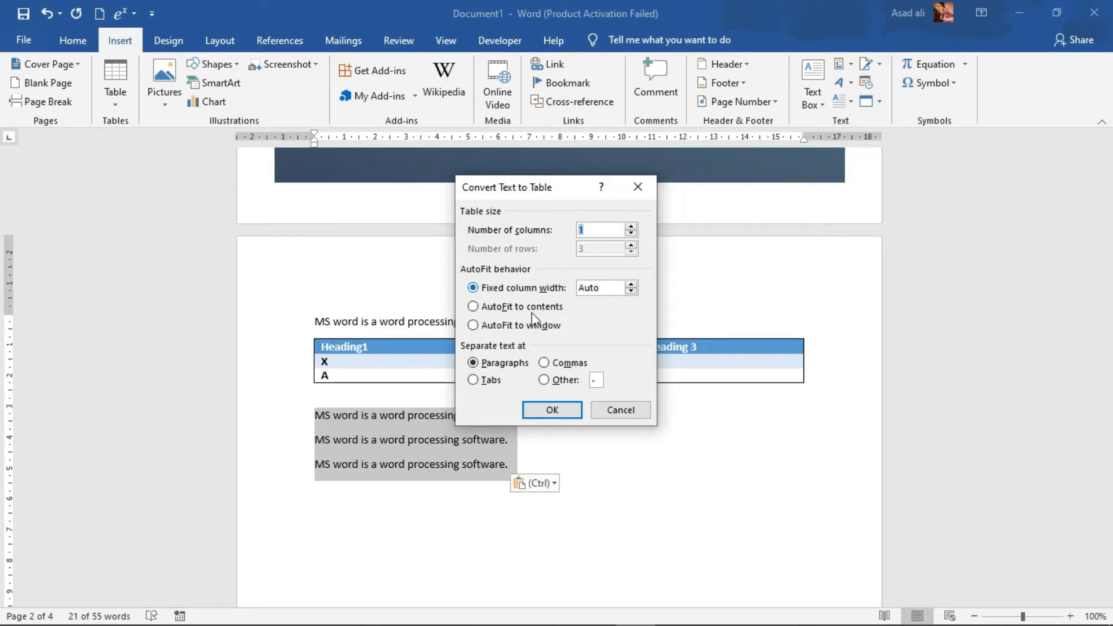
click(552, 411)
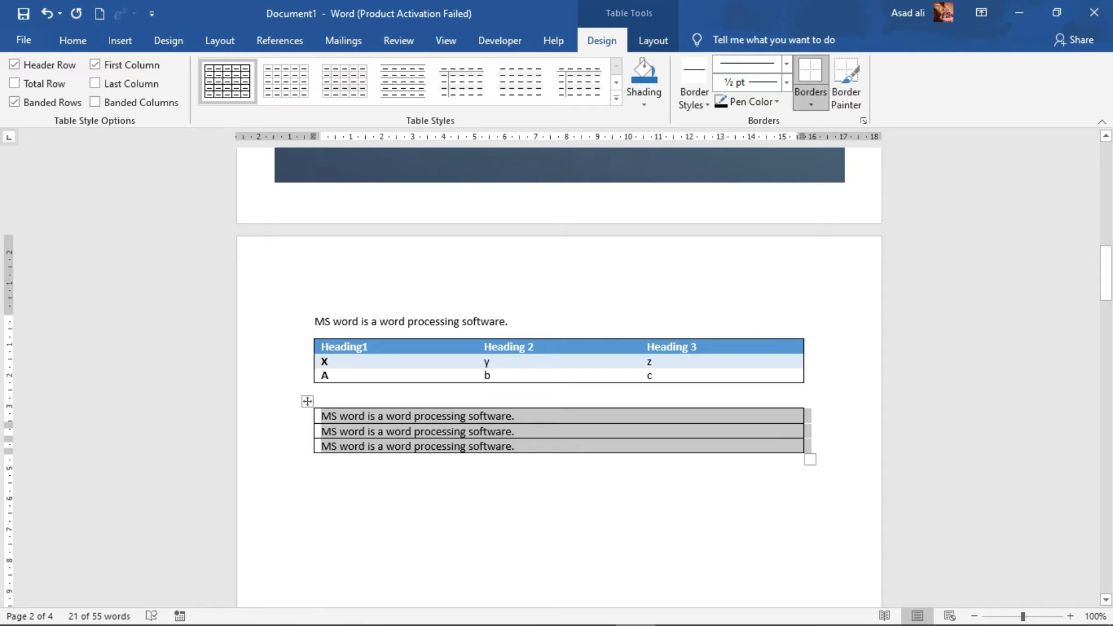
key(ctrl+z)
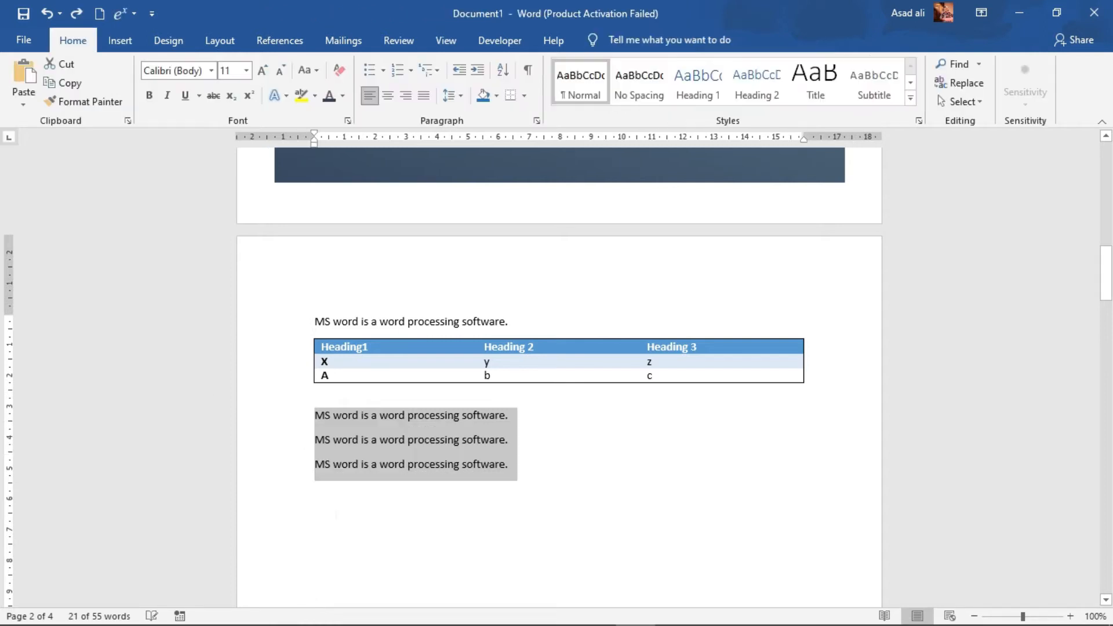
Step: Convert the three selected sentences into a table with 3 columns, separating text at paragraphs, and place the cursor below it
click(121, 41)
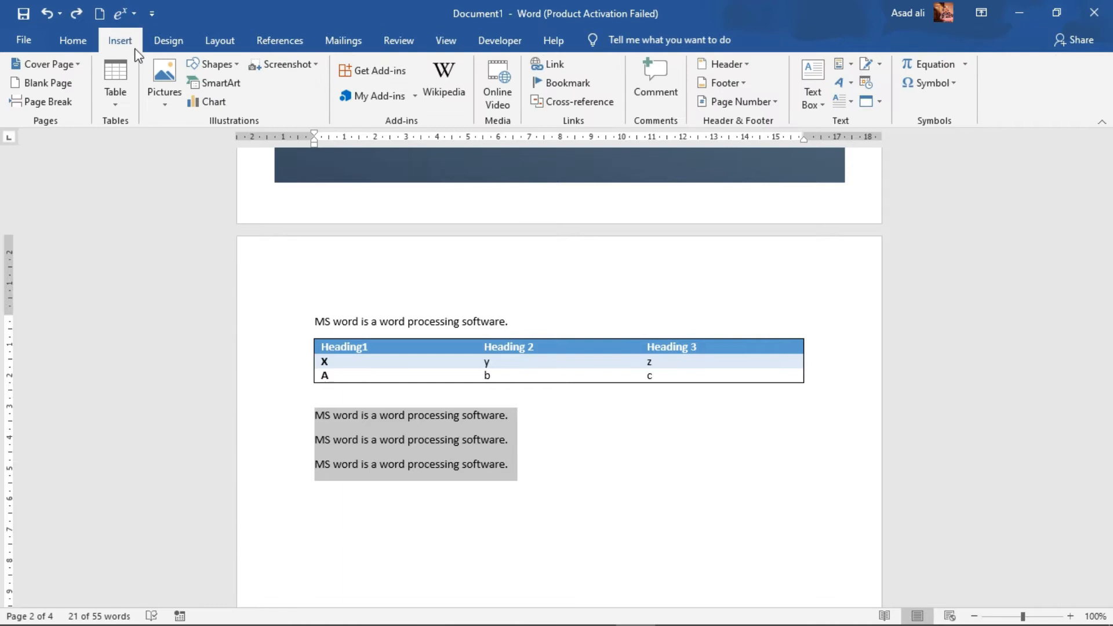
click(115, 107)
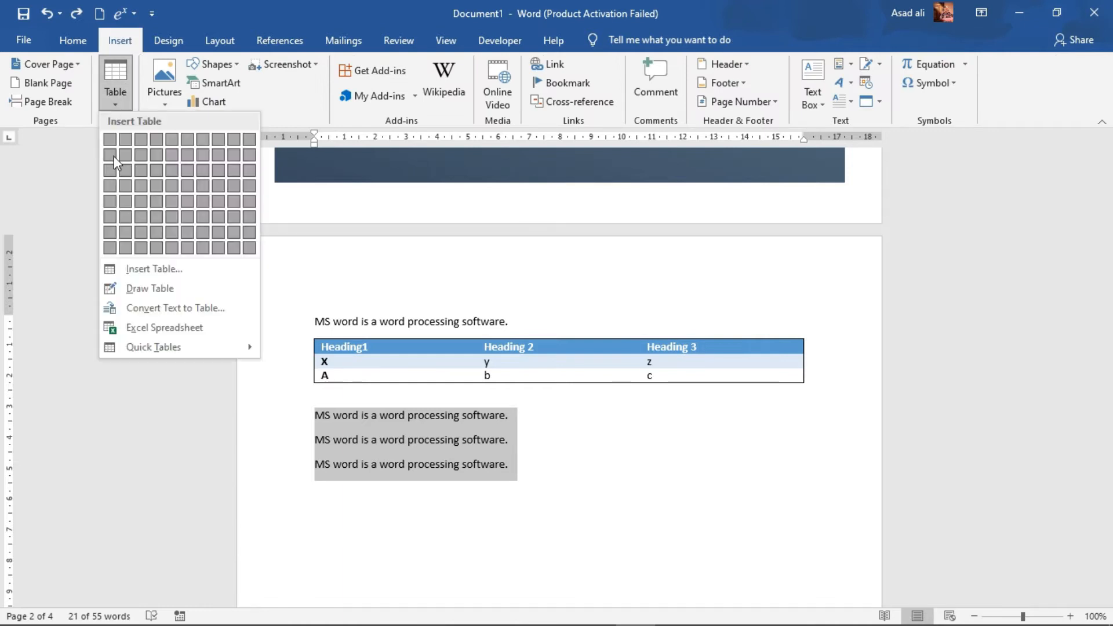
click(239, 306)
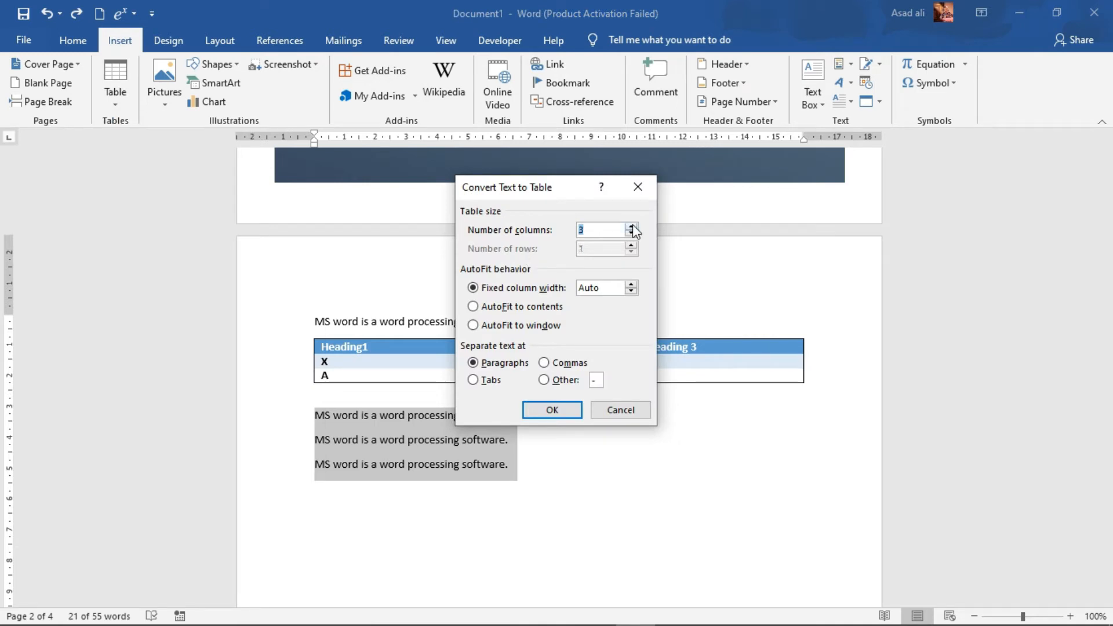
click(541, 411)
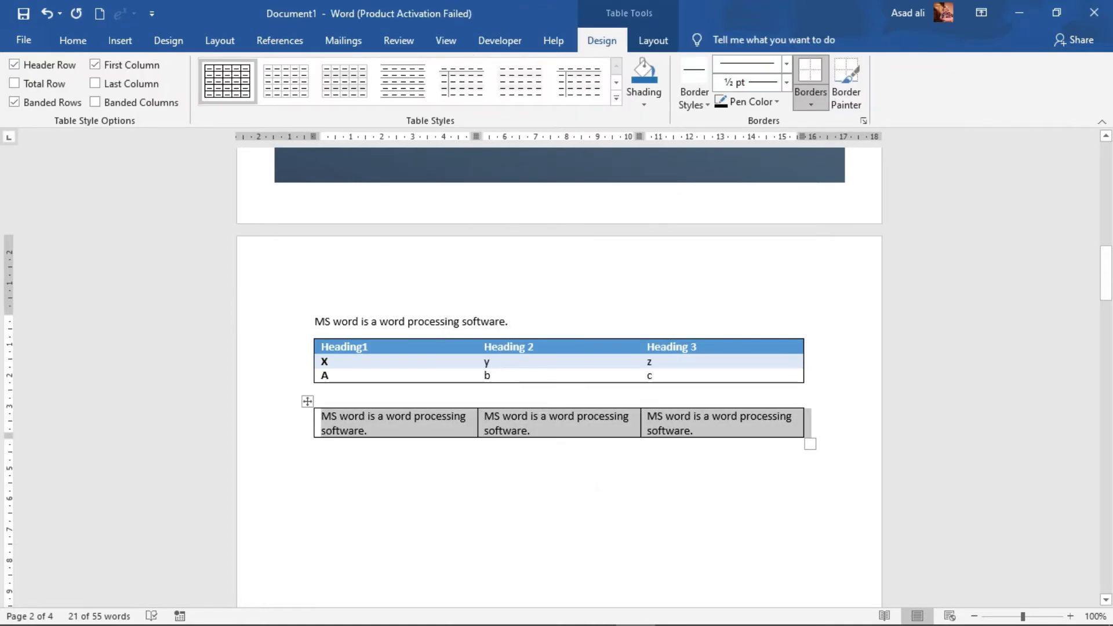
click(471, 469)
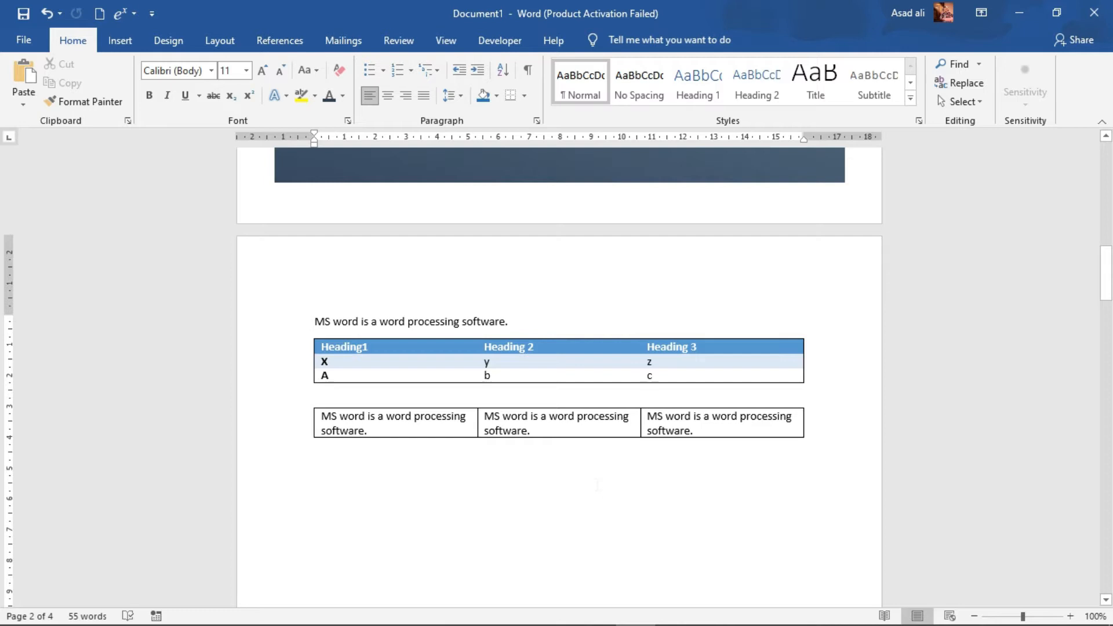
Step: Examine the table insertion options and the built-in Quick Tables calendar designs, closing the gallery without inserting anything
click(307, 401)
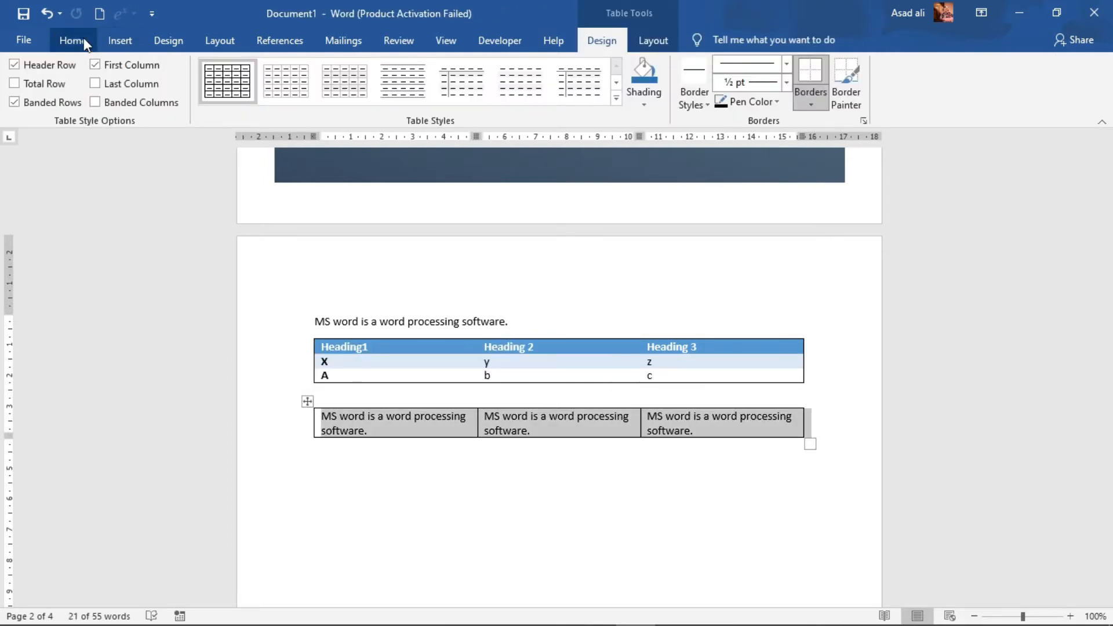
click(120, 38)
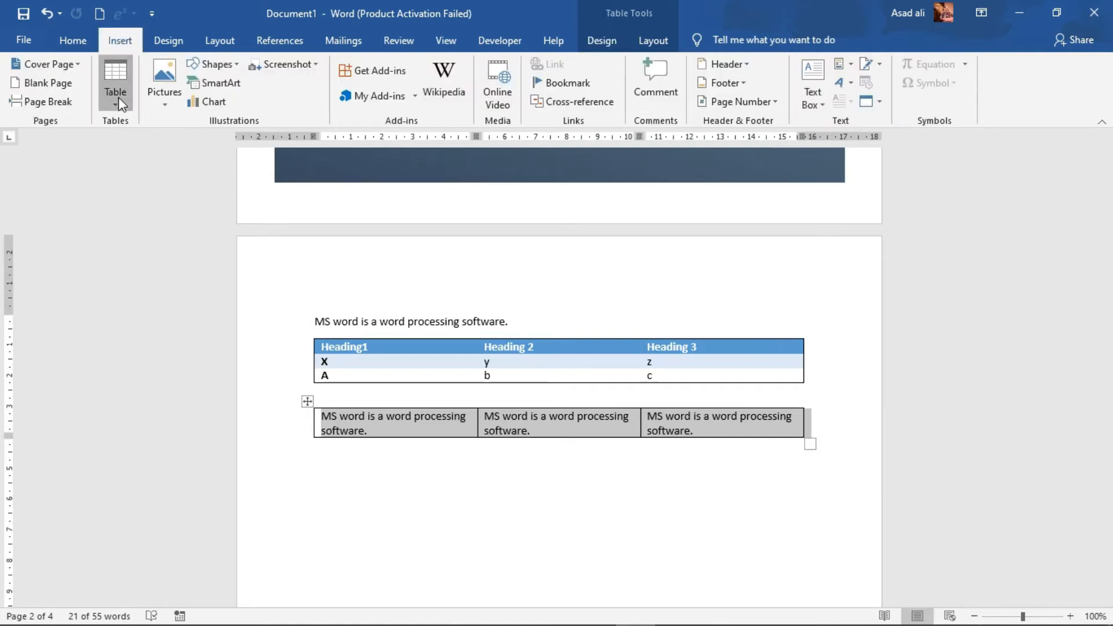
click(118, 96)
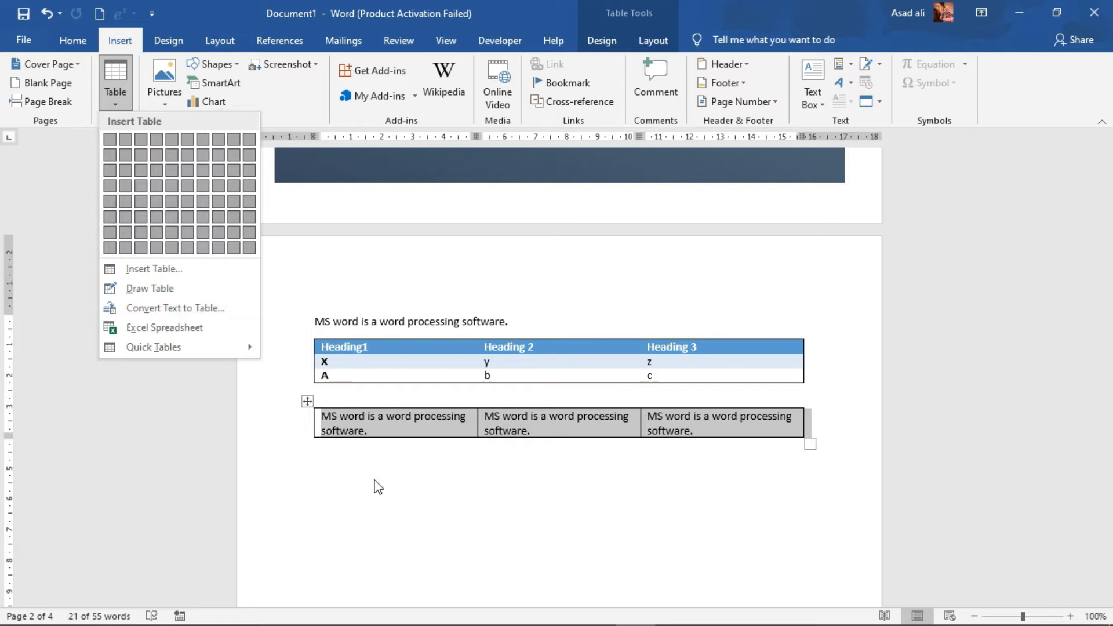
click(273, 467)
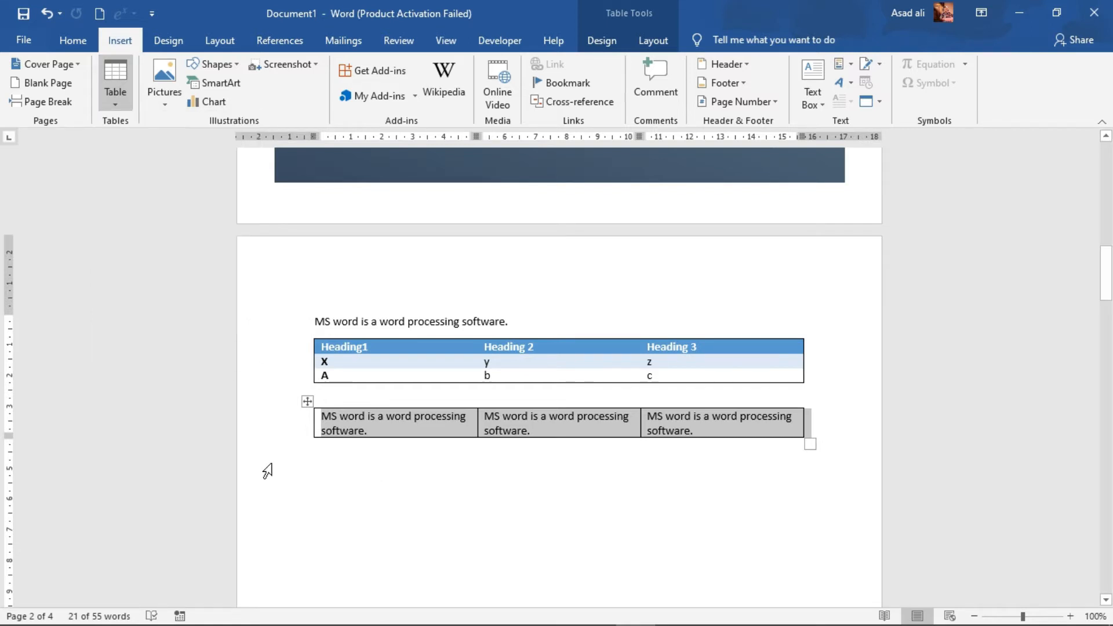
click(113, 105)
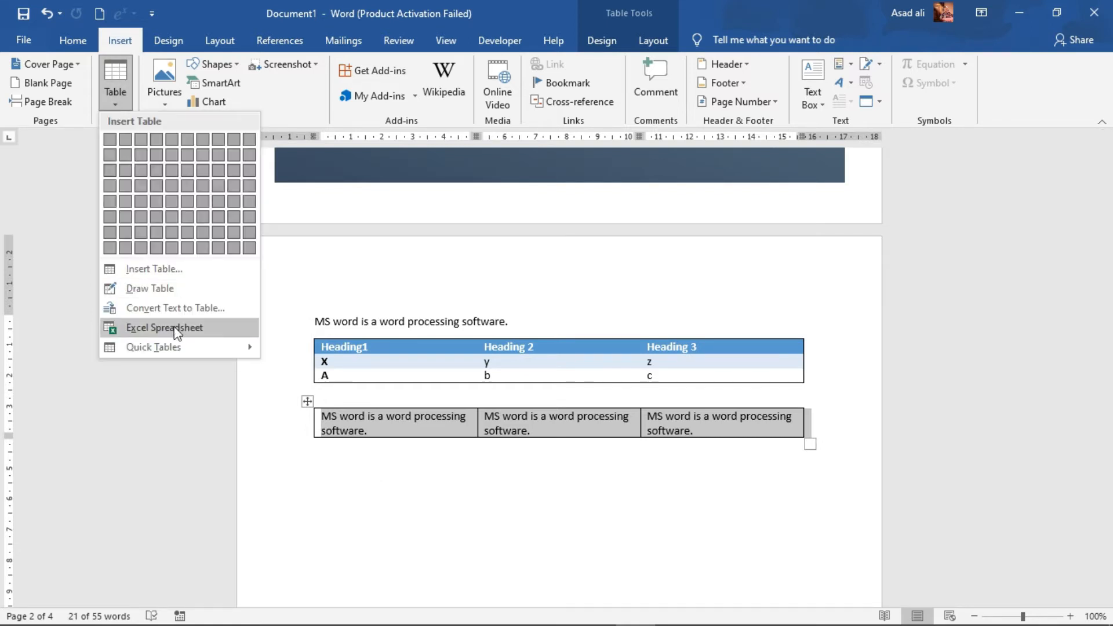
mouse_move(175, 342)
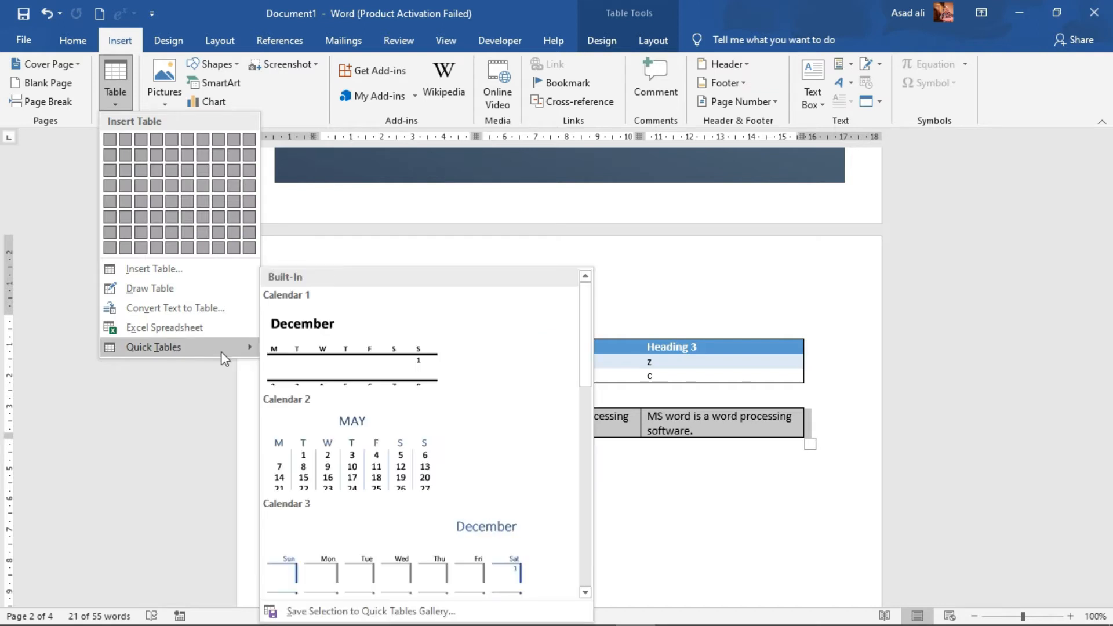
scroll(588, 343, down, 1)
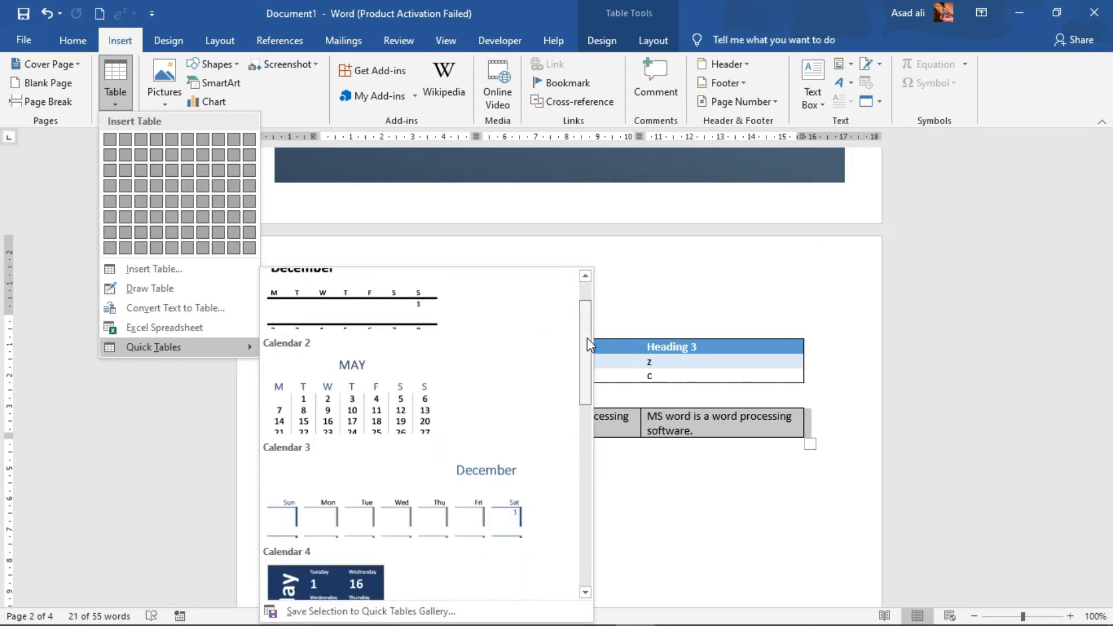
scroll(588, 343, down, 1)
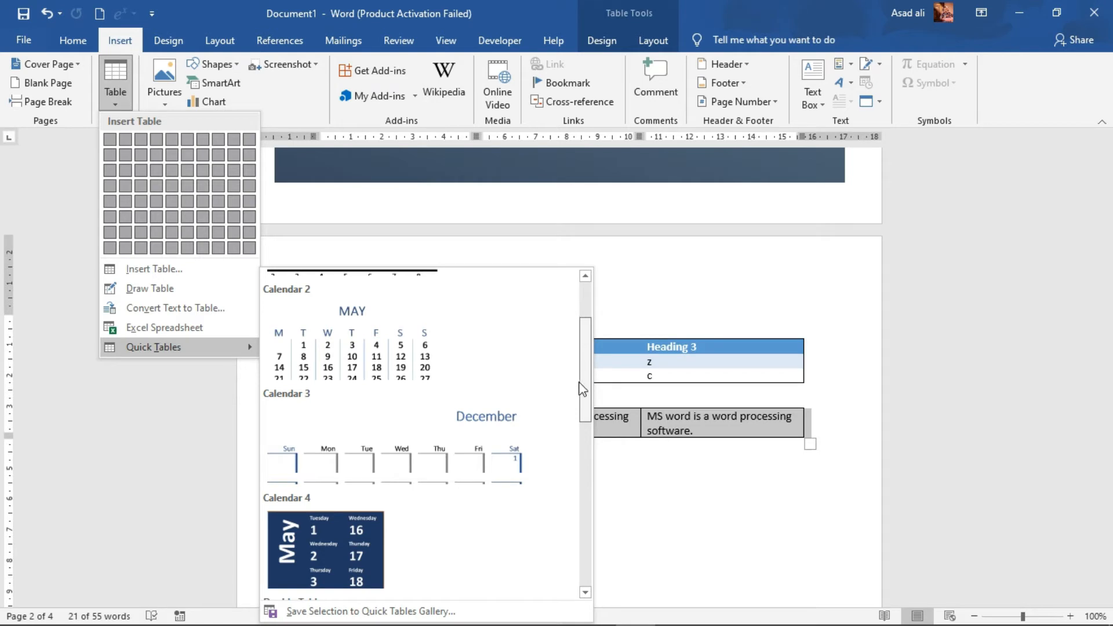
drag(582, 389, 566, 288)
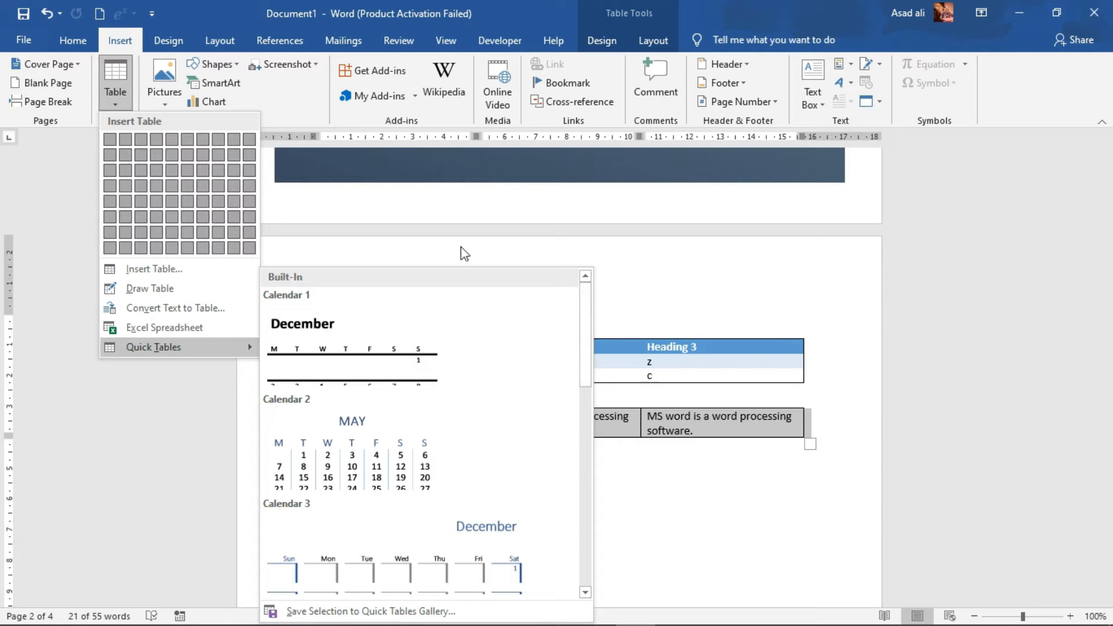
click(646, 504)
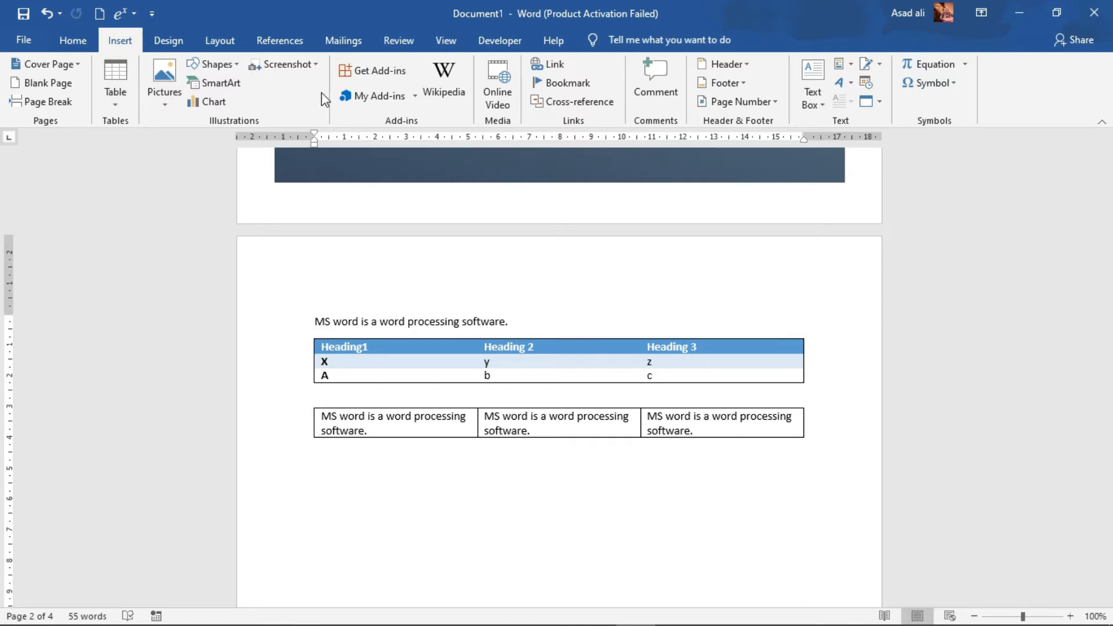
Step: Look through the Documents folder for a picture to insert and close the file chooser without inserting one
click(164, 96)
click(193, 145)
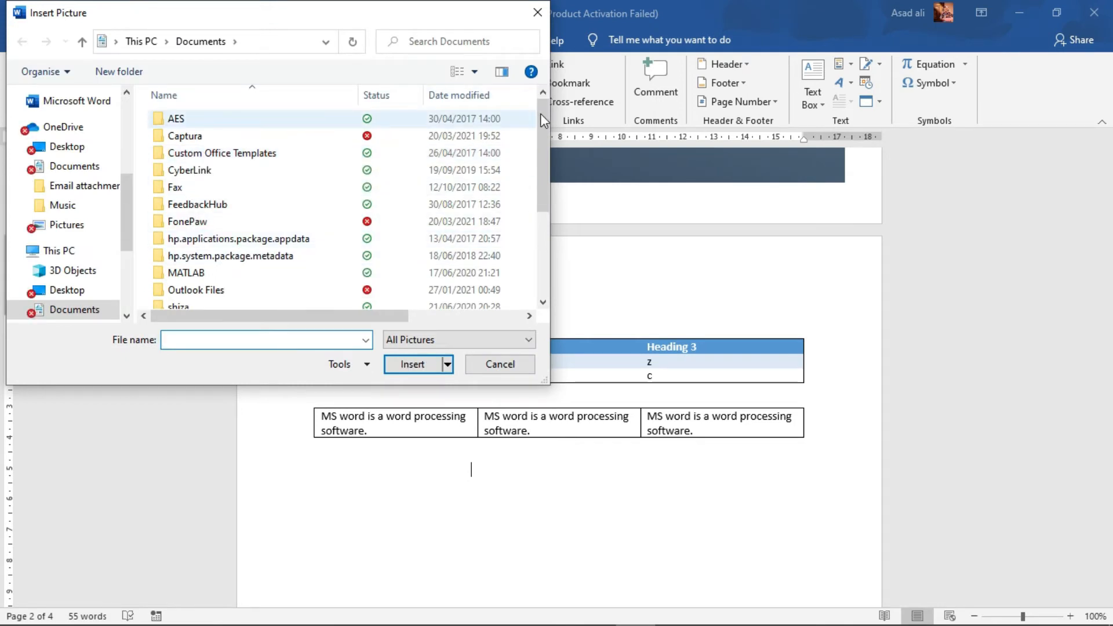
scroll(545, 146, down, 3)
scroll(544, 148, down, 1)
scroll(545, 150, up, 2)
scroll(543, 144, up, 2)
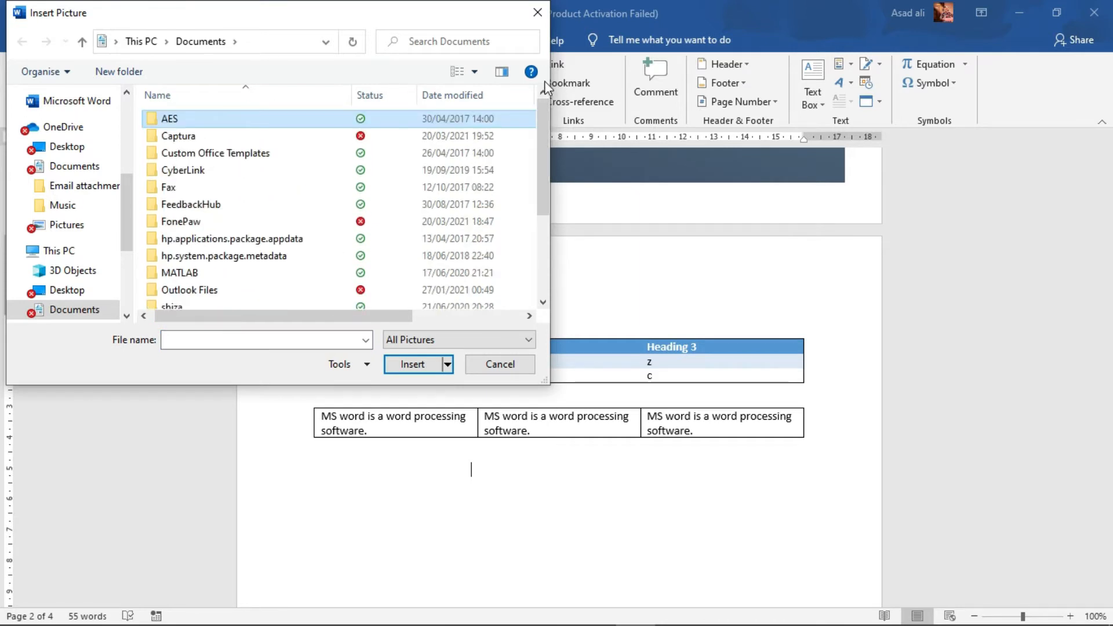
click(530, 15)
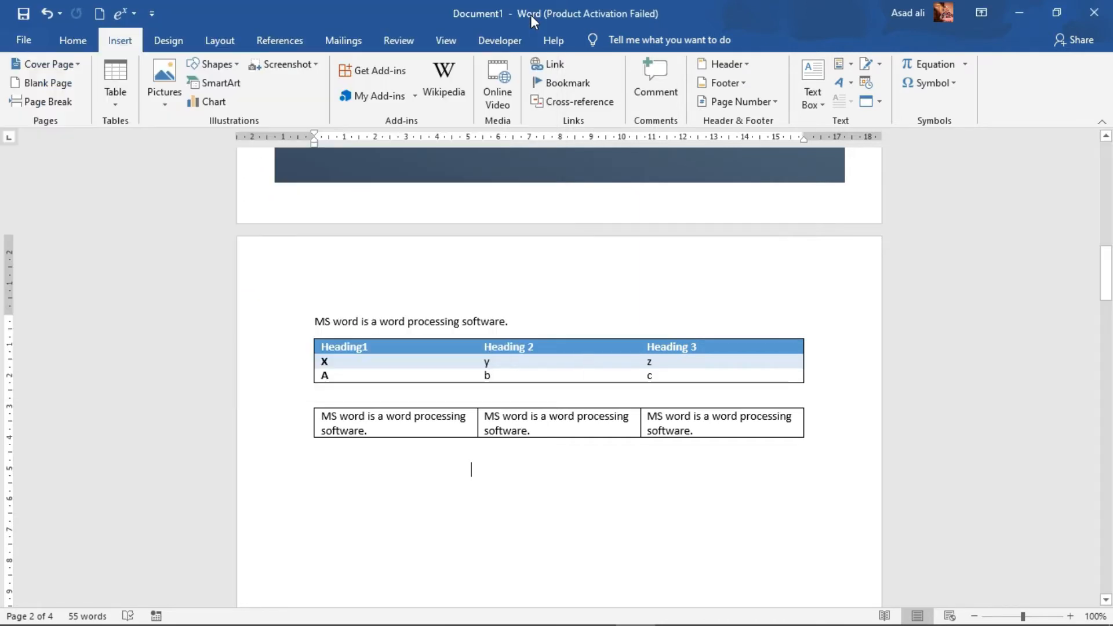
Step: Look through the Shapes gallery and the SmartArt categories List, Process, Cycle, Hierarchy and Relationship, closing both without inserting anything
click(228, 65)
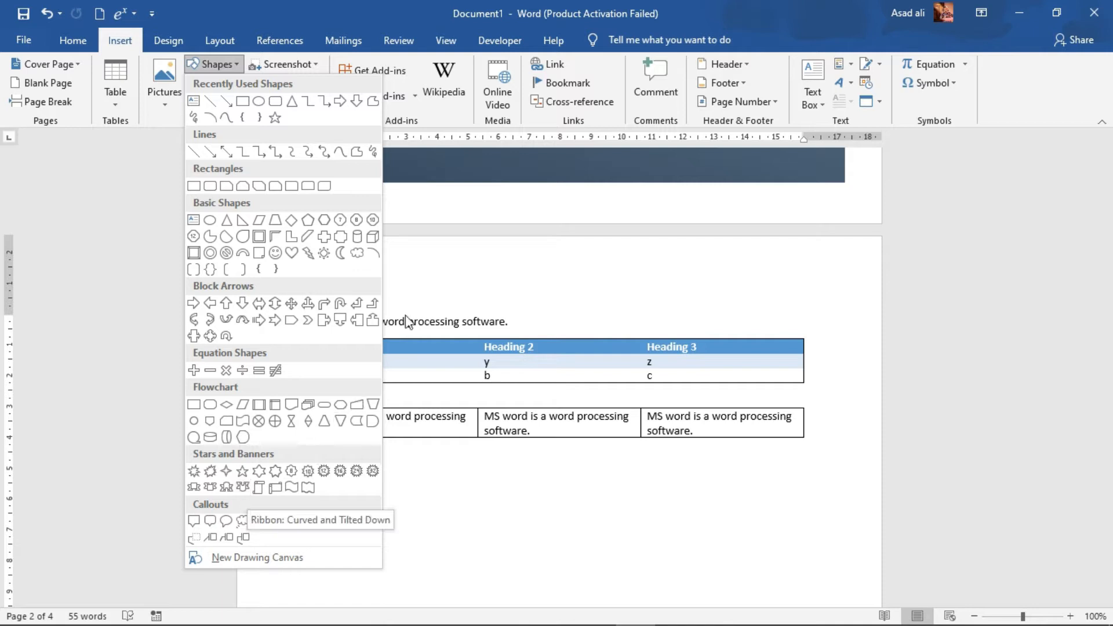
click(412, 265)
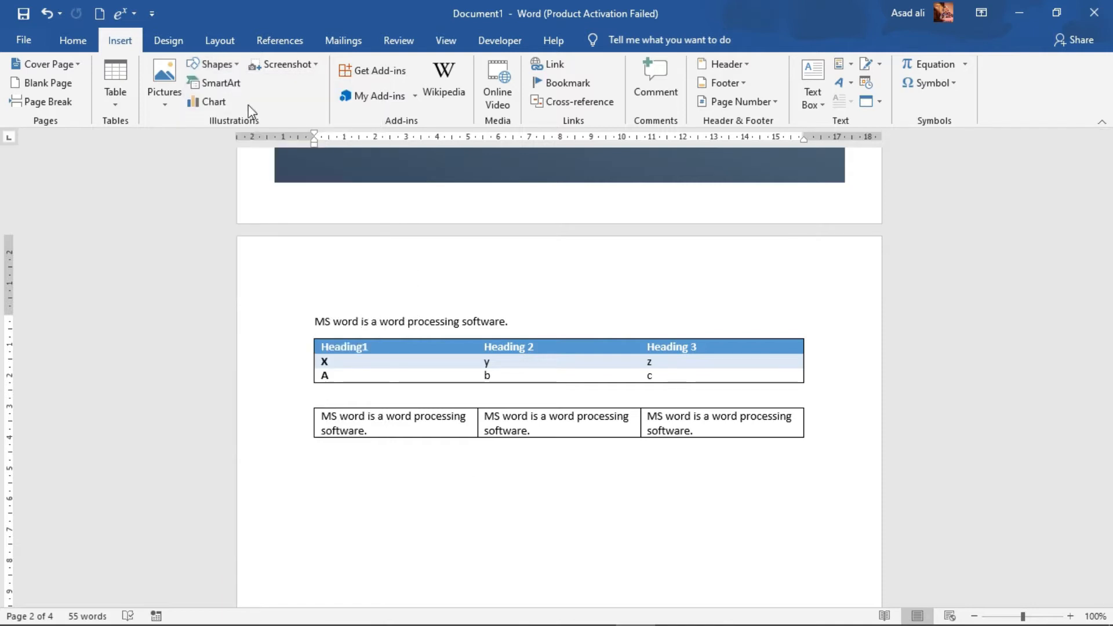
click(235, 87)
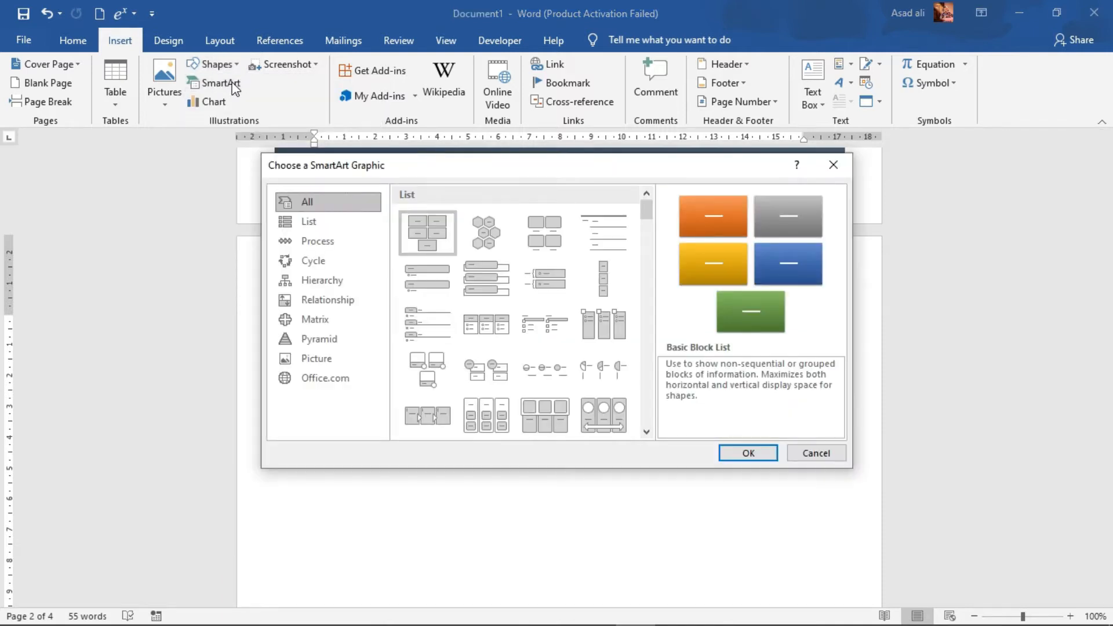
click(309, 225)
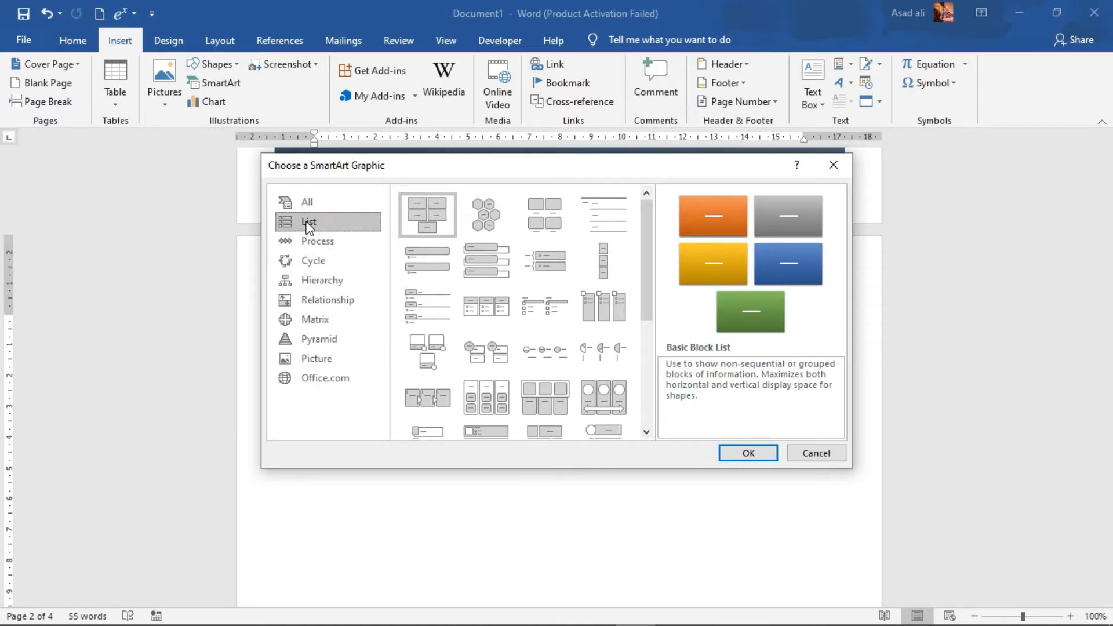
click(322, 248)
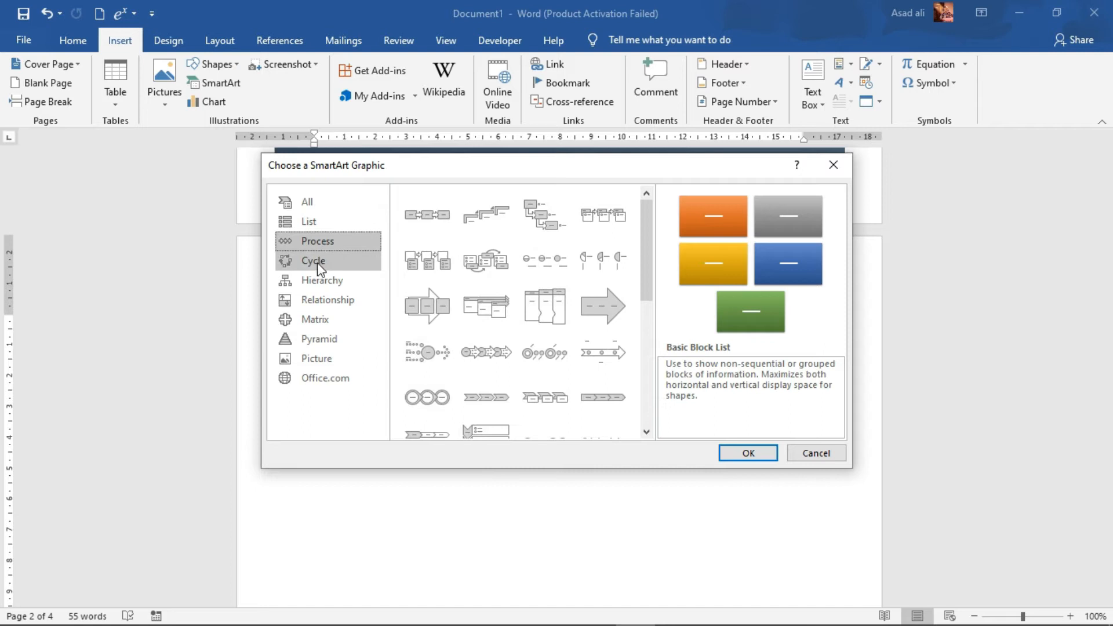
click(317, 263)
click(320, 282)
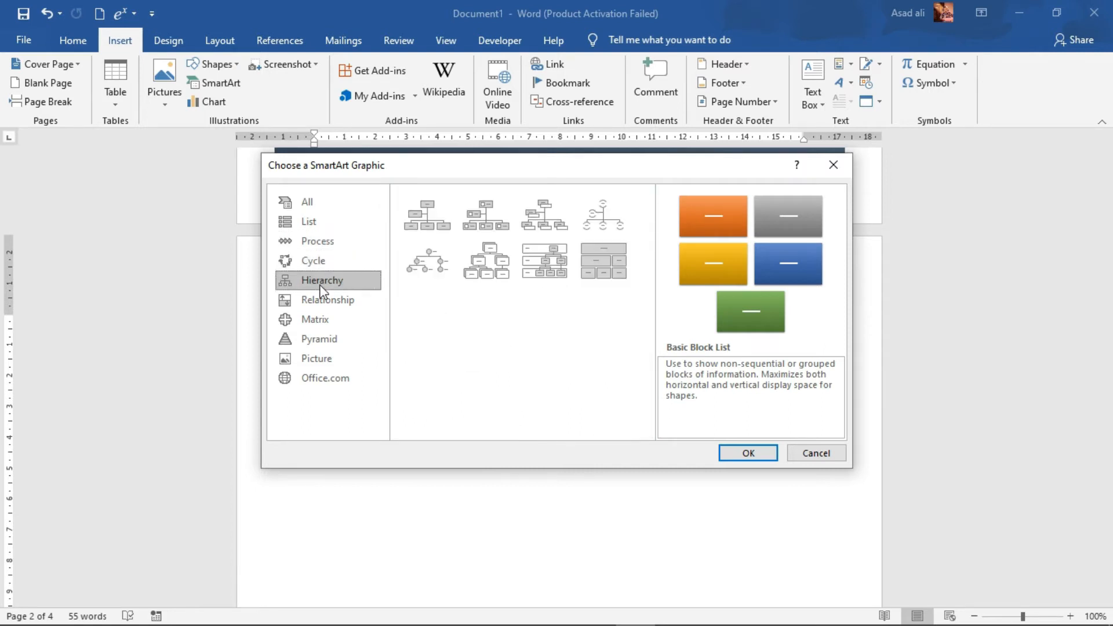
click(323, 297)
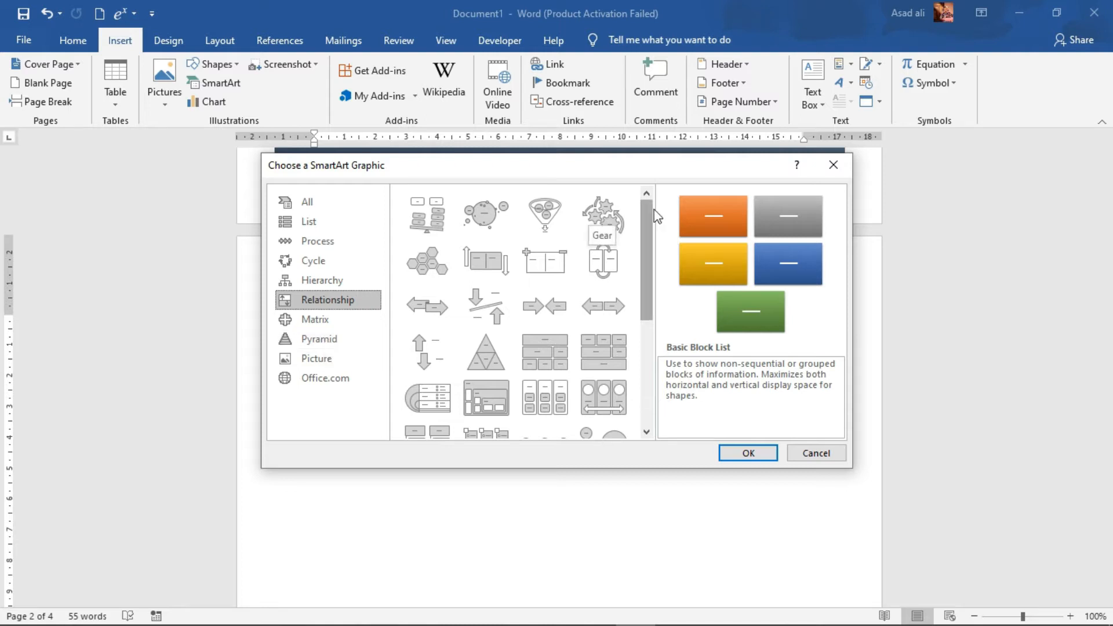
click(833, 165)
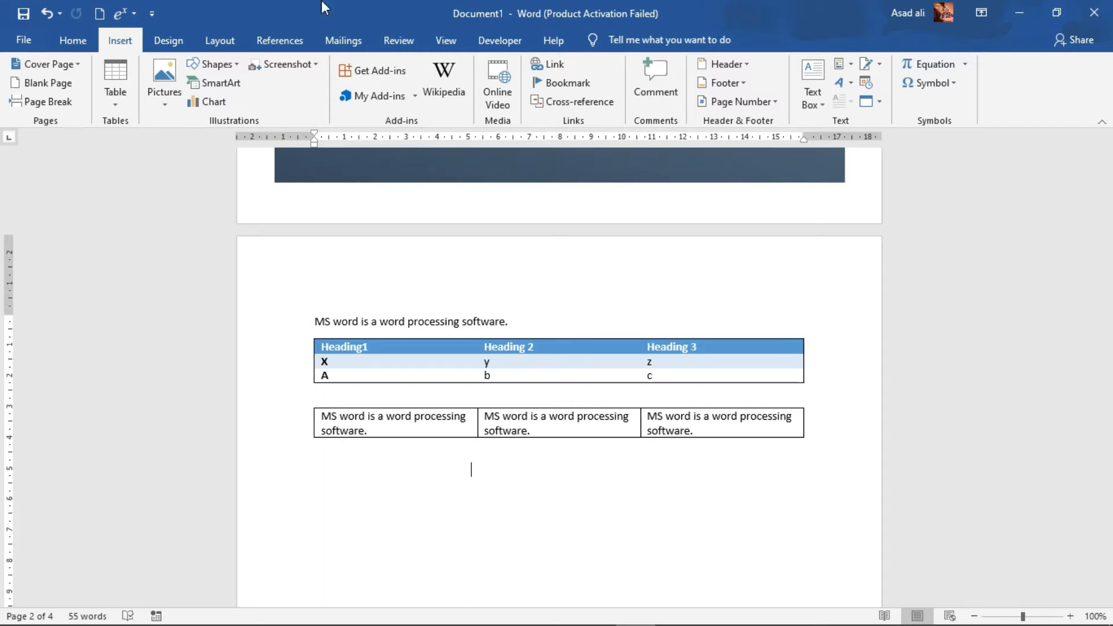
Step: Search the Wikipedia add-in for "MS word"
click(450, 82)
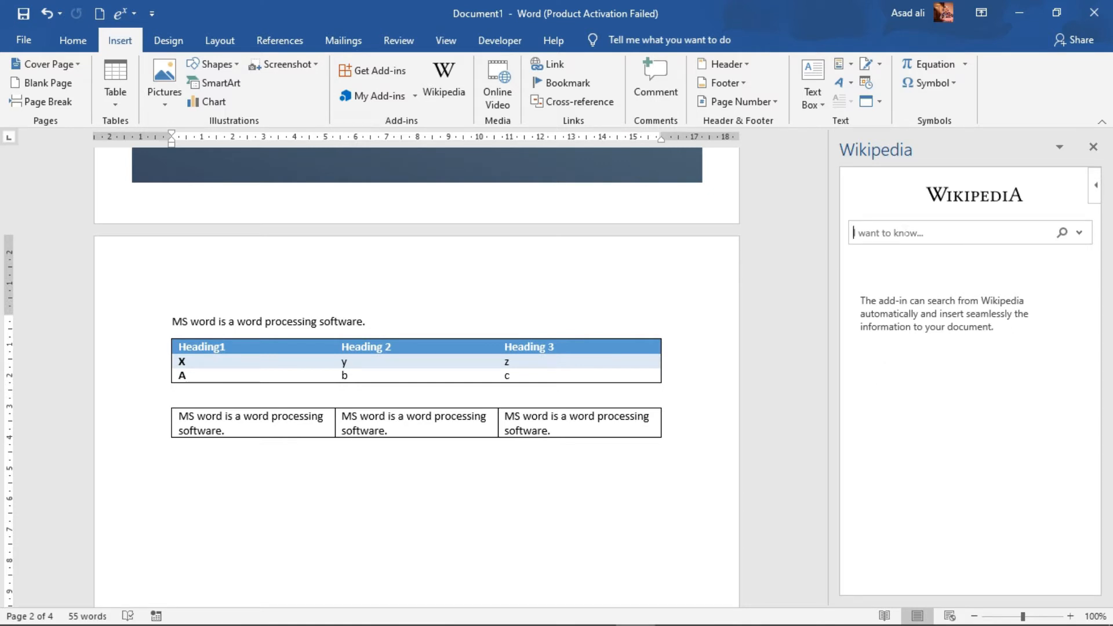
text(MS word)
key(Return)
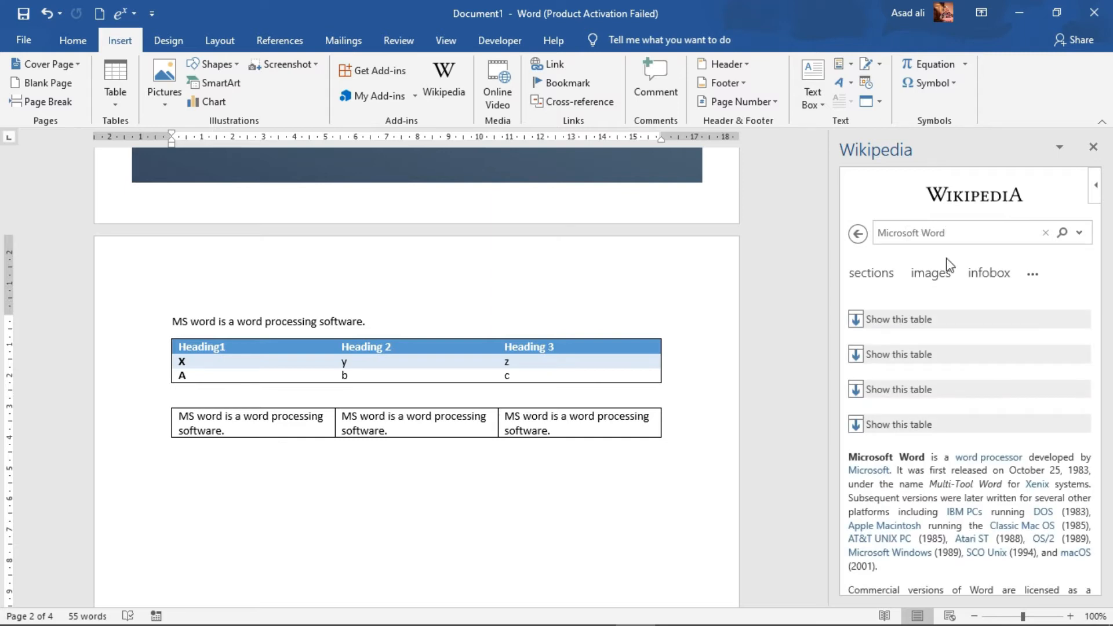
Step: Insert the two introductory paragraphs of the Microsoft Word article from the Wikipedia add-in below the three-column table
drag(1093, 333, 1087, 364)
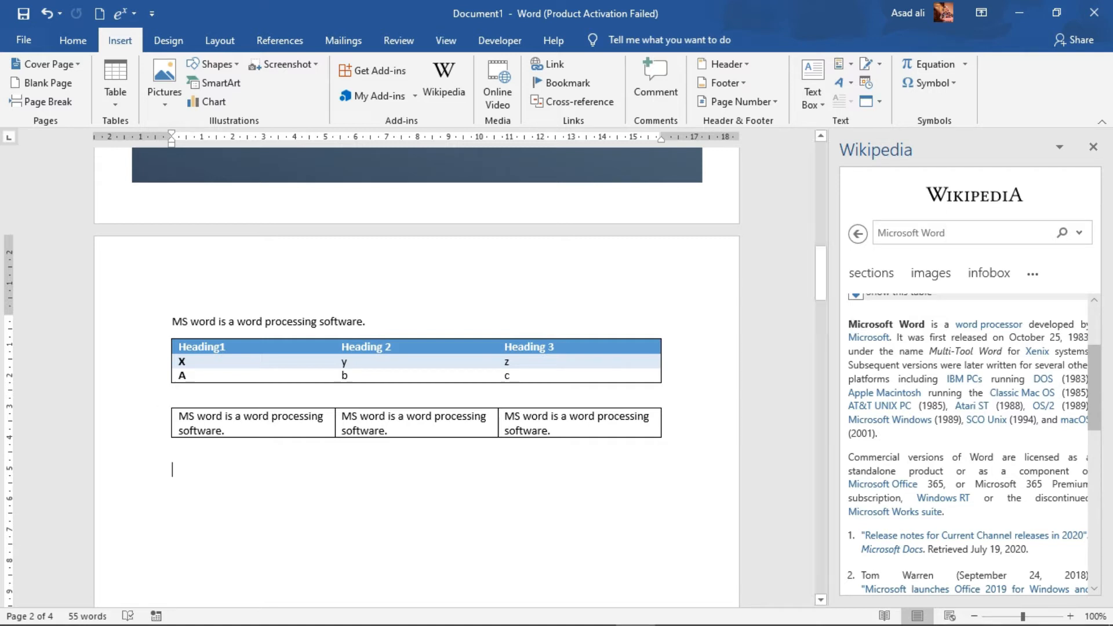
click(850, 325)
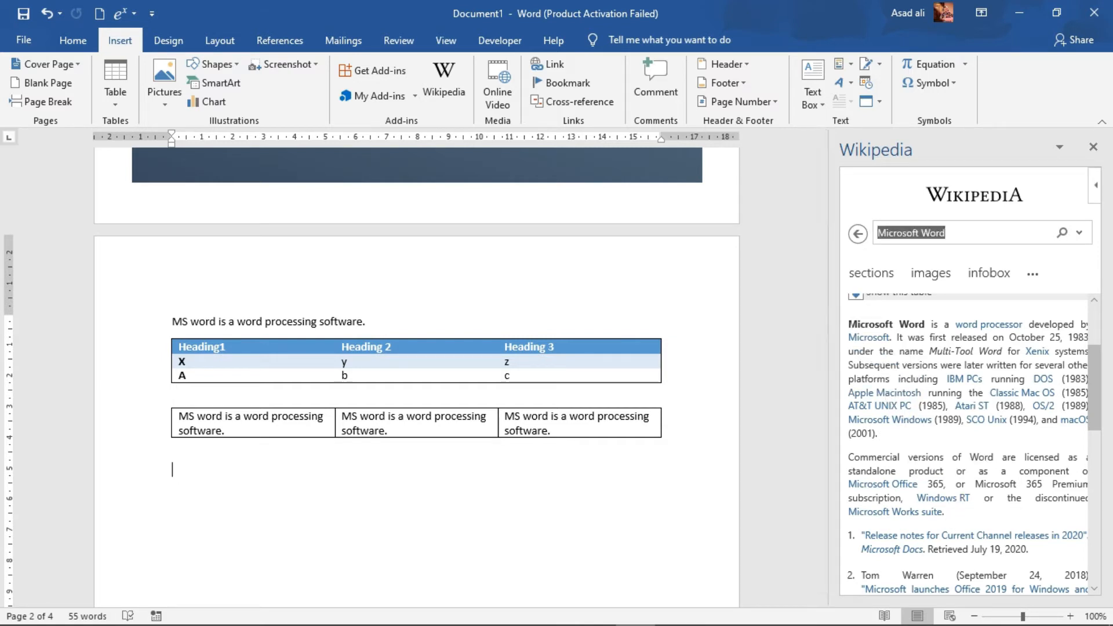
drag(850, 324, 979, 513)
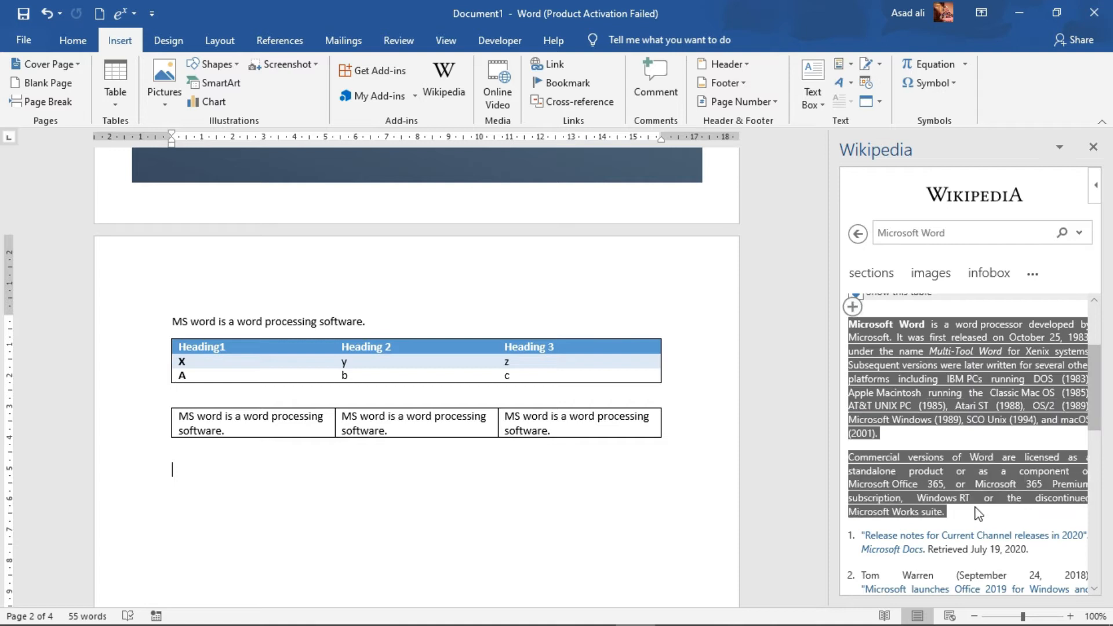
click(852, 307)
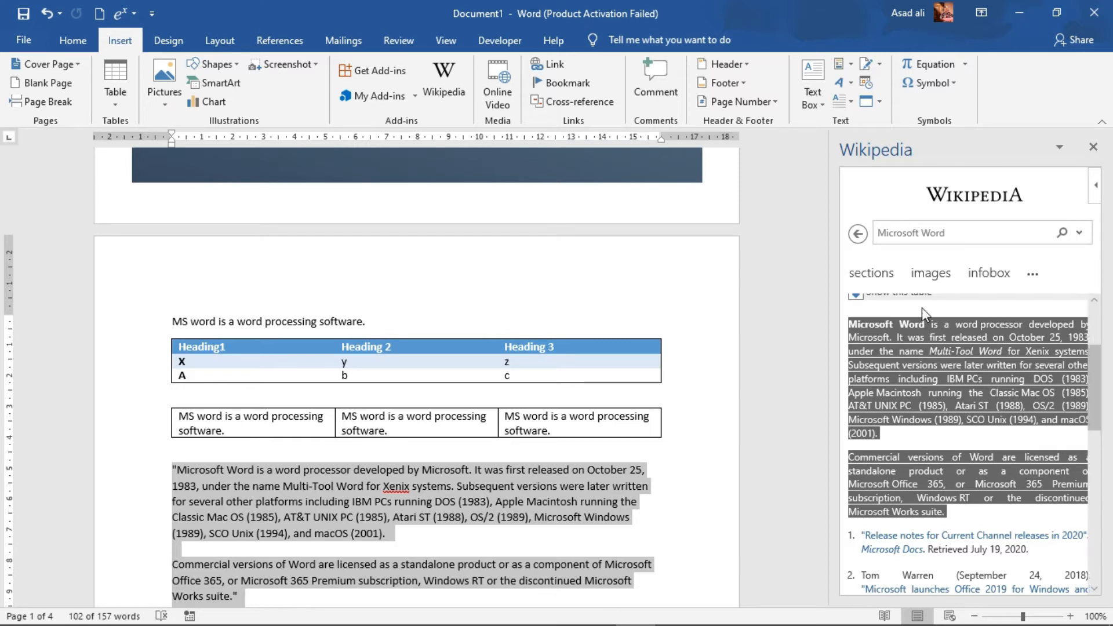
Step: Insert the blue Word logo from the article's Wikipedia images in place of the selected text, and close the add-in pane
click(929, 273)
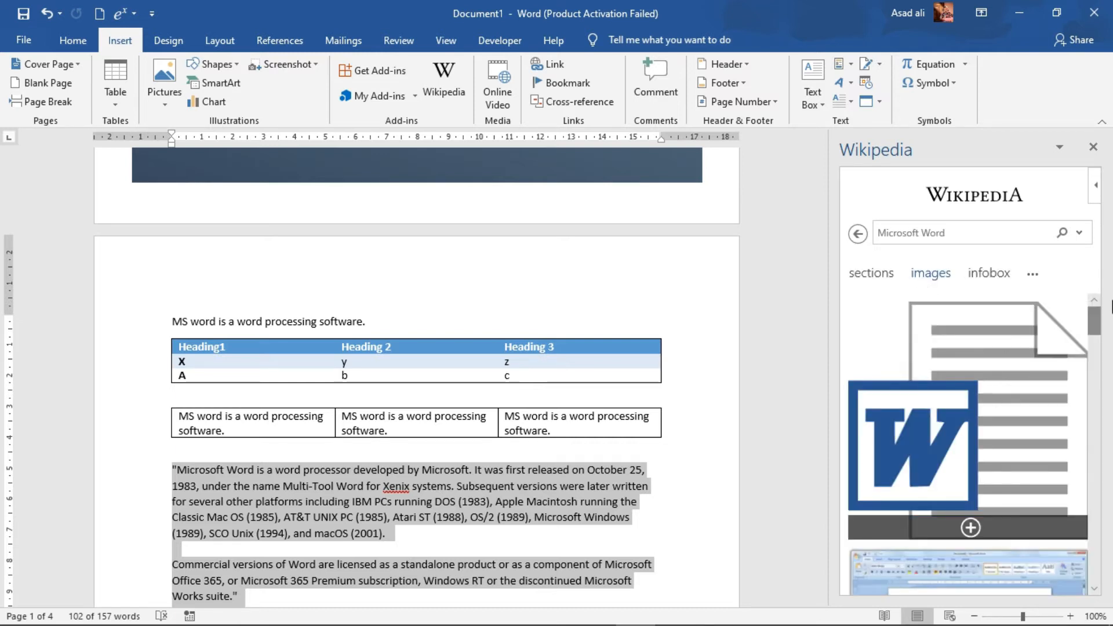
drag(1094, 320, 1100, 407)
mouse_move(976, 435)
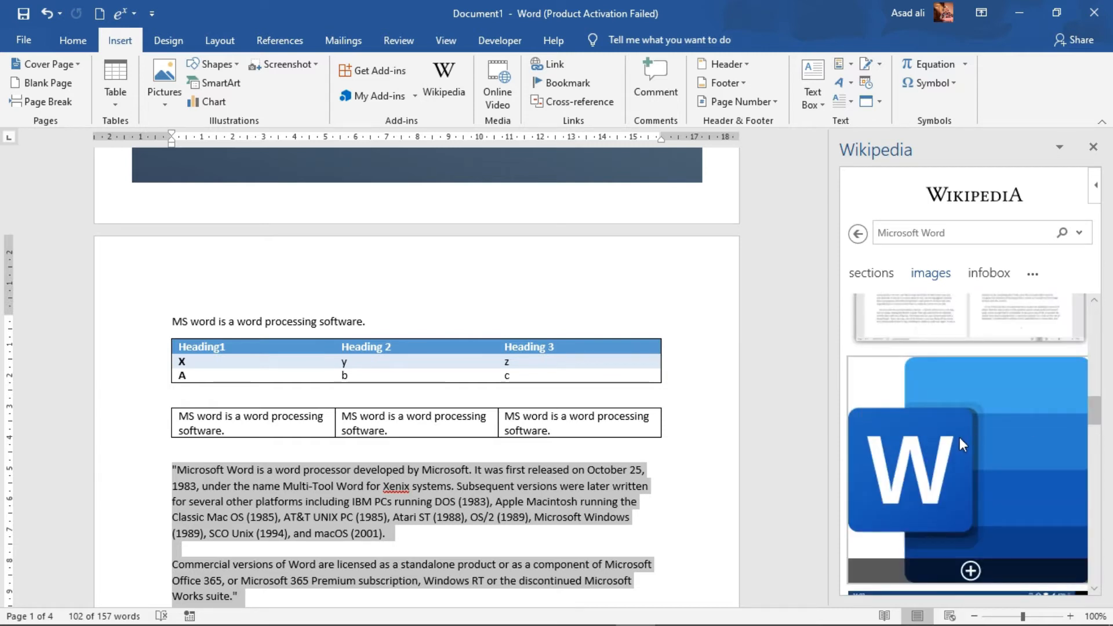
click(970, 571)
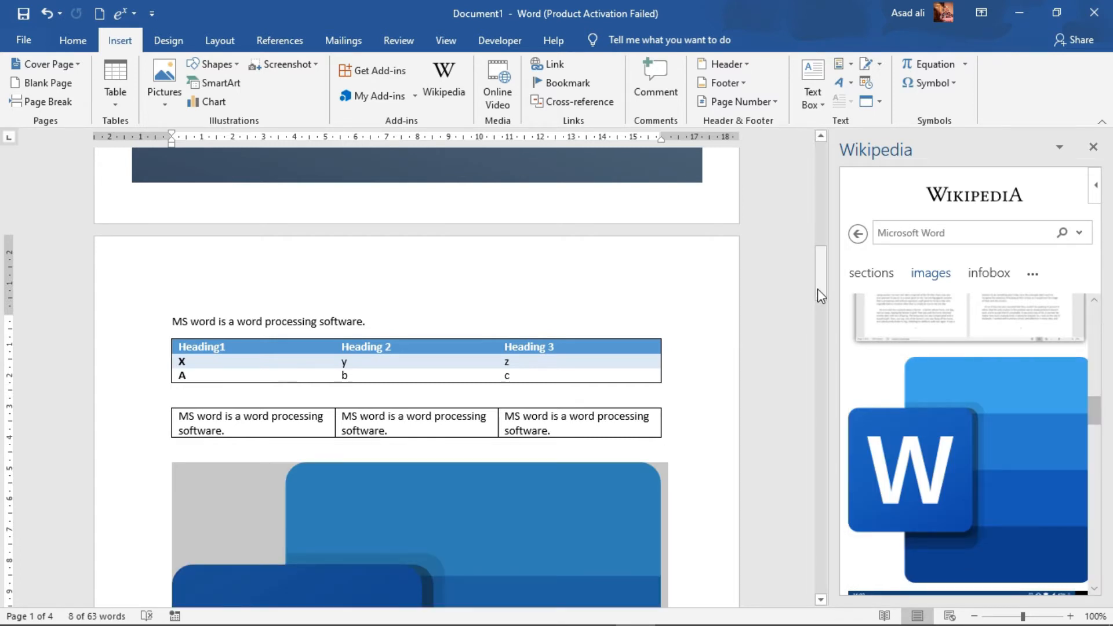
drag(817, 287, 823, 348)
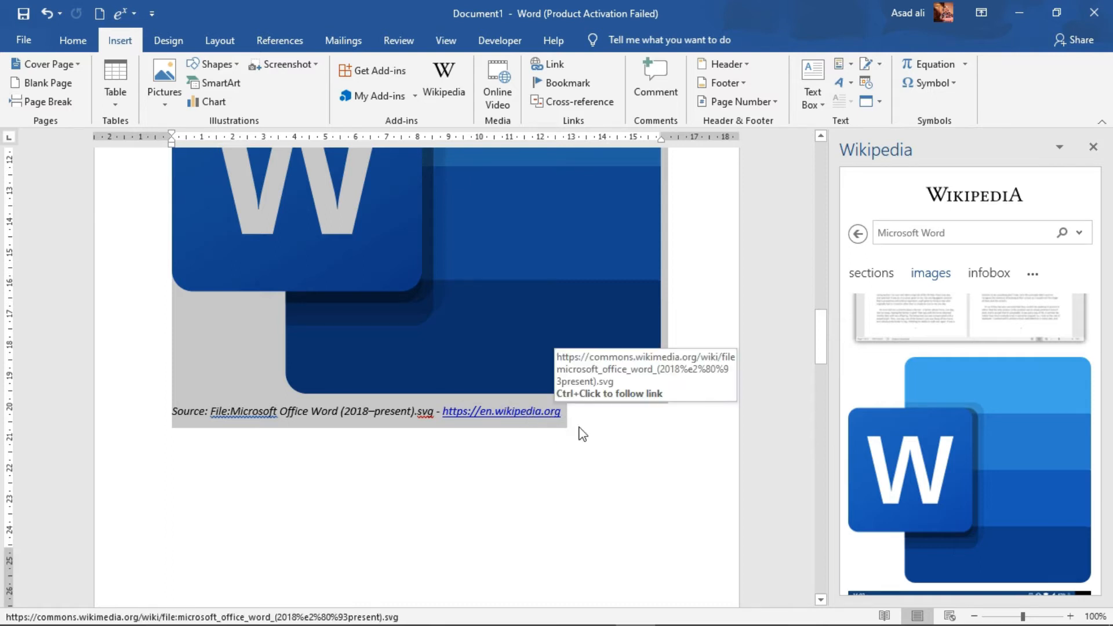
click(1094, 147)
drag(1107, 339, 1097, 286)
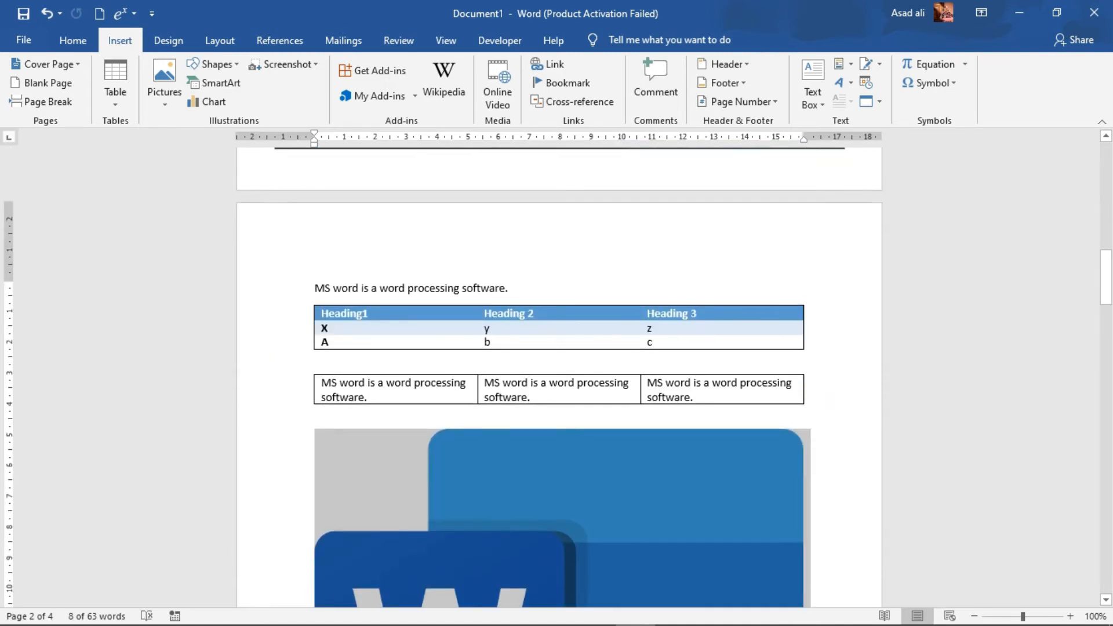
Step: Look through the suggested add-ins in the Office Add-ins store and at the online video dialog, closing both without adding anything
click(381, 70)
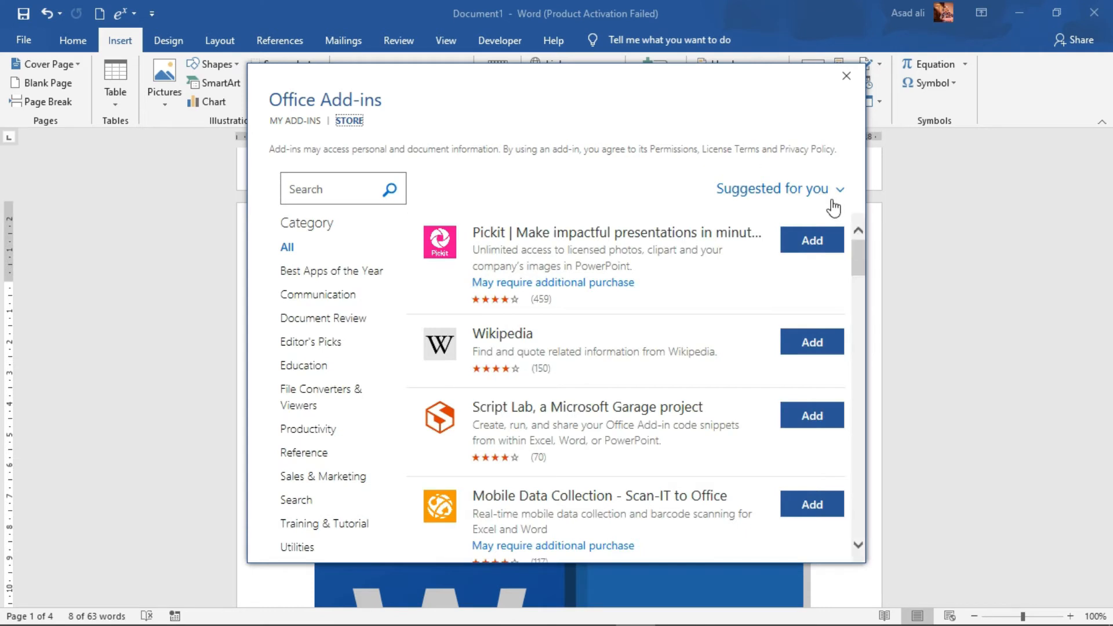
drag(862, 247, 861, 256)
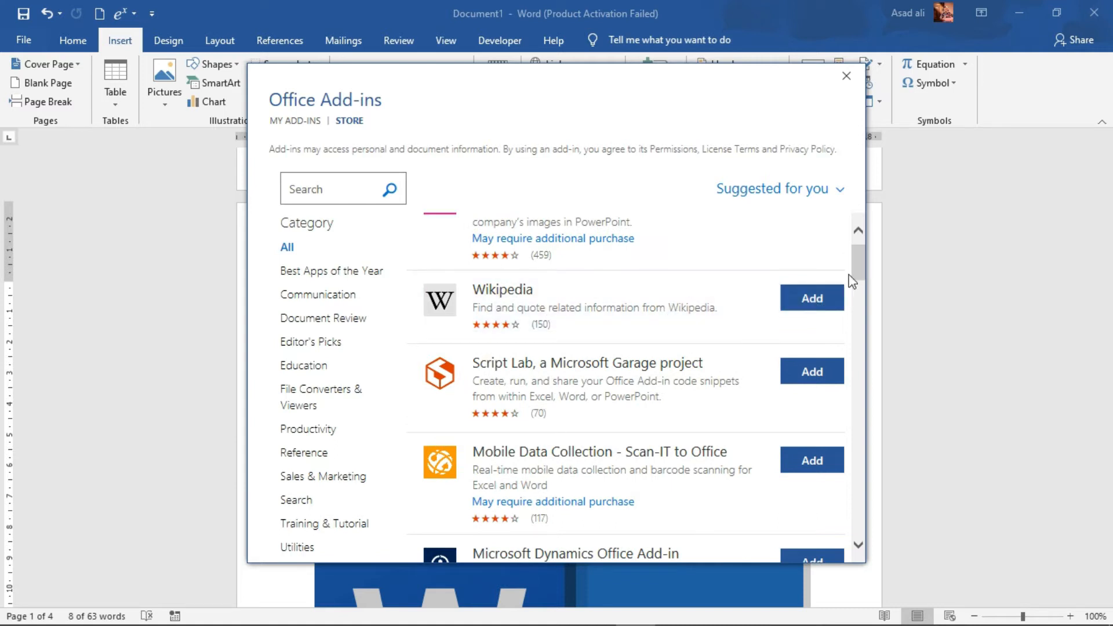
drag(863, 257, 867, 296)
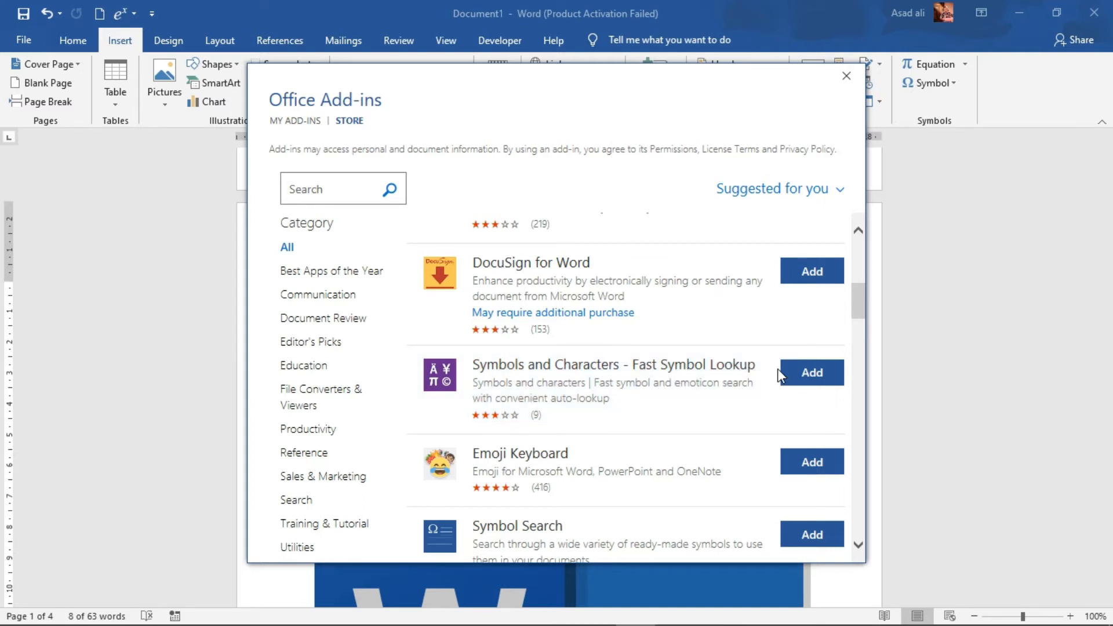
click(845, 77)
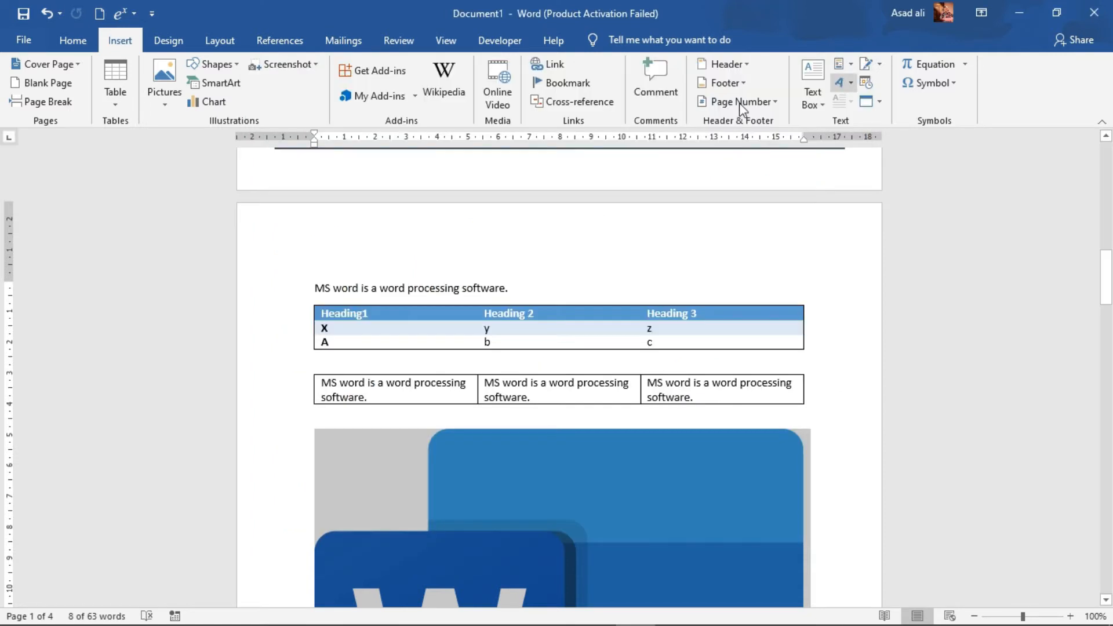
click(502, 80)
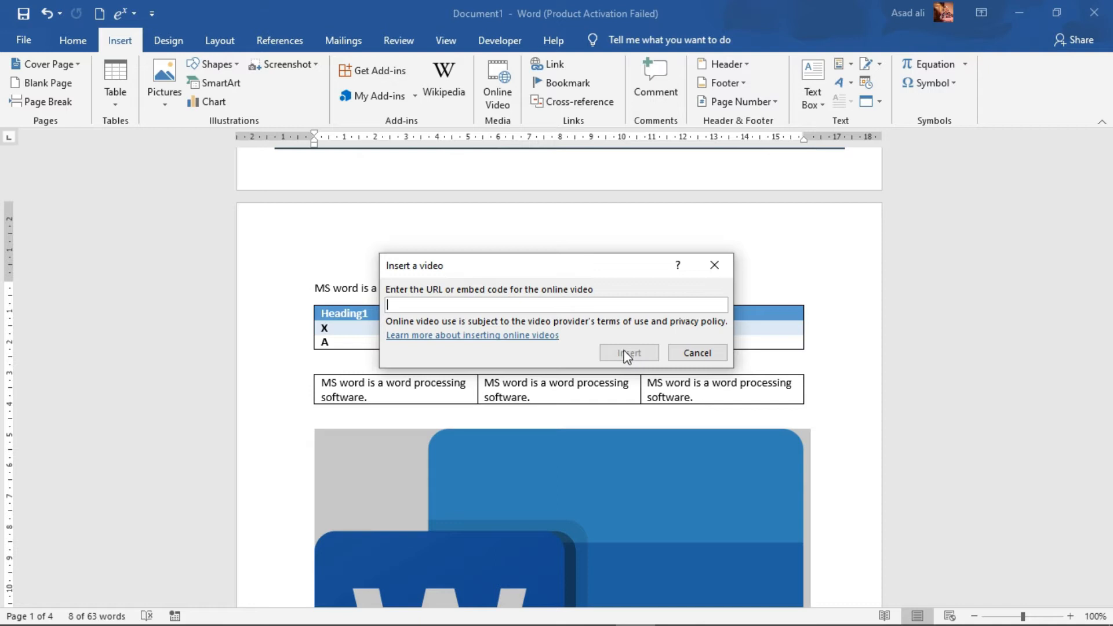
click(711, 256)
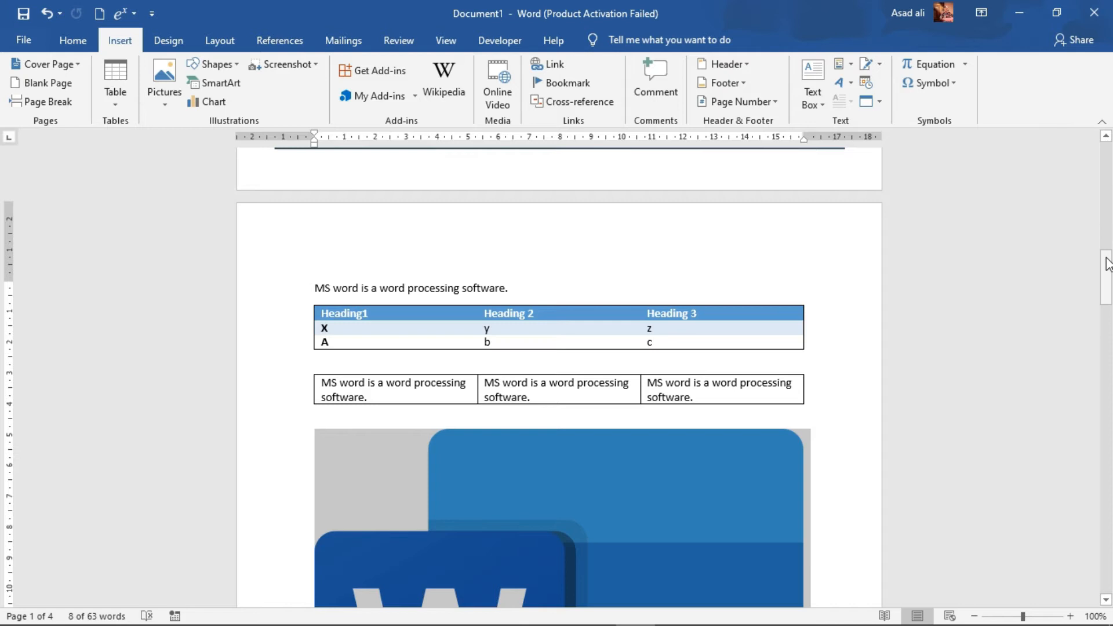
Step: Undo the insertion of the Word logo picture and deselect the Wikipedia paragraphs
mouse_move(1108, 263)
mouse_down()
mouse_move(1109, 323)
mouse_move(1108, 279)
mouse_up()
key(ctrl+z)
click(745, 435)
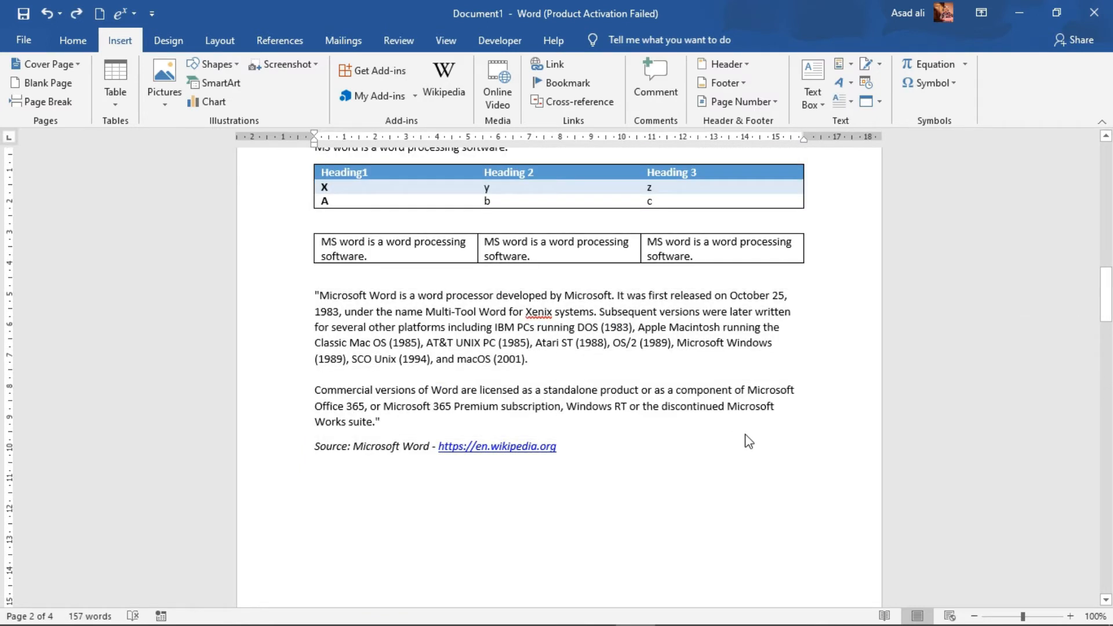
drag(305, 451, 590, 465)
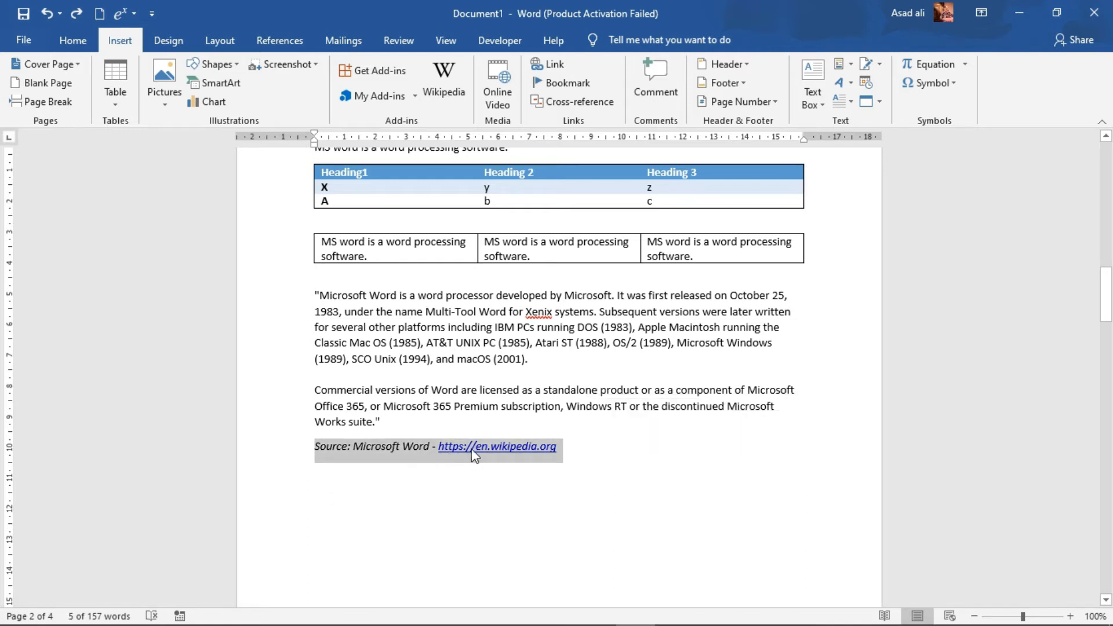
click(558, 449)
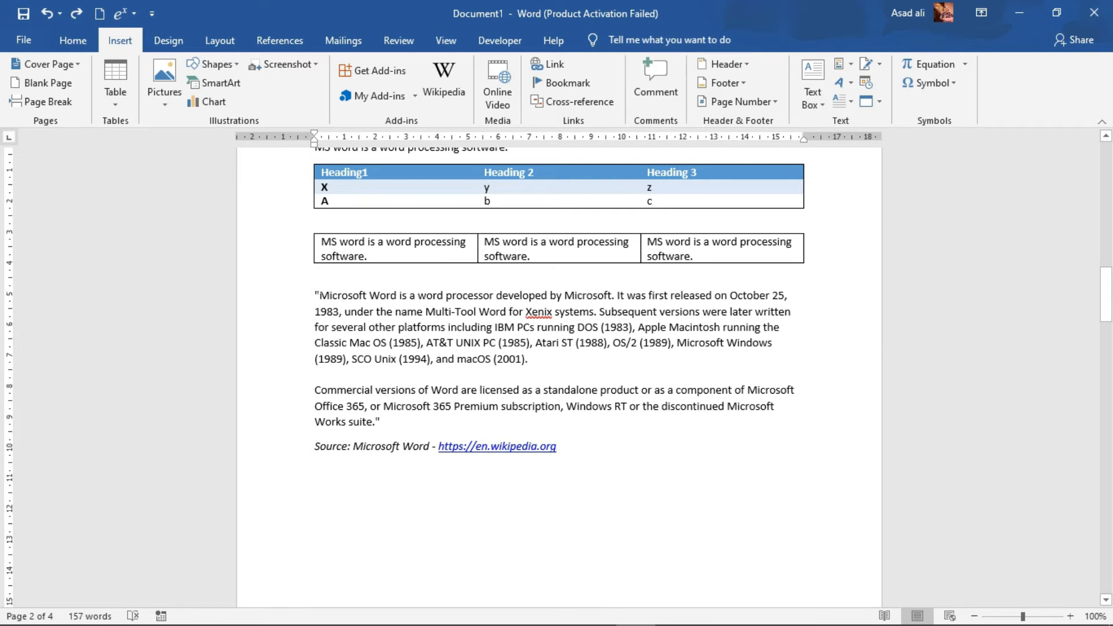
drag(317, 295, 396, 296)
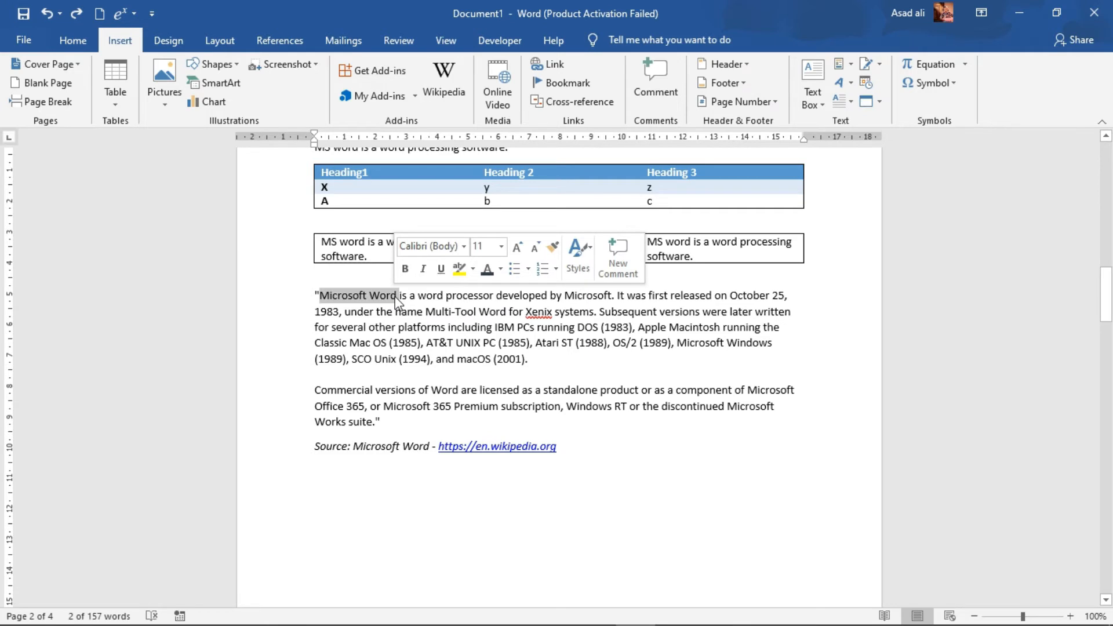
drag(439, 446, 556, 446)
key(ctrl+c)
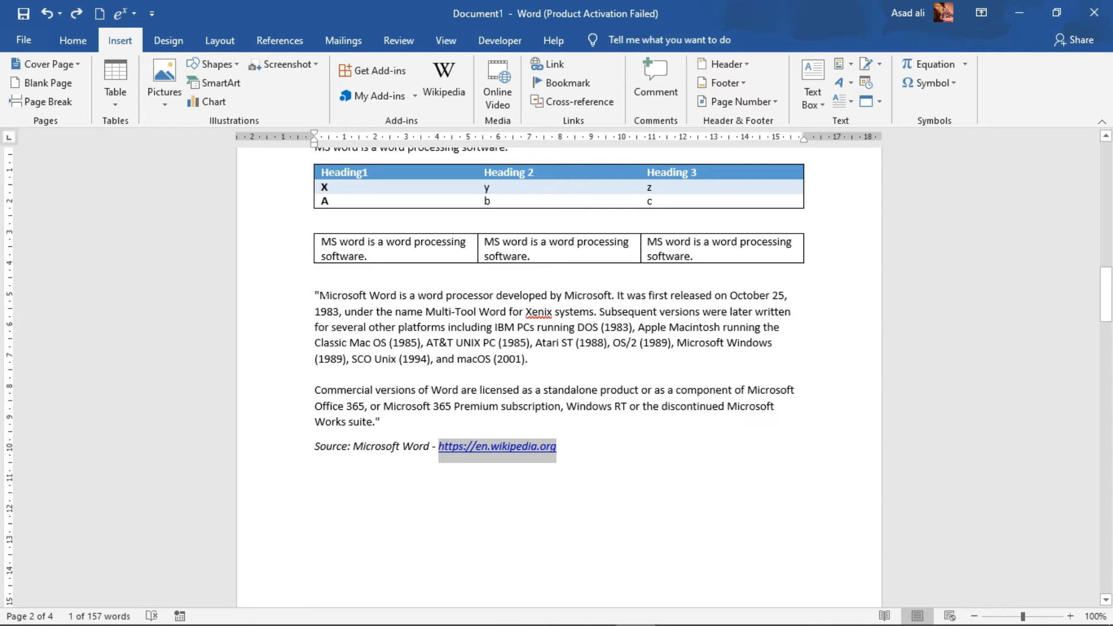
drag(319, 296, 398, 299)
click(554, 65)
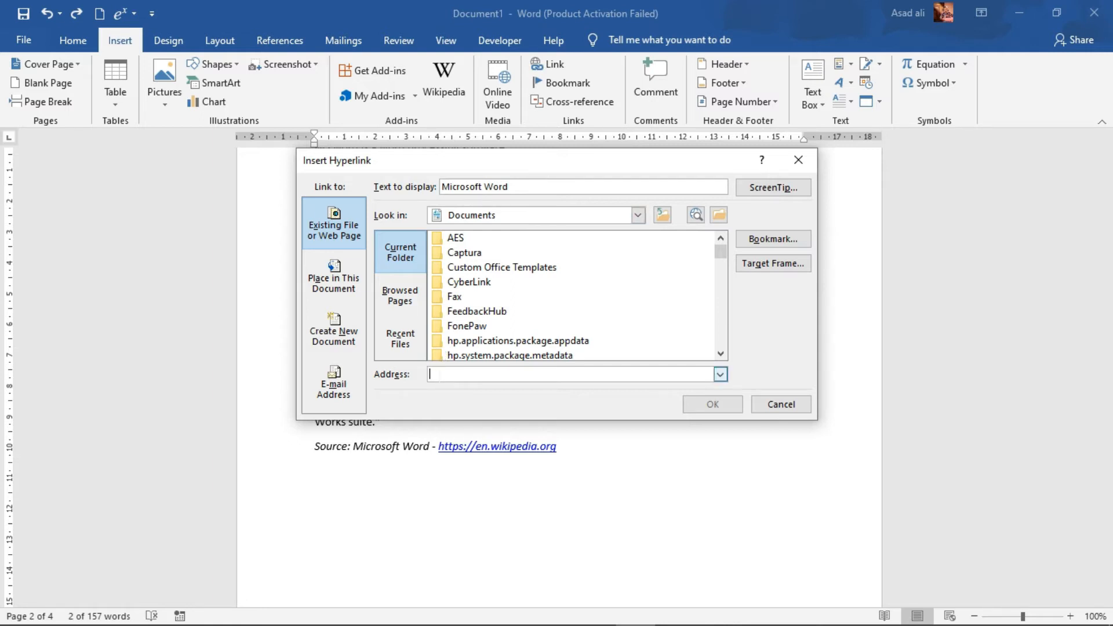
key(ctrl+v)
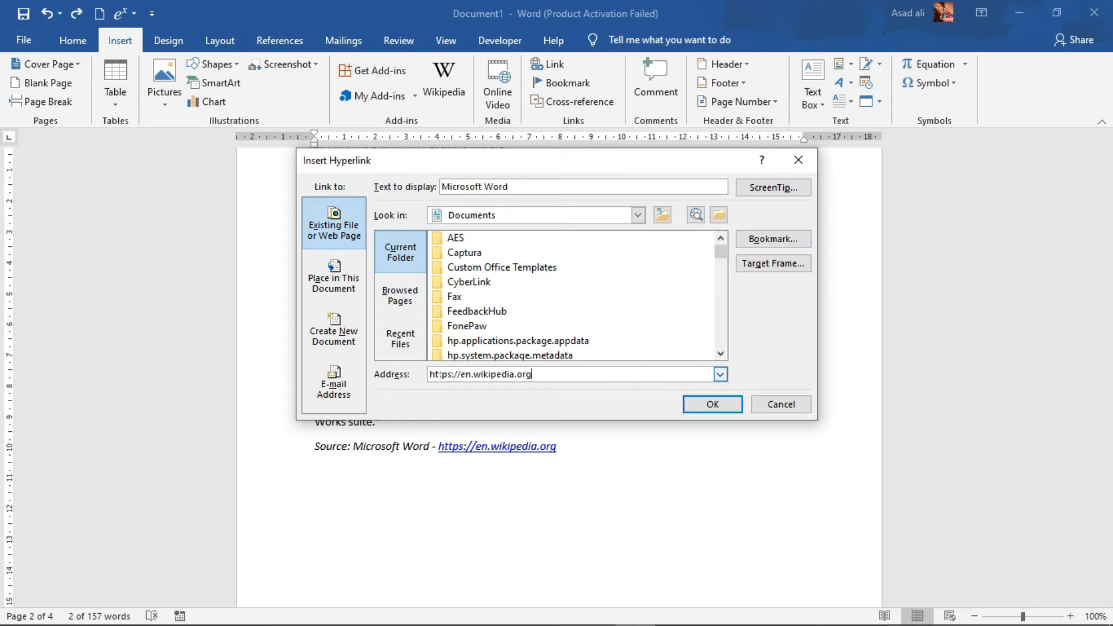
click(712, 404)
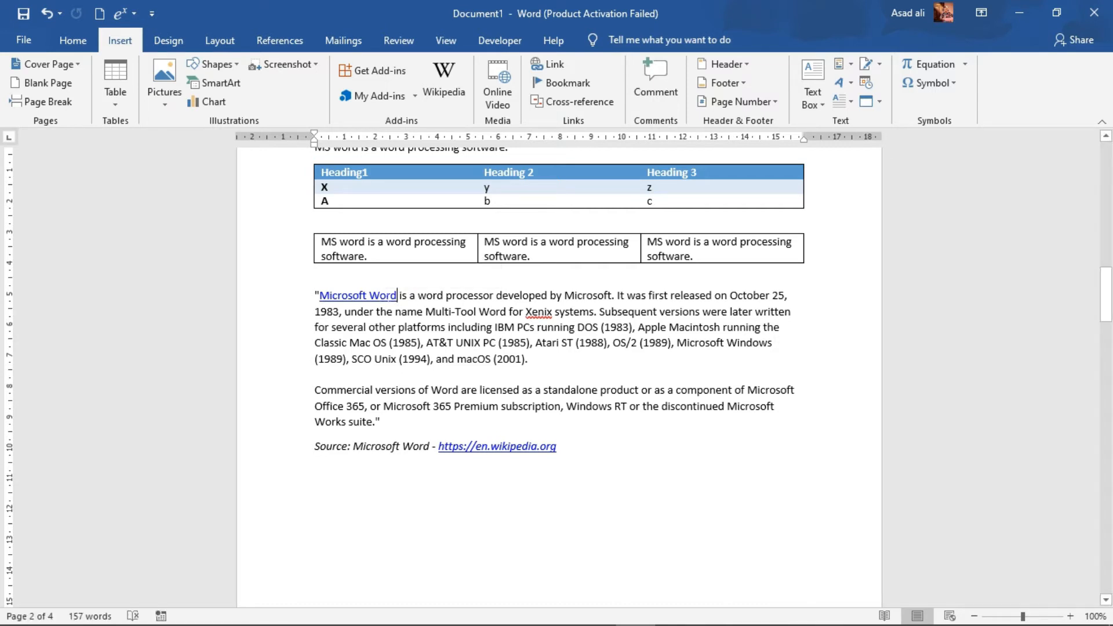
Step: Follow the "Microsoft Word" hyperlink to its page in the browser, and return to the Word document
click(385, 296)
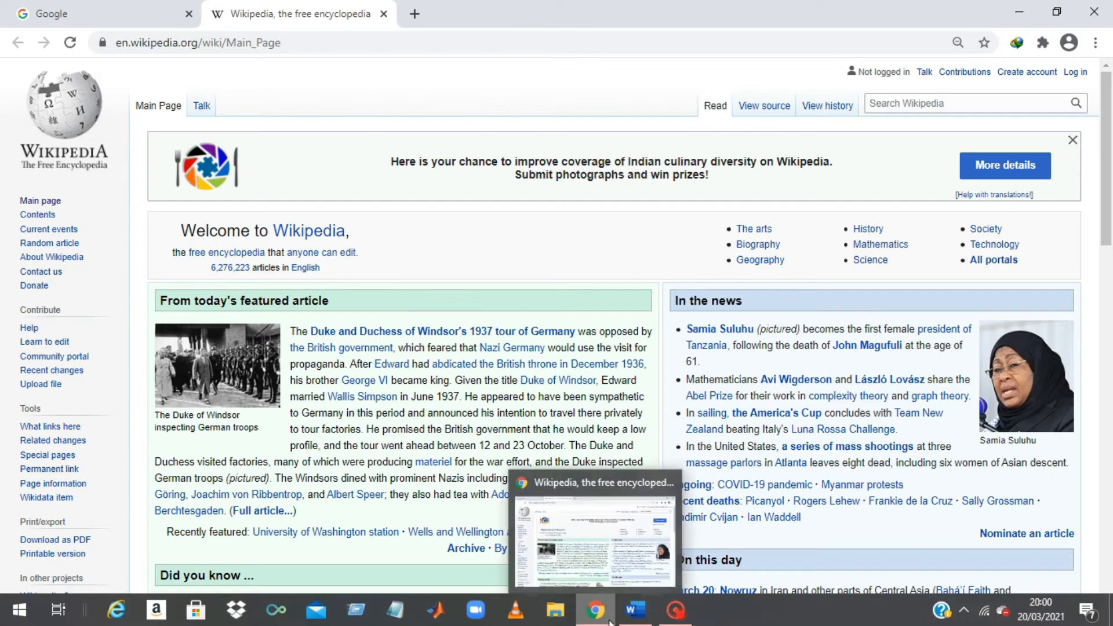
click(633, 615)
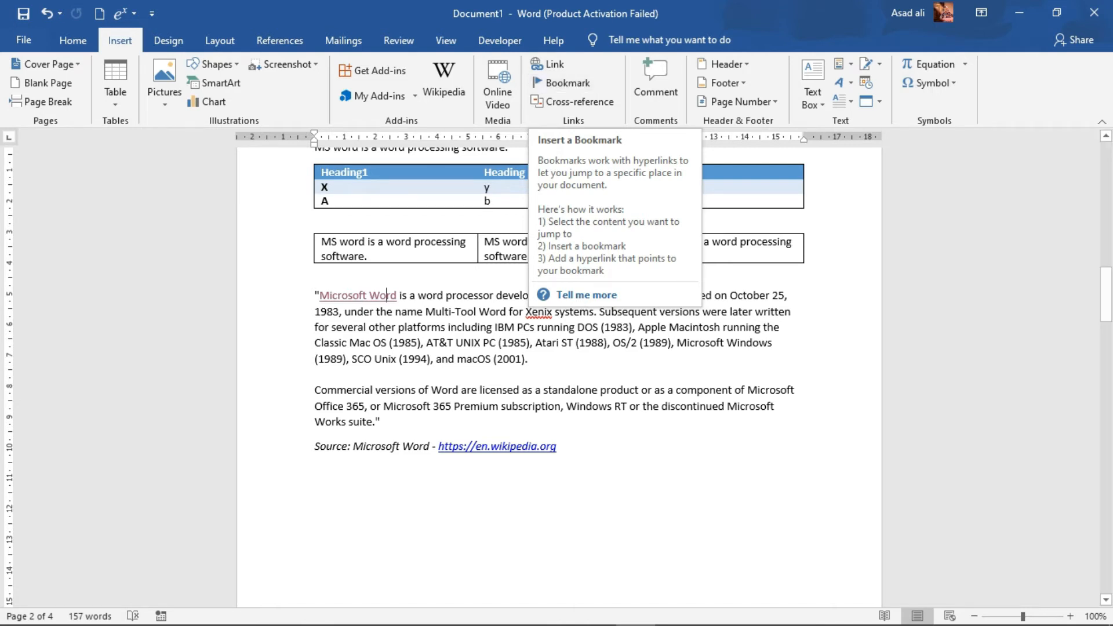
Step: Add a bookmark named "create" at the current position in the document
click(566, 84)
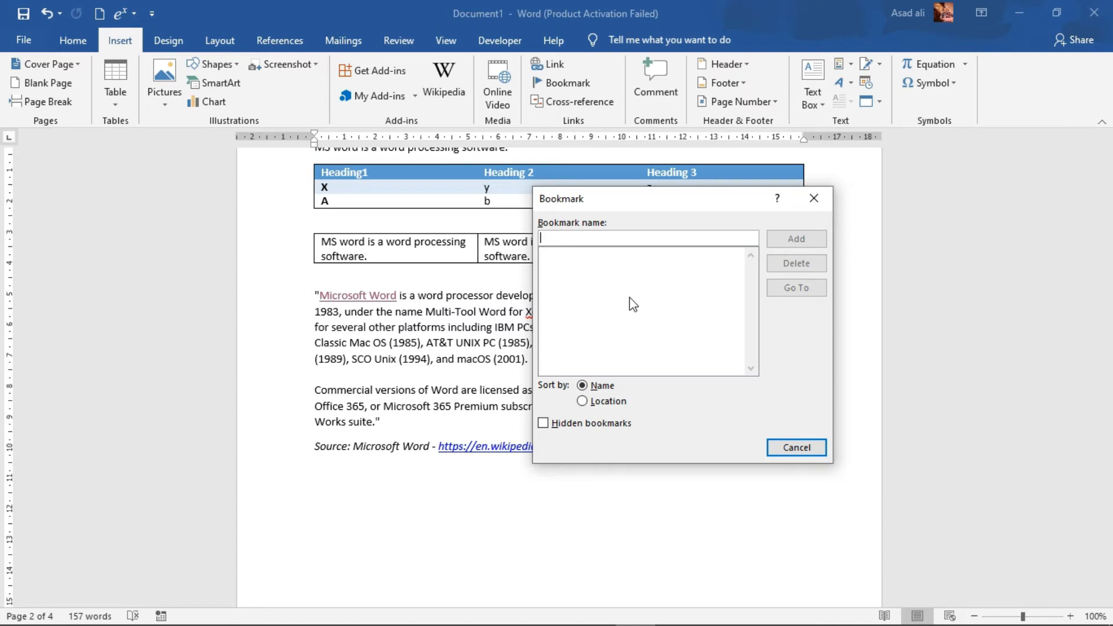
text(crea)
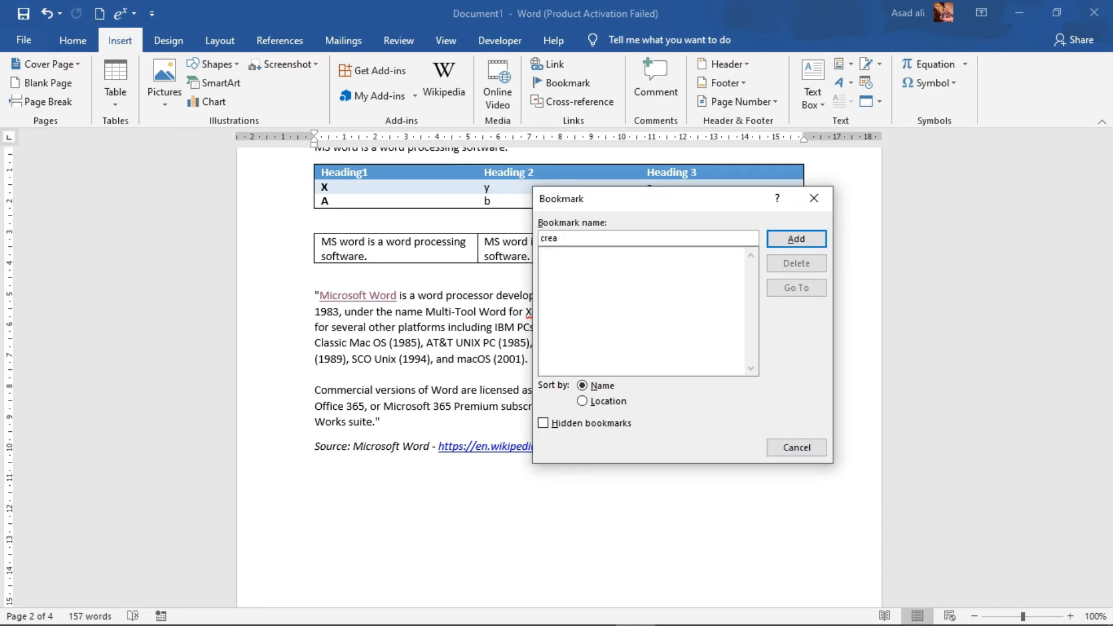
text(te)
click(796, 238)
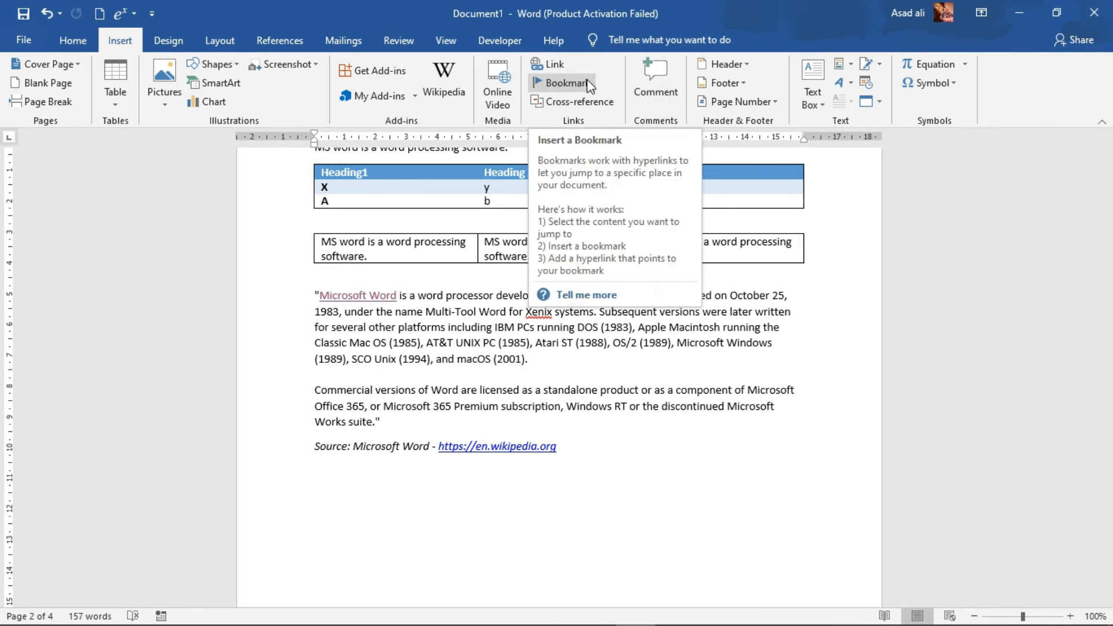
Step: Insert a hyperlink to the "create" bookmark with "create", without the # sign, as its display text
click(556, 64)
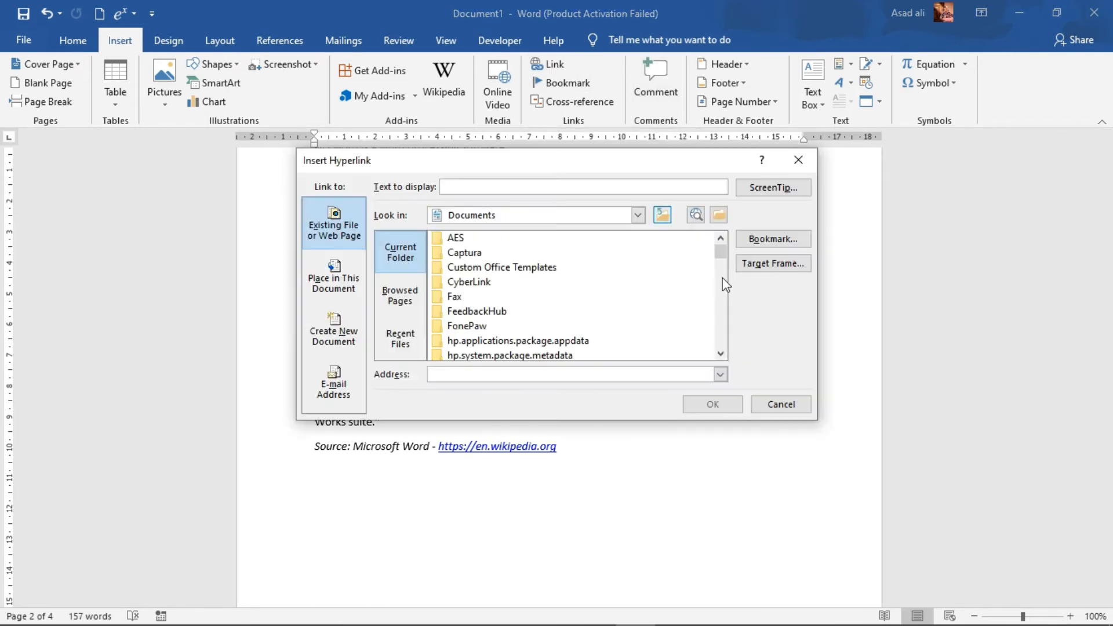
click(777, 239)
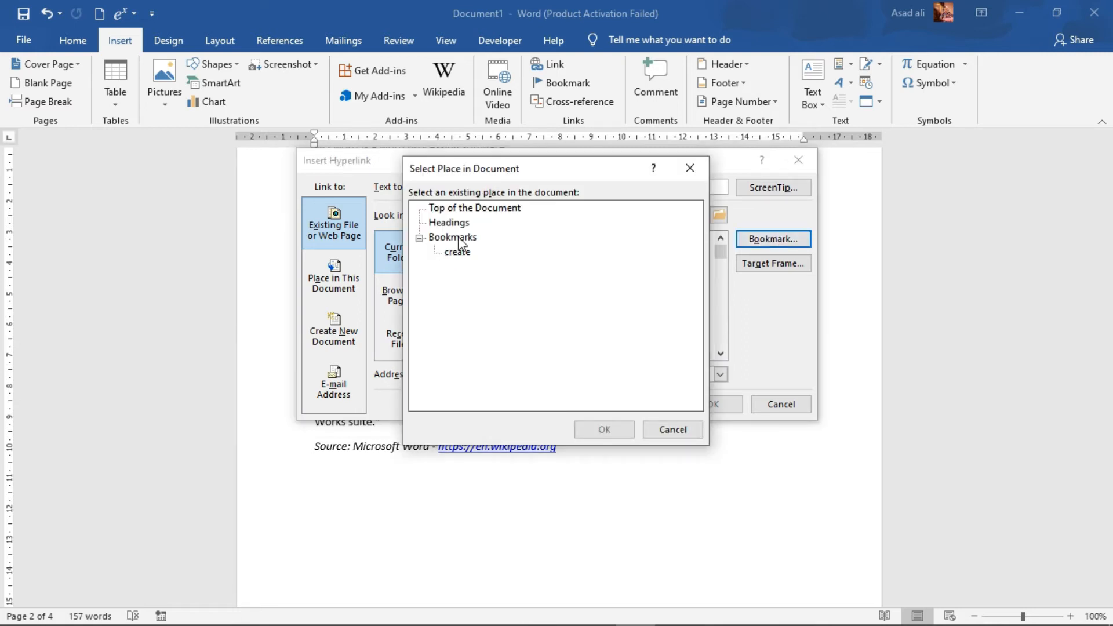
click(464, 256)
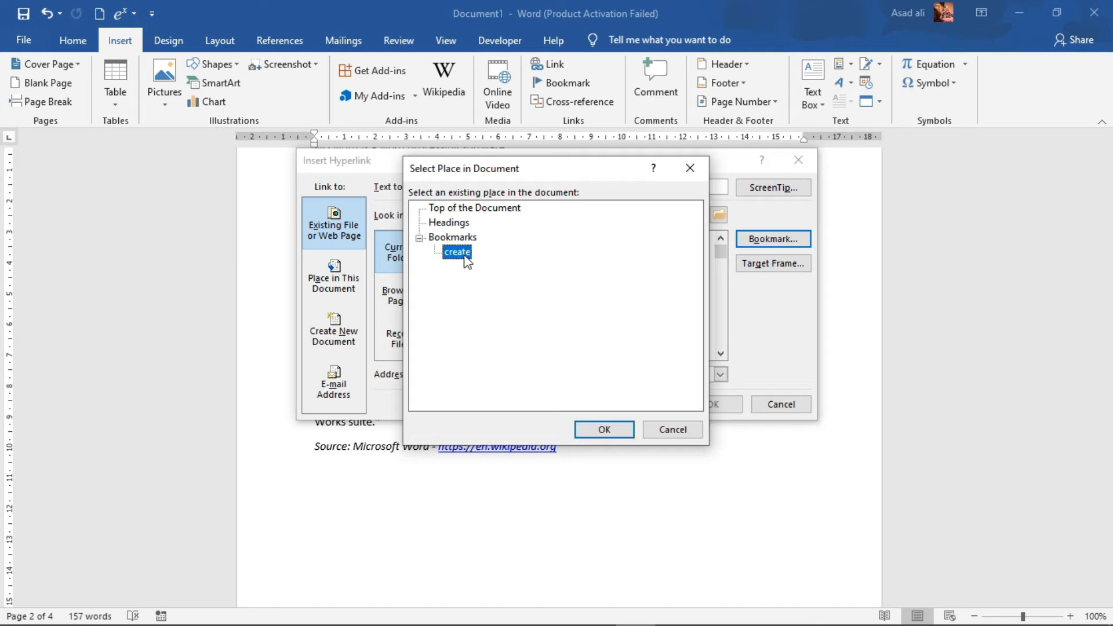
click(603, 430)
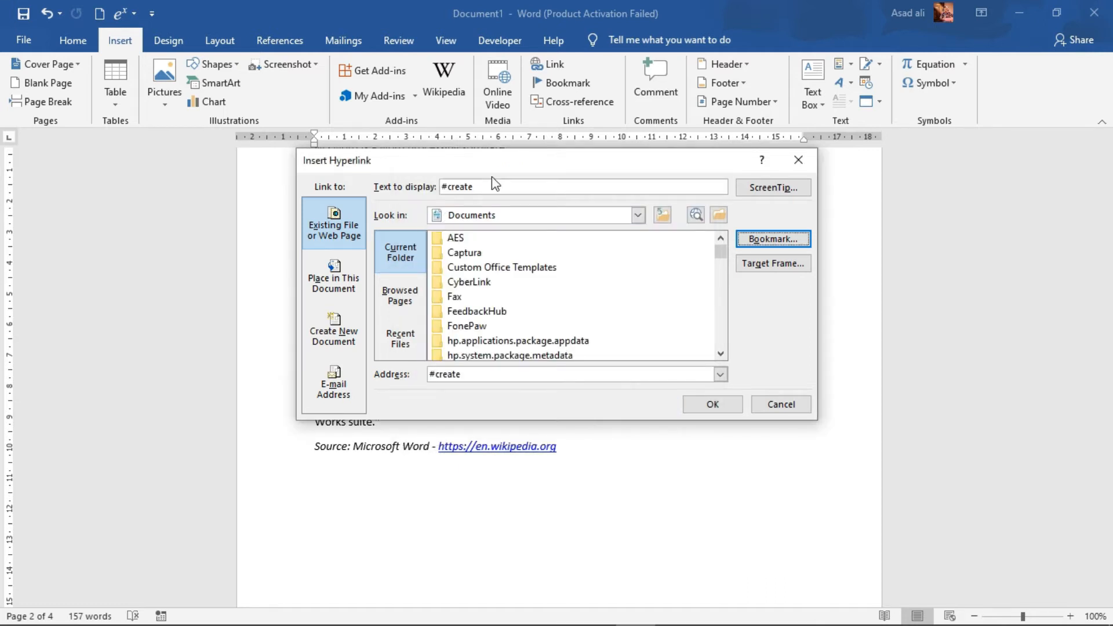
click(447, 186)
key(BackSpace)
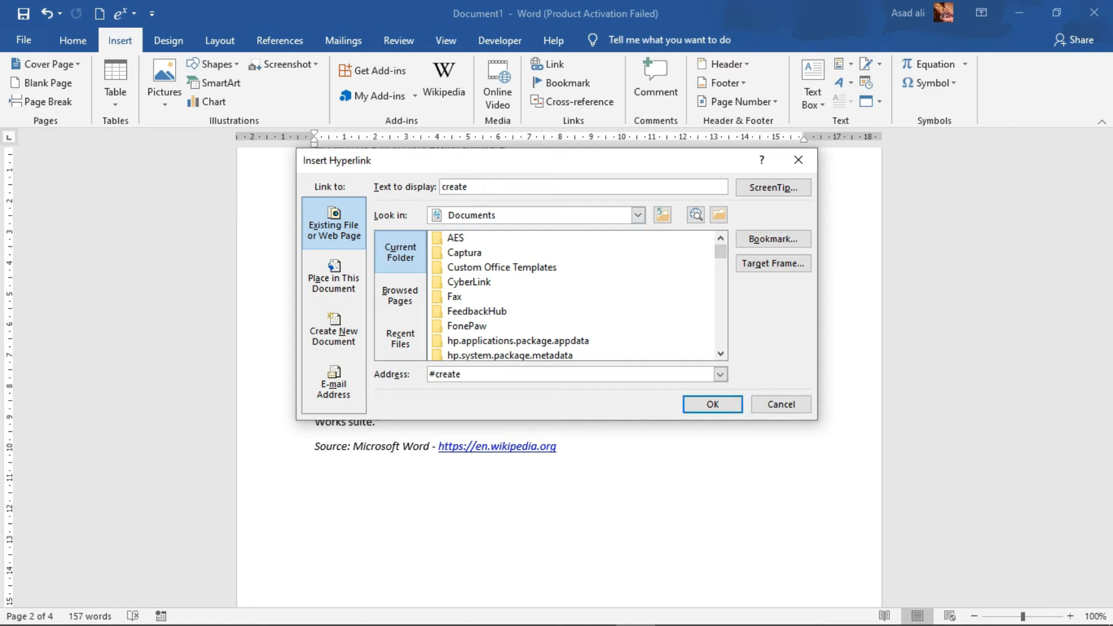
click(716, 406)
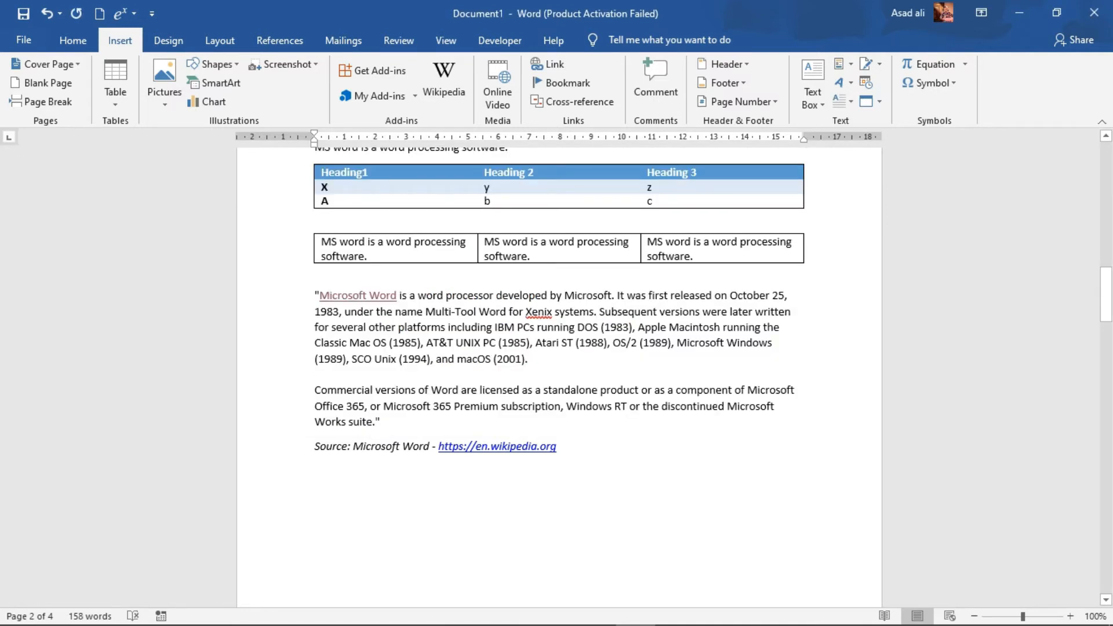
Step: Follow the "create" hyperlink on the third page and highlight the word "create" in the sentence beneath it
drag(1106, 294, 1110, 373)
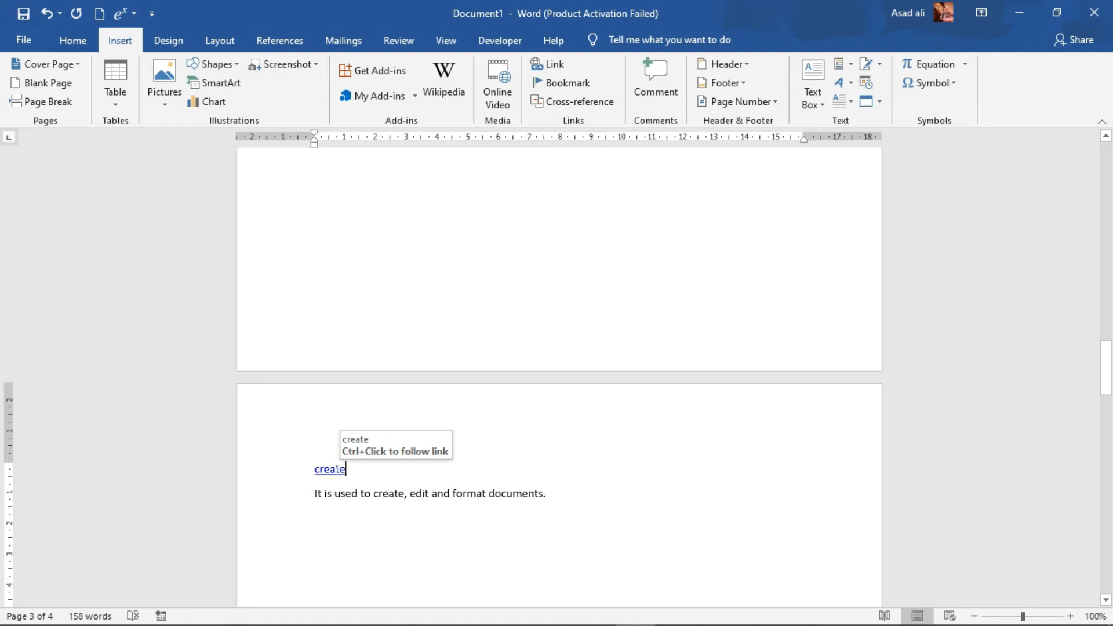
drag(350, 471, 314, 471)
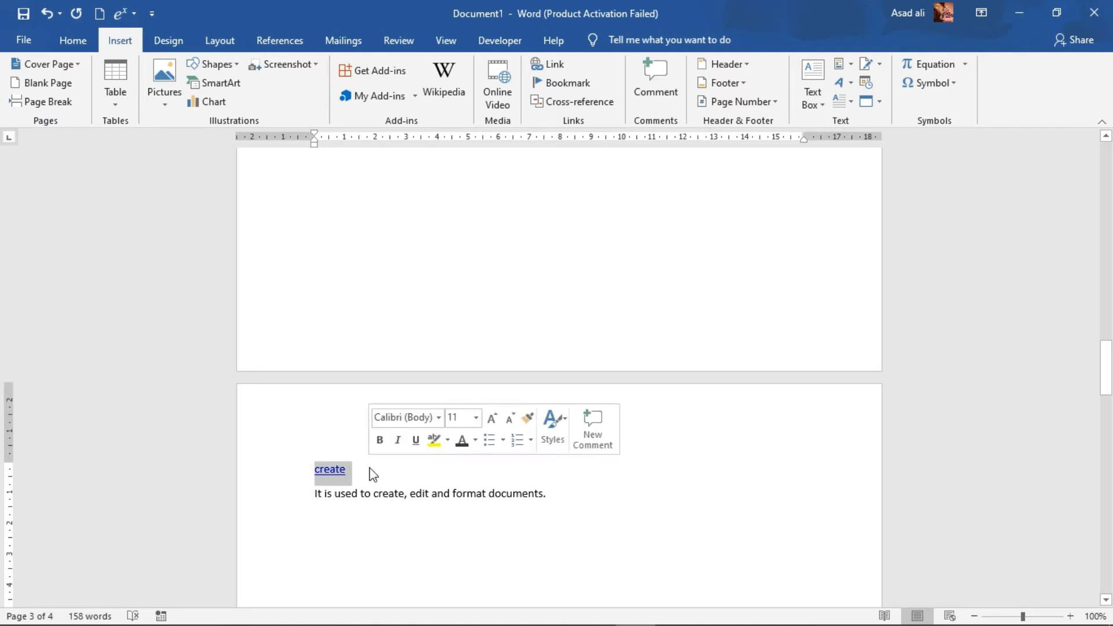
click(324, 470)
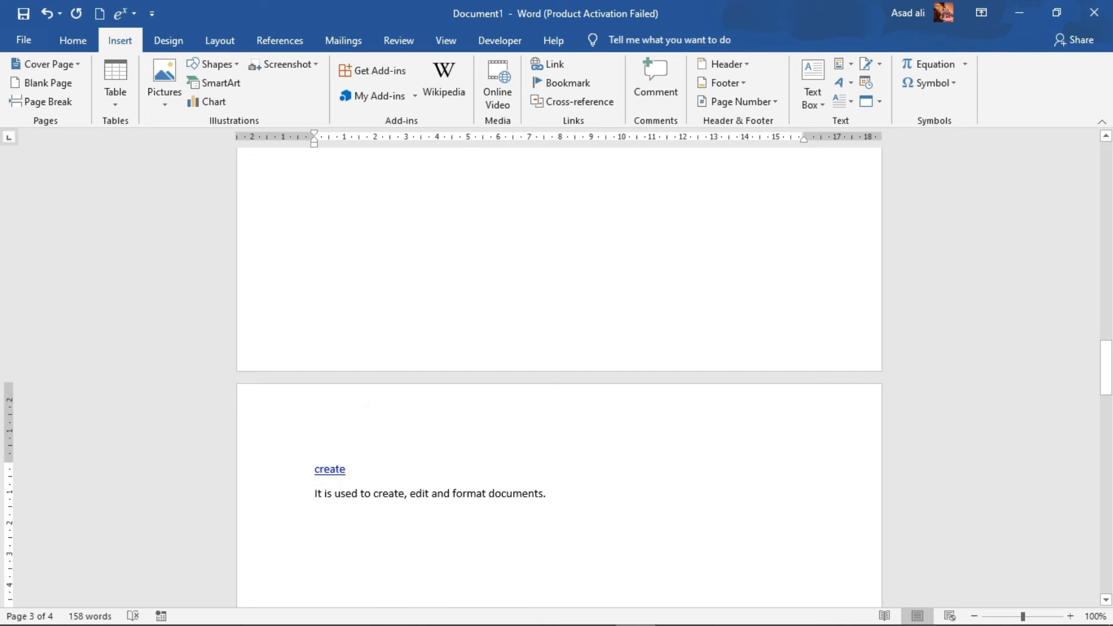
ctrl+click(337, 471)
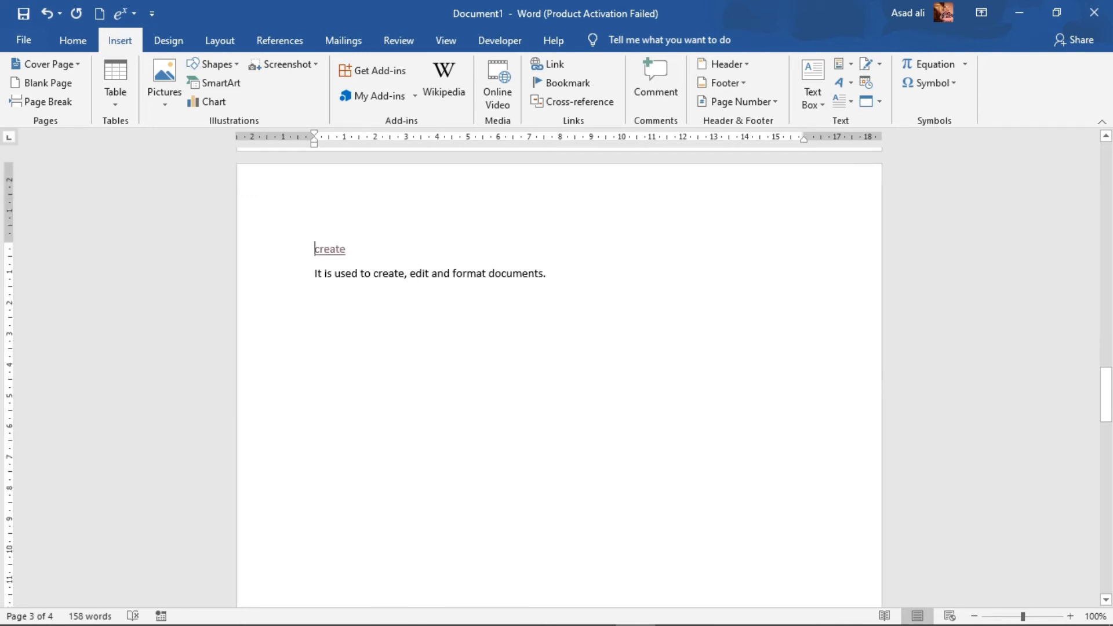
drag(373, 273, 404, 274)
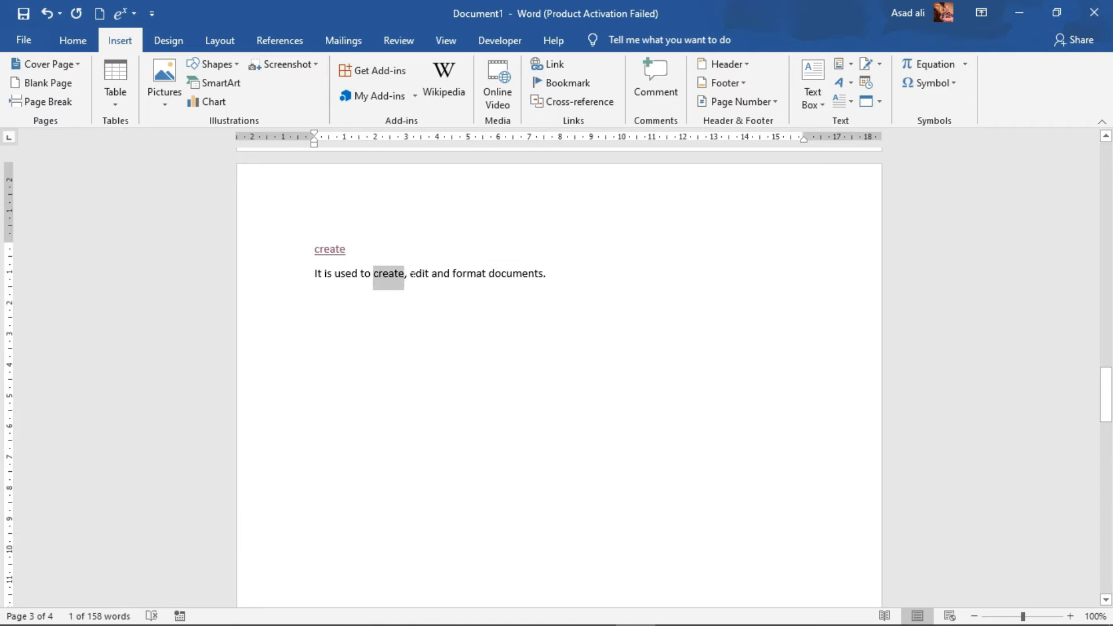
Step: Move the "create" hyperlink from the third page to the line below the Wikipedia source on the second page
click(345, 249)
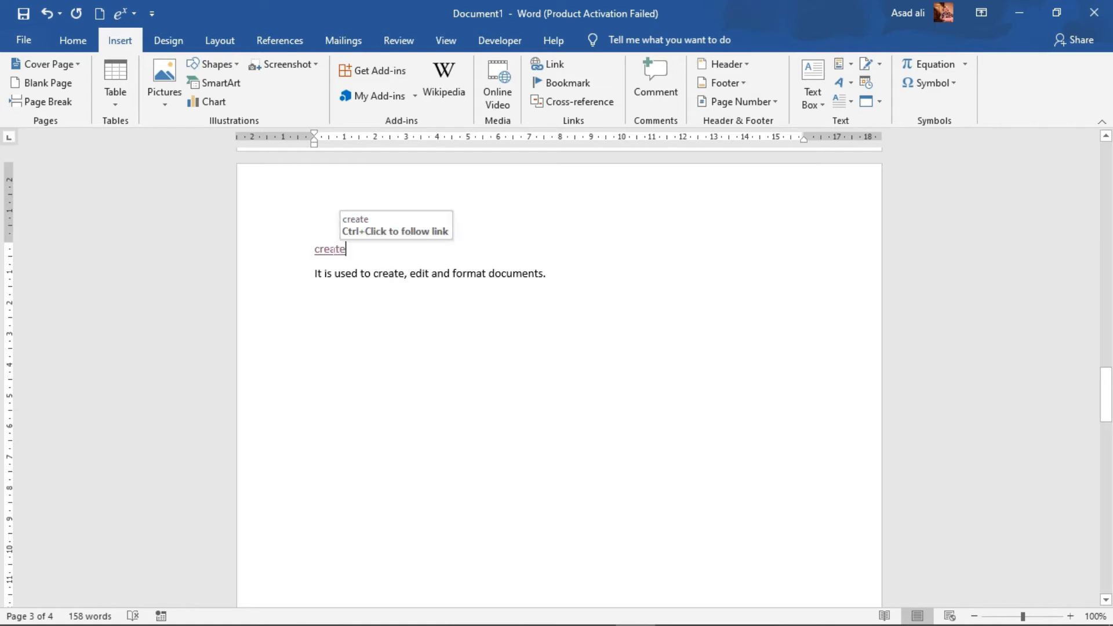
triple_click(351, 252)
key(ctrl+c)
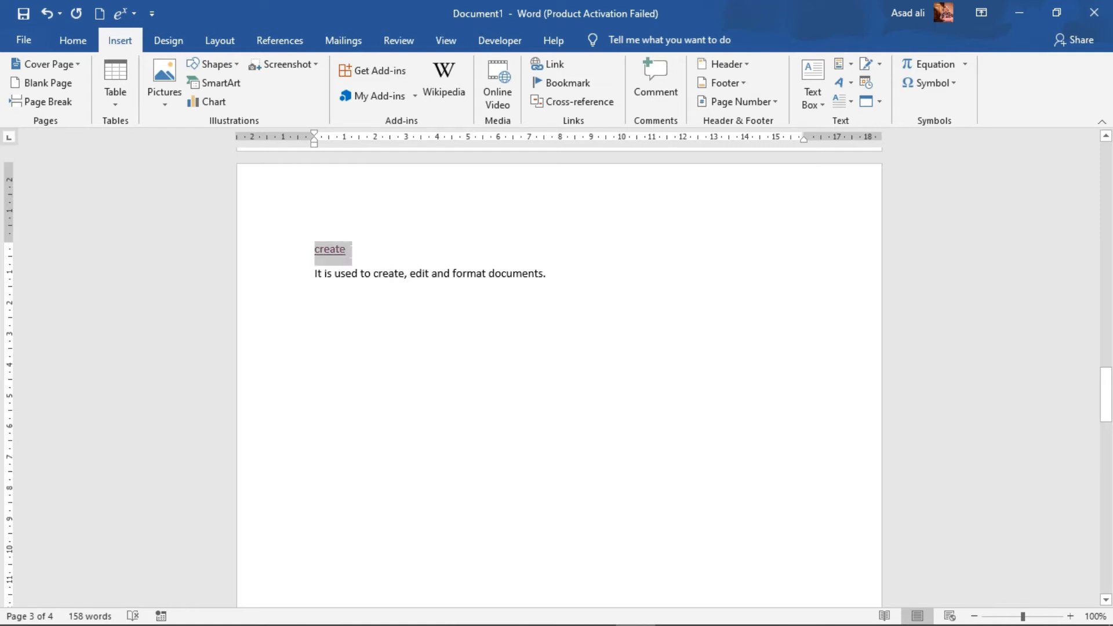
key(BackSpace)
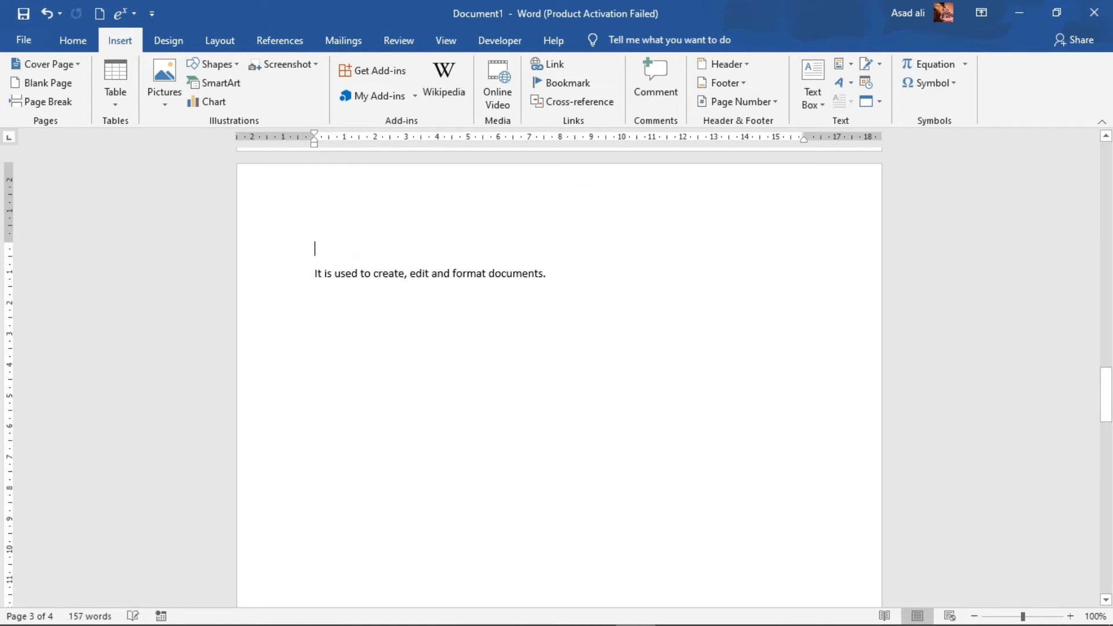
drag(1106, 400, 1109, 313)
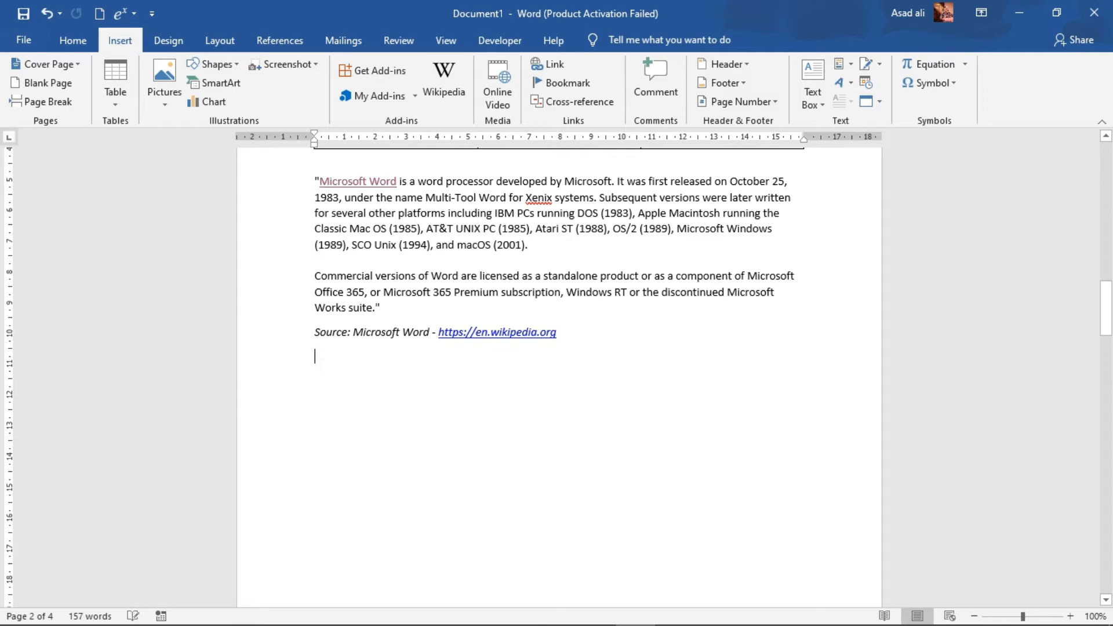
key(ctrl+v)
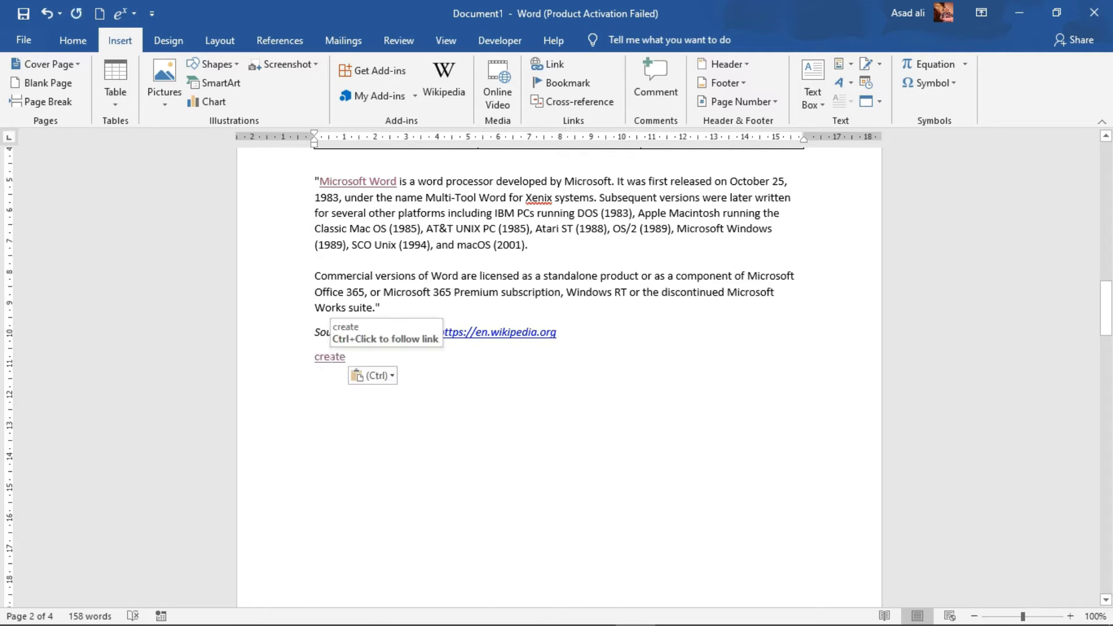
Step: Follow the "create" hyperlink below the Wikipedia source and highlight the sentence "It is used to create, edit and format documents."
click(331, 360)
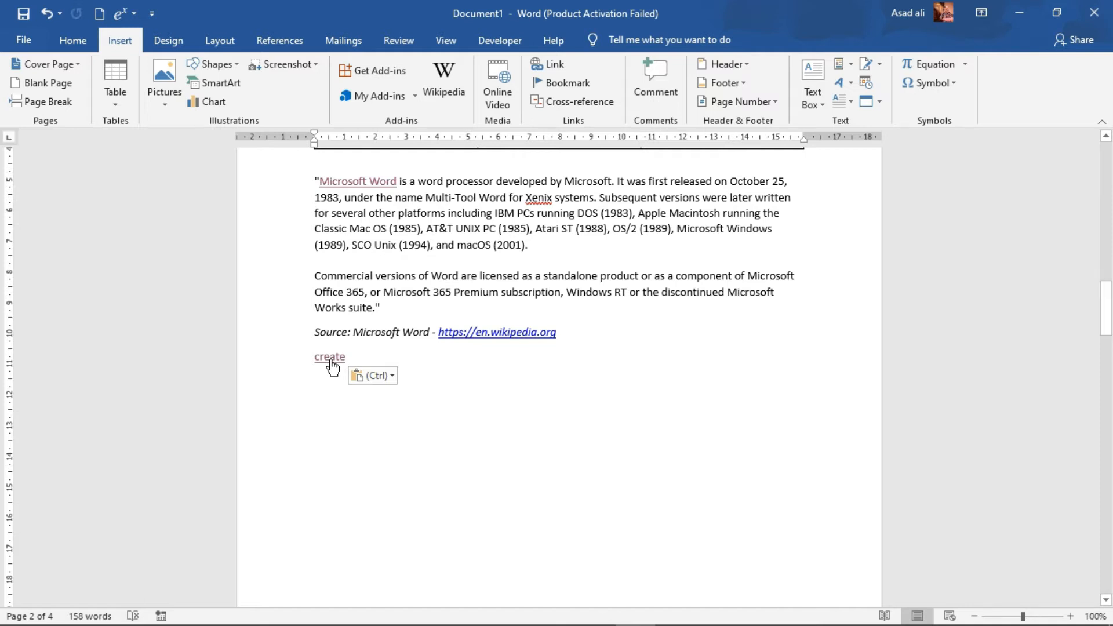
ctrl+click(330, 360)
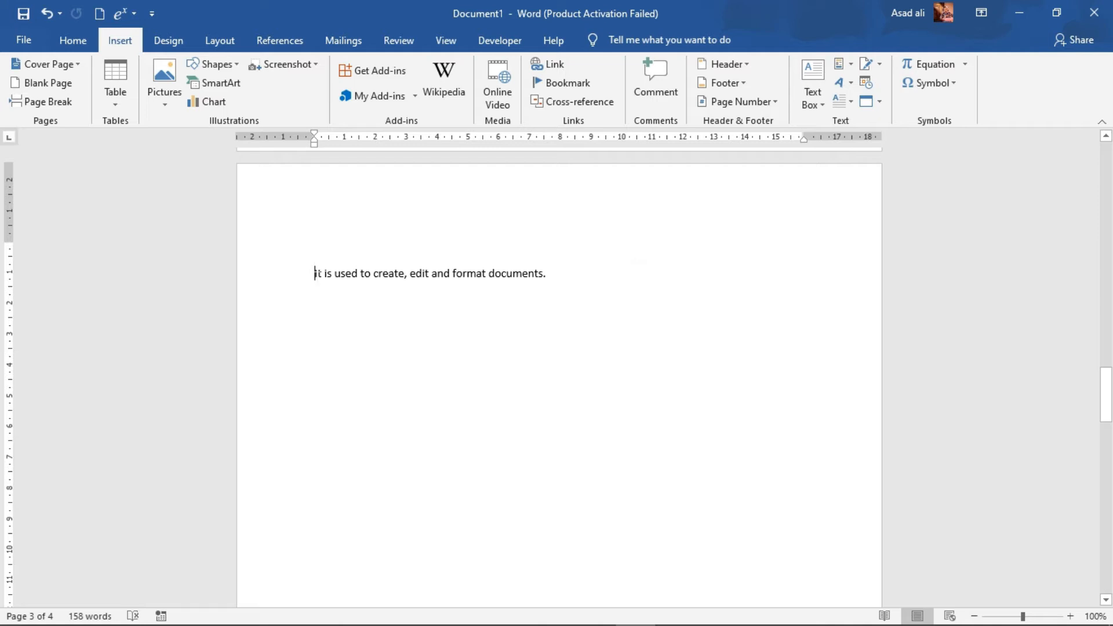
drag(315, 275, 550, 276)
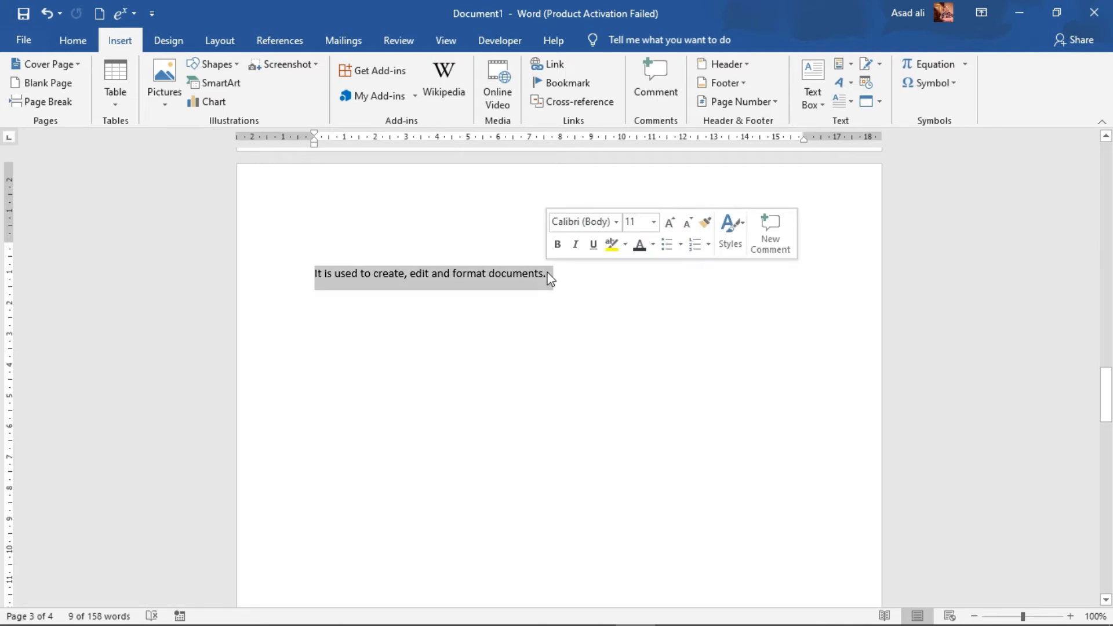
click(471, 297)
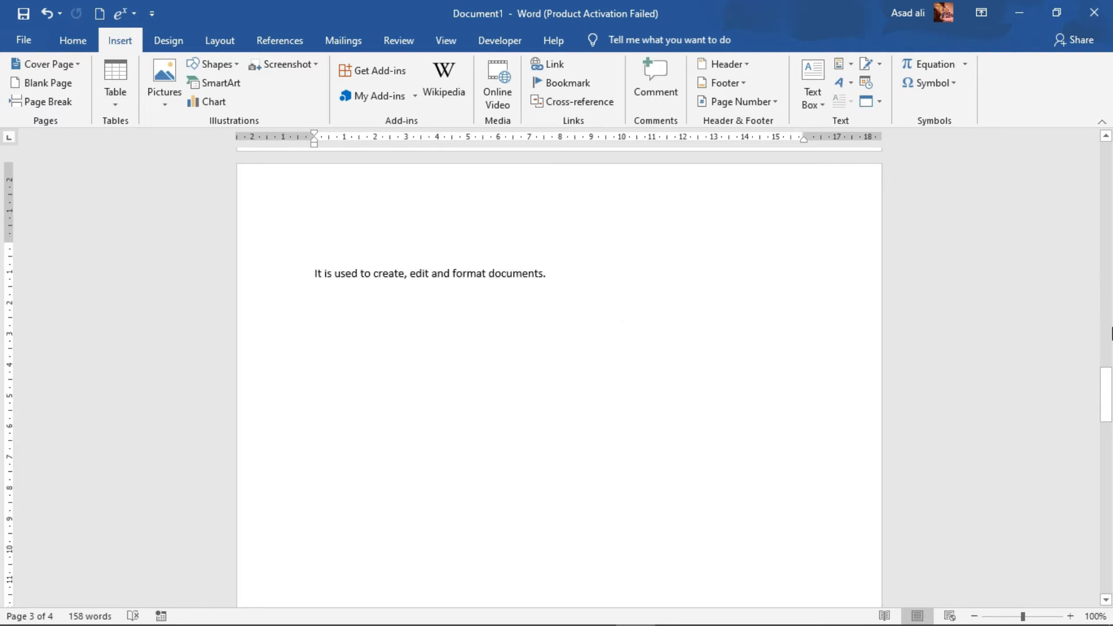
Step: Look at the cross-reference options for the "create" bookmark and close the dialog
drag(1107, 391, 1107, 380)
click(588, 109)
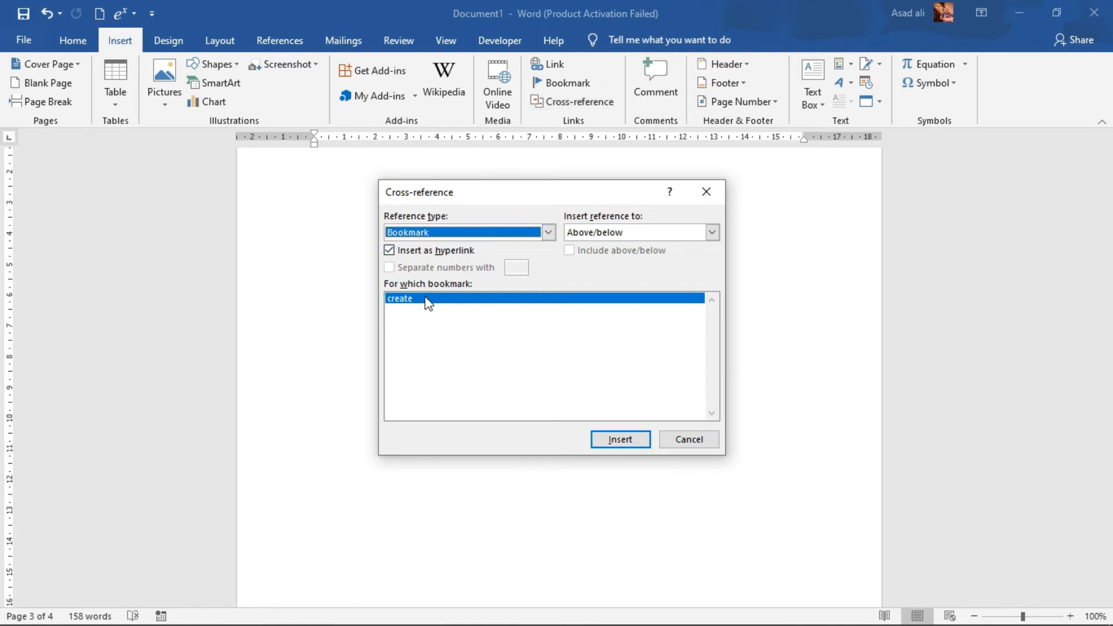
click(619, 441)
click(710, 190)
Step: Add the text "See on the next page" at the end of the second Wikipedia paragraph
drag(1105, 409, 1110, 307)
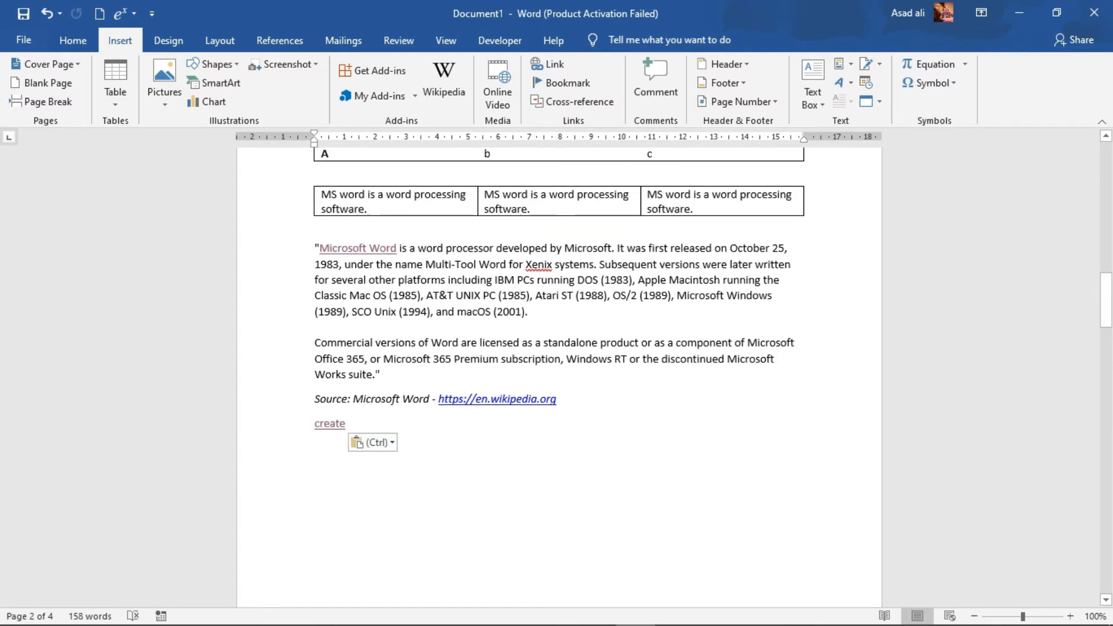
text(S)
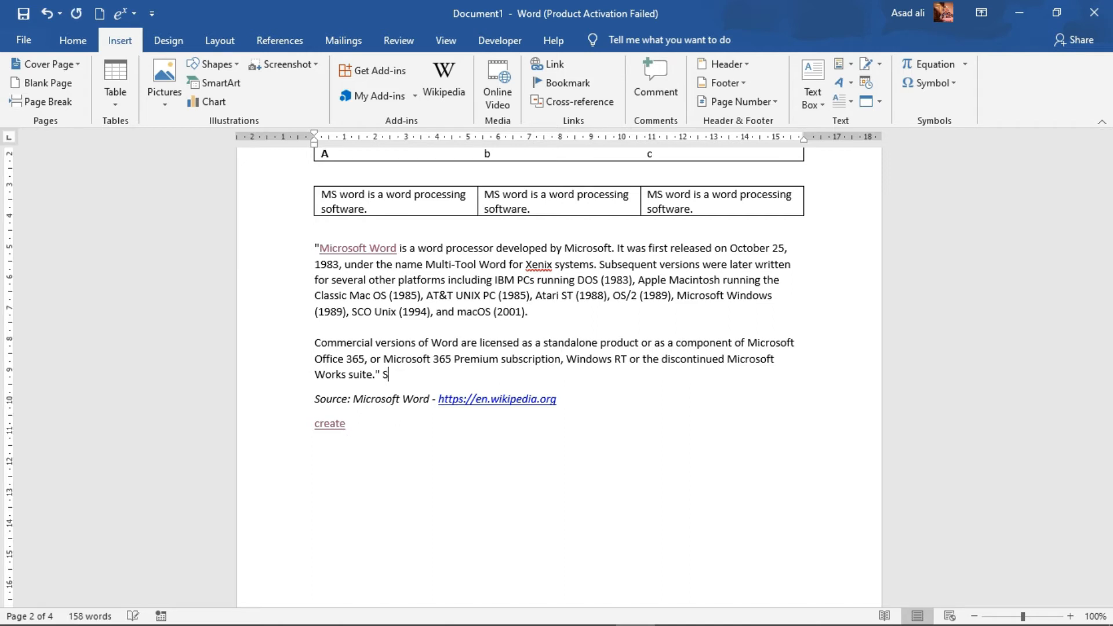
text(ee on the next page)
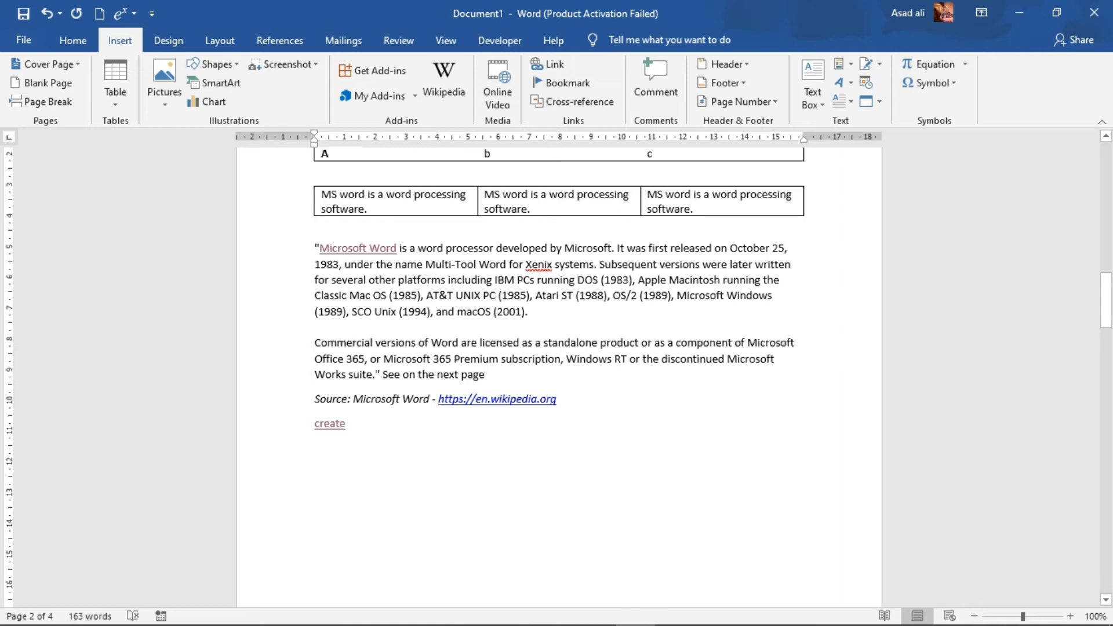
Step: Insert a hyperlinked Above/below cross-reference to the "create" bookmark after "See on the next page"
drag(1107, 299, 1107, 301)
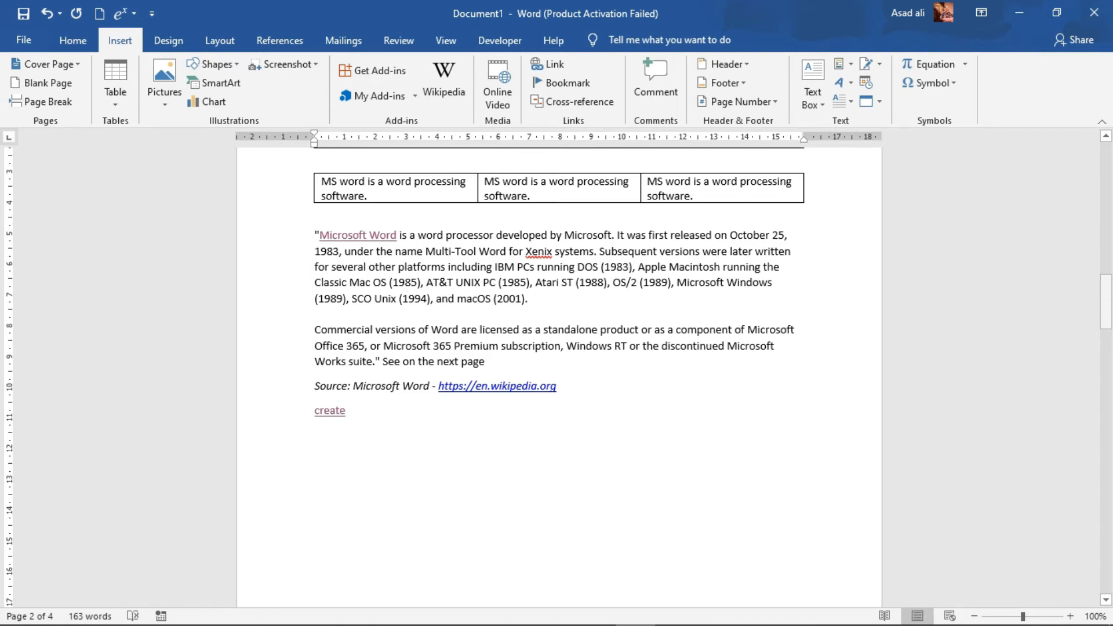
click(558, 102)
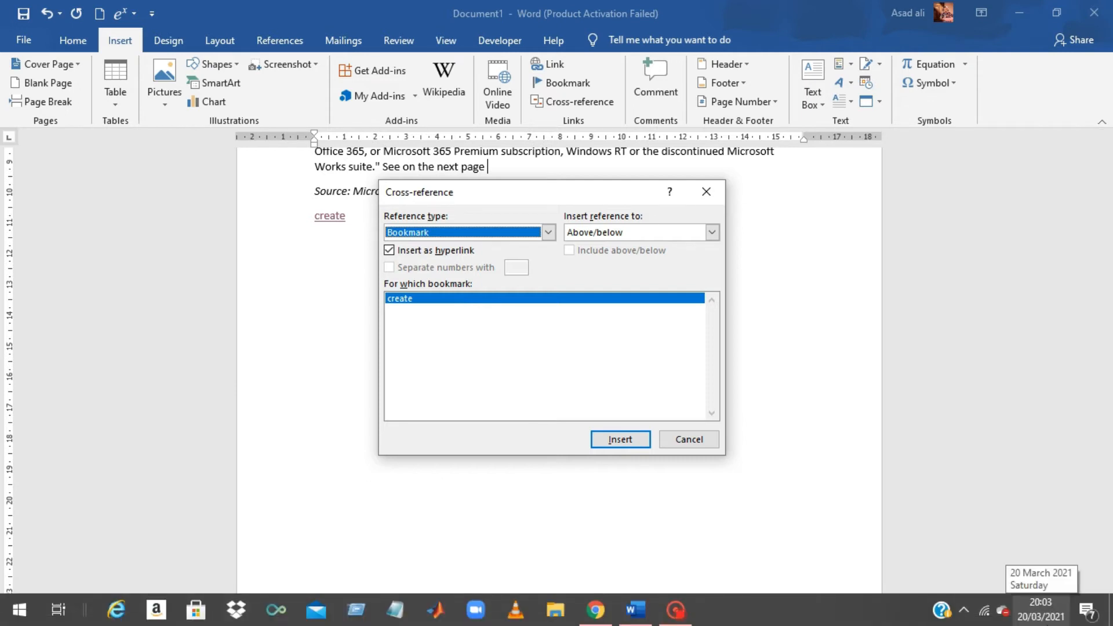
click(613, 444)
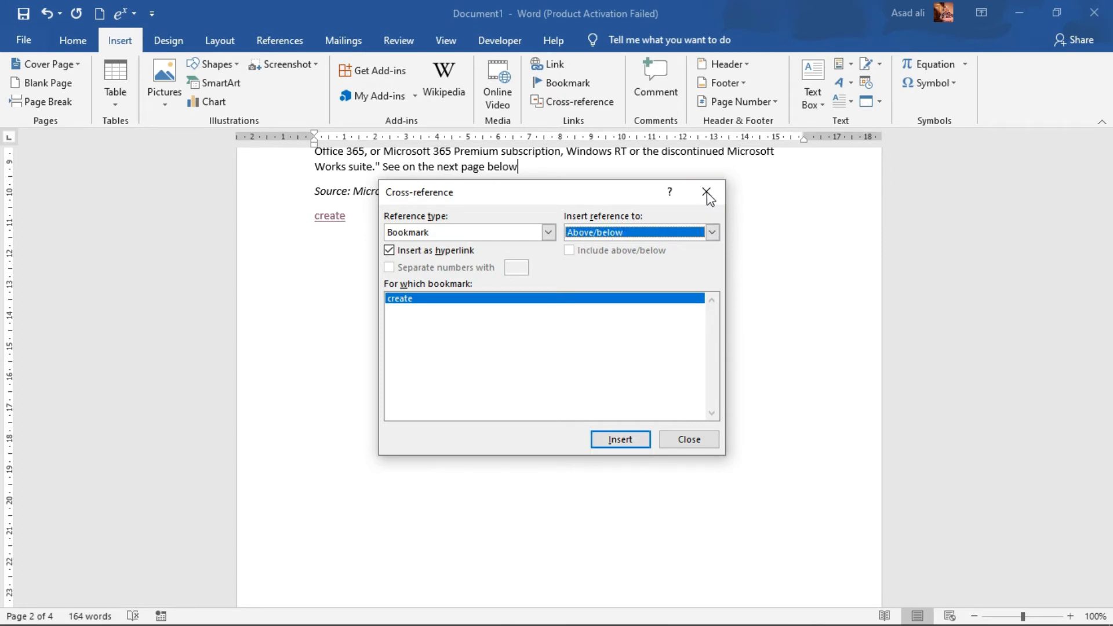
click(696, 438)
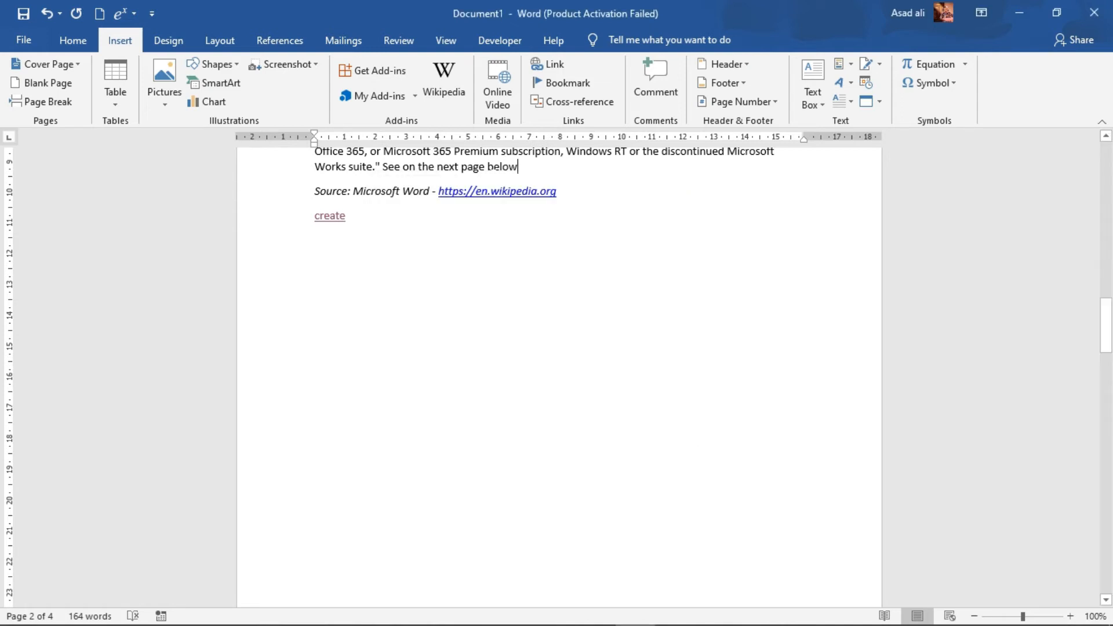
Step: Highlight the sentence "See on the next page below" and examine its cross-reference word "below"
drag(1106, 342, 1106, 328)
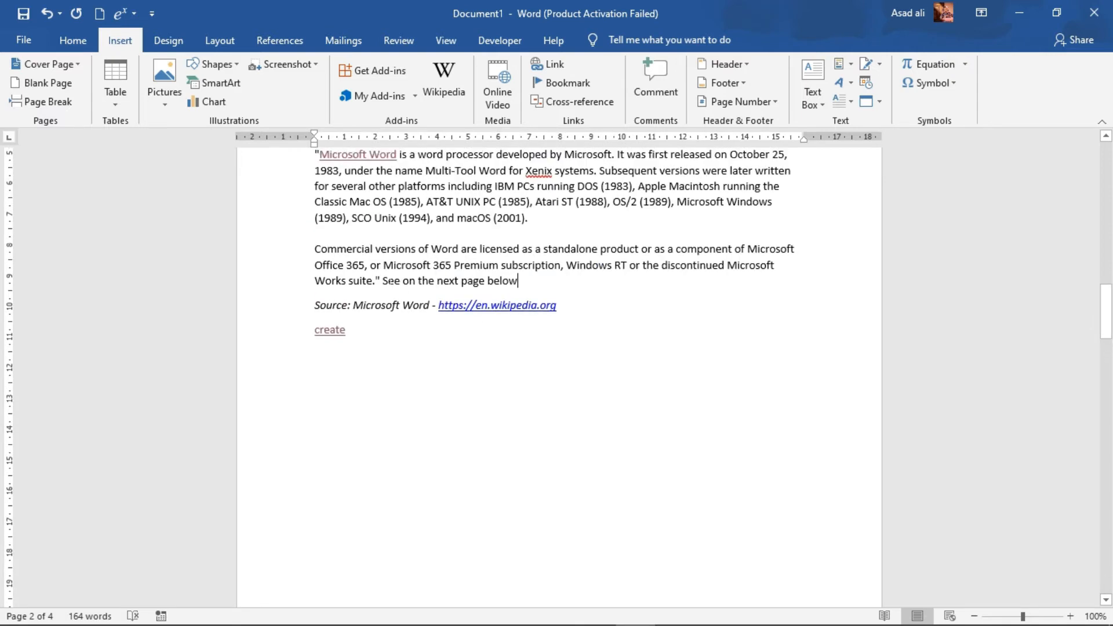
drag(382, 280, 517, 280)
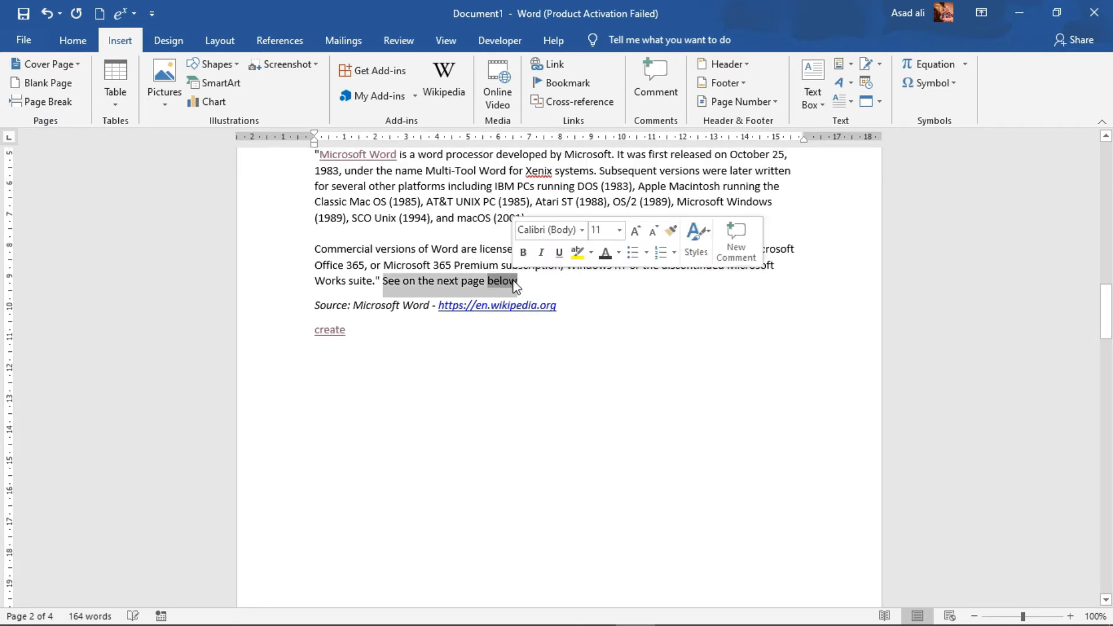
click(518, 281)
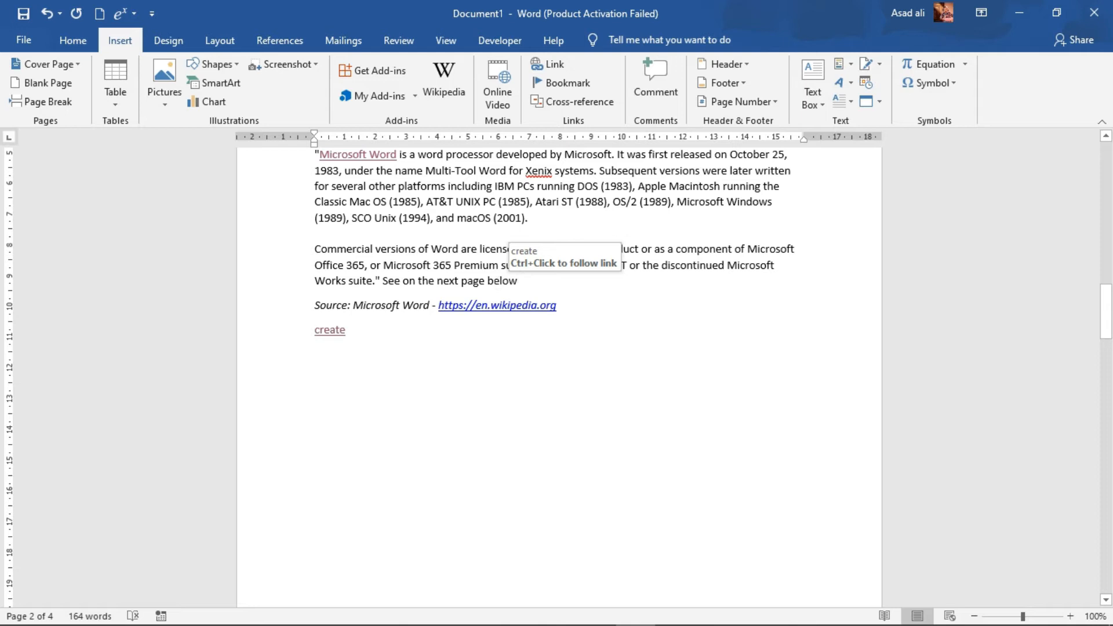
double_click(501, 281)
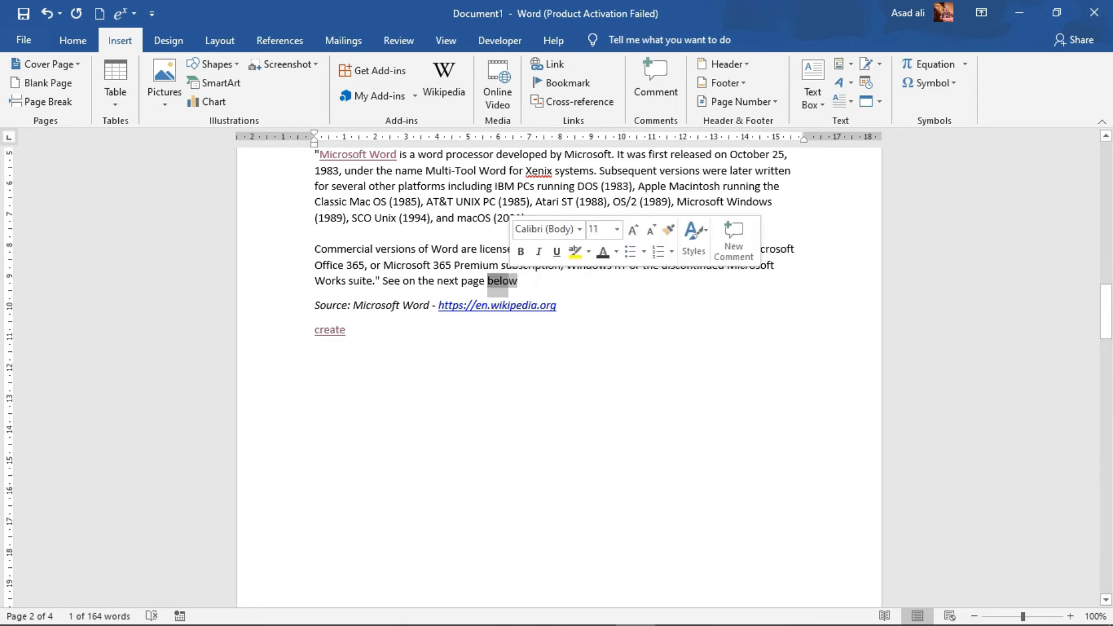
Step: Follow the "below" cross-reference to its target and highlight the sentence "It is used to create, edit and format documents."
click(536, 281)
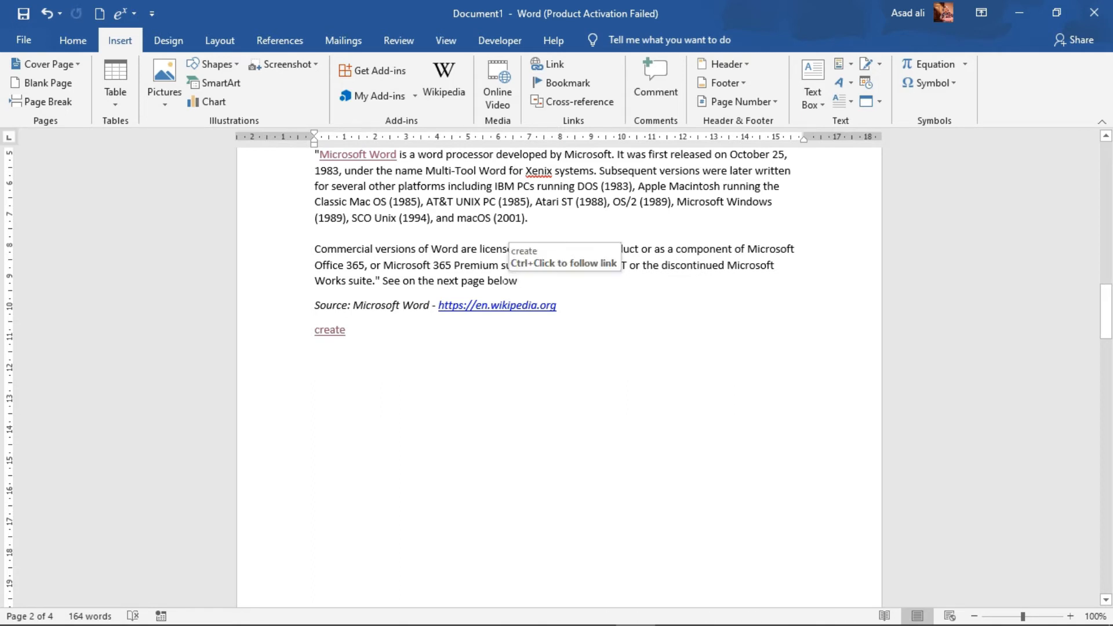
ctrl+click(503, 284)
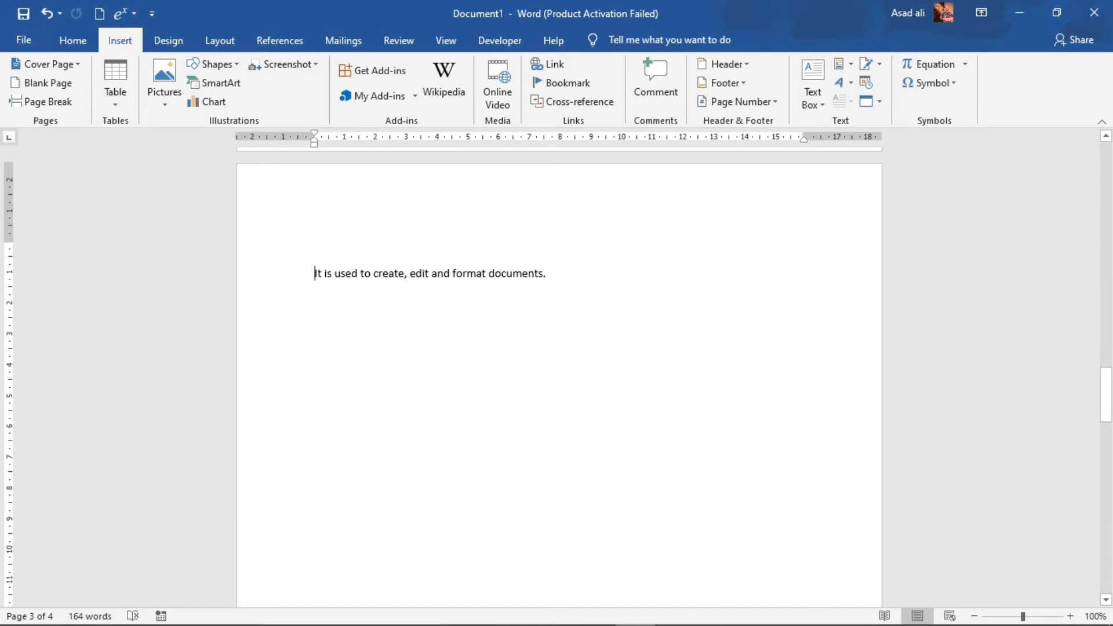
drag(314, 273, 604, 273)
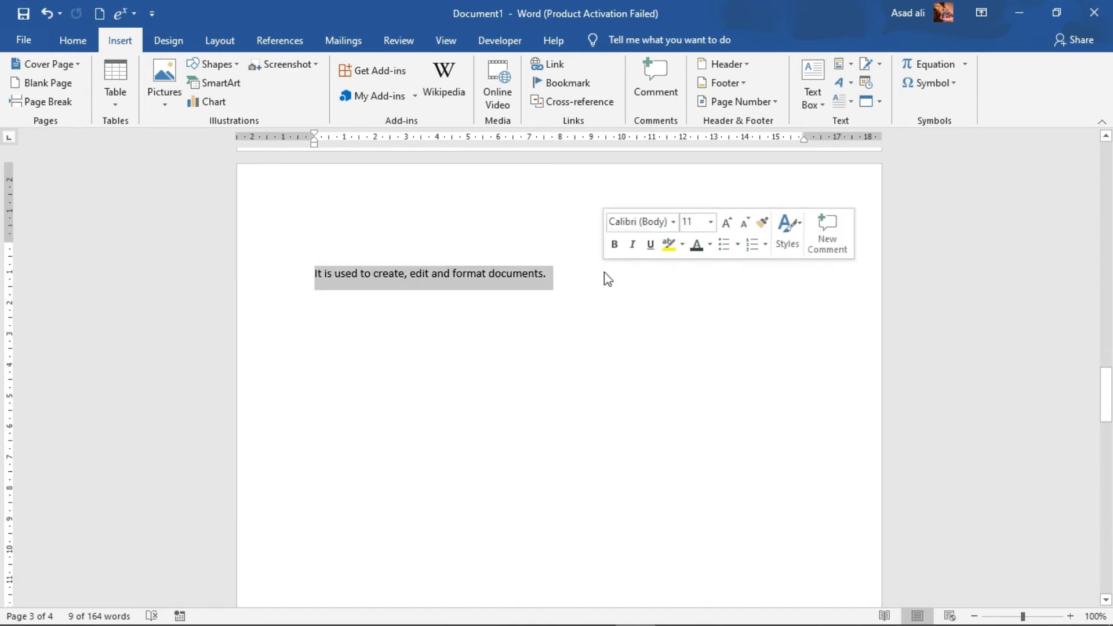
click(604, 272)
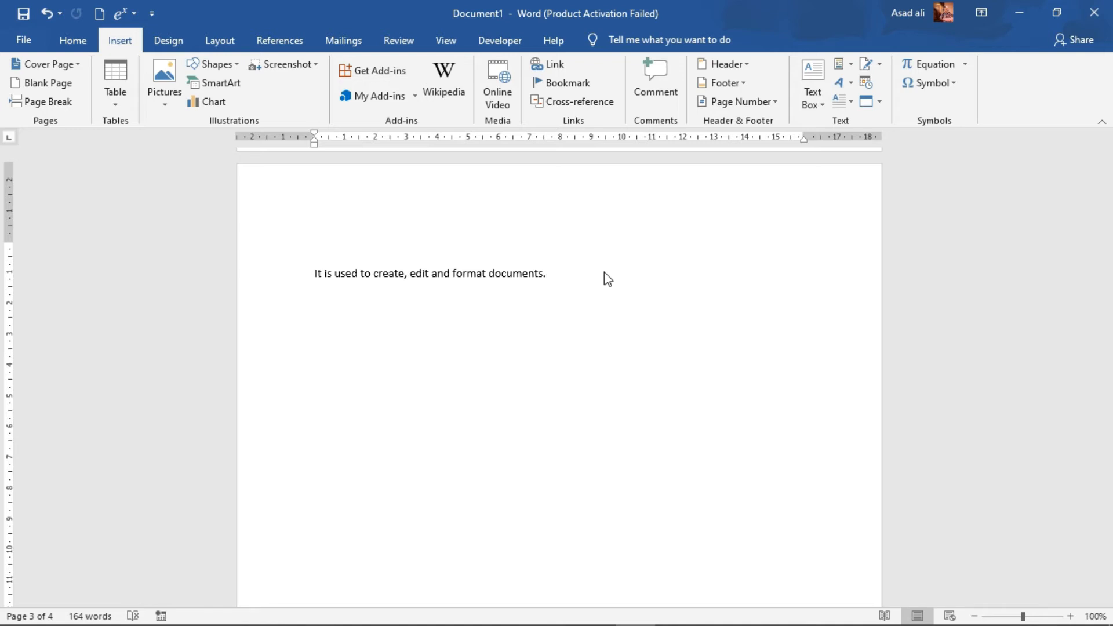
drag(1111, 398, 1110, 296)
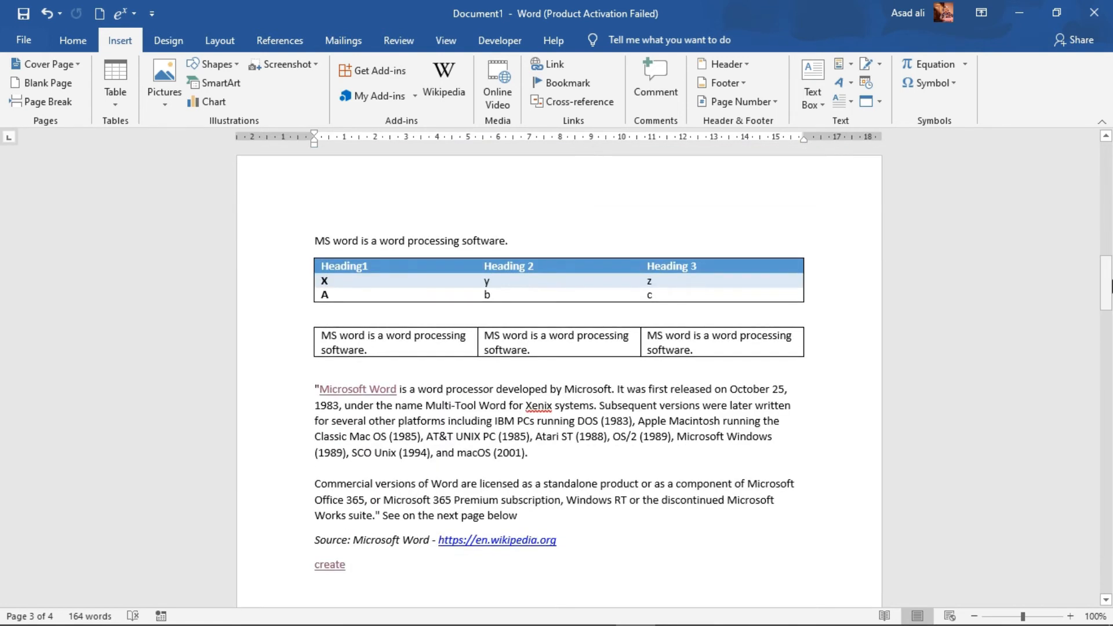
Step: Try out a comment on the word "documents" on page 3 and undo it
click(658, 105)
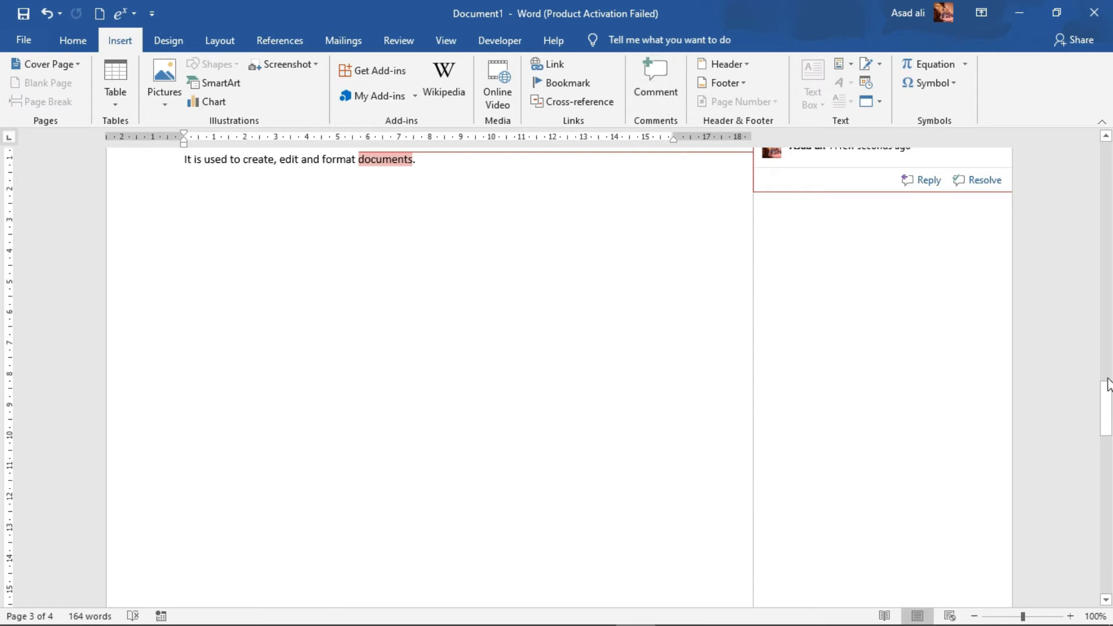
mouse_move(1107, 401)
mouse_down()
mouse_move(1104, 243)
mouse_move(1110, 413)
mouse_move(1110, 382)
mouse_up()
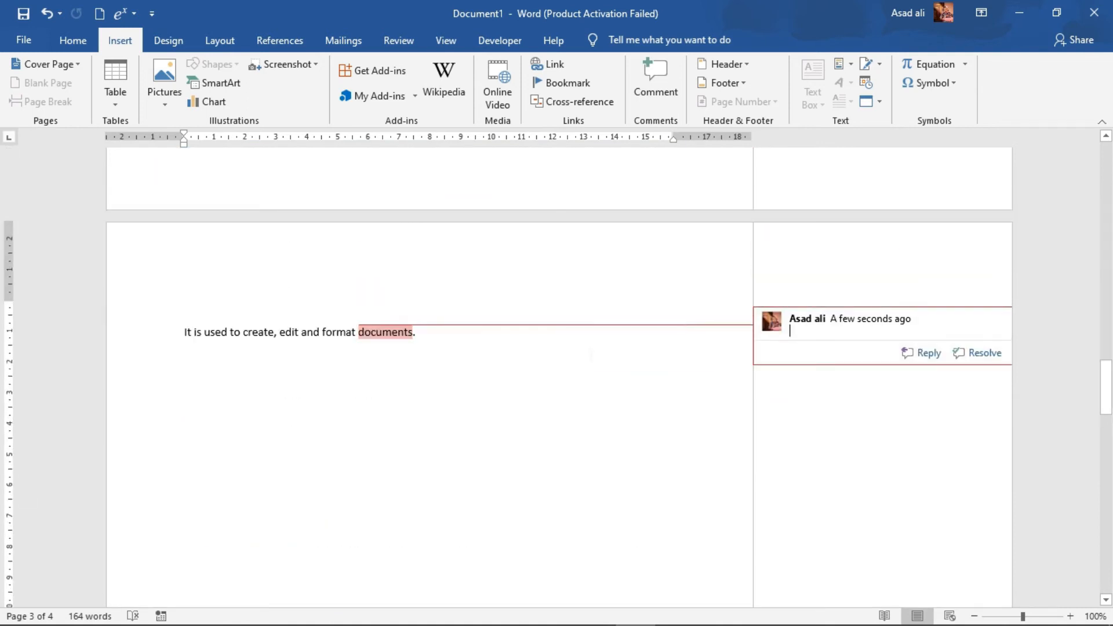
click(434, 332)
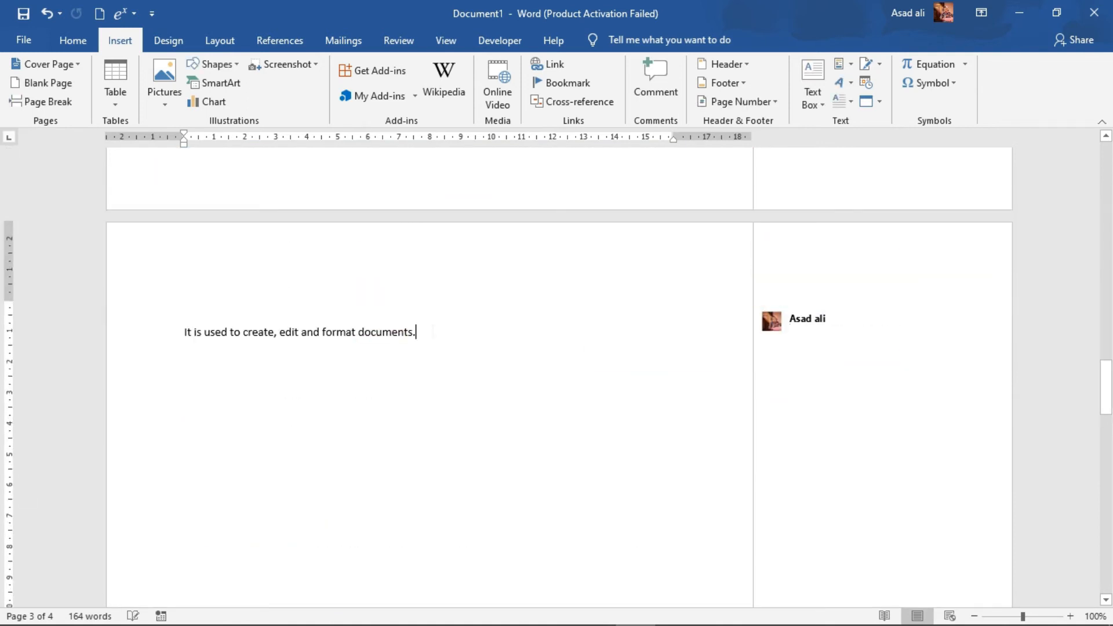
click(790, 342)
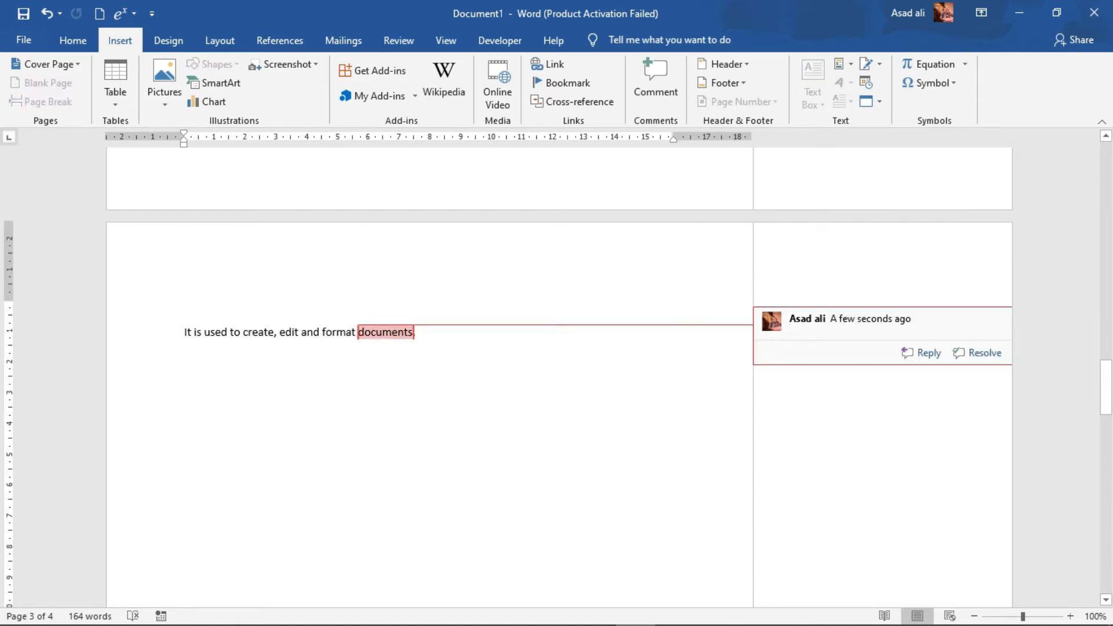
key(ctrl+z)
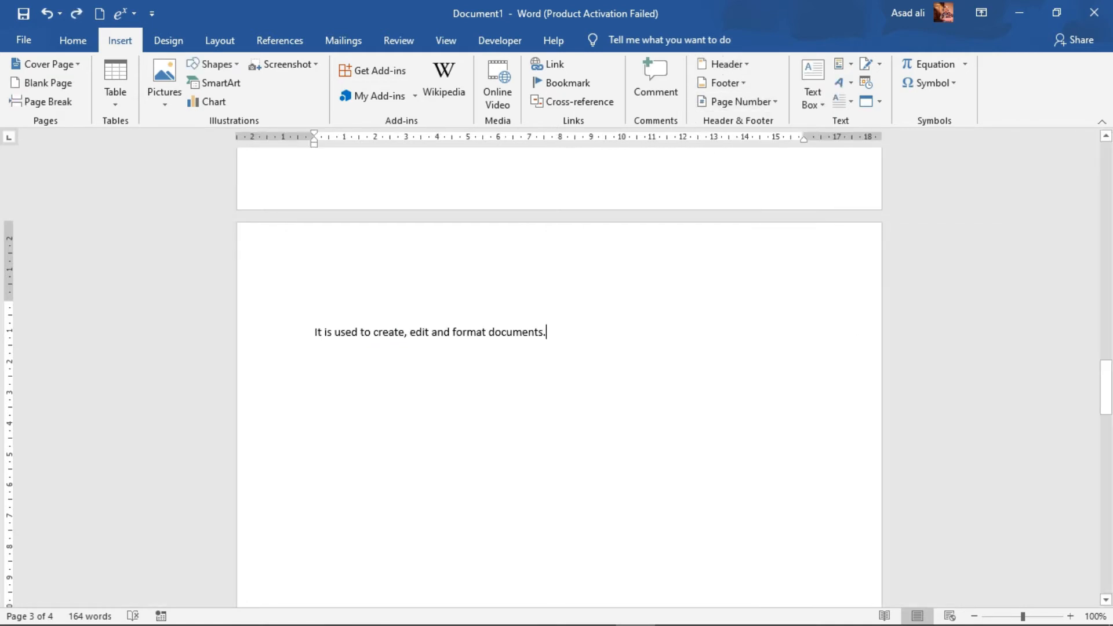
Step: Insert the built-in Austin header, check its title field and return to the document body
drag(1105, 396, 1111, 284)
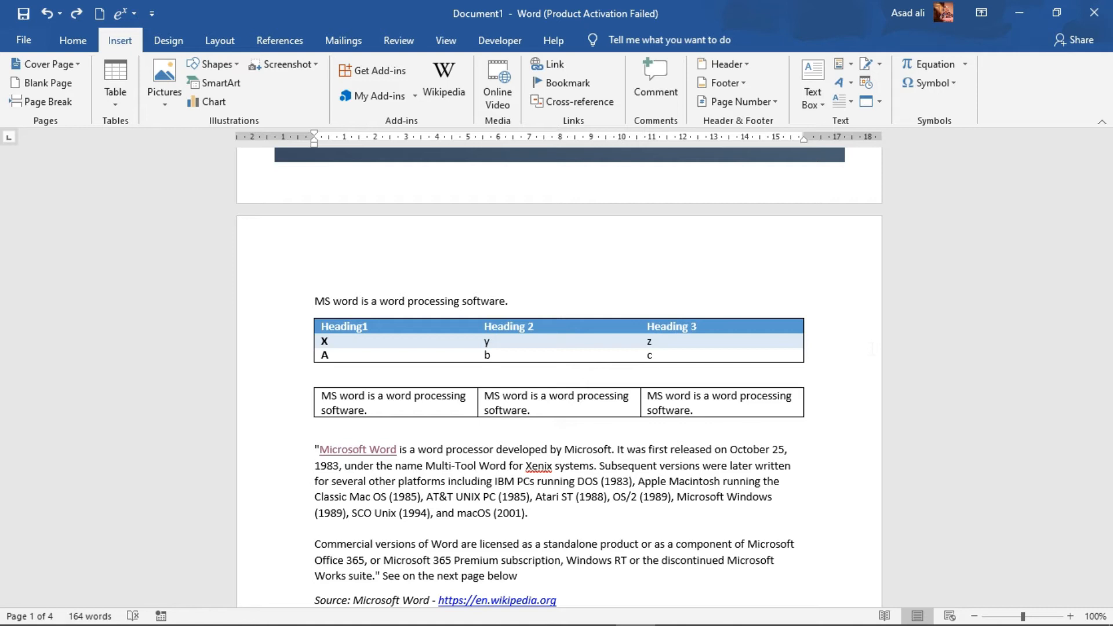
drag(1107, 273, 1109, 361)
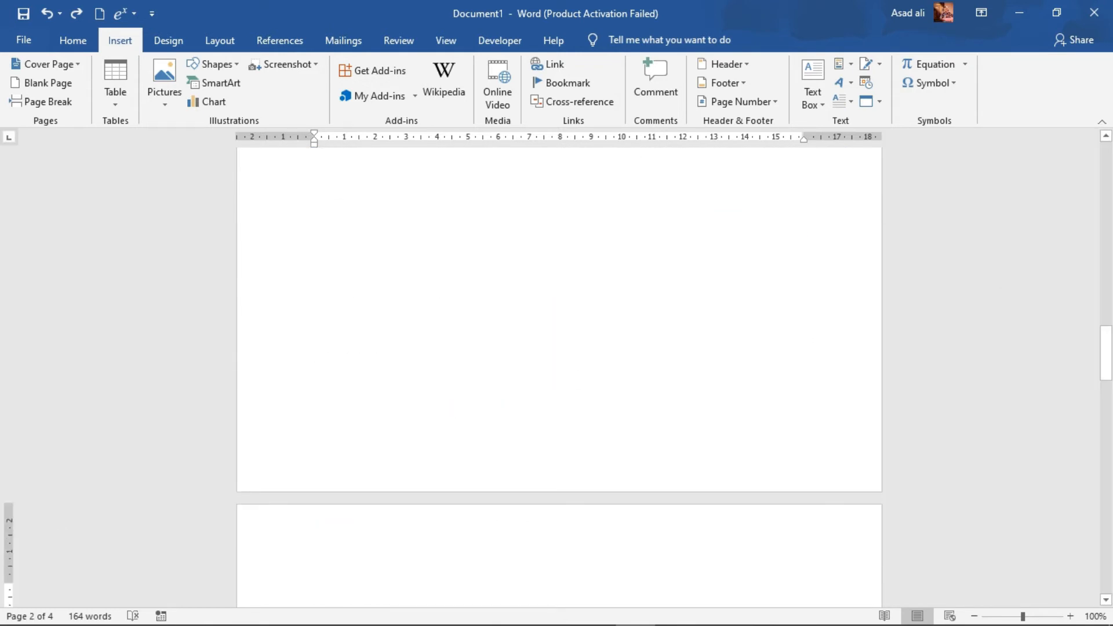
drag(1106, 370, 1108, 297)
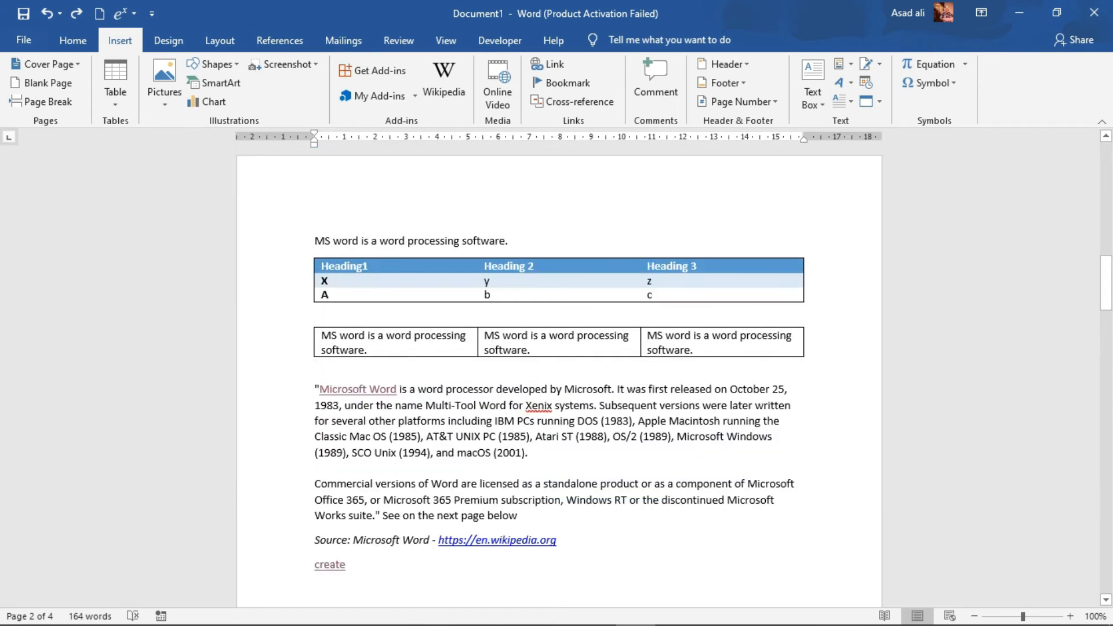
click(733, 61)
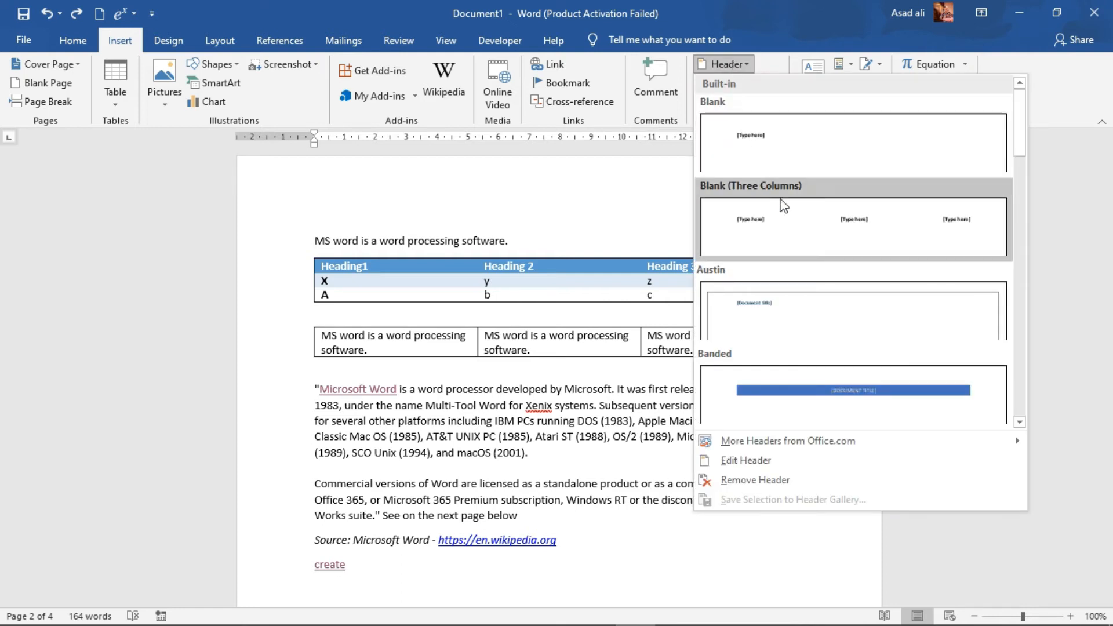
click(840, 311)
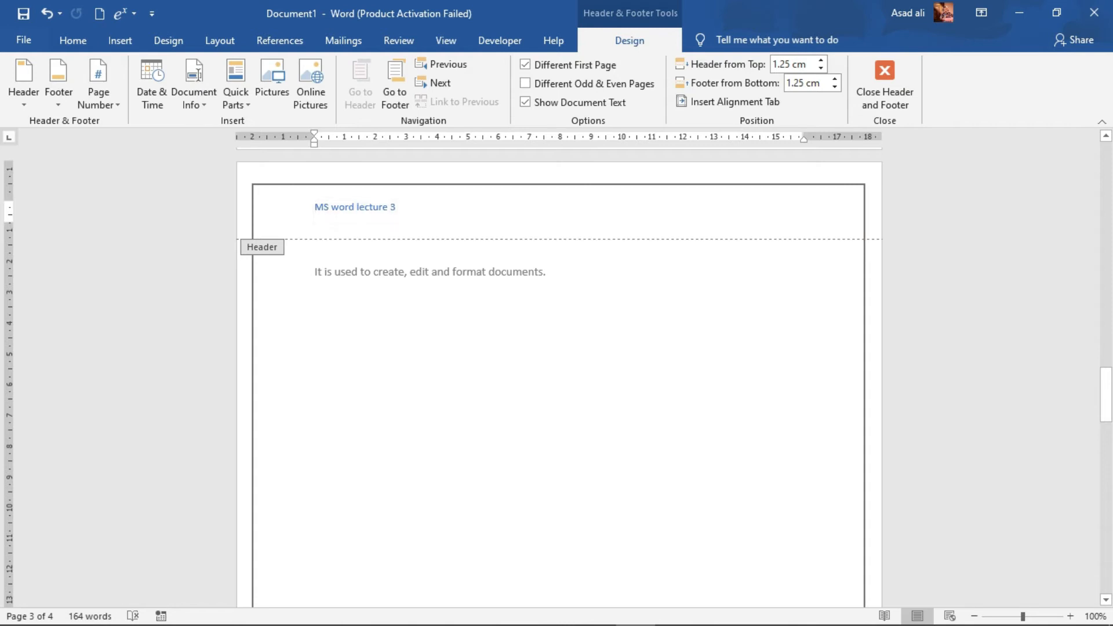
click(396, 208)
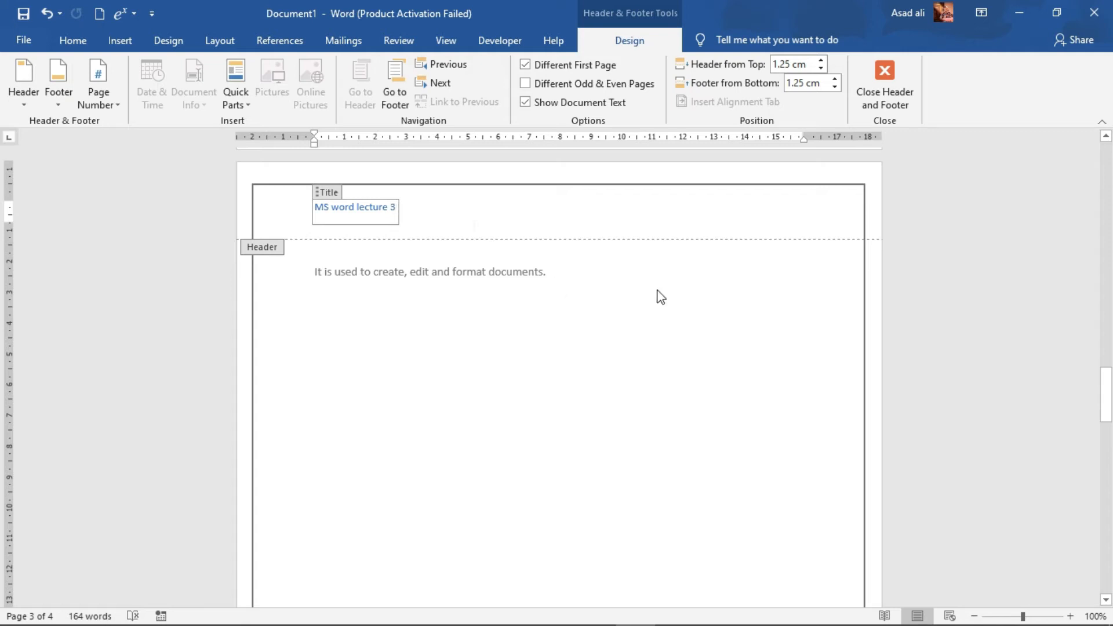
double_click(471, 295)
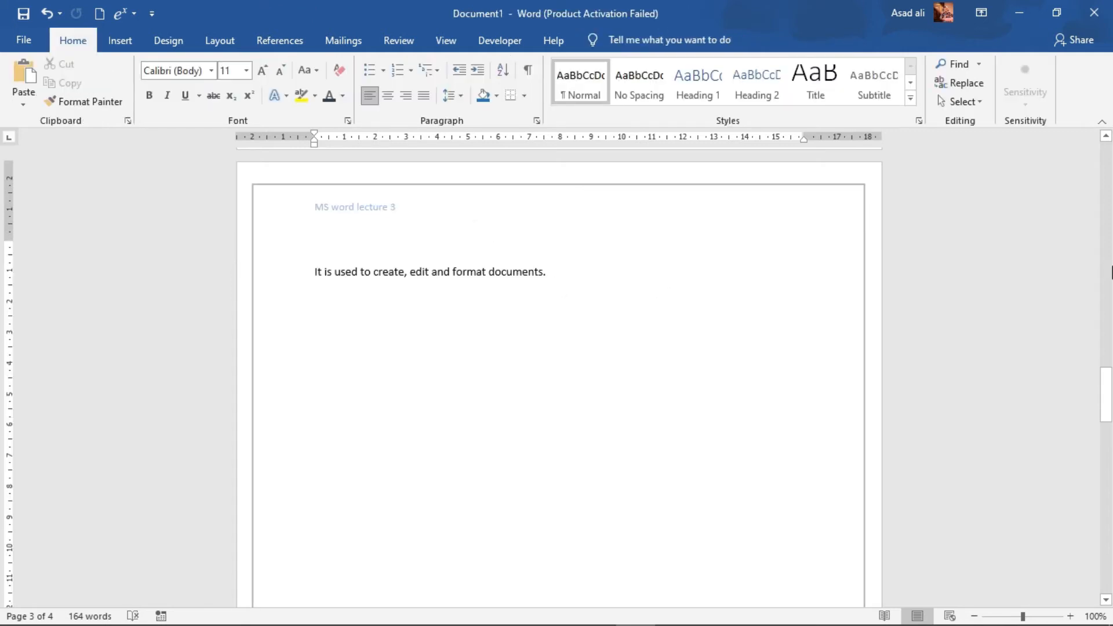
mouse_move(1107, 376)
mouse_down()
mouse_move(1108, 410)
mouse_move(1107, 373)
mouse_up()
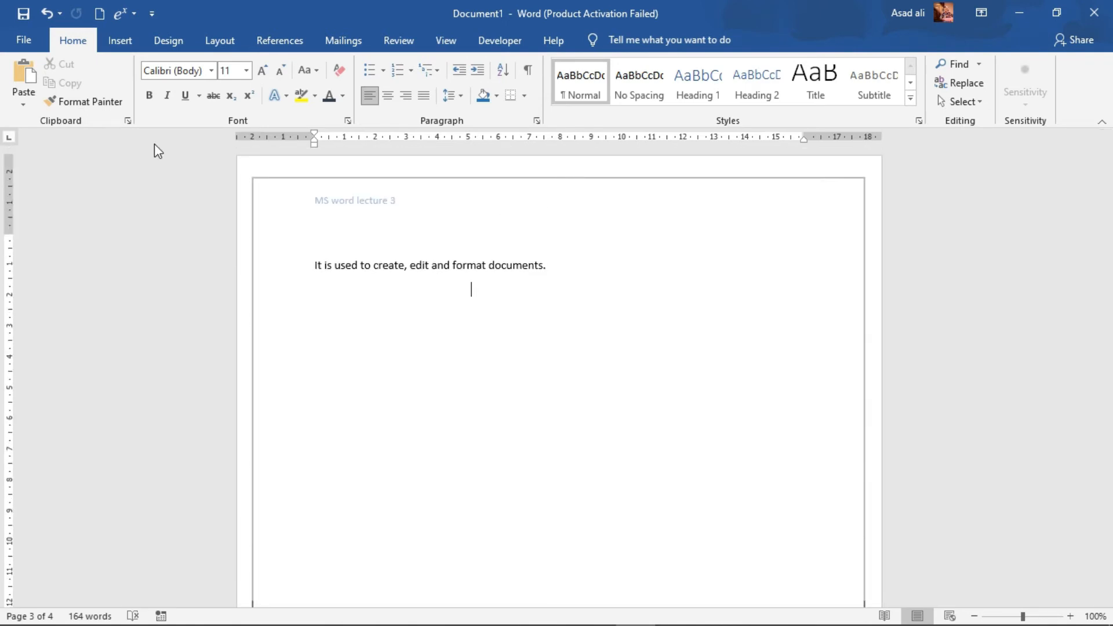
Step: Insert the built-in Facet (Odd Page) footer
click(116, 40)
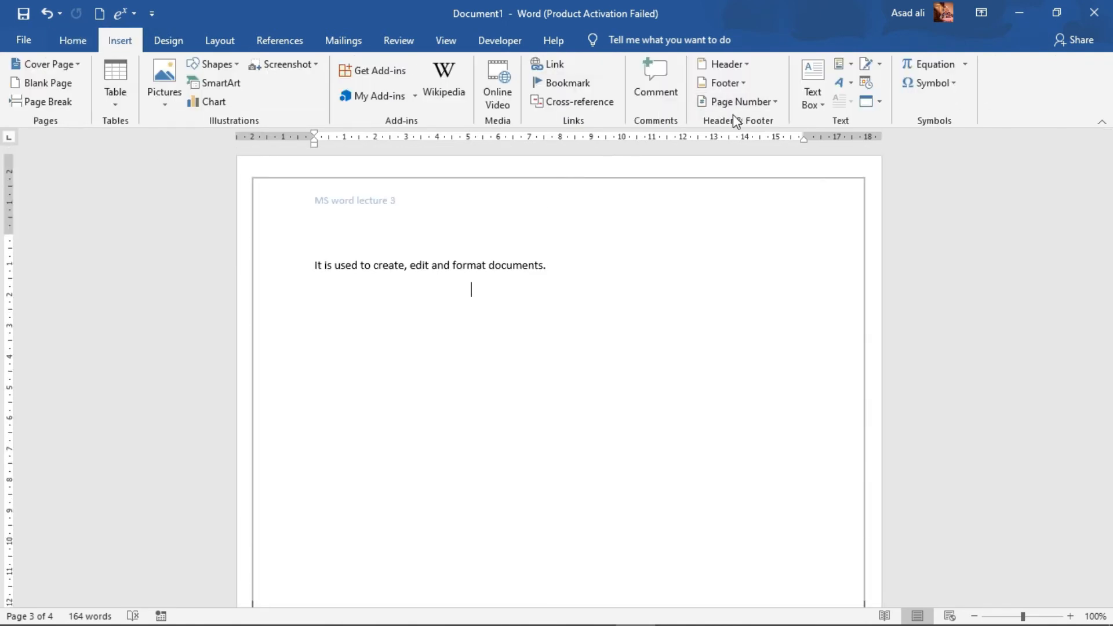
click(740, 86)
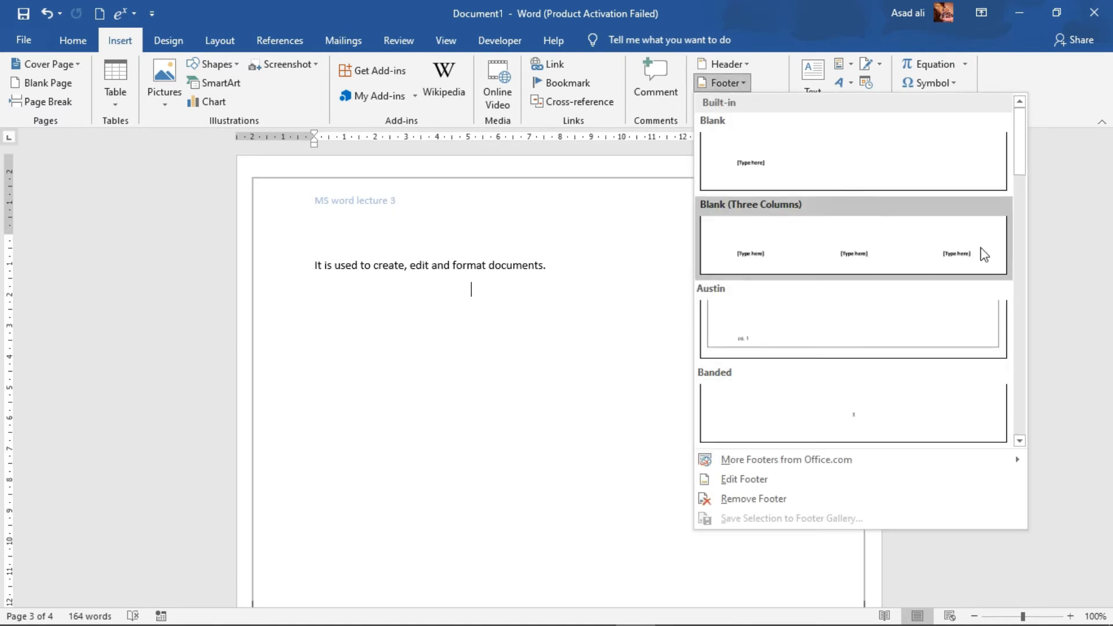
drag(1014, 137, 1015, 191)
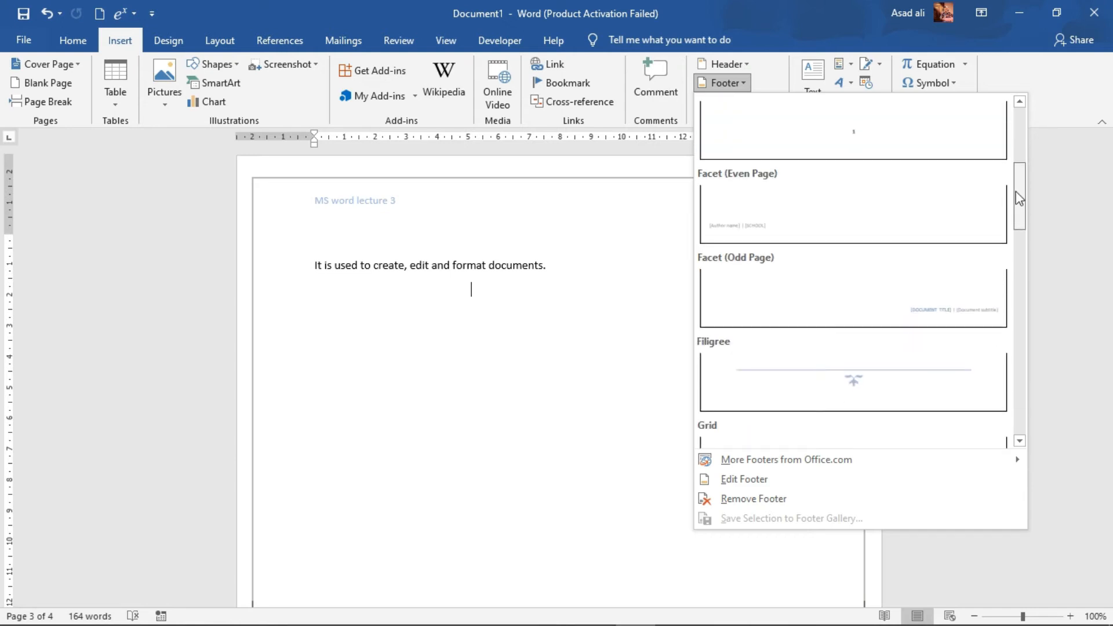
click(959, 297)
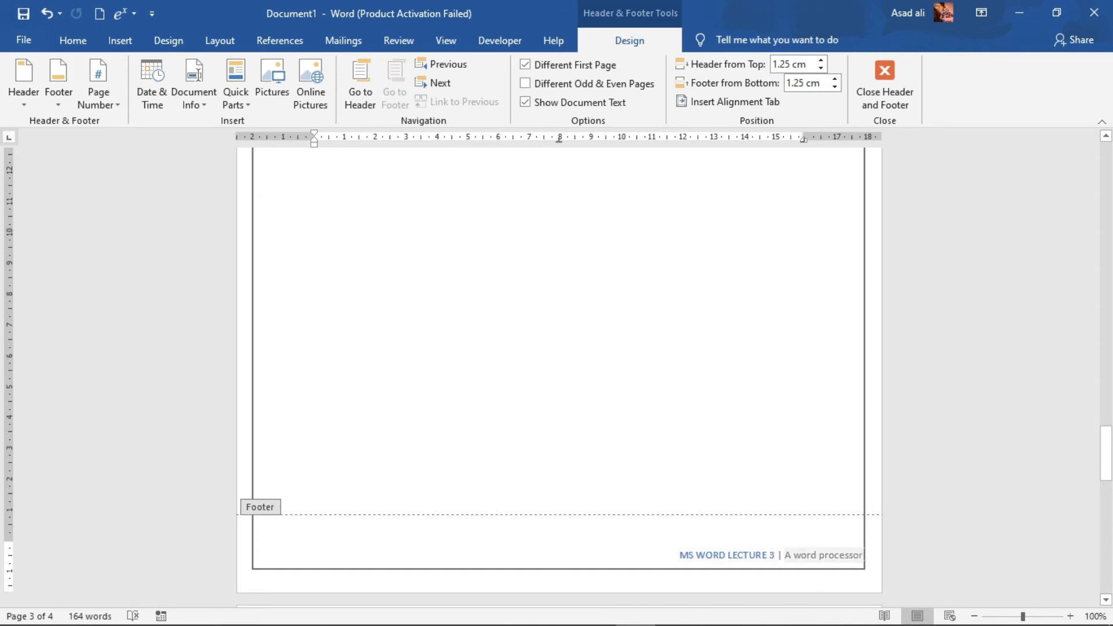
Step: Replace the subtitle text in the page 3 footer with "Nas Learning" and return to the document body
click(860, 555)
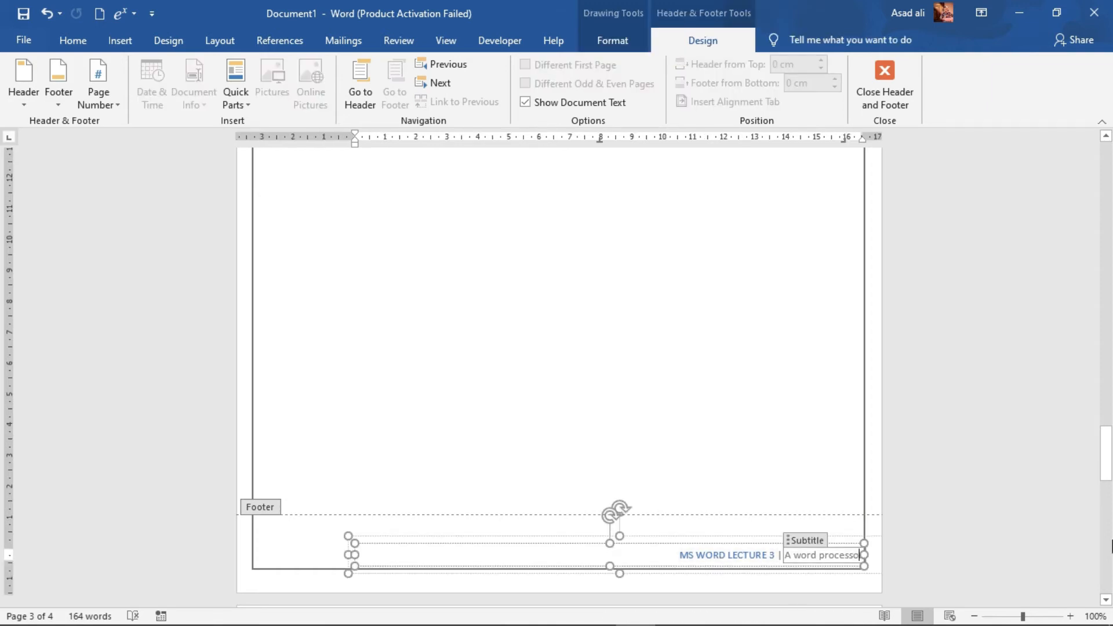
key(BackSpace)
key(BackSpace)
key(BackSpace)
key(BackSpace)
key(BackSpace)
key(BackSpace)
key(BackSpace)
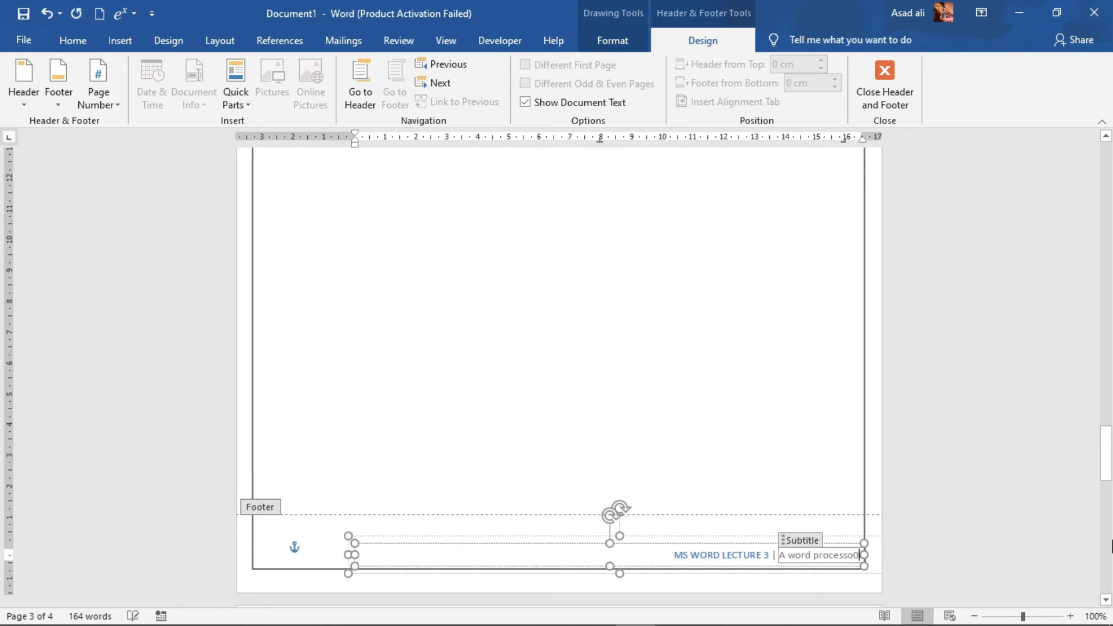
key(BackSpace)
key(BackSpace)
key(BackSpace)
key(BackSpace)
key(BackSpace)
key(BackSpace)
key(BackSpace)
key(BackSpace)
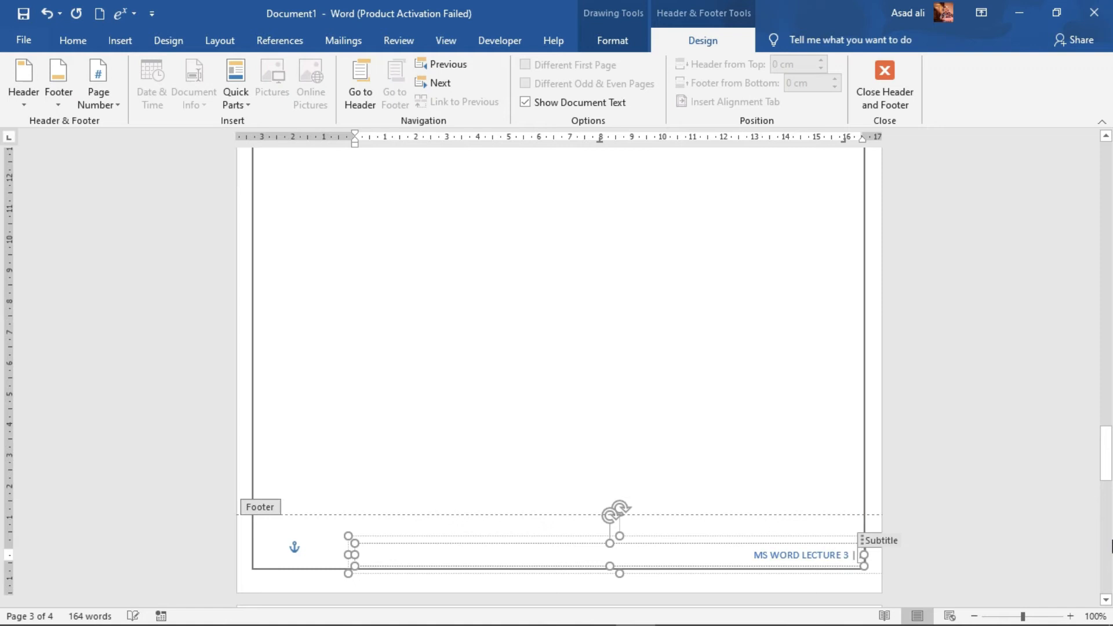
text(Na)
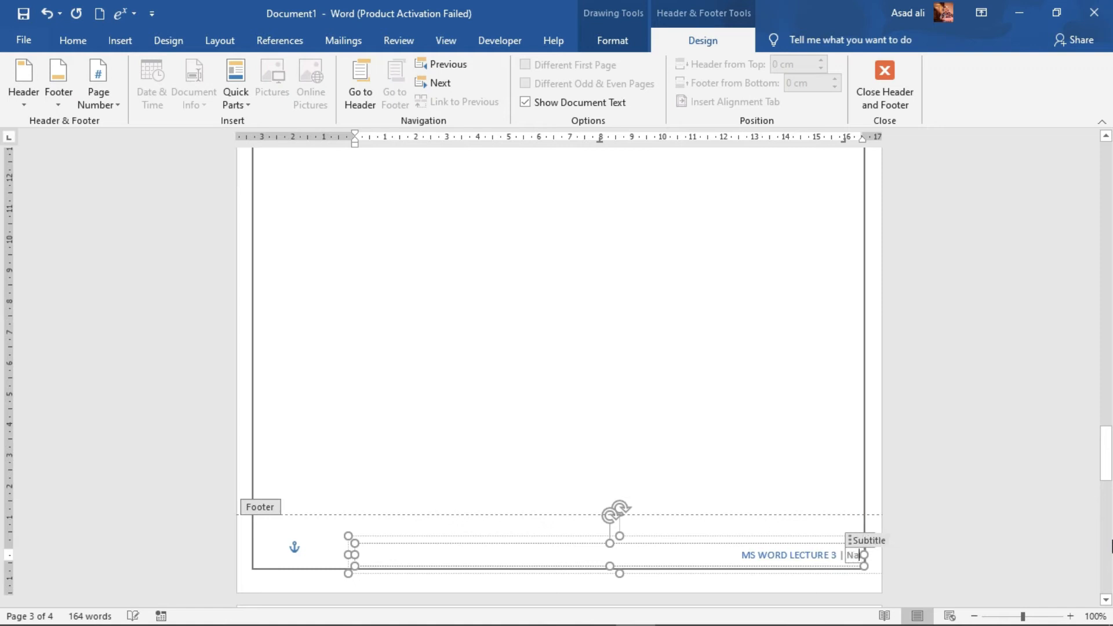
text(s)
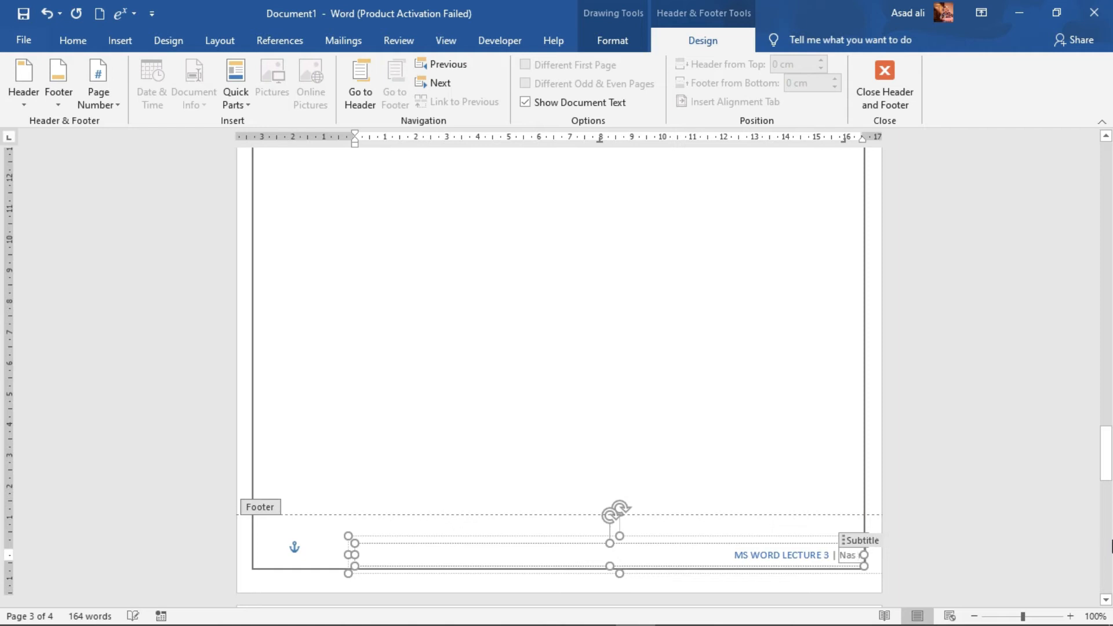
text( Learning)
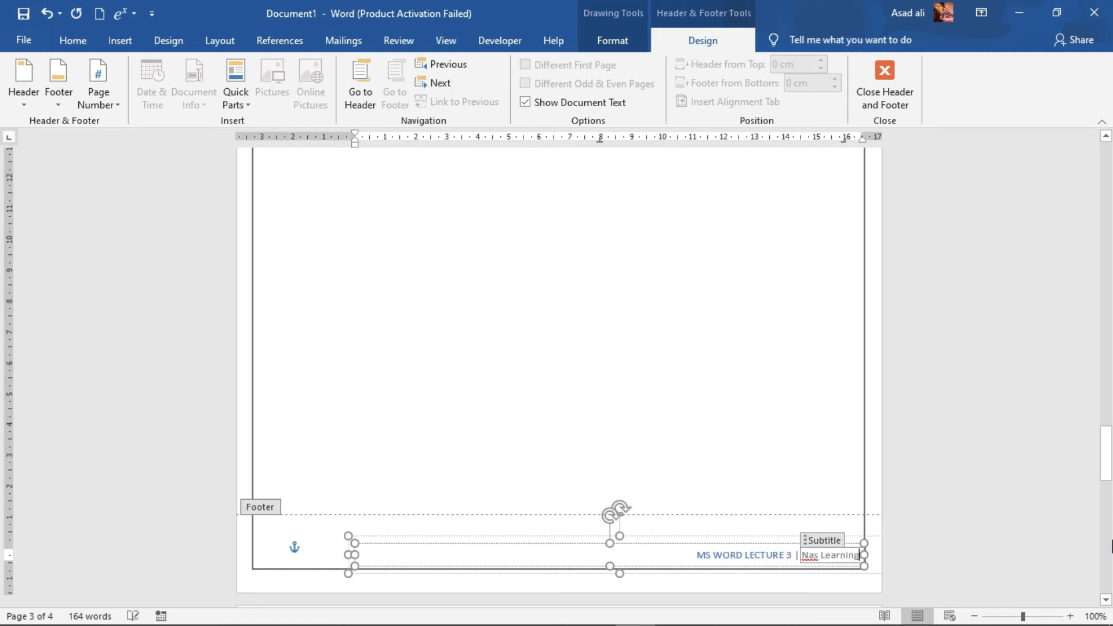
double_click(740, 440)
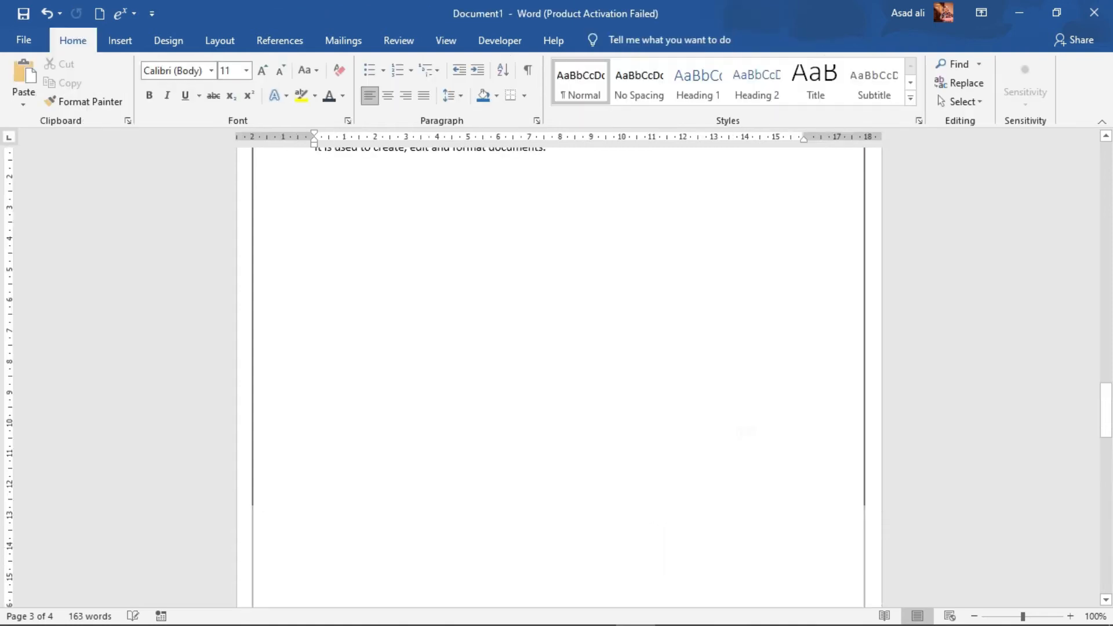
Step: Change the font color of the whole footer text to the darkest gray theme shade
drag(1107, 406, 1110, 469)
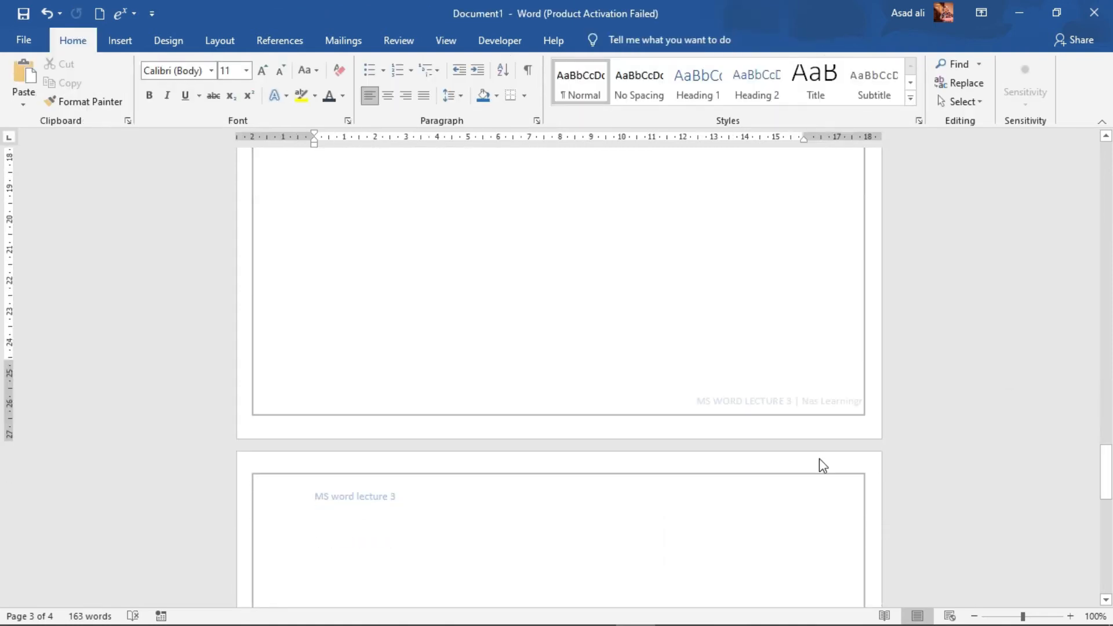
double_click(735, 401)
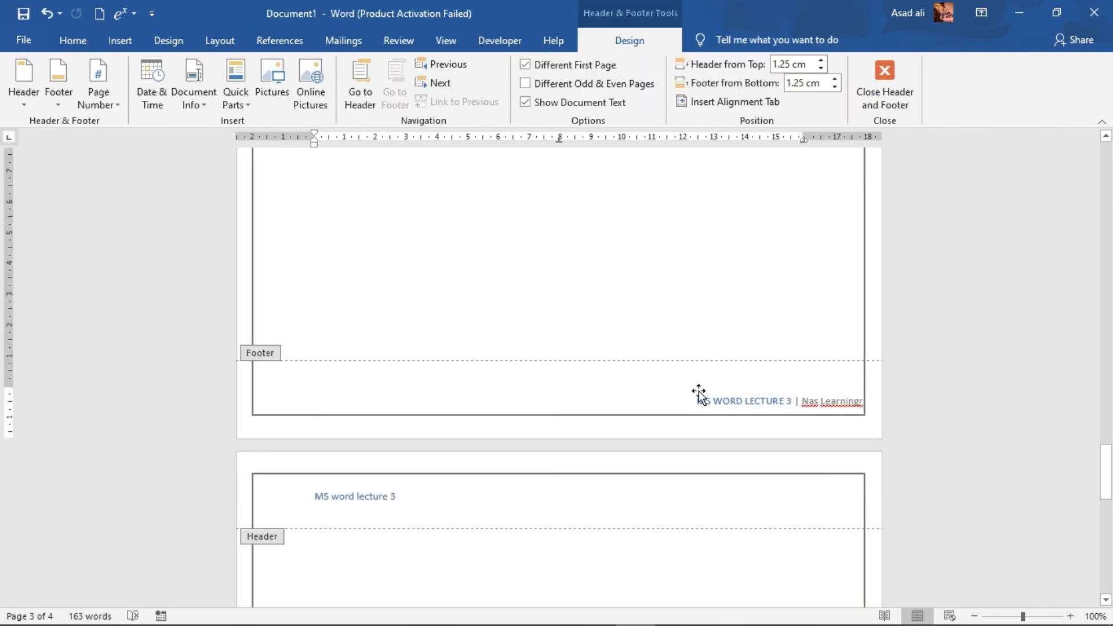
drag(697, 401, 862, 401)
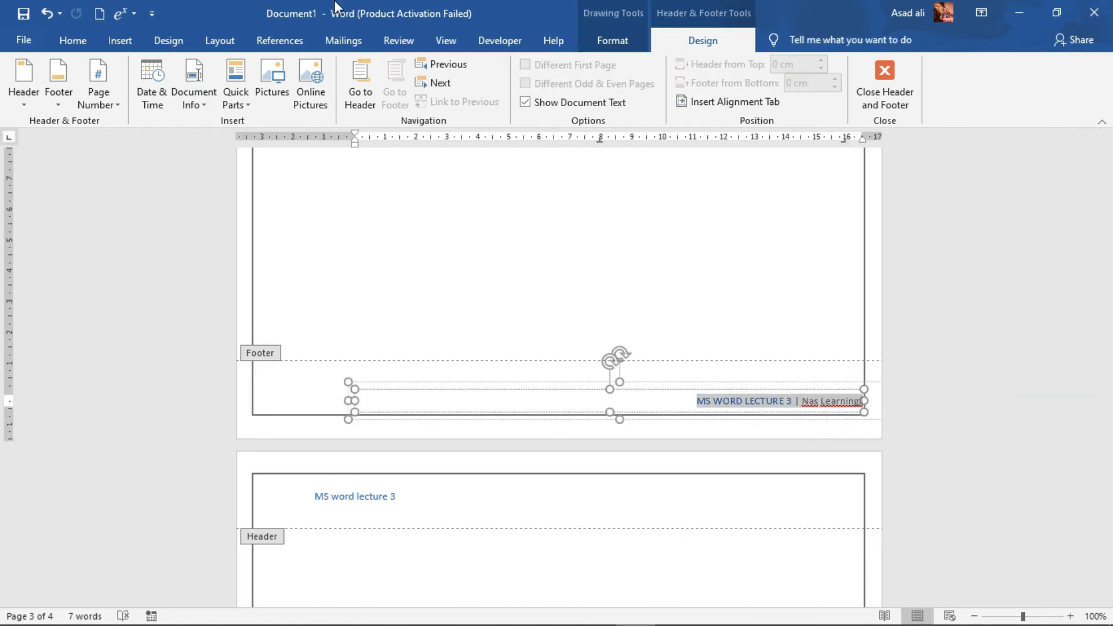
click(67, 47)
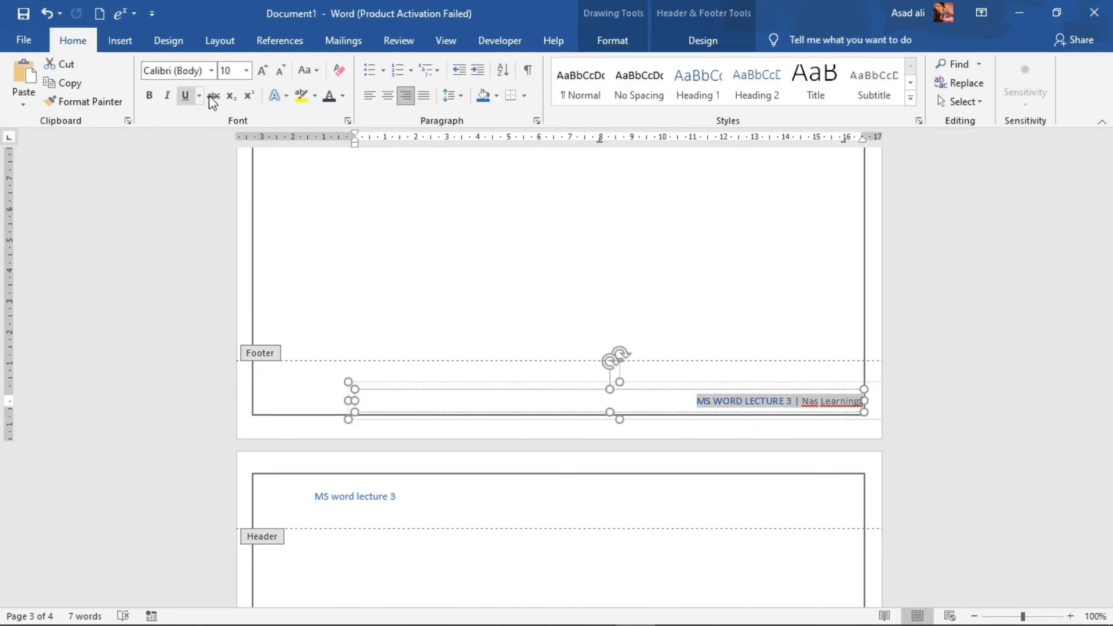
click(343, 96)
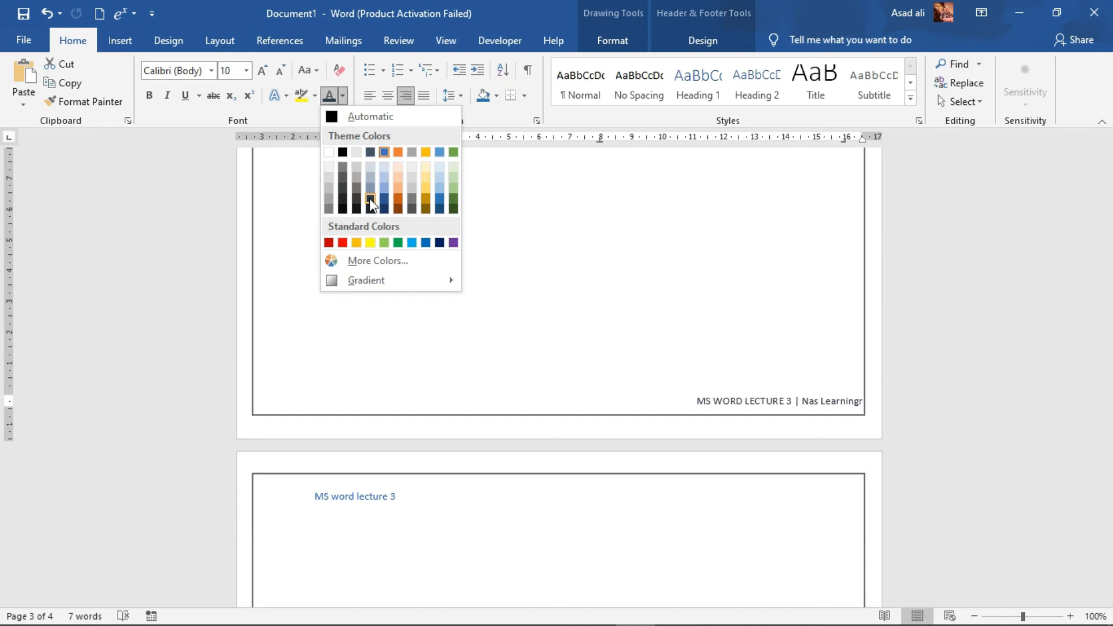
click(357, 209)
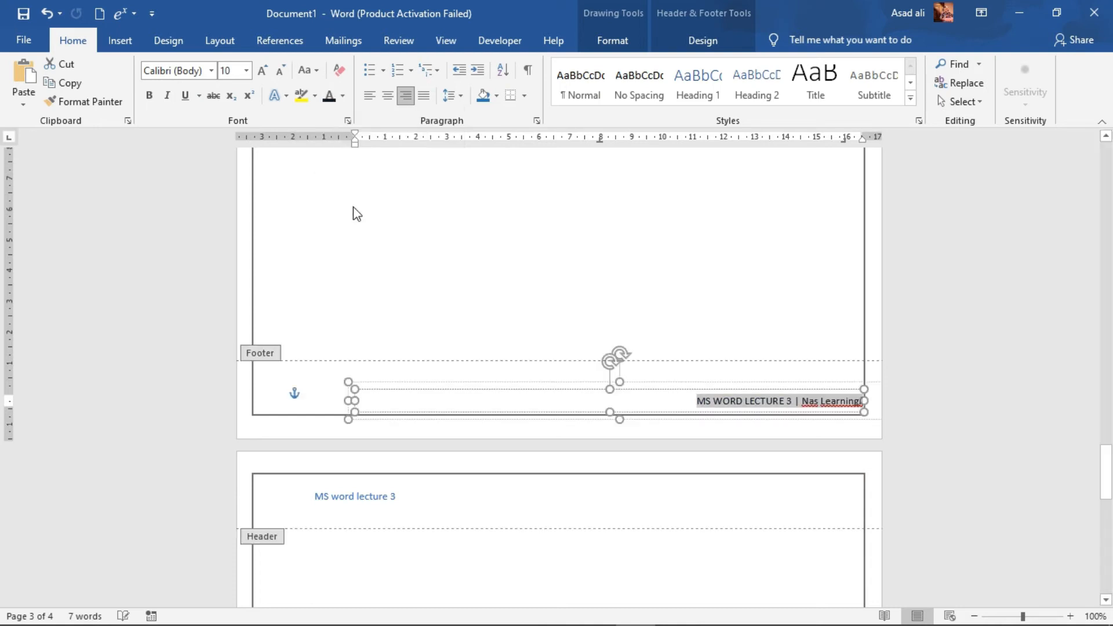
Step: Return to the document body and insert the Accent Bar, Right page number in the page margin, ending back in the body
double_click(606, 232)
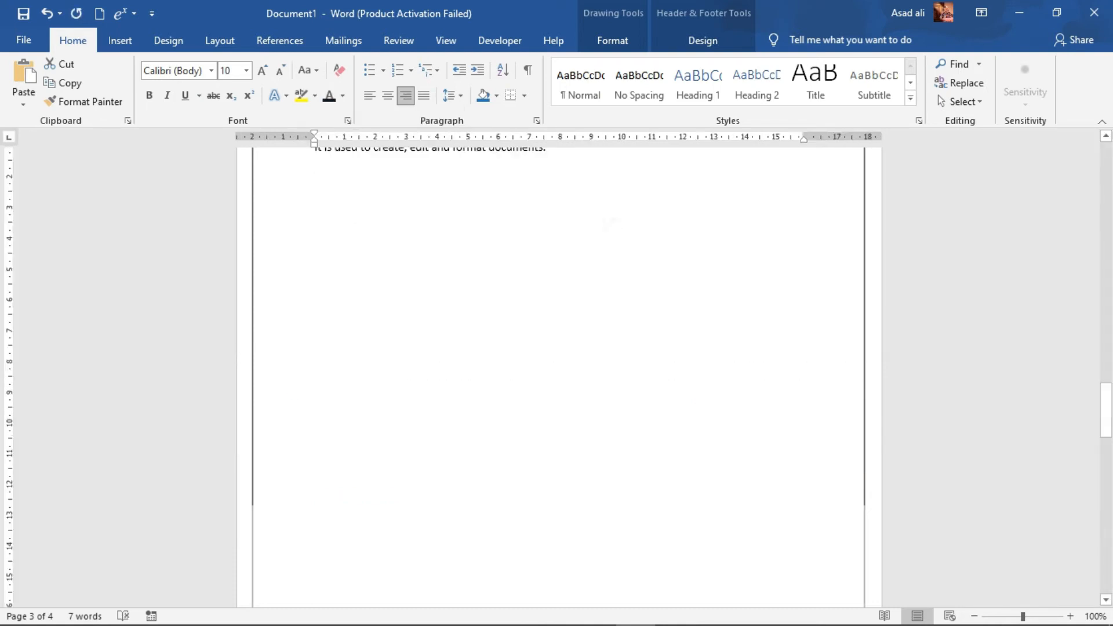
drag(1107, 392, 1108, 304)
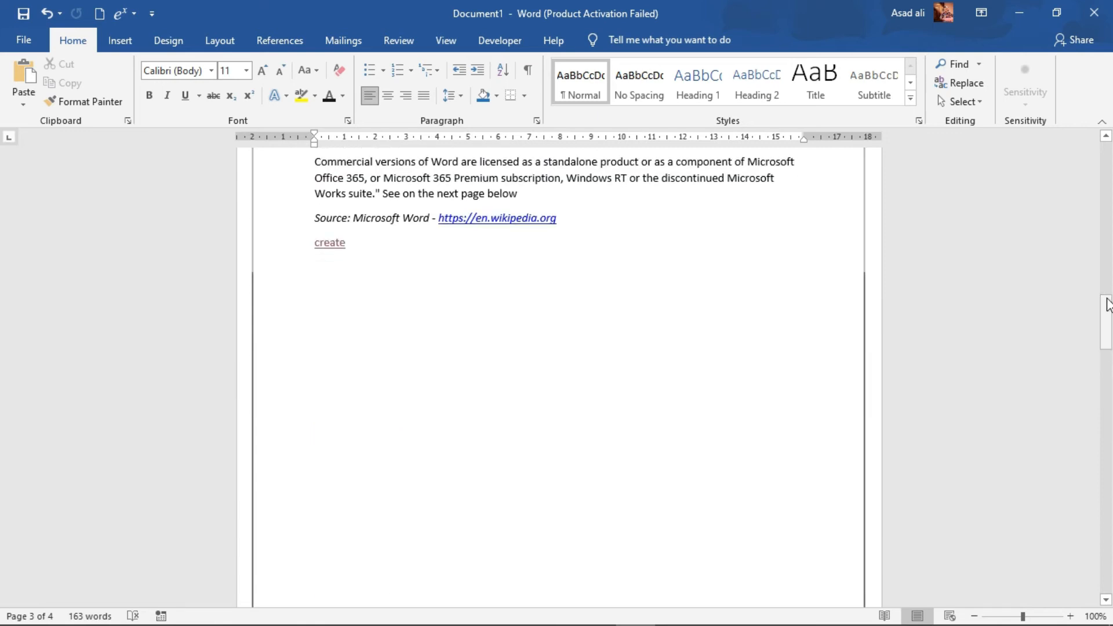
click(120, 41)
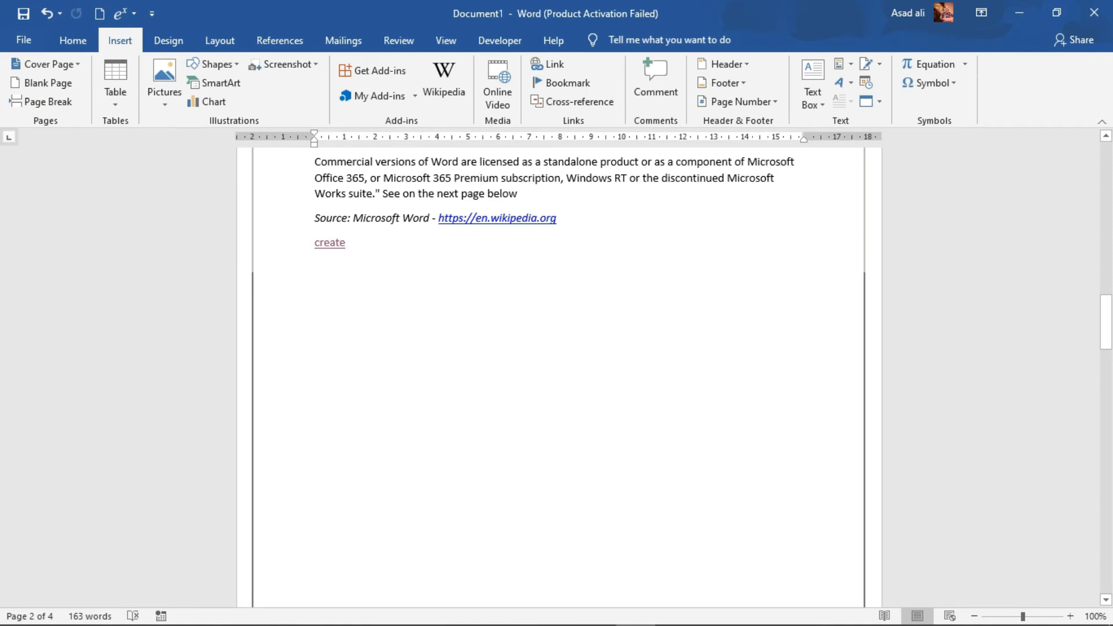
drag(1107, 328, 1107, 290)
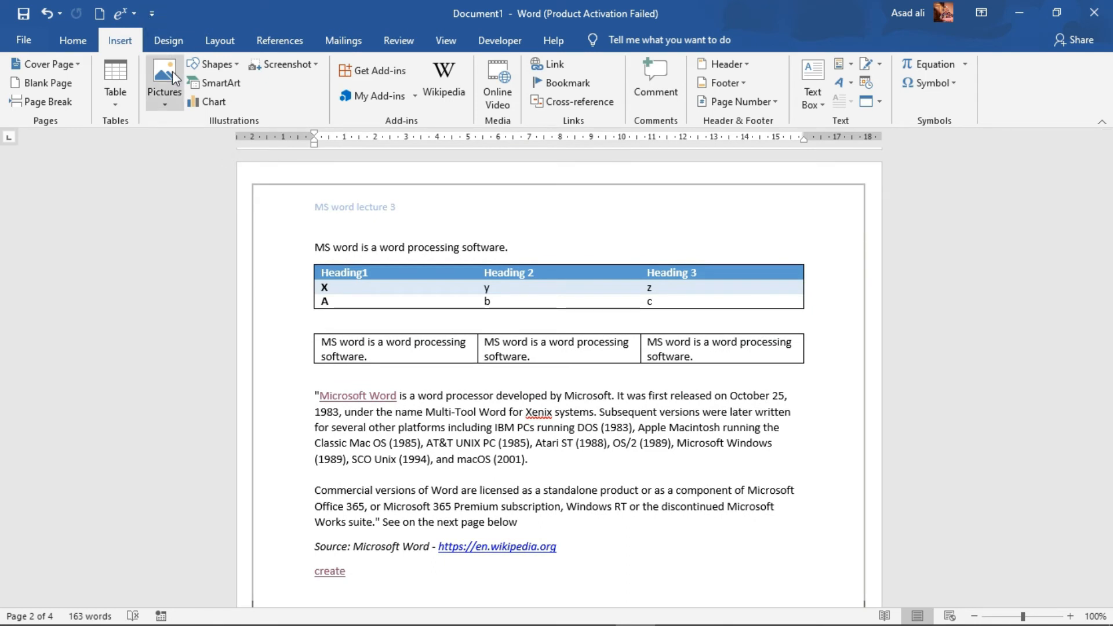
click(777, 102)
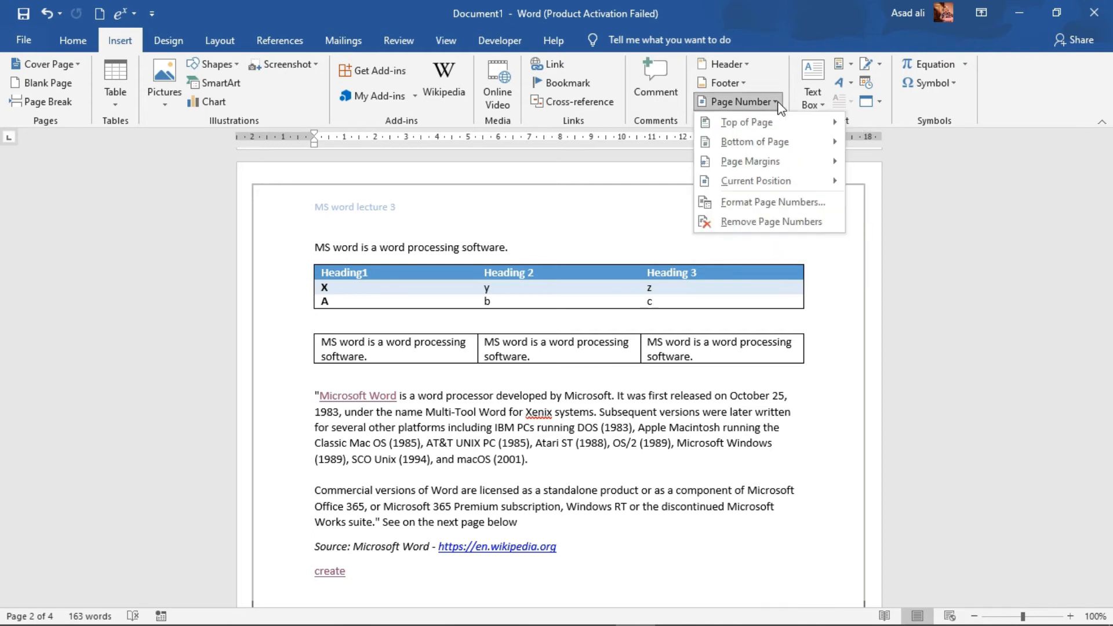
mouse_move(778, 114)
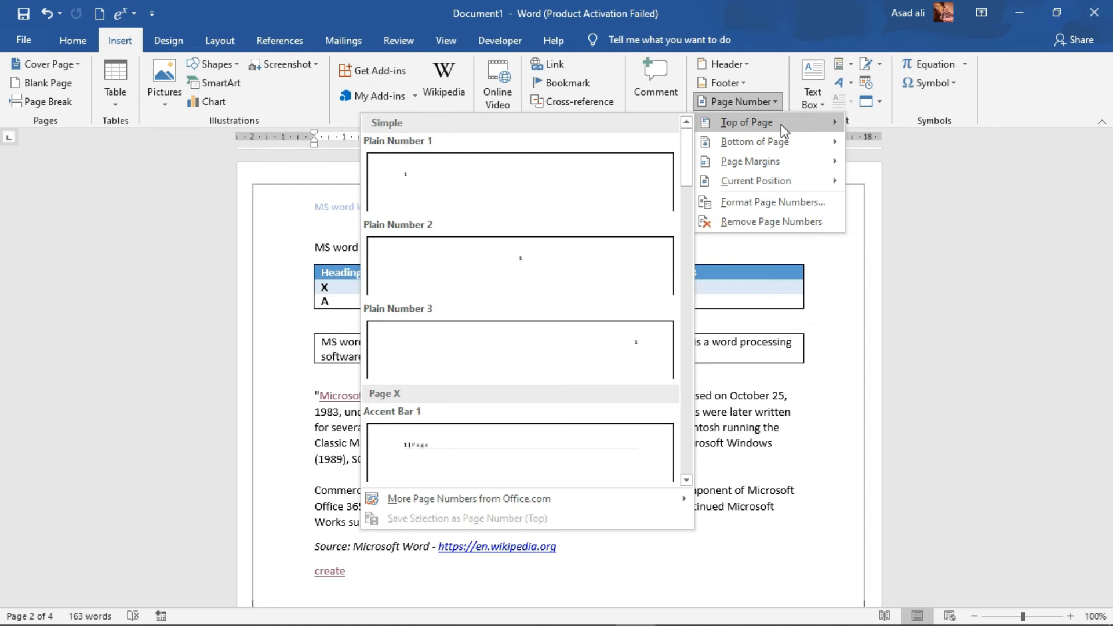
mouse_move(781, 143)
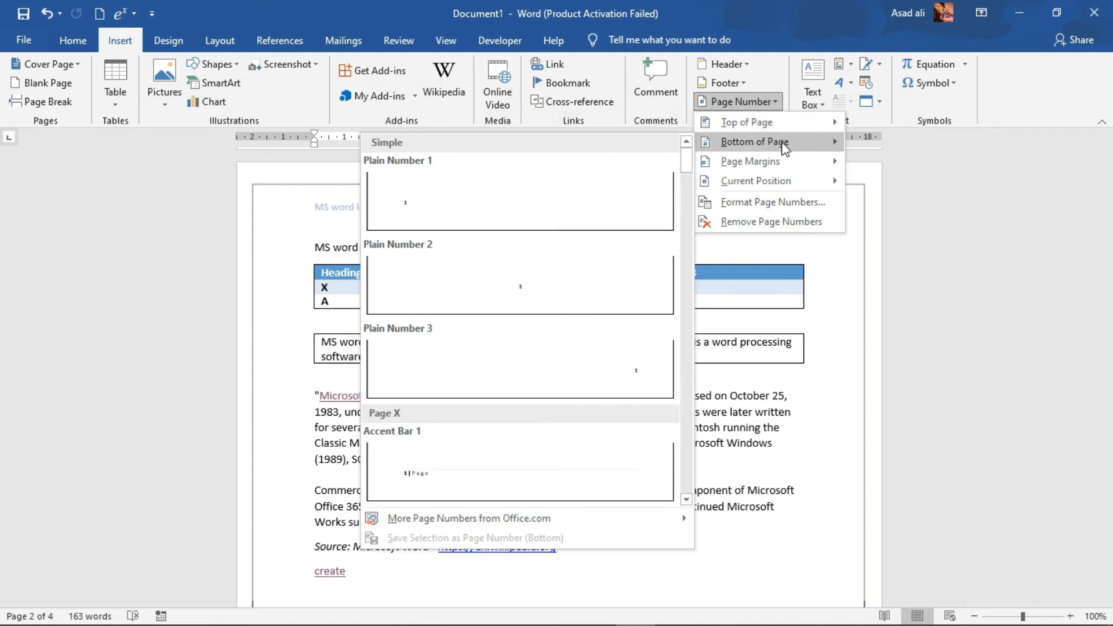
mouse_move(782, 171)
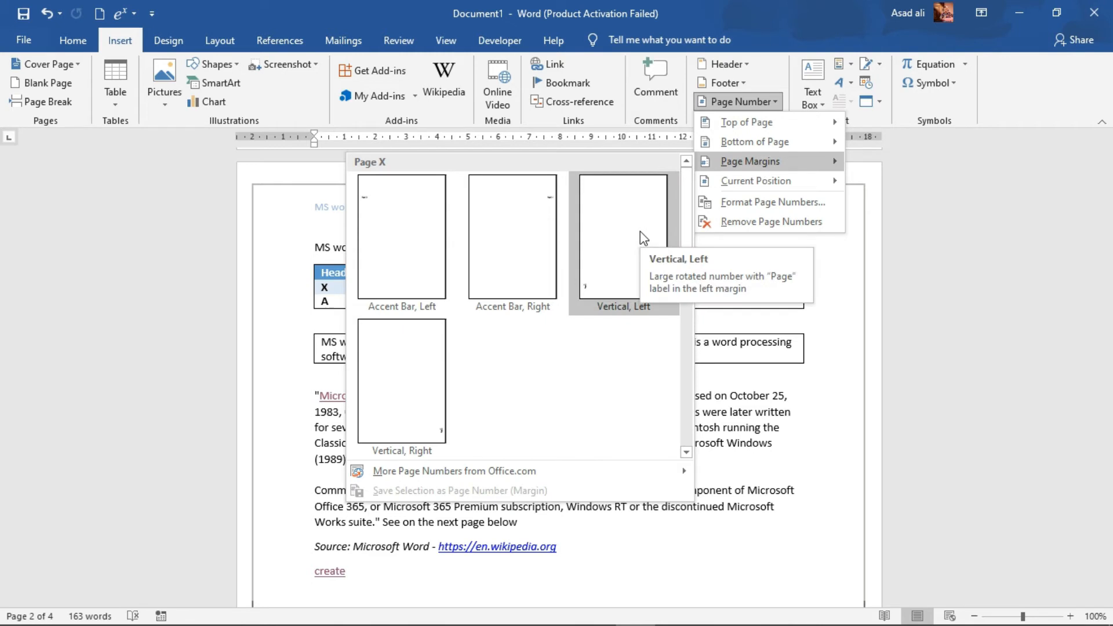
click(540, 241)
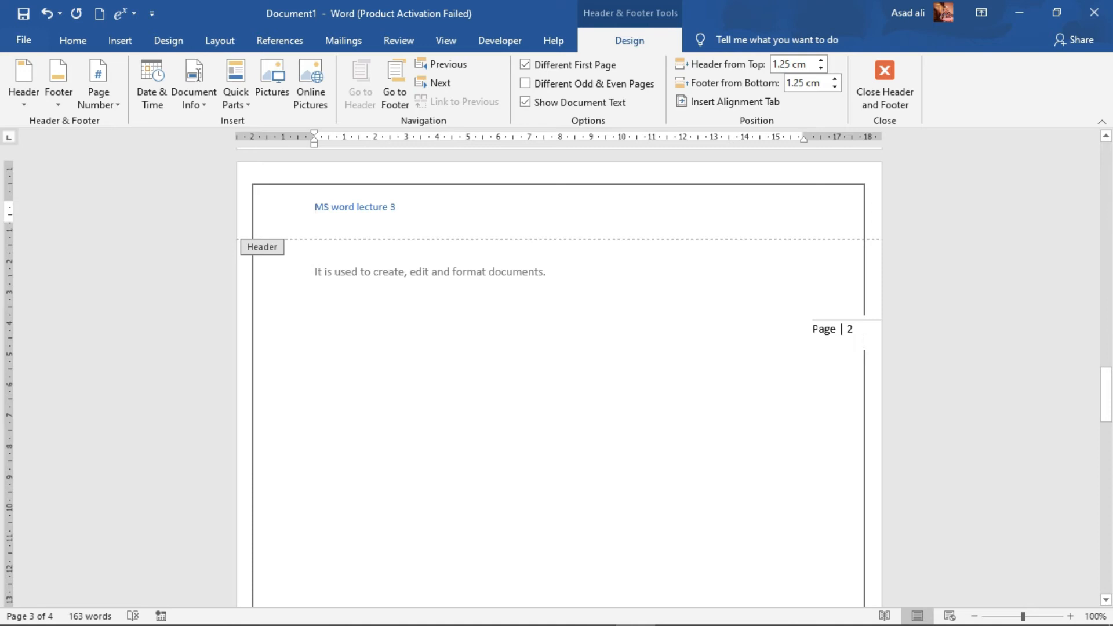
click(857, 341)
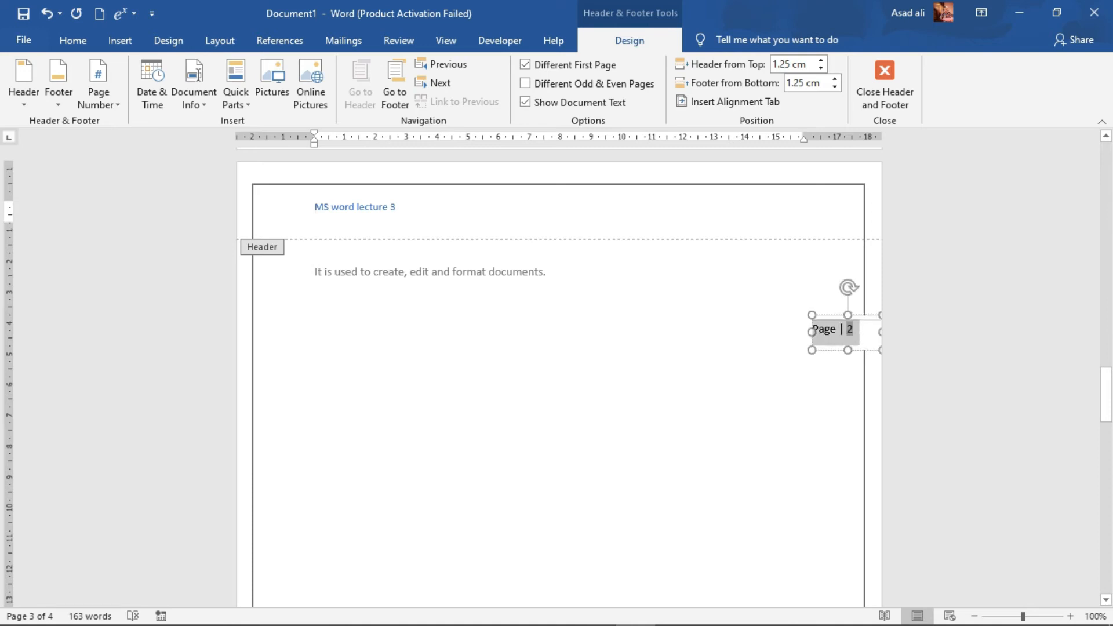
double_click(852, 369)
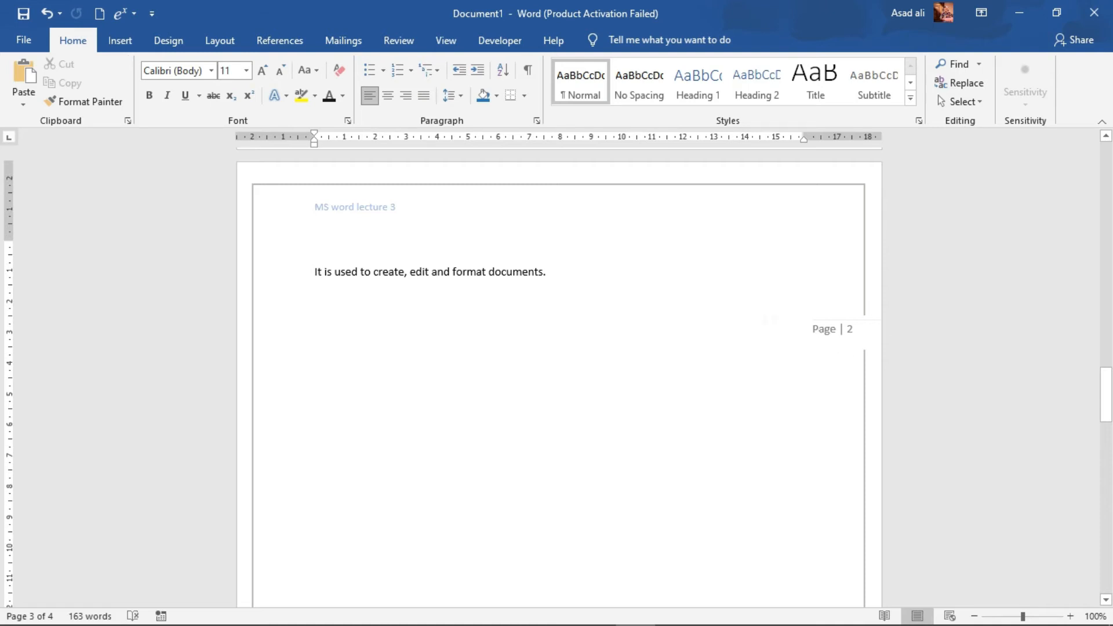
click(134, 42)
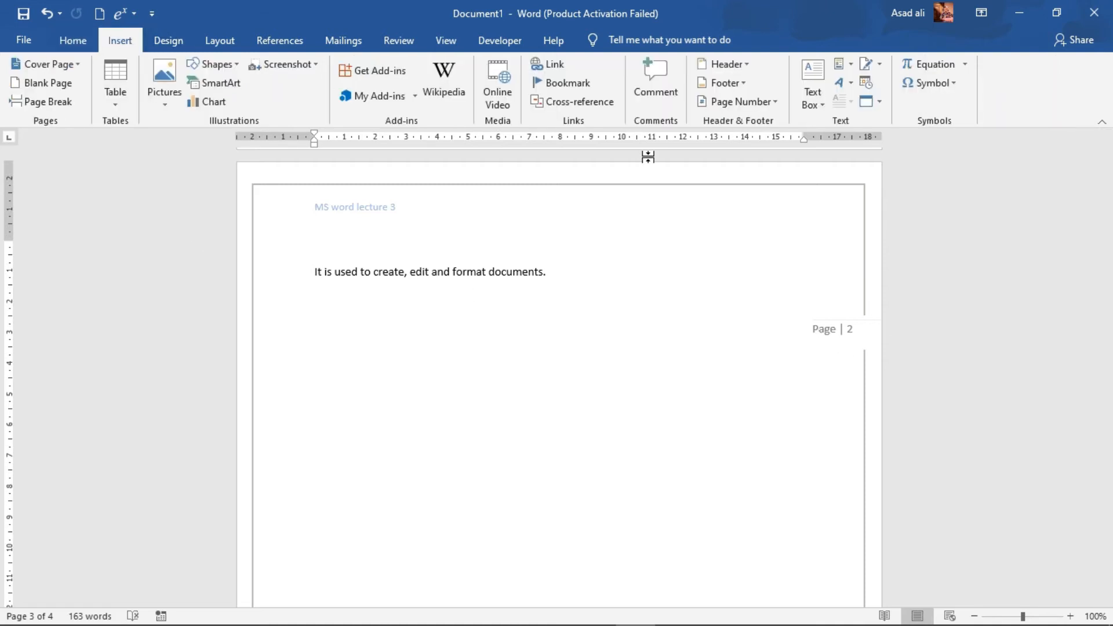
click(770, 105)
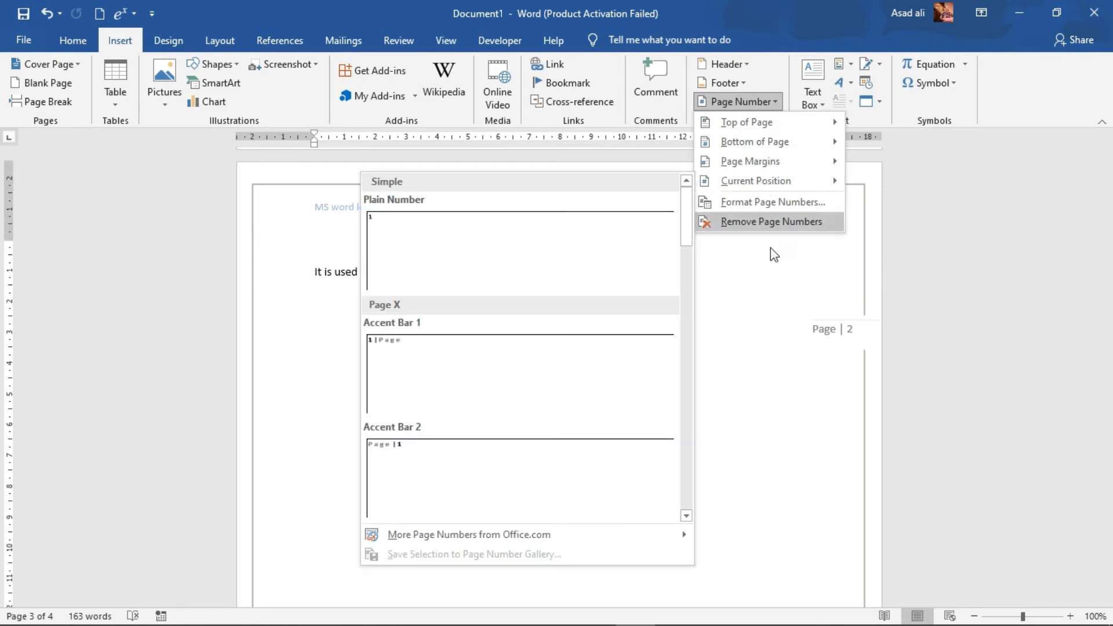
click(801, 369)
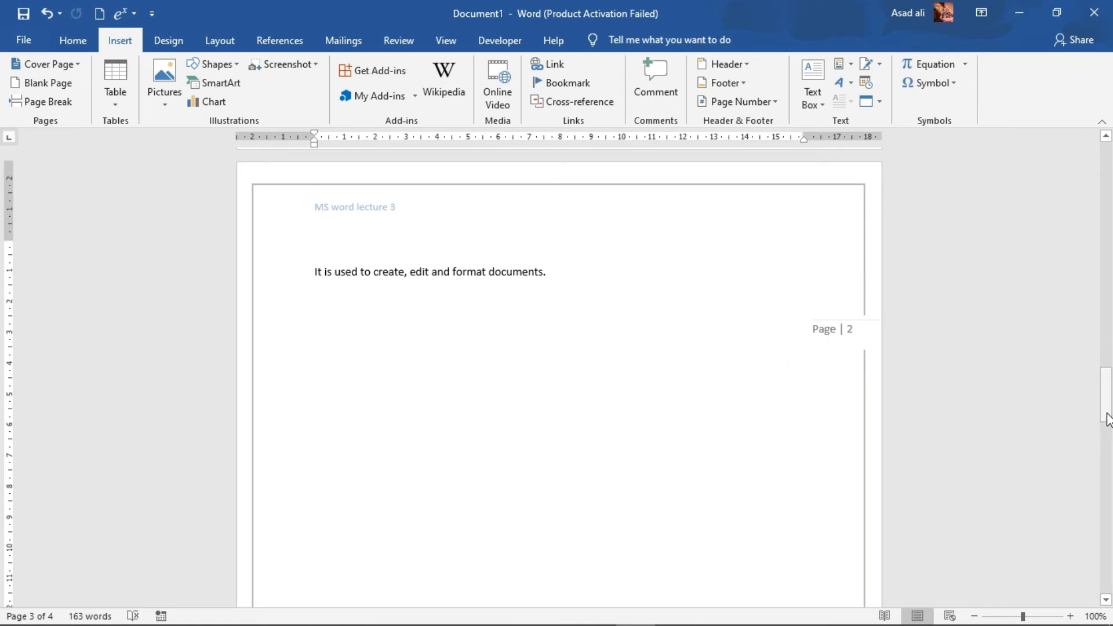
Step: Insert the built-in Grid Quote text box on the empty line below the "create" link on page 2
drag(1107, 417, 1109, 307)
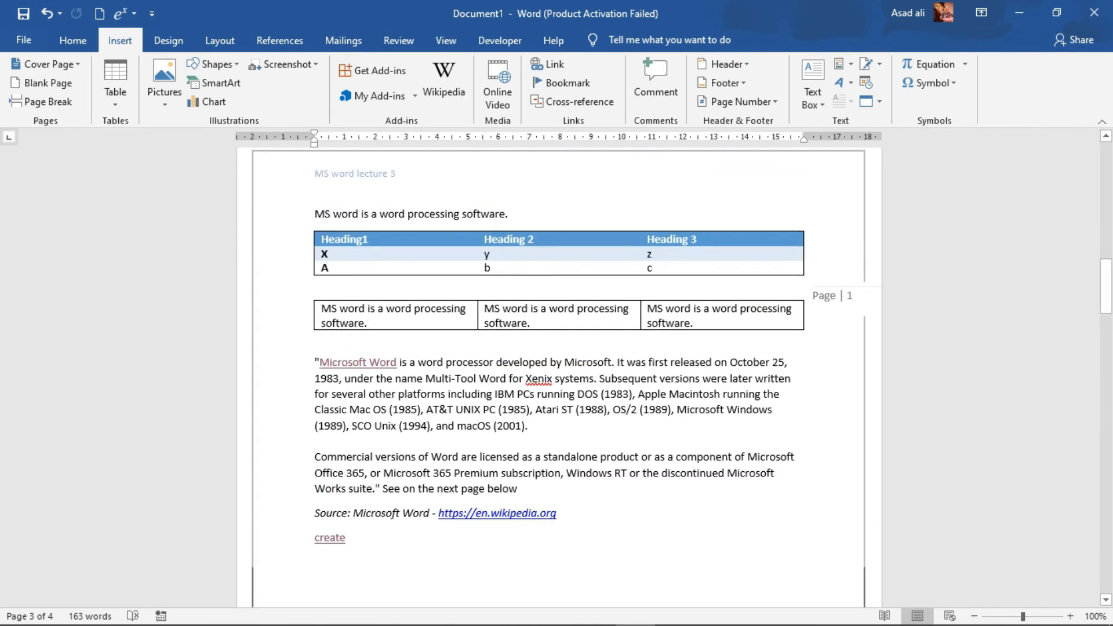
click(315, 561)
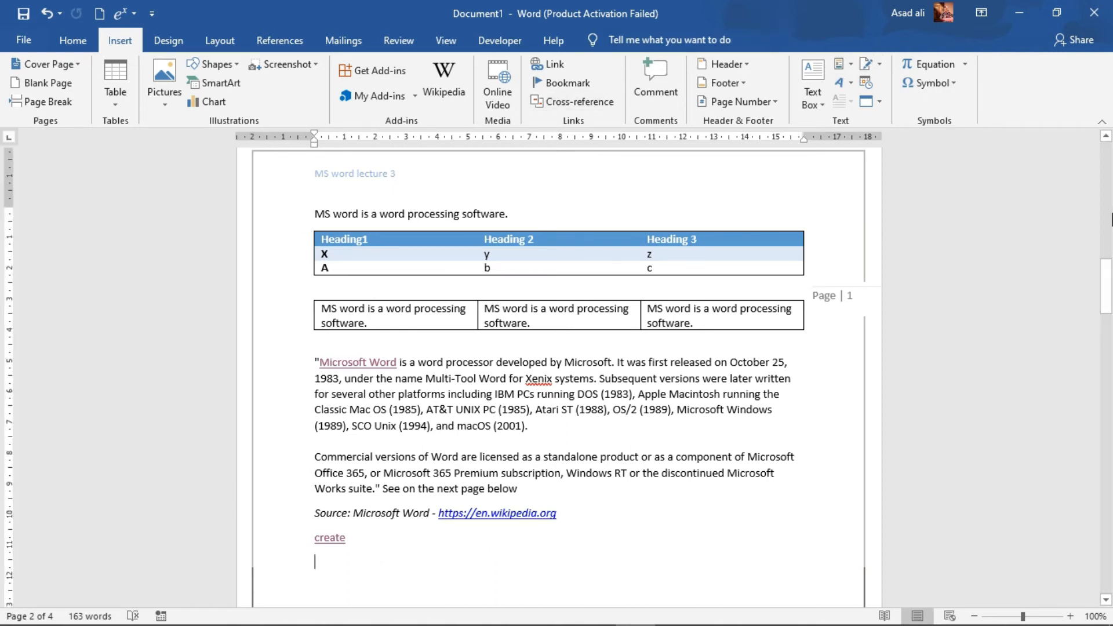
scroll(1109, 280, down, 1)
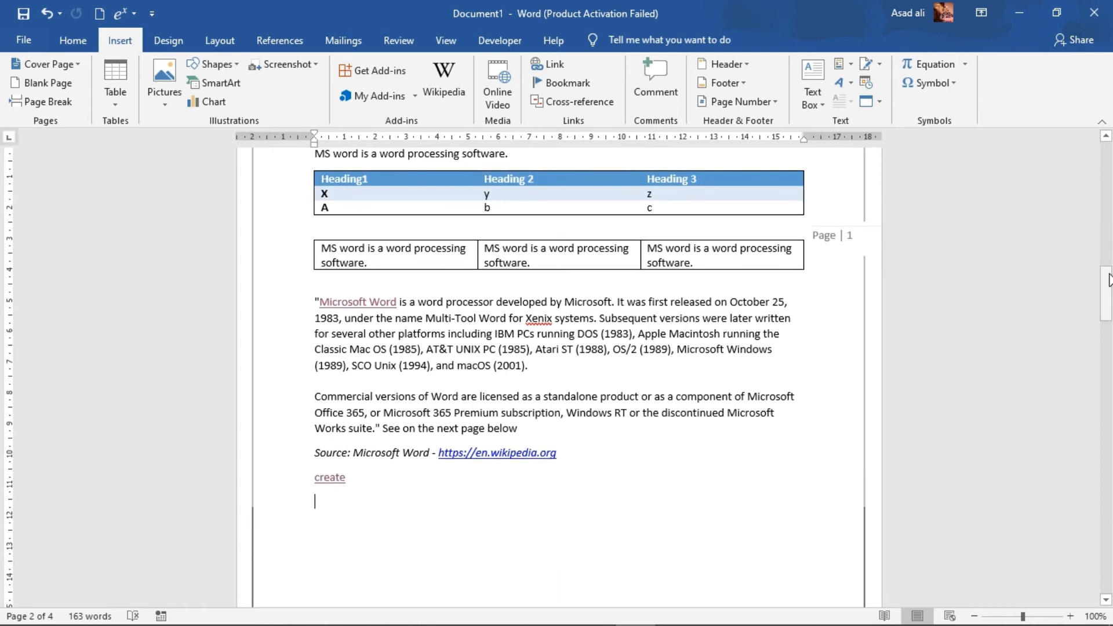
click(817, 82)
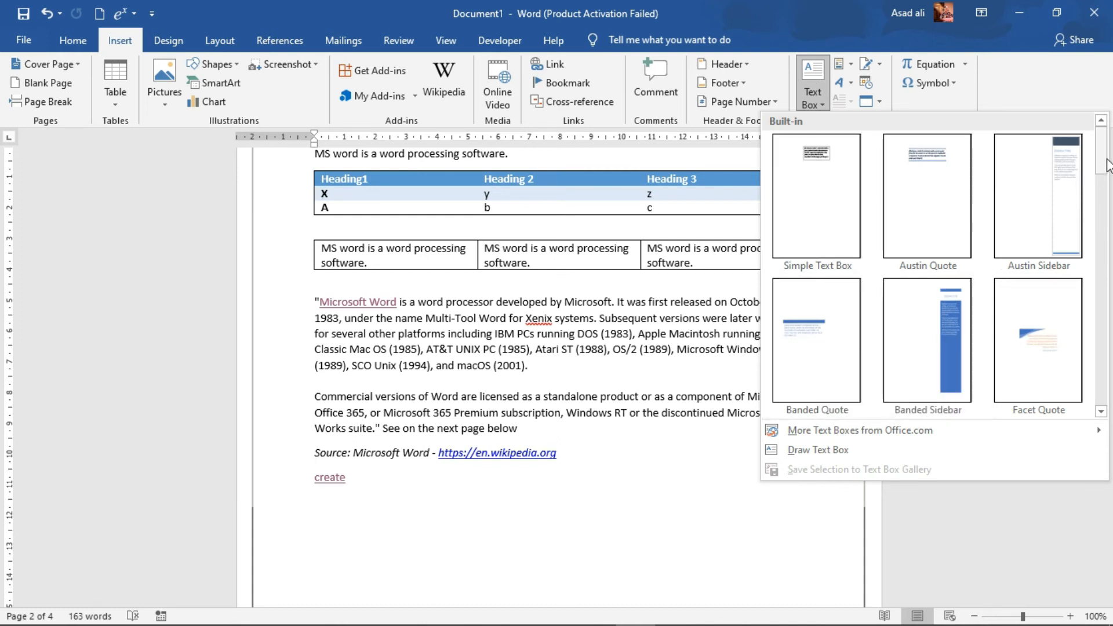
drag(1107, 160, 1107, 220)
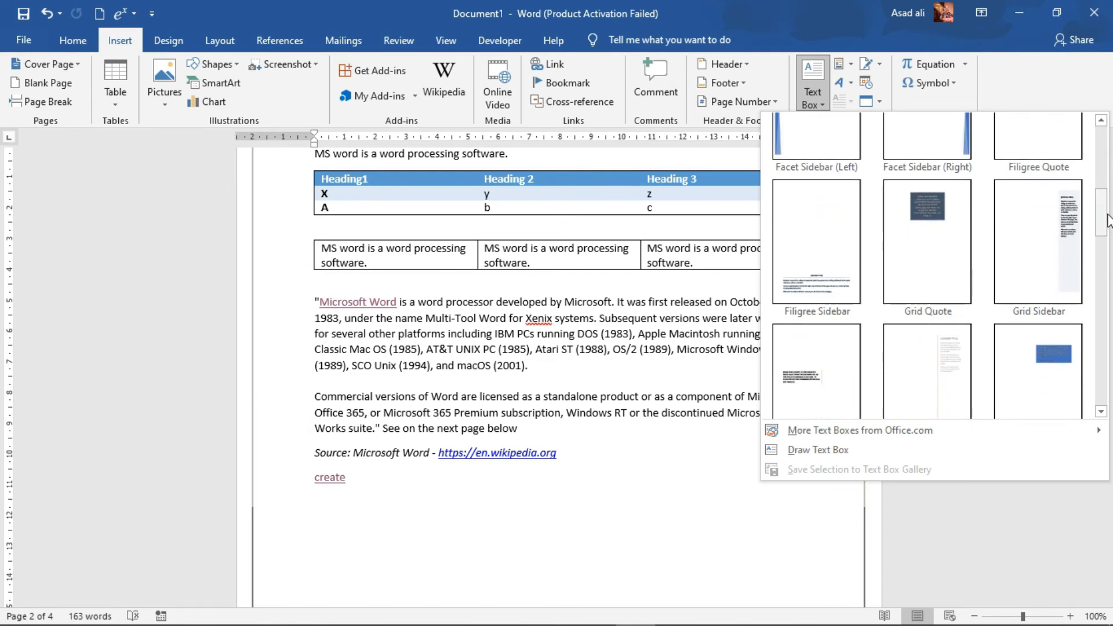
click(889, 248)
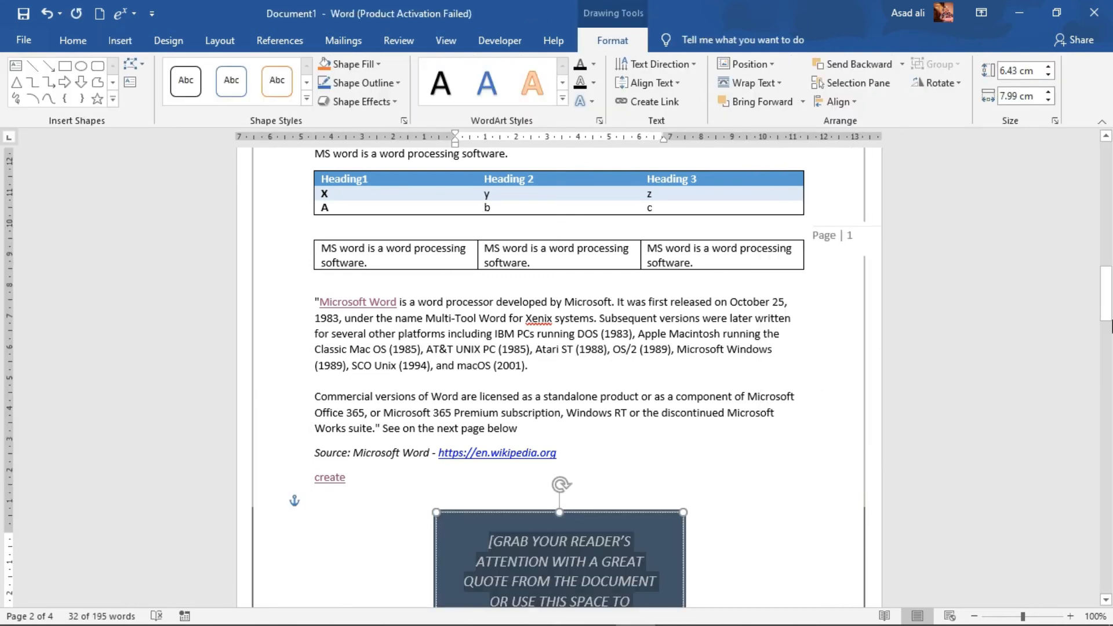
Step: Delete all the placeholder text in the Grid Quote text box
scroll(1111, 328, down, 3)
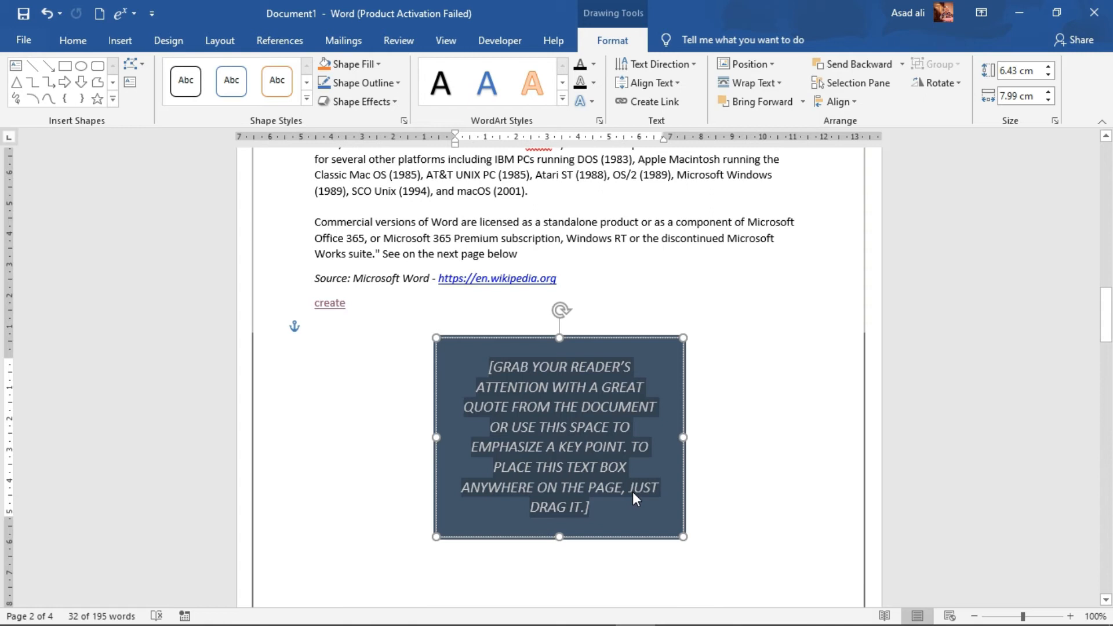
click(595, 508)
key(ctrl+a)
key(Delete)
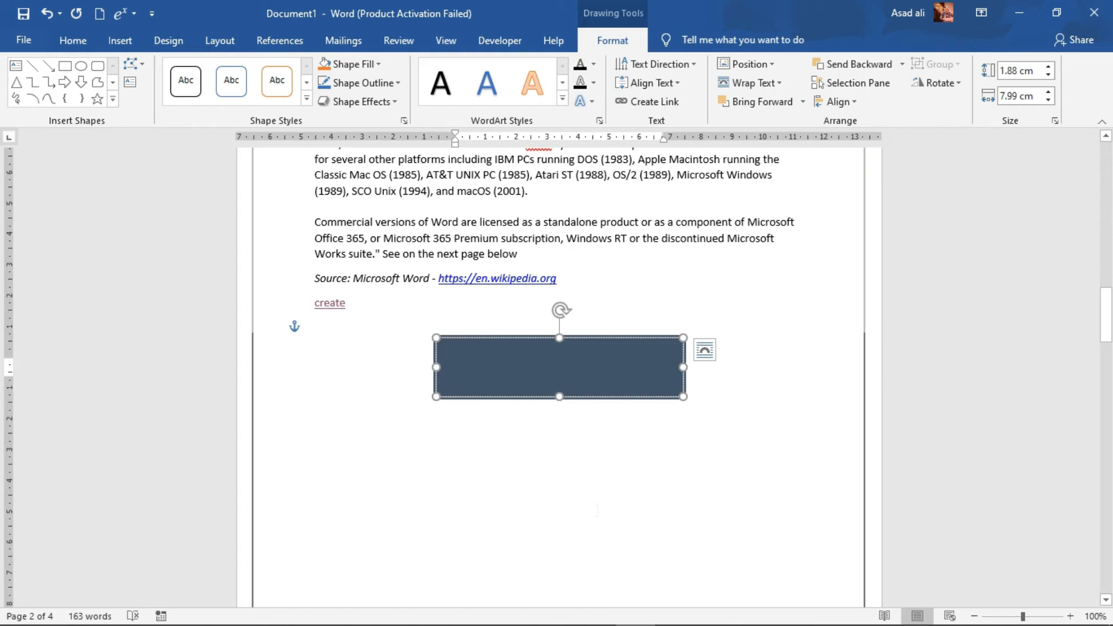
text(L)
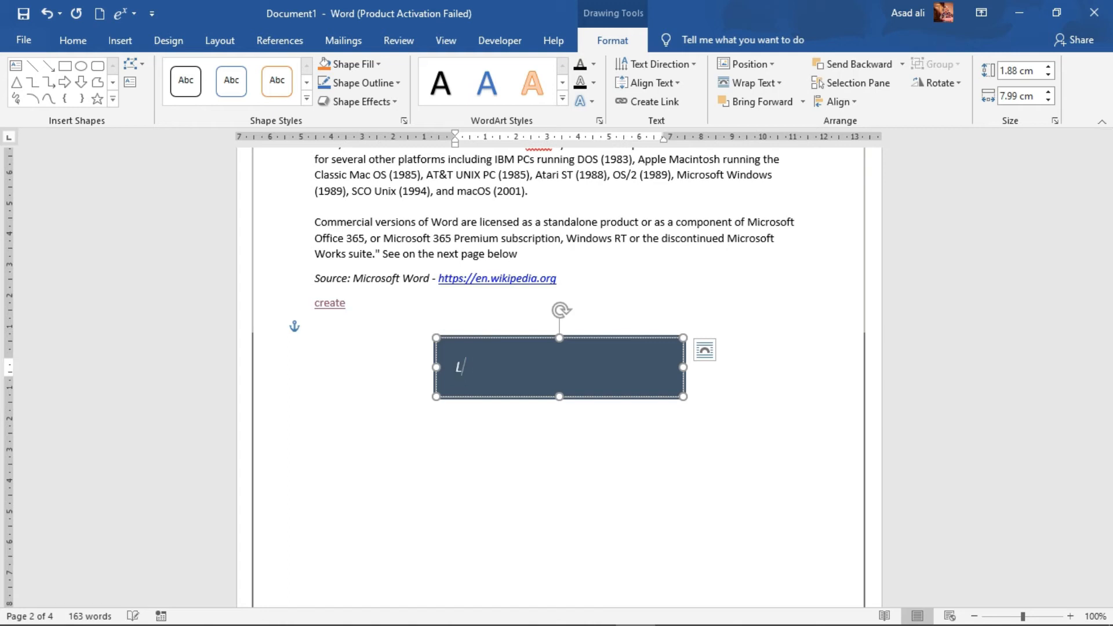
text(EARIN)
key(BackSpace)
key(BackSpace)
key(BackSpace)
key(BackSpace)
key(BackSpace)
key(BackSpace)
Step: Enter the quote “PRACTICE MAKES A MAN PERFECT.” in the text box, enclosed in quotation marks
text(PRACTICE MAKES )
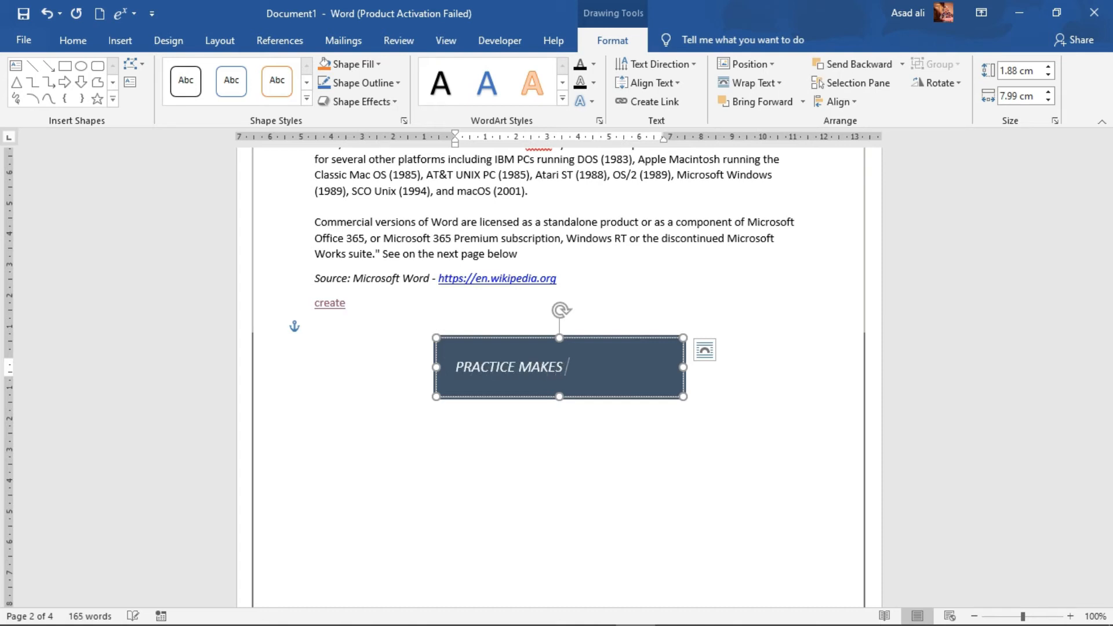
text(A MAN PERFE)
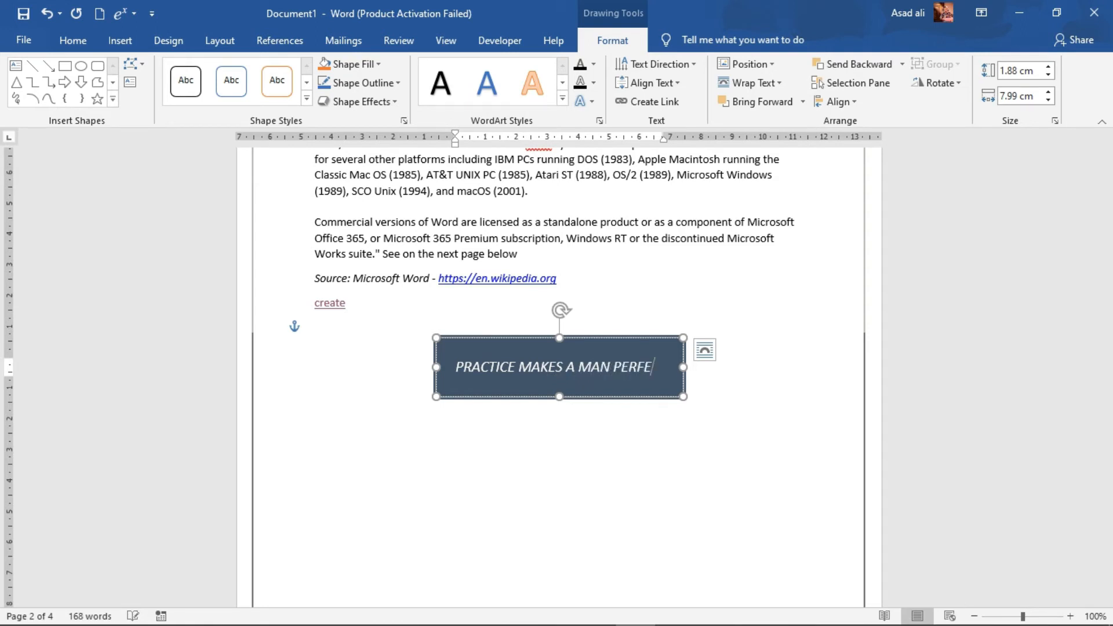
text(CT)
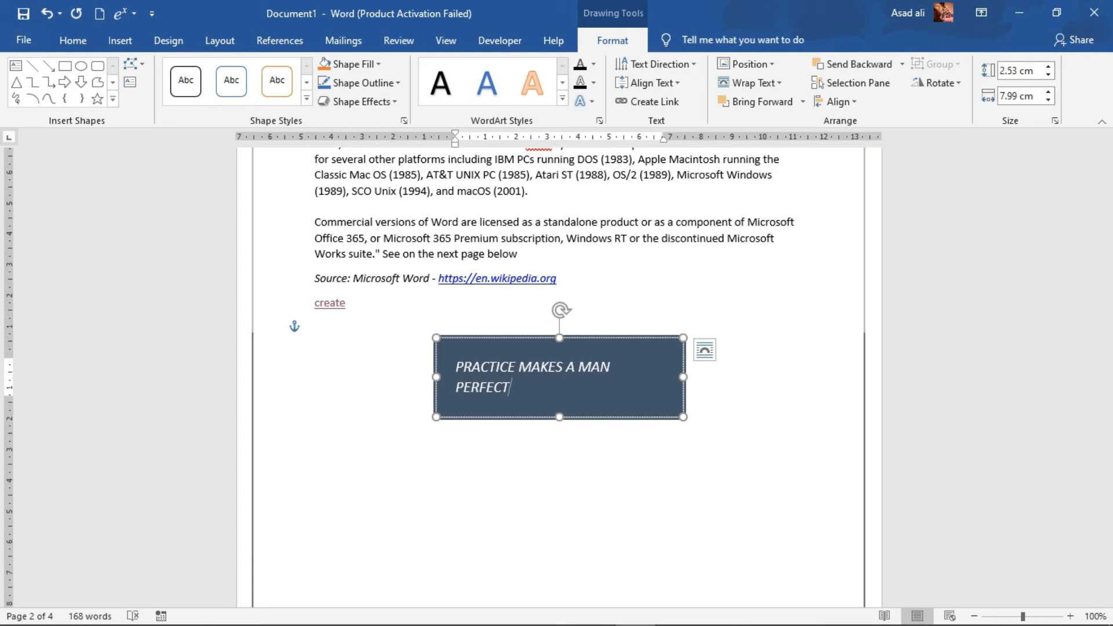
text(.)
text(")
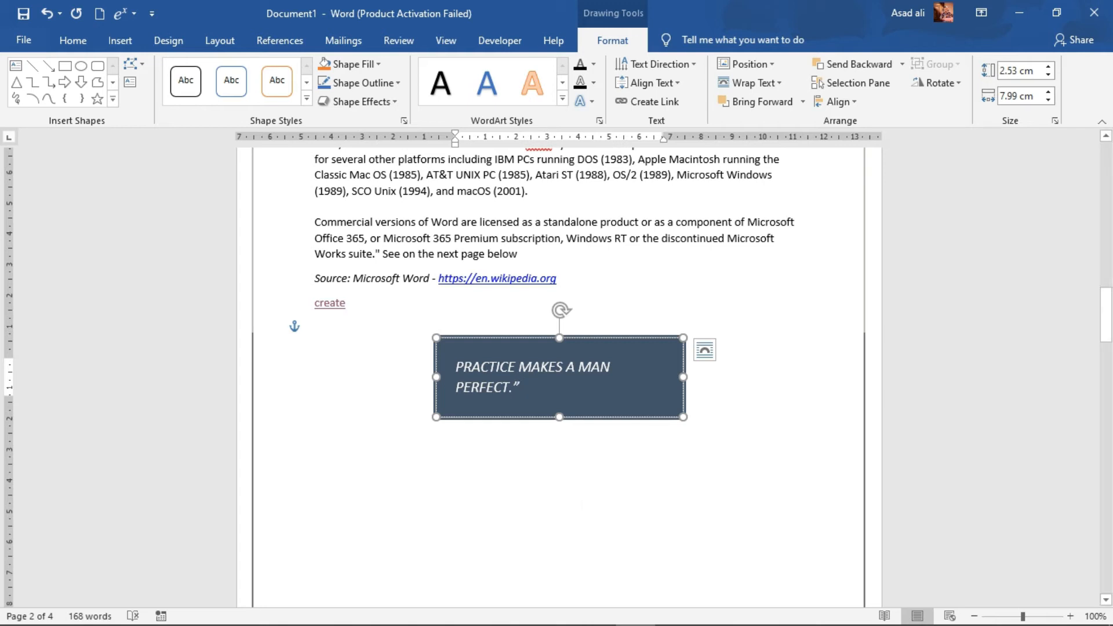
click(456, 365)
text(")
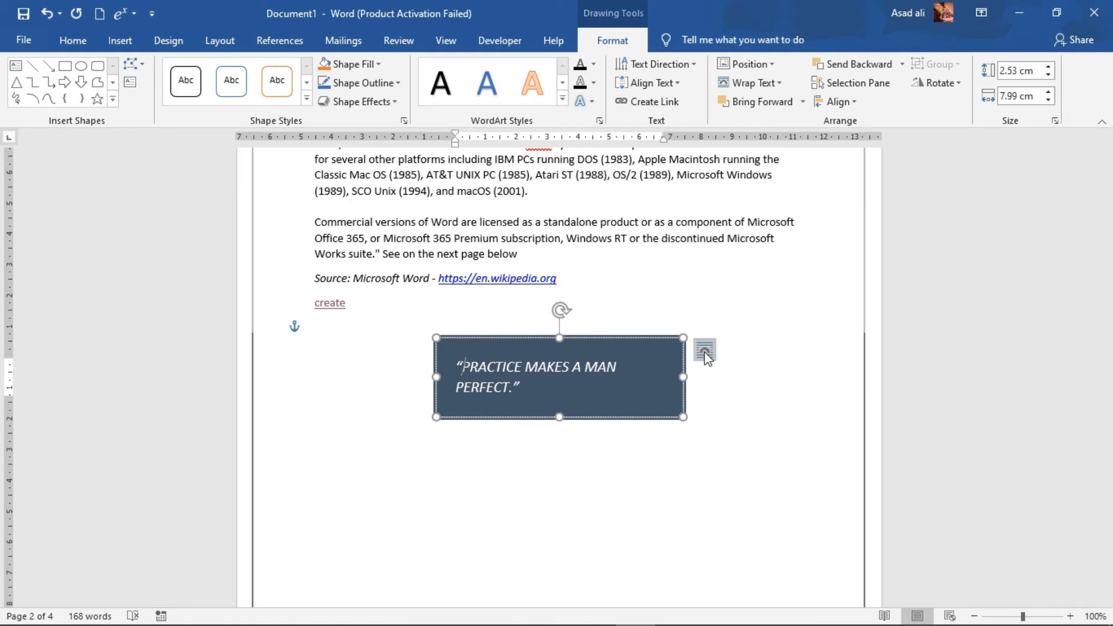
Step: Set the quote box's text wrapping to In Front of Text, trying the Tight and Through wrapping options first
click(705, 350)
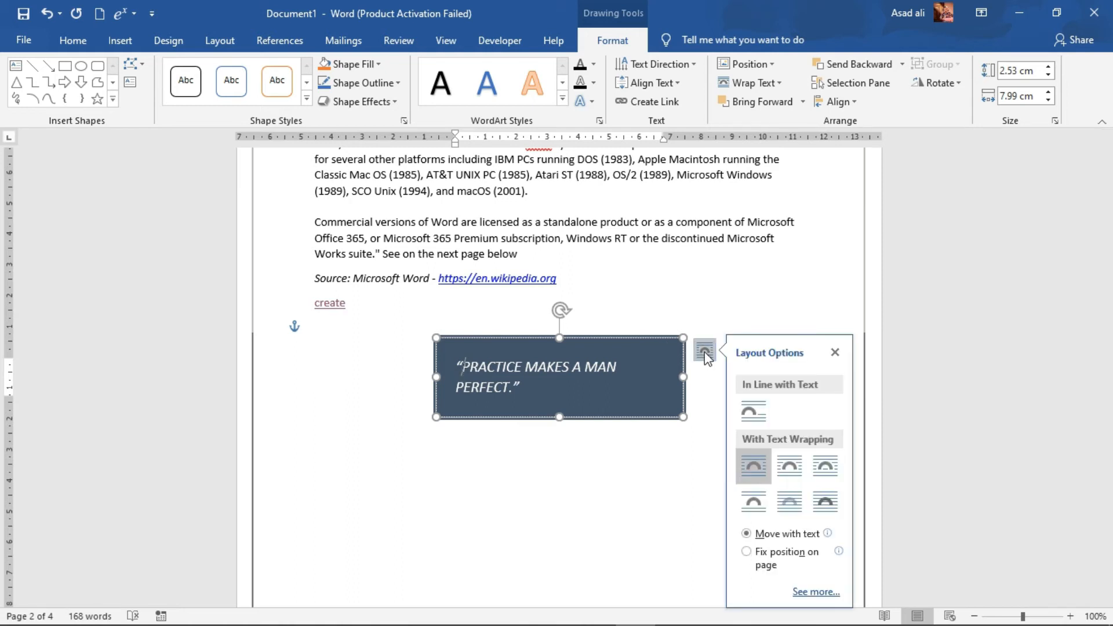
click(795, 473)
click(826, 473)
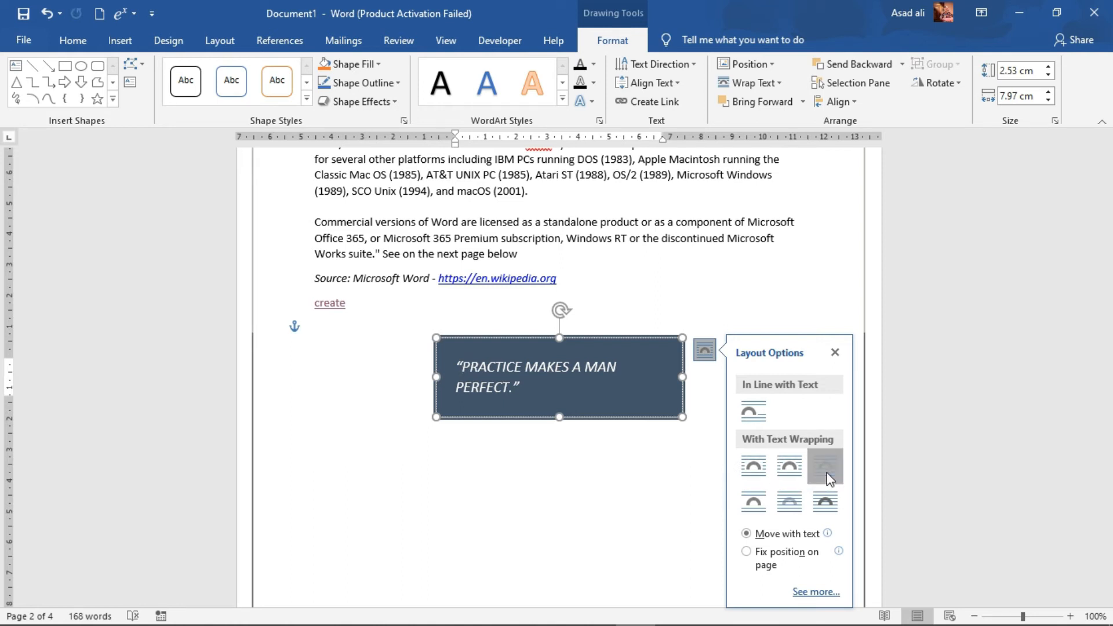
click(811, 508)
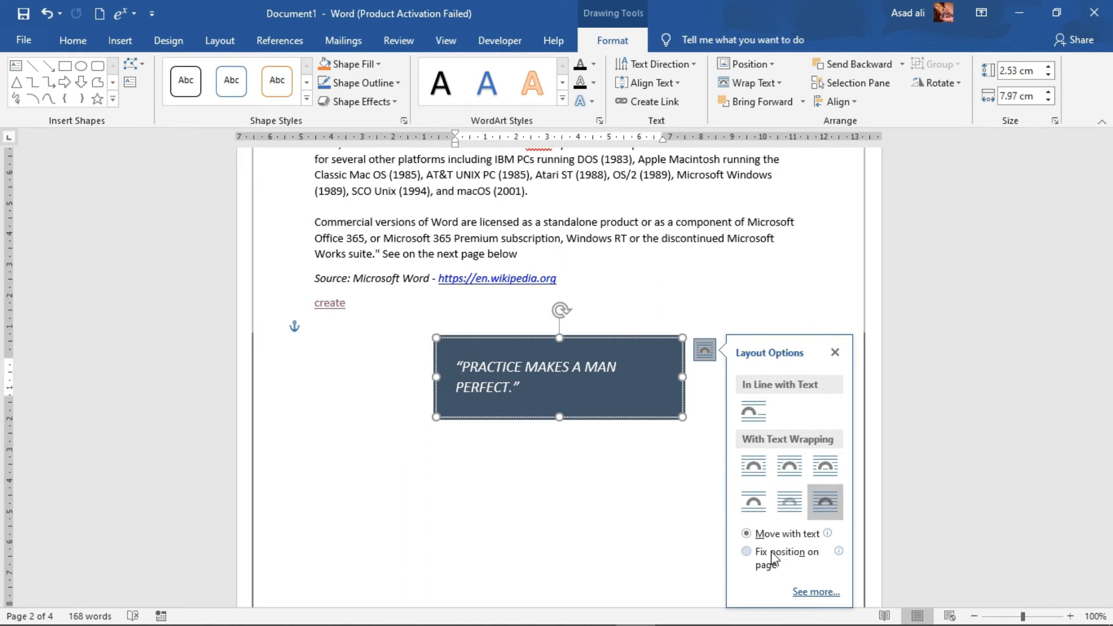
click(835, 352)
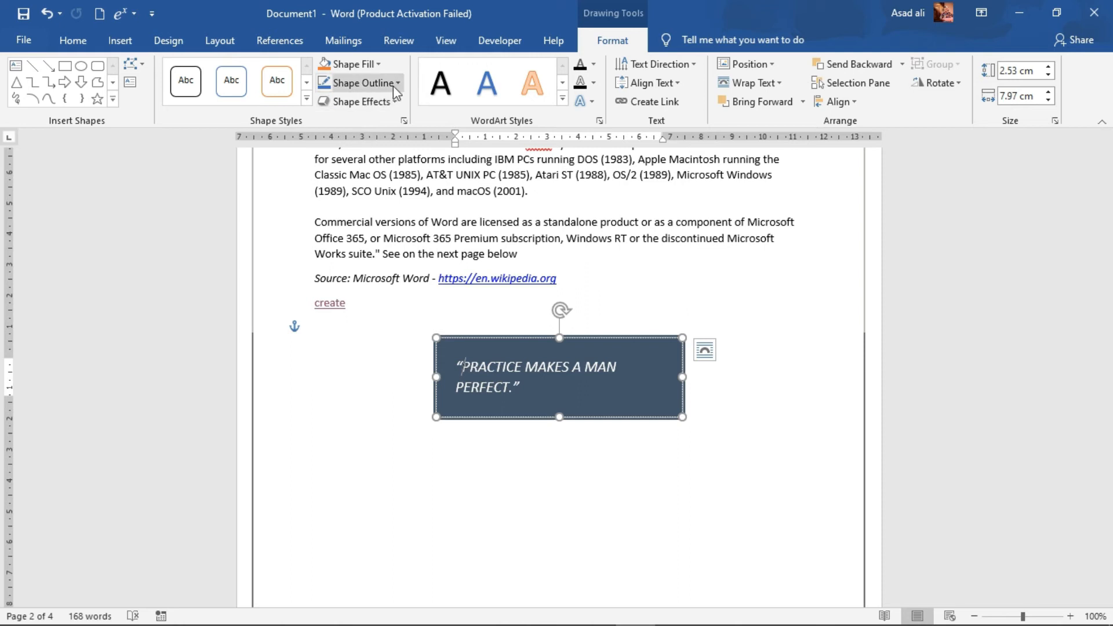
Step: Fill the quote box with a dark orange theme color, trying a lighter orange shade first
drag(520, 387, 462, 366)
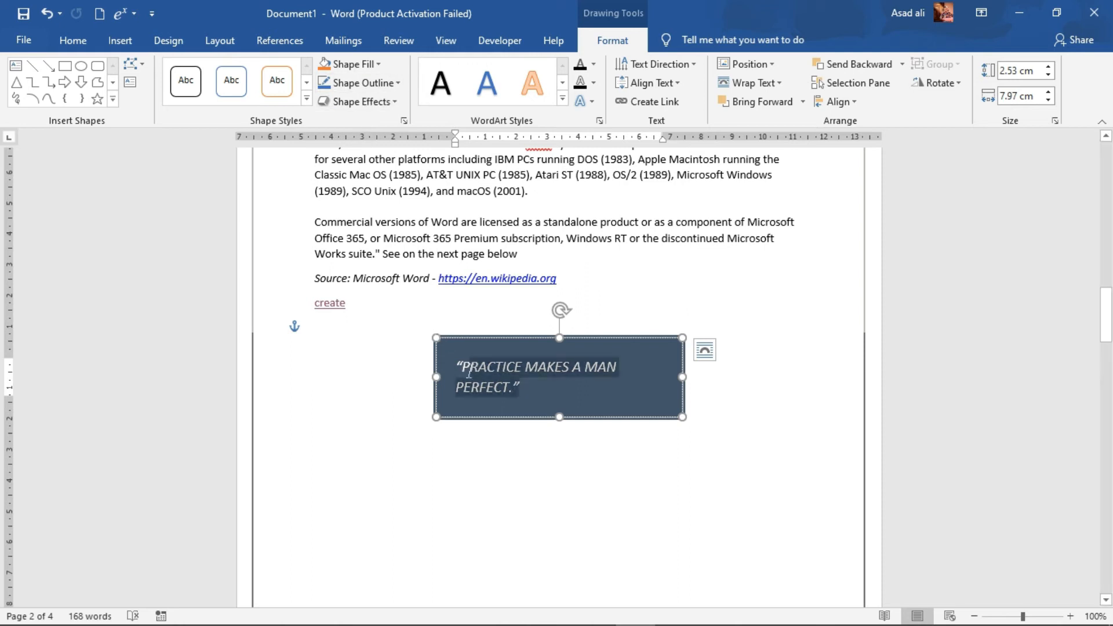
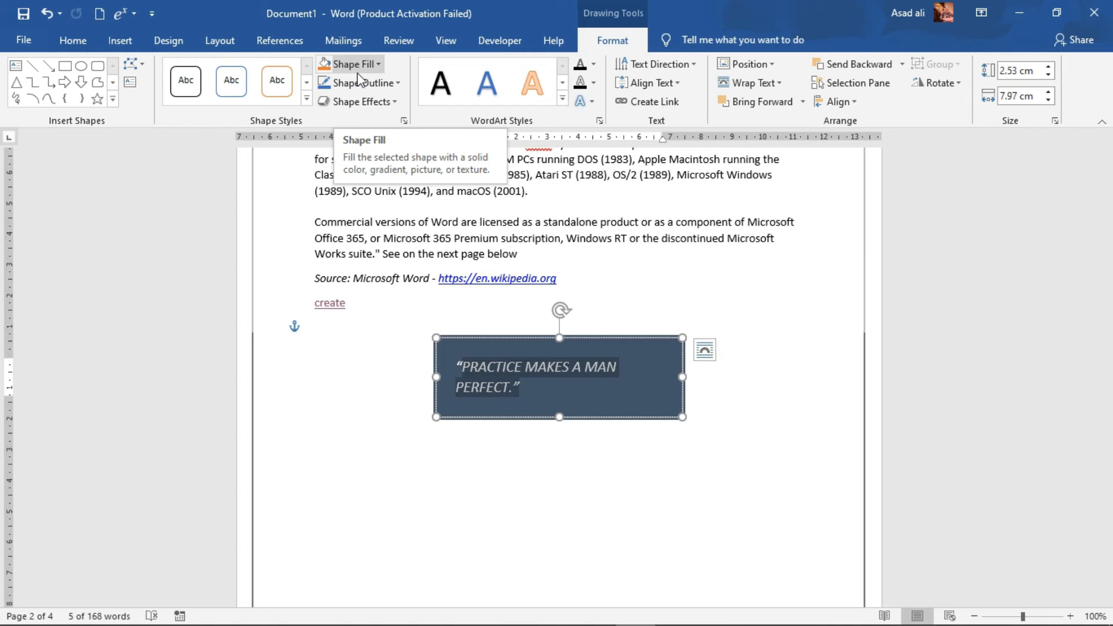
click(379, 67)
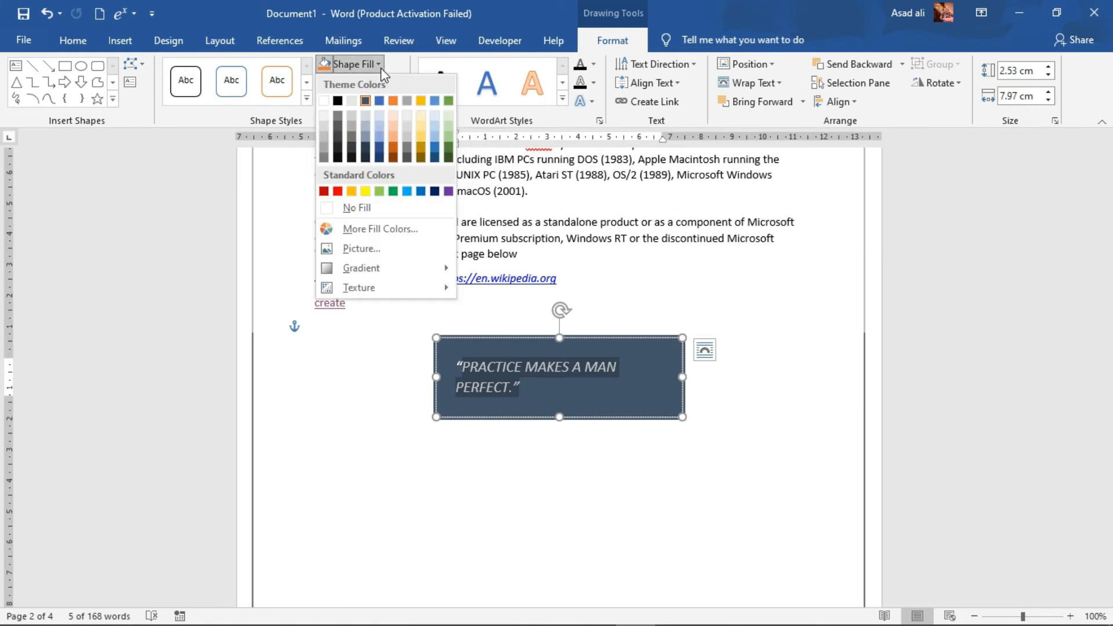
click(393, 140)
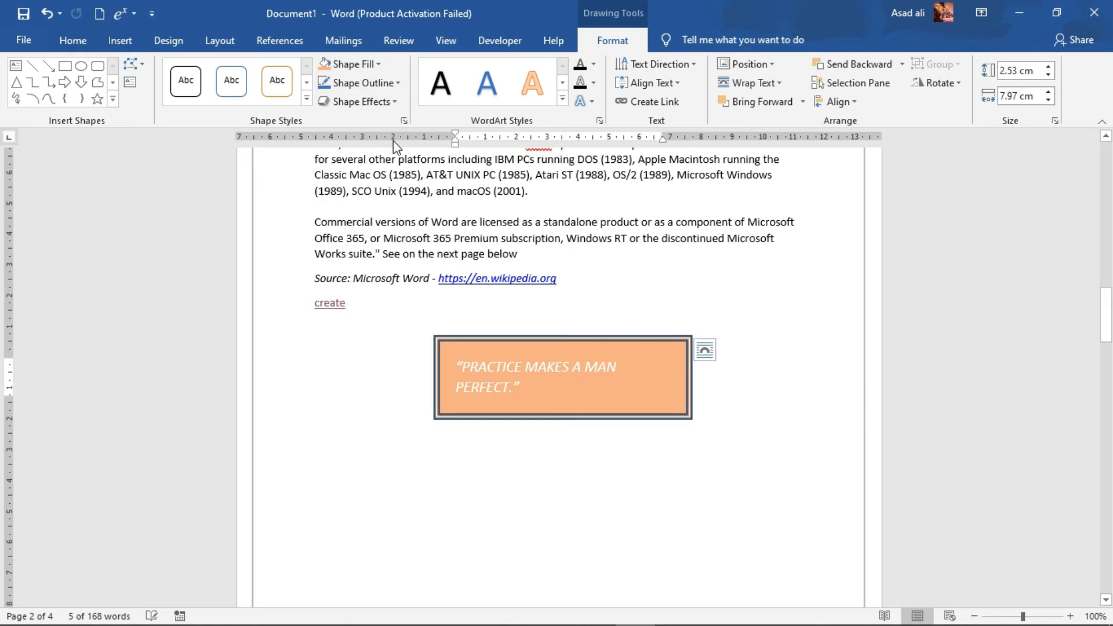
click(376, 66)
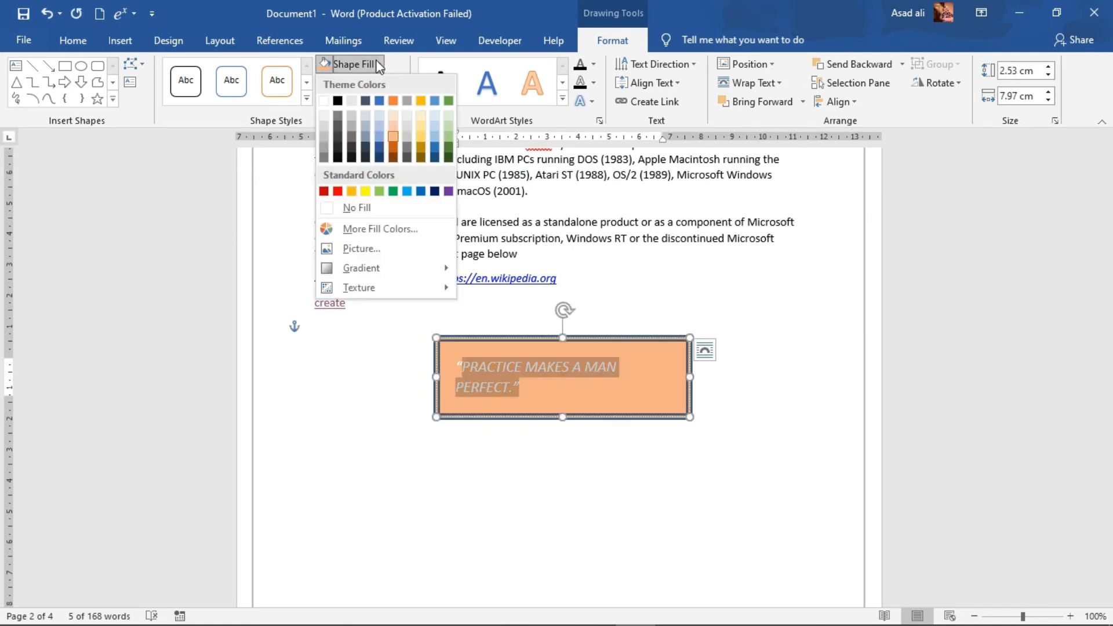
click(389, 153)
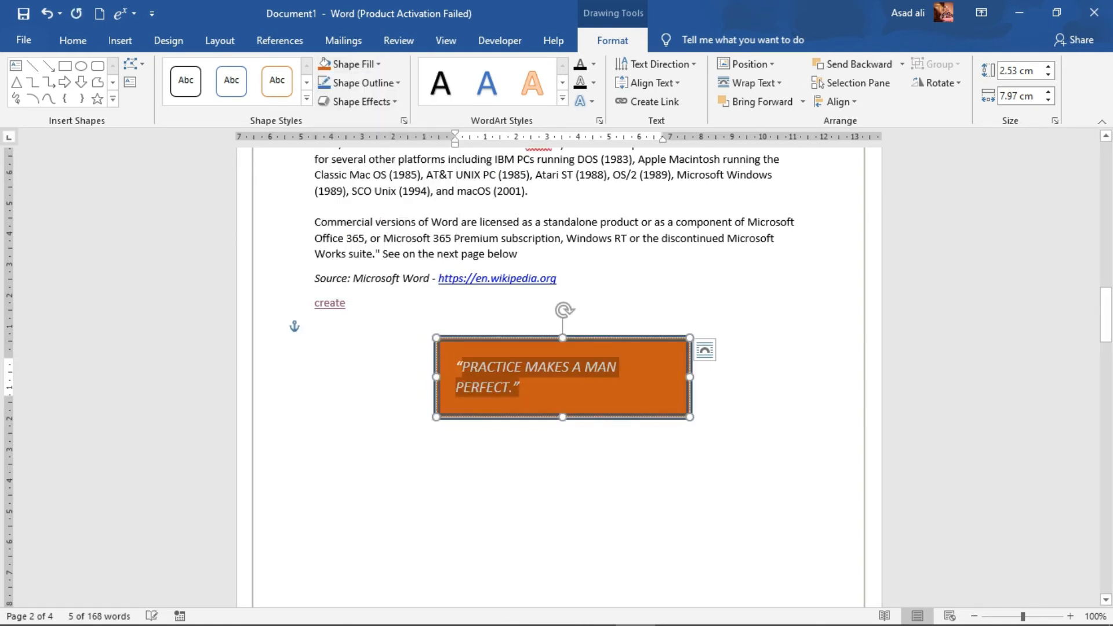
click(612, 460)
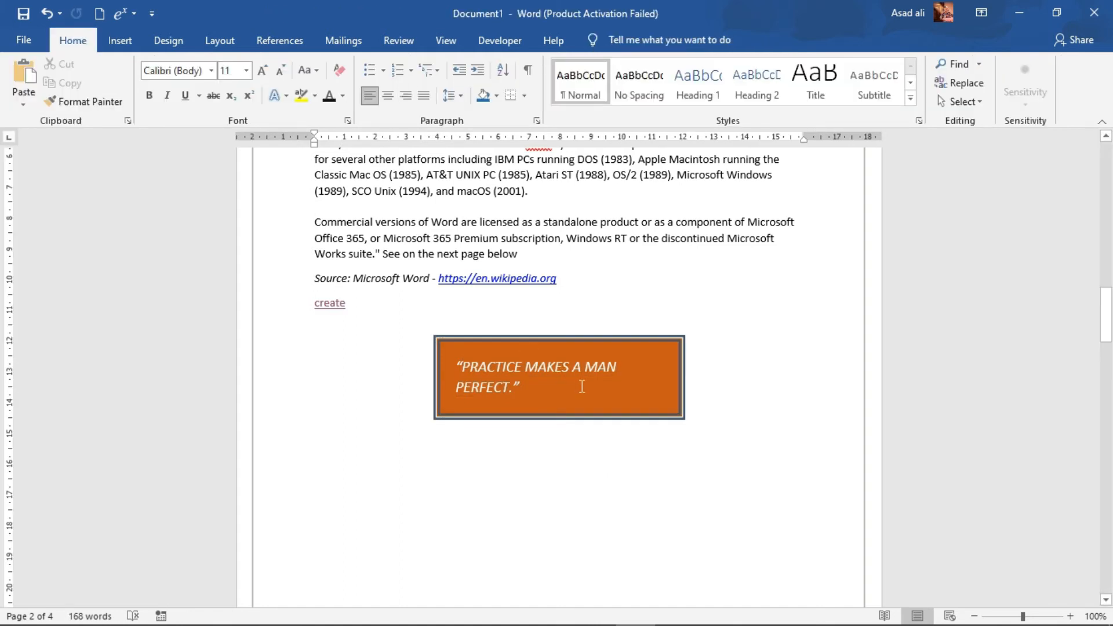
click(120, 45)
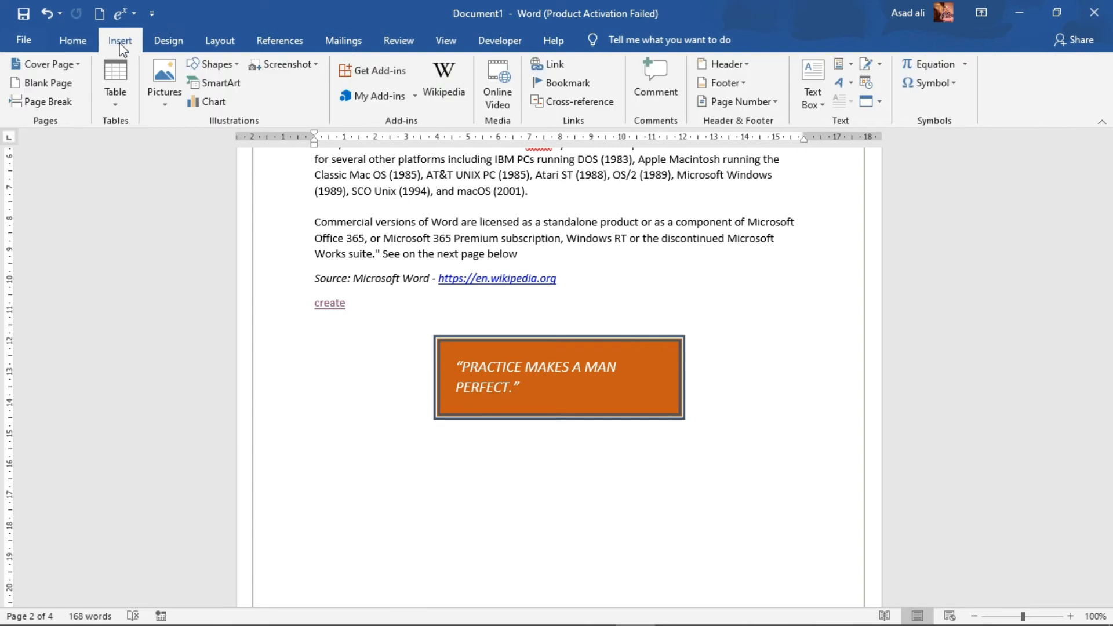
click(851, 65)
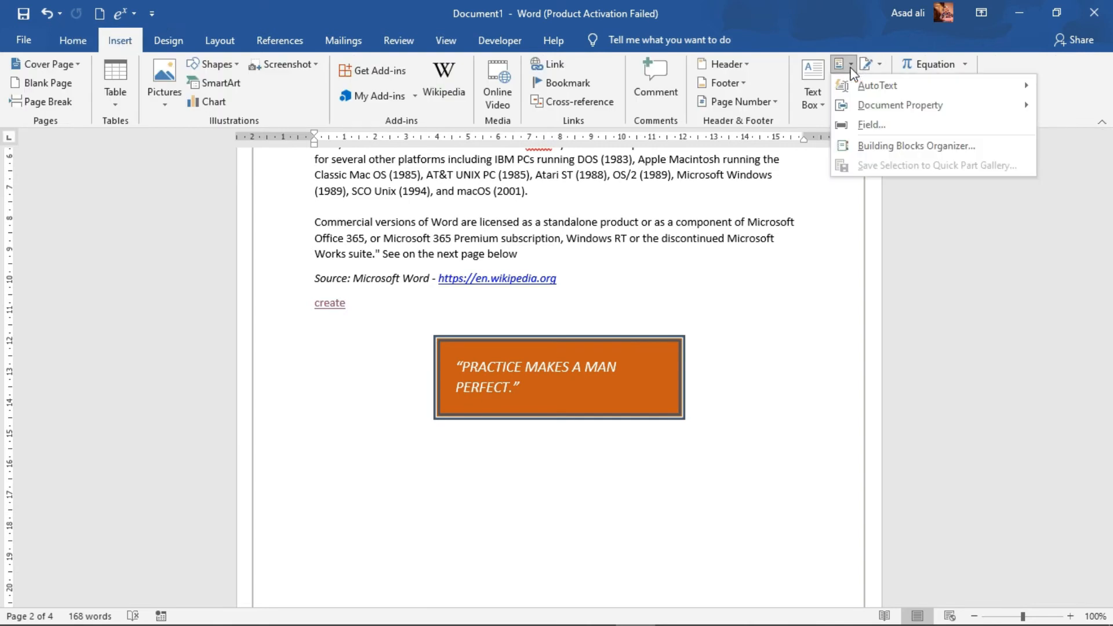
click(805, 340)
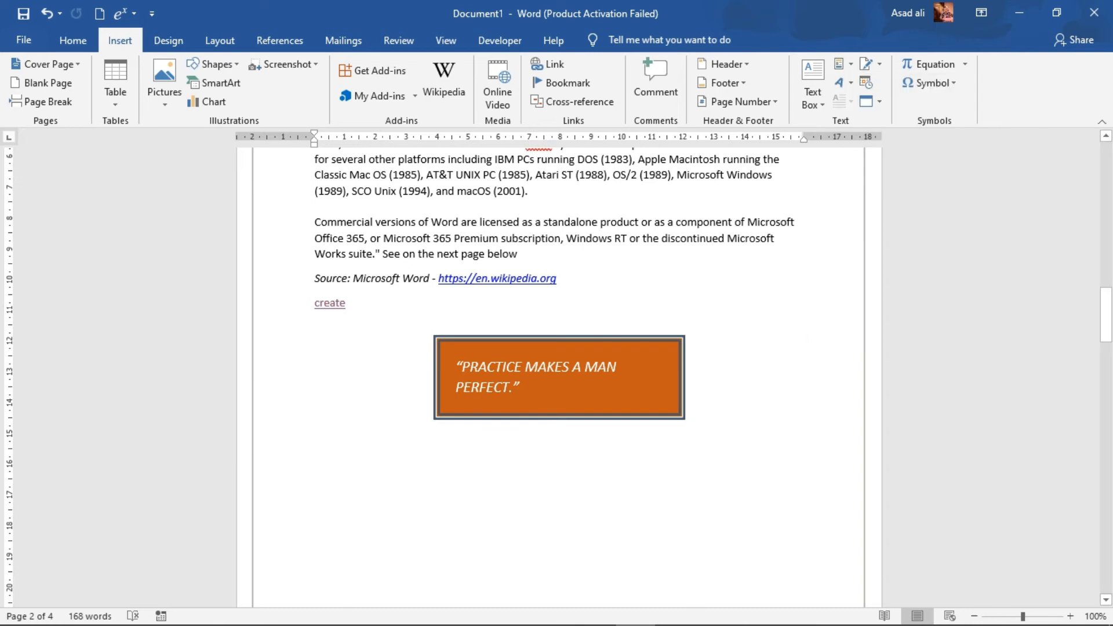
click(849, 84)
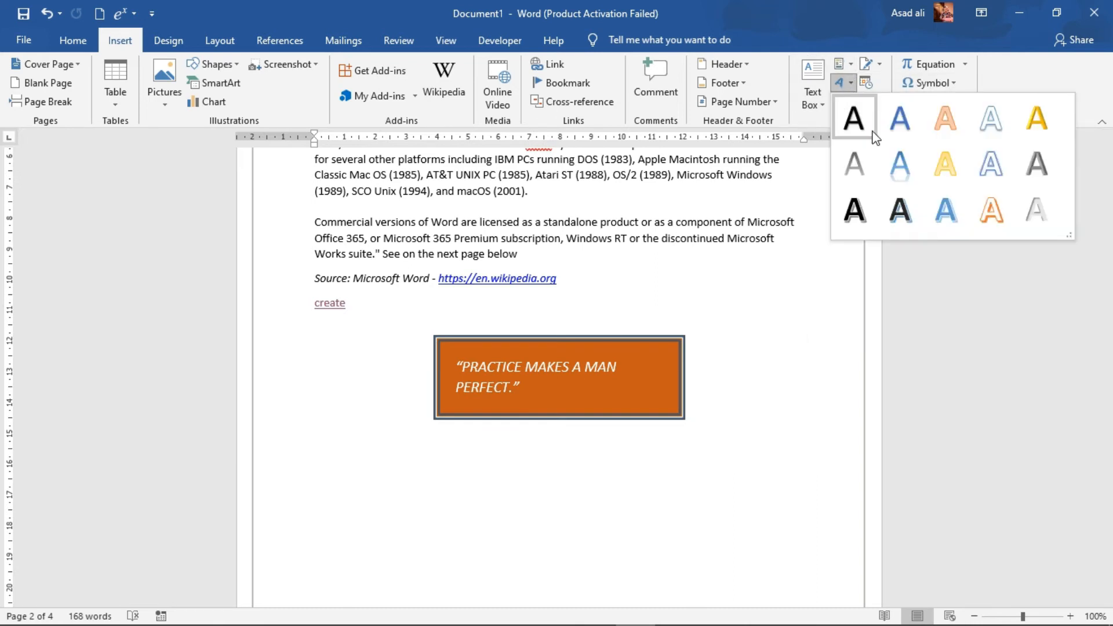
click(498, 469)
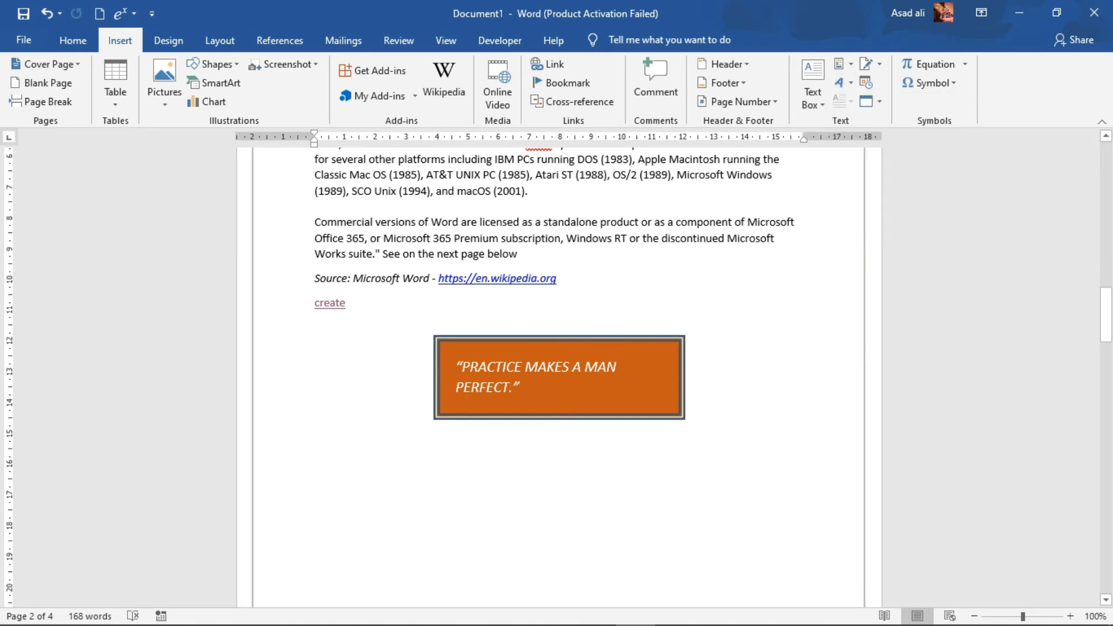
Step: Turn the word "Commercial" at the start of the second paragraph into WordArt in the white style with an orange outline
drag(315, 222, 371, 223)
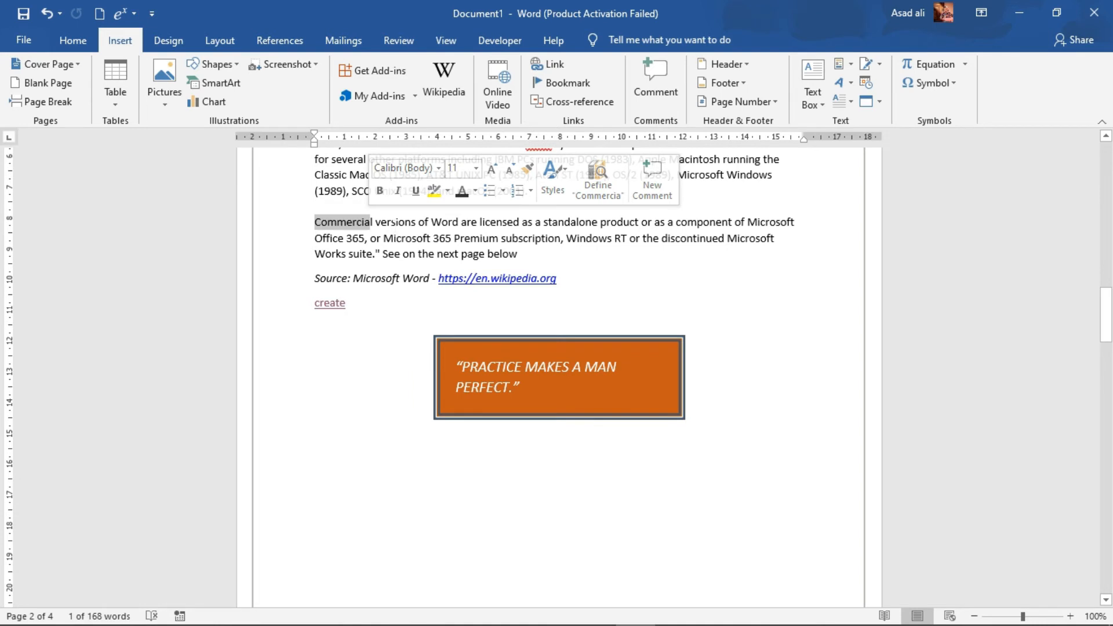
key(shift+Right)
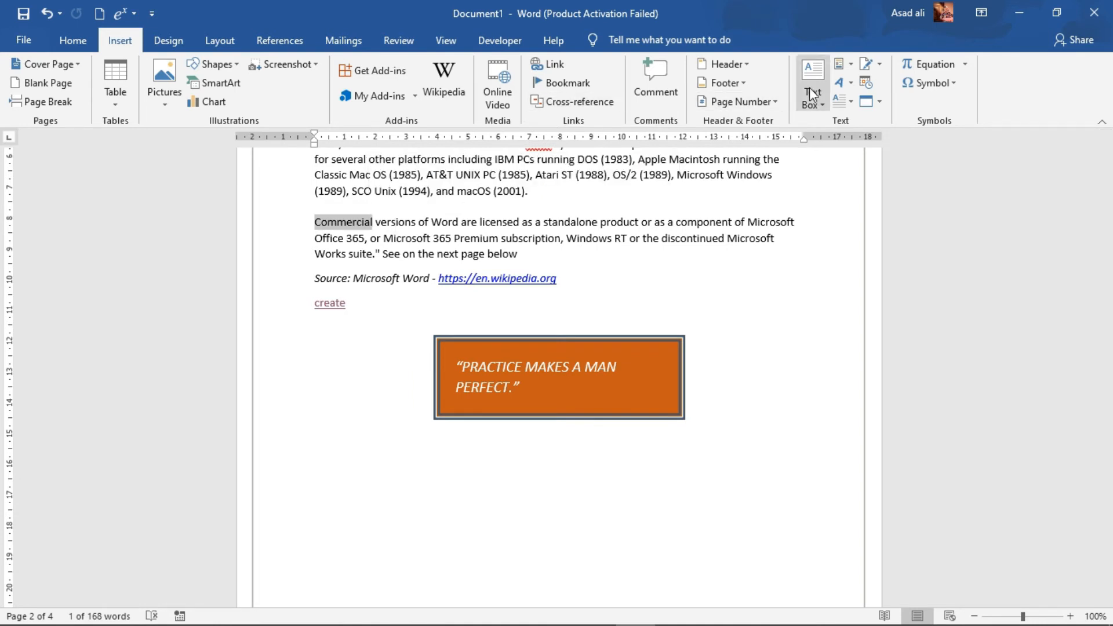
click(856, 82)
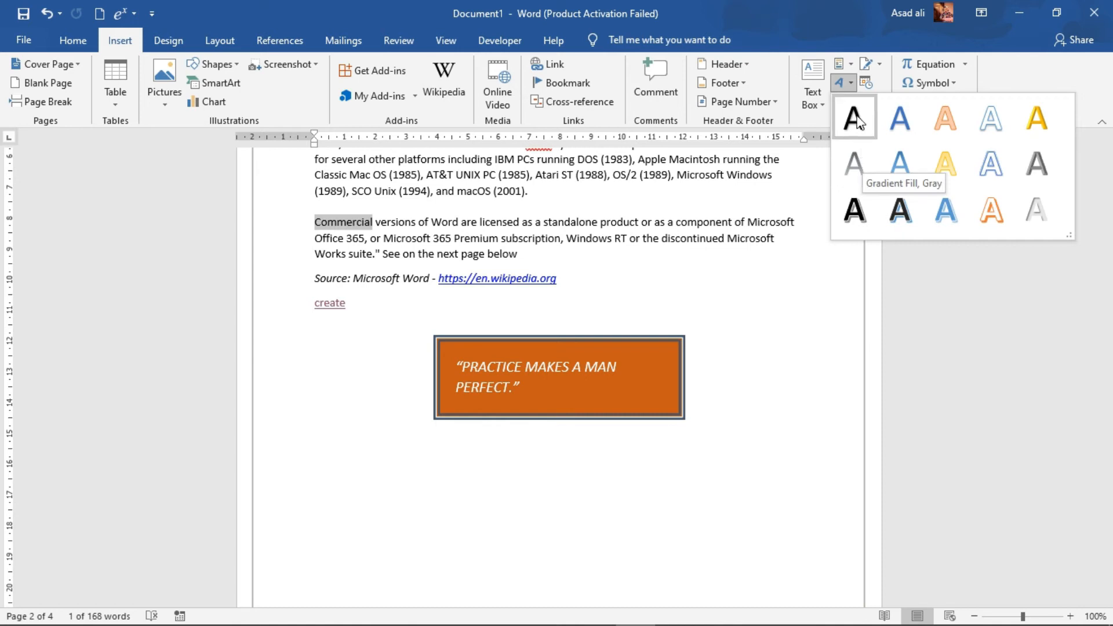
click(996, 205)
drag(1107, 316, 1108, 297)
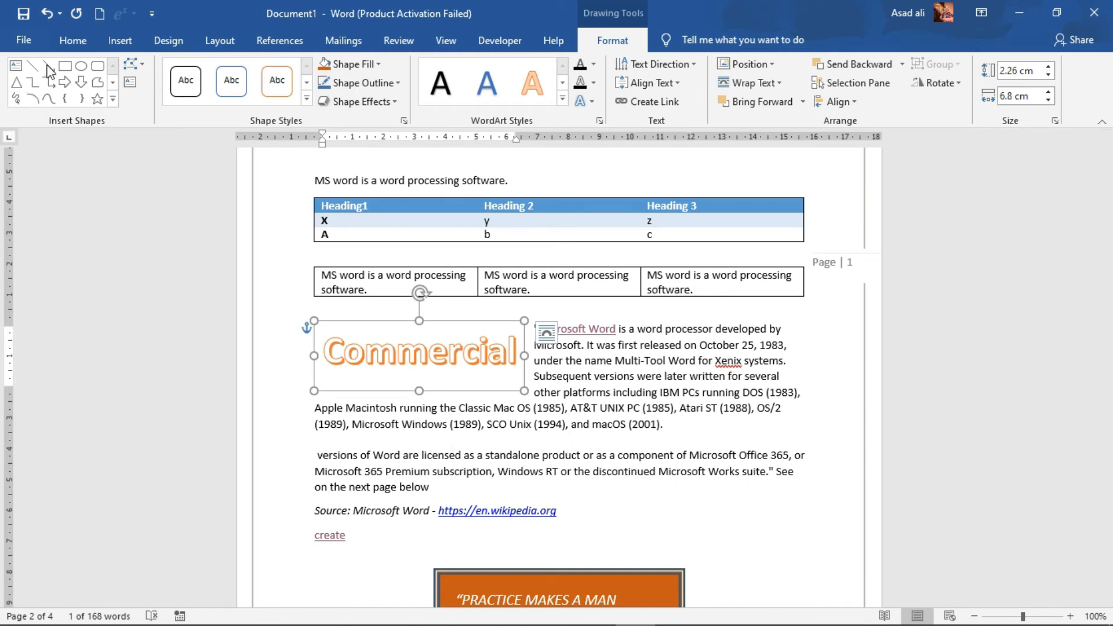
Step: Undo the WordArt conversion of the word "Commercial"
click(73, 41)
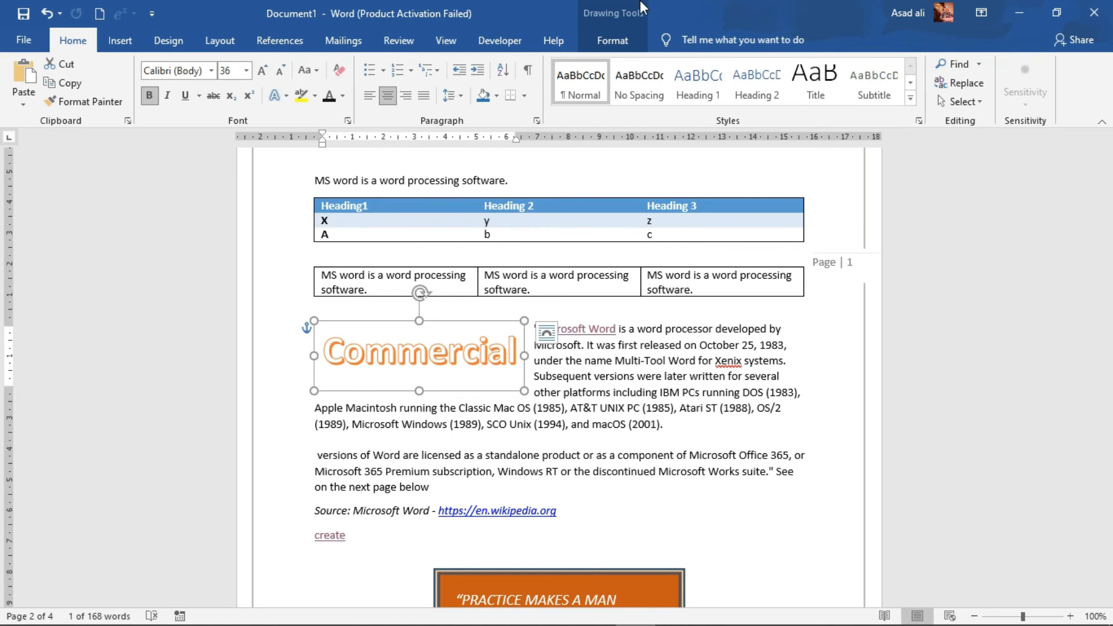
click(120, 41)
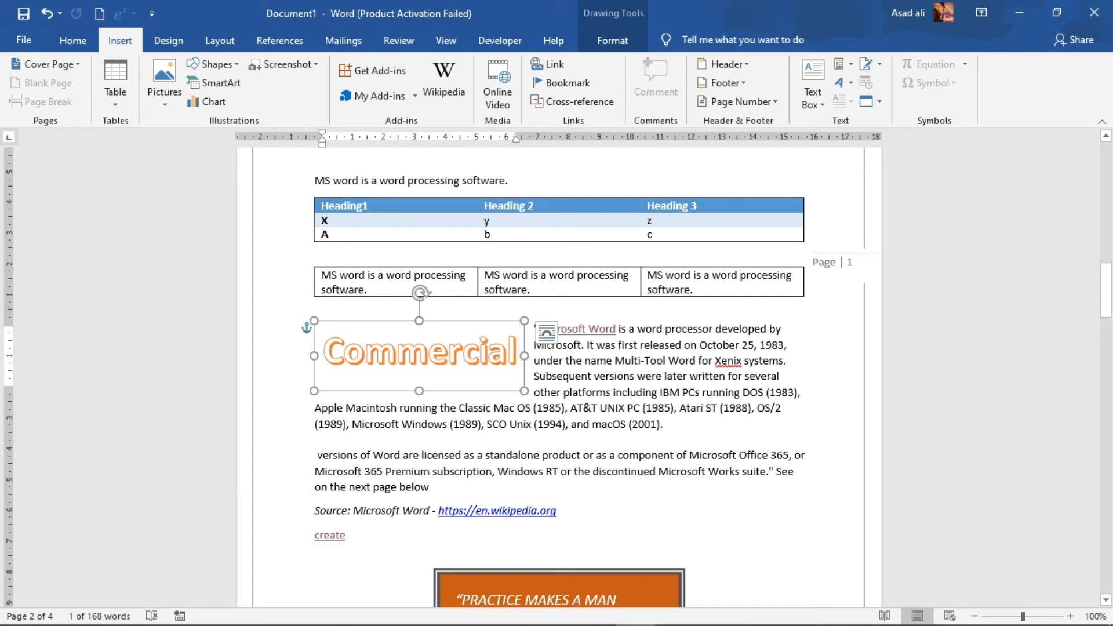
key(ctrl+z)
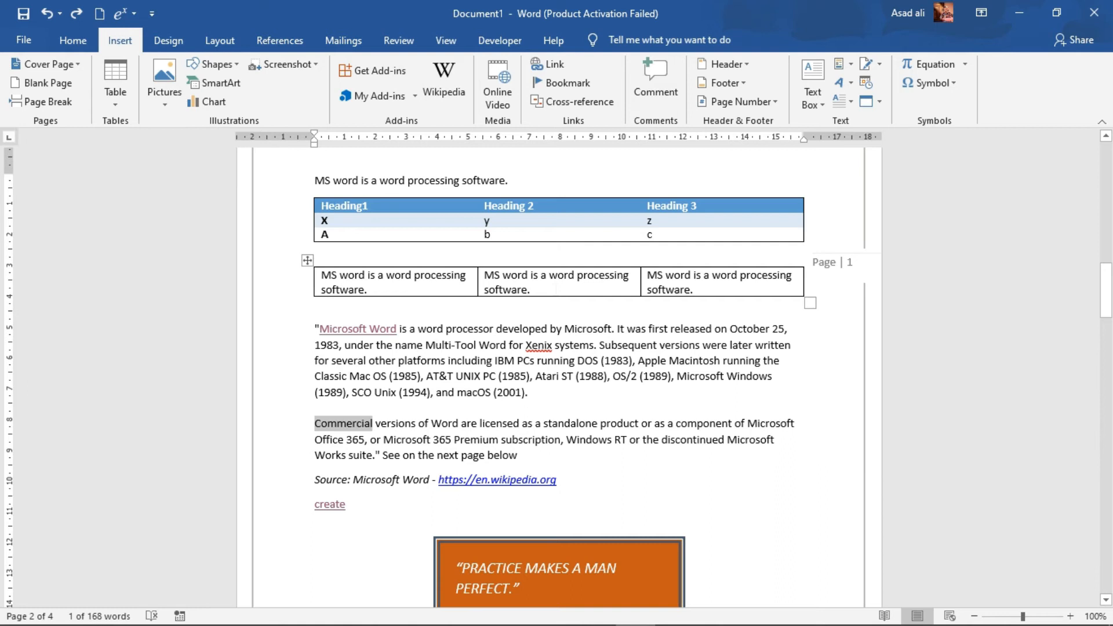
click(851, 103)
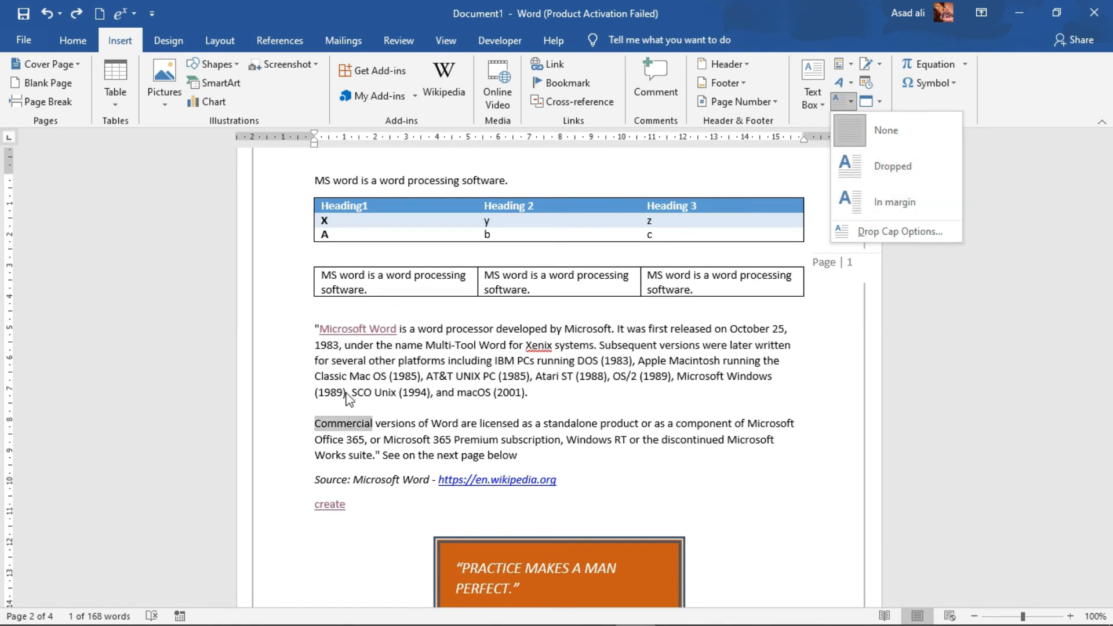
click(352, 439)
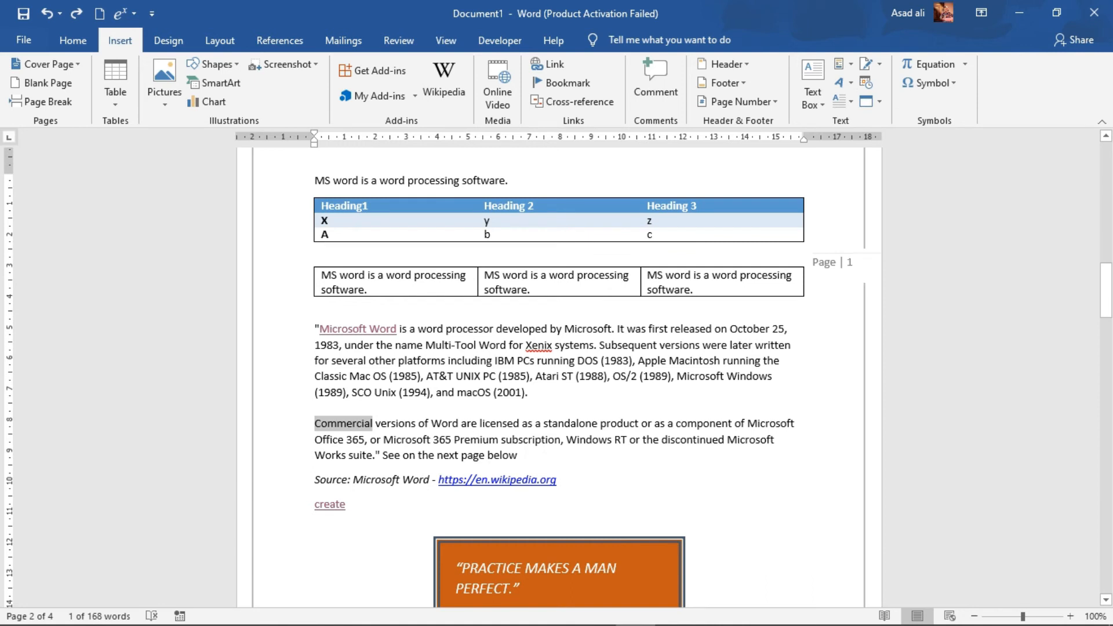
drag(343, 424, 516, 455)
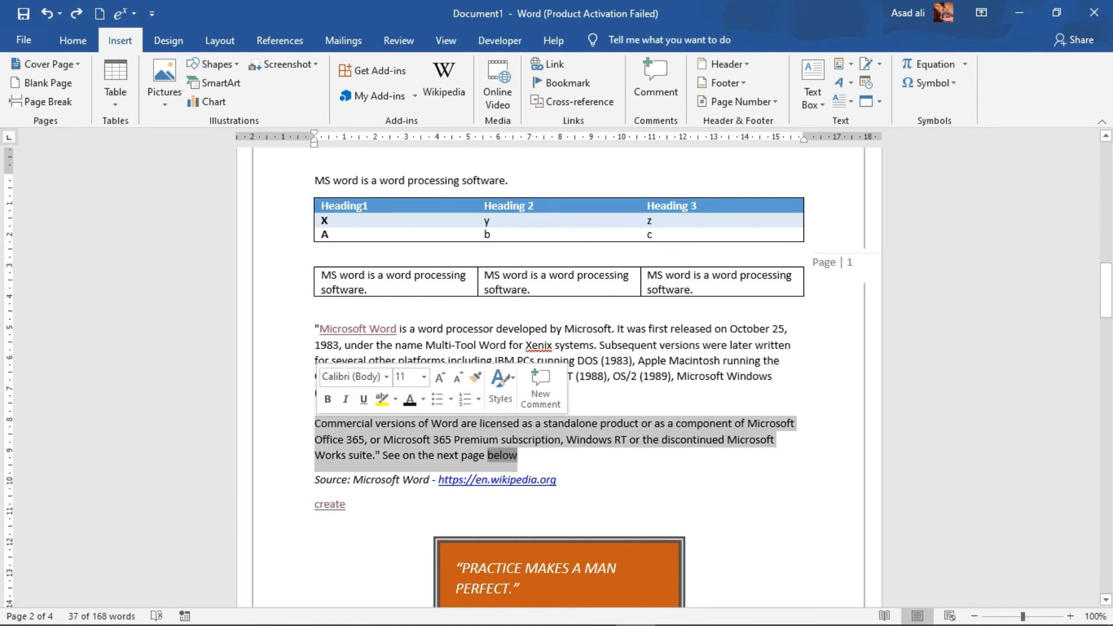
click(848, 102)
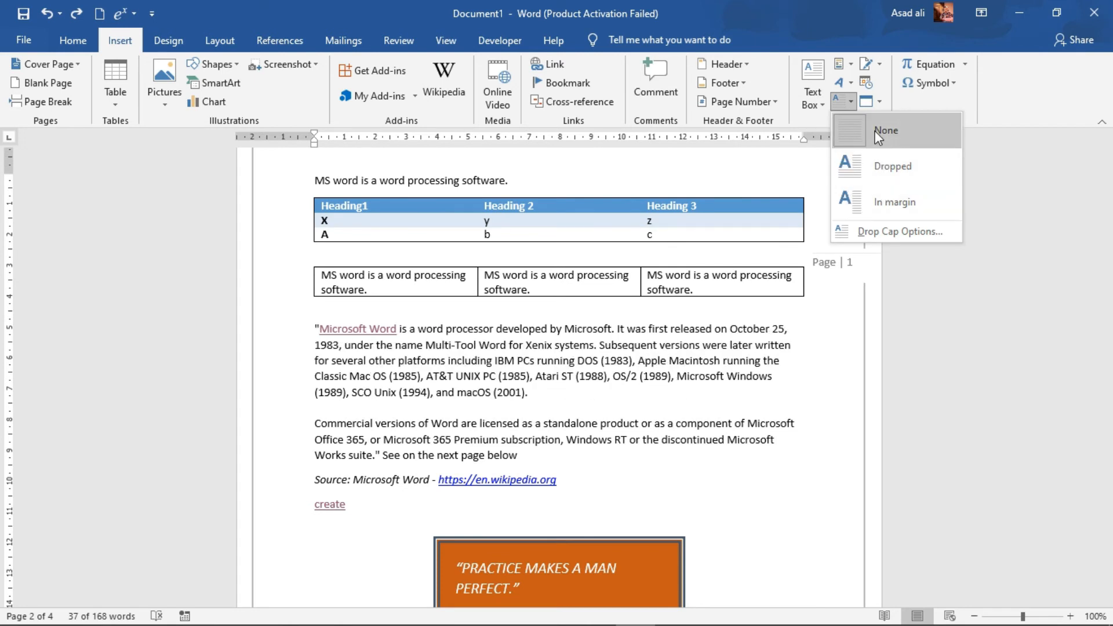
click(496, 419)
click(529, 393)
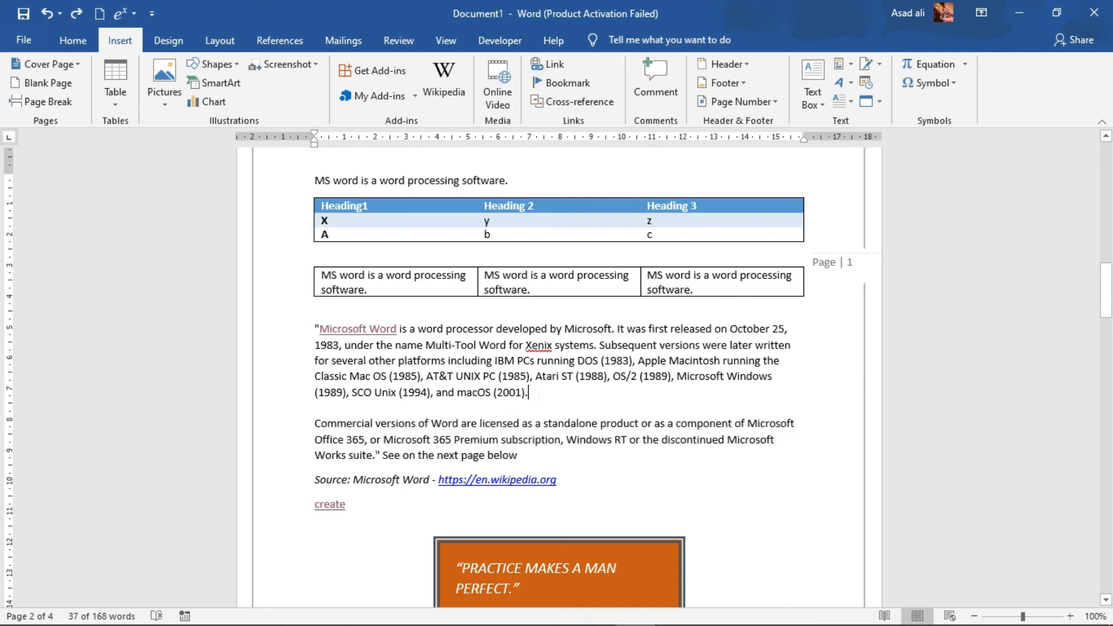
drag(529, 392, 316, 329)
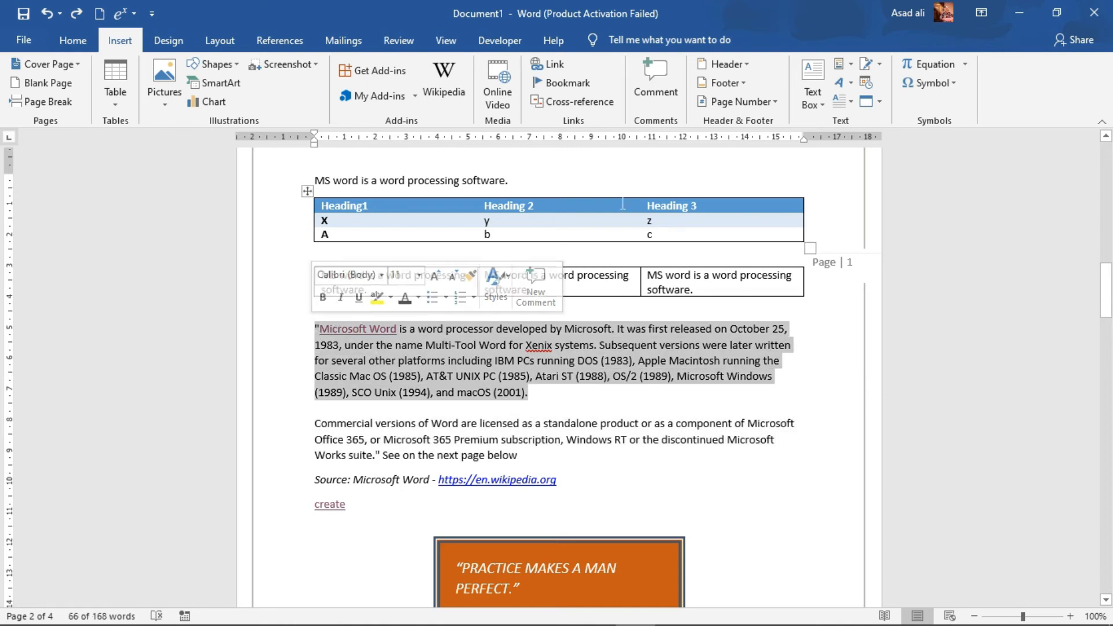
click(851, 103)
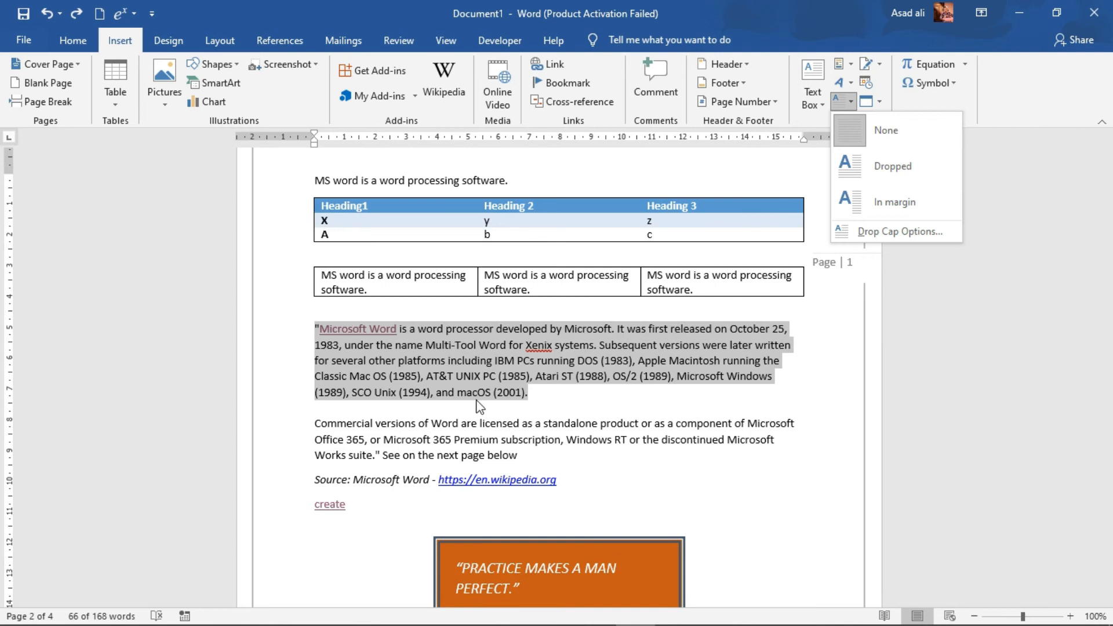
click(336, 355)
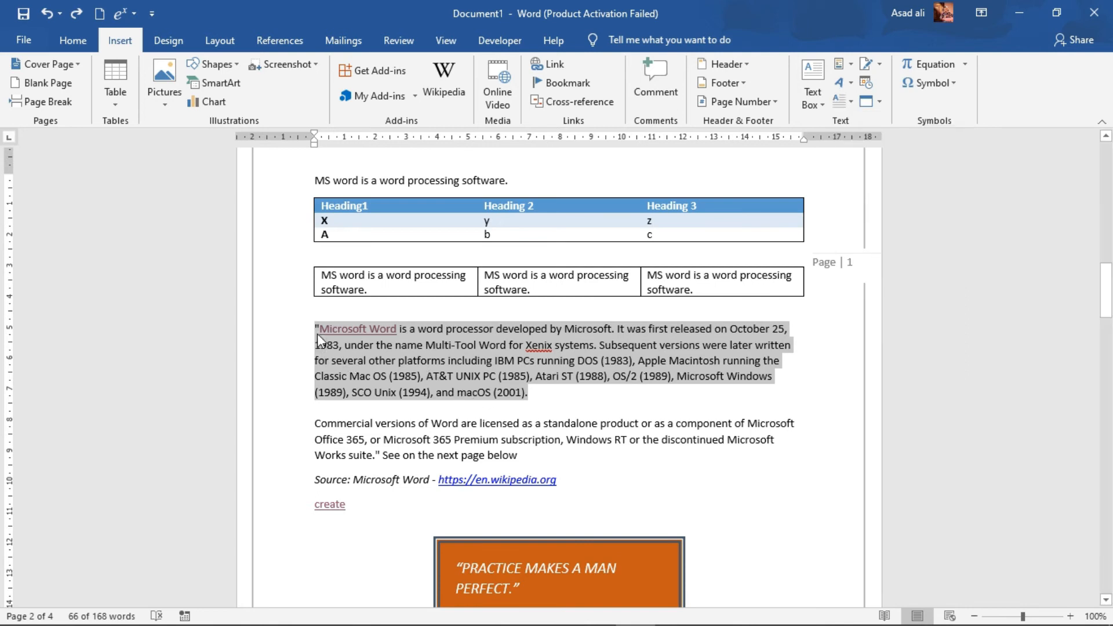
Step: Delete the opening quotation mark before "Microsoft Word" and apply a Dropped drop cap to that paragraph
click(319, 329)
key(BackSpace)
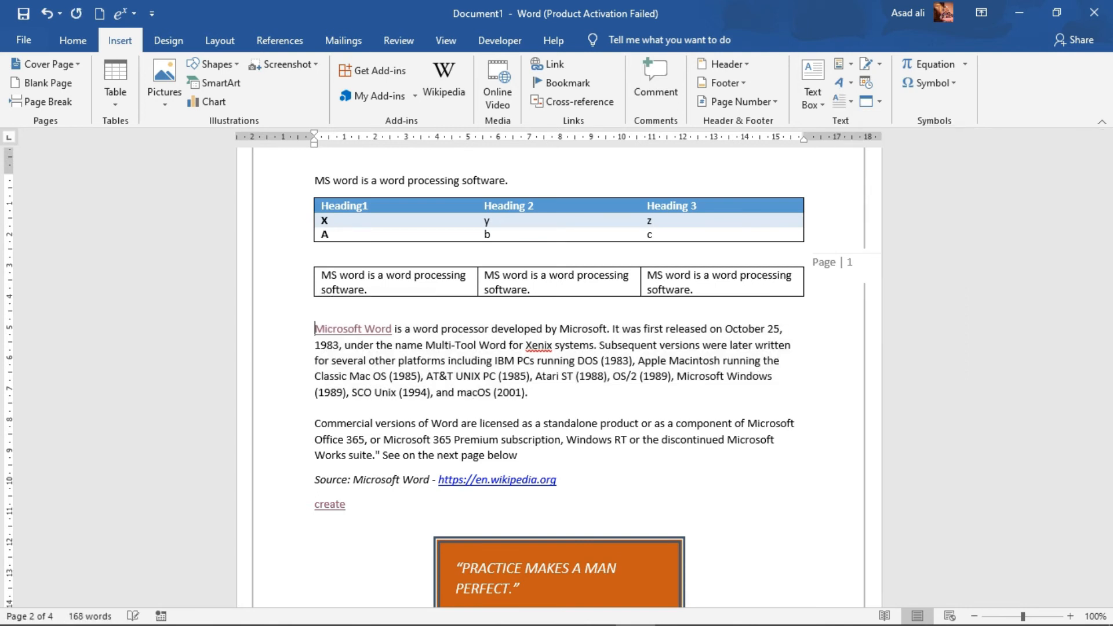
drag(528, 393, 314, 329)
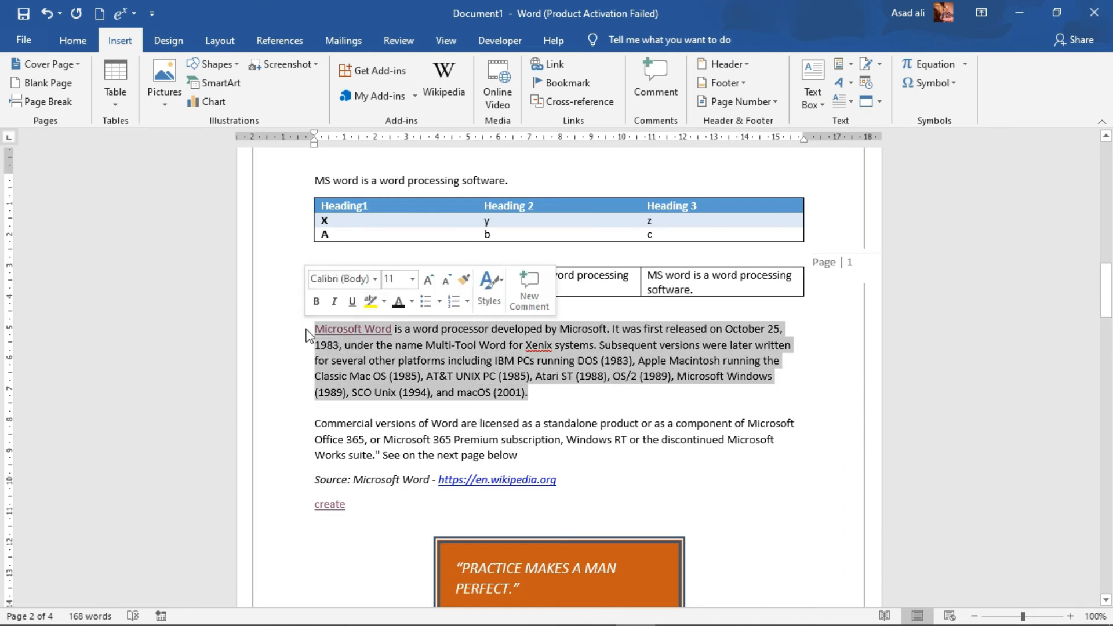
click(851, 102)
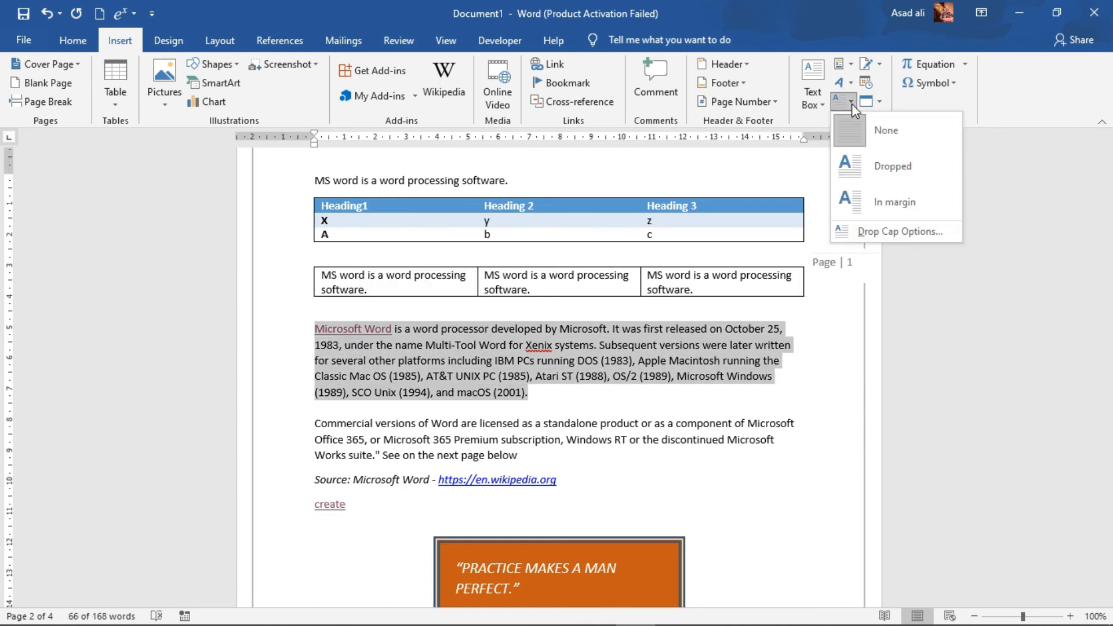
click(877, 169)
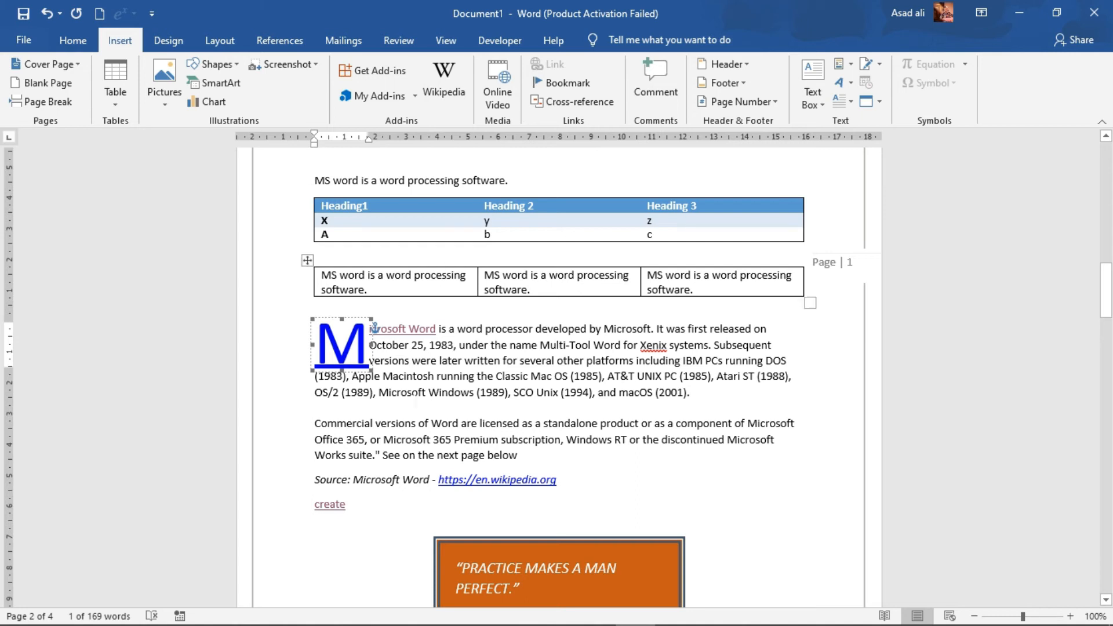
click(415, 402)
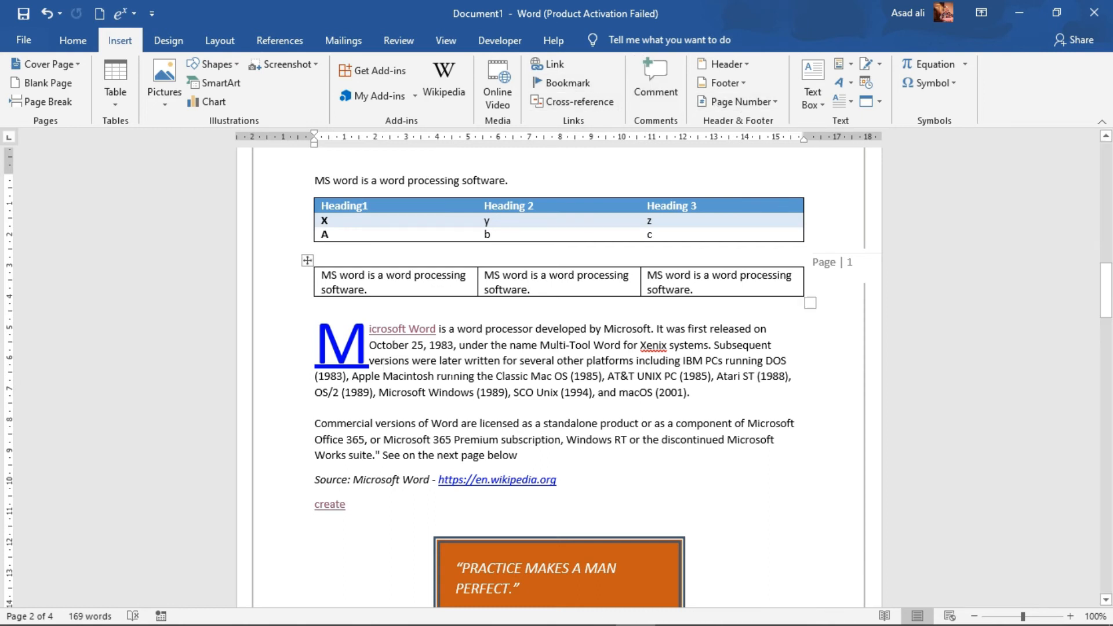
Step: Select the "Microsoft Word" paragraph, open its drop cap options and choose the In margin position, trying None and Dropped first
key(shift+Up)
key(shift+Up)
key(shift+Up)
key(shift+Up)
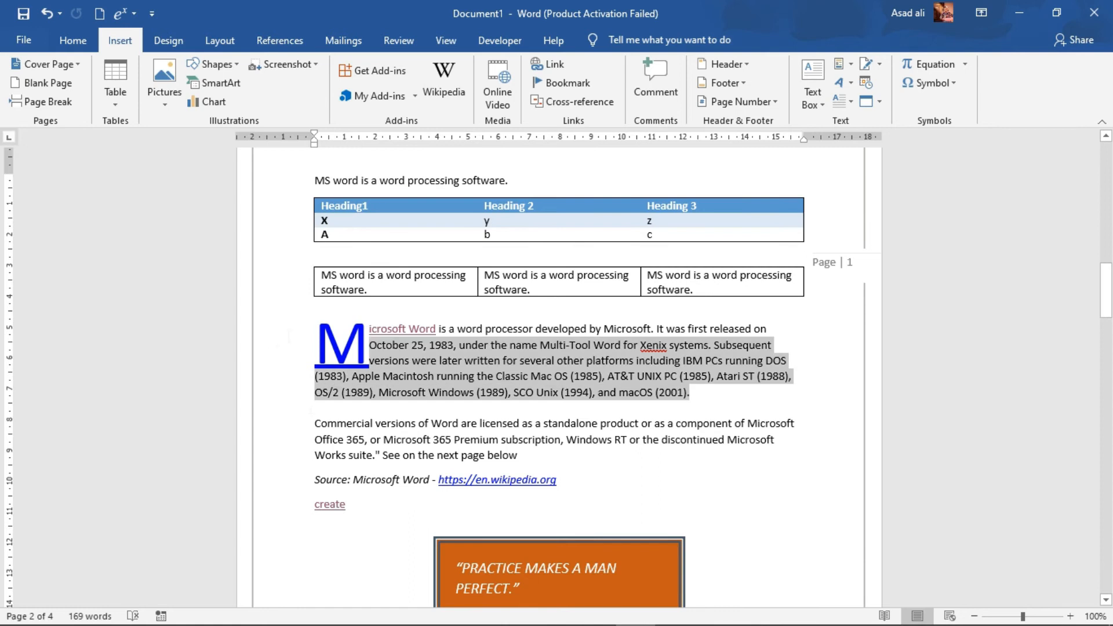
key(shift+Up)
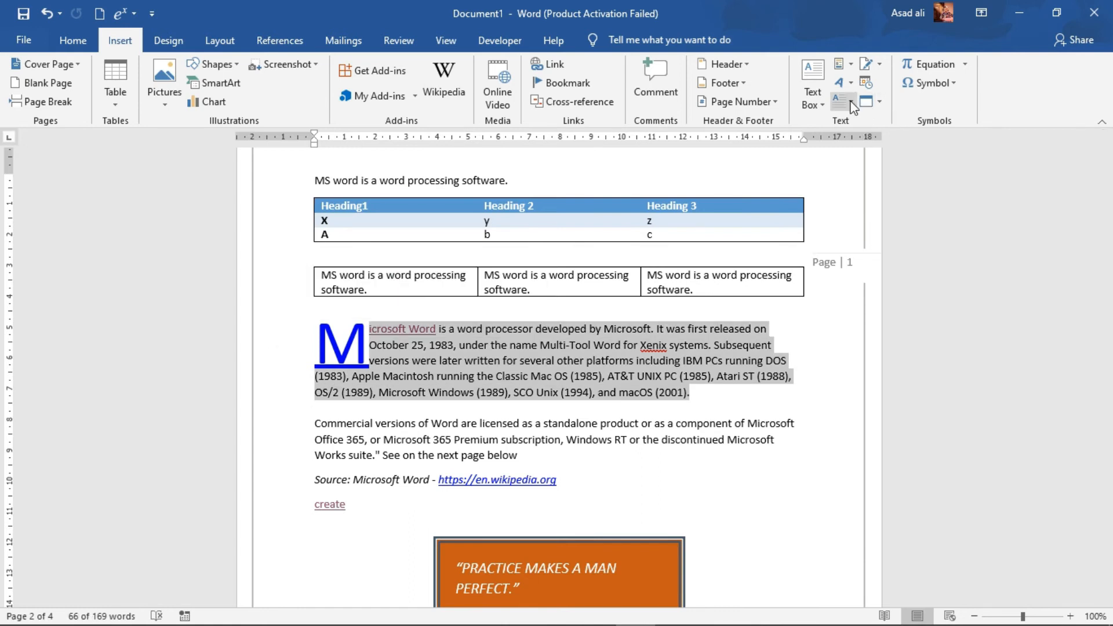
click(850, 103)
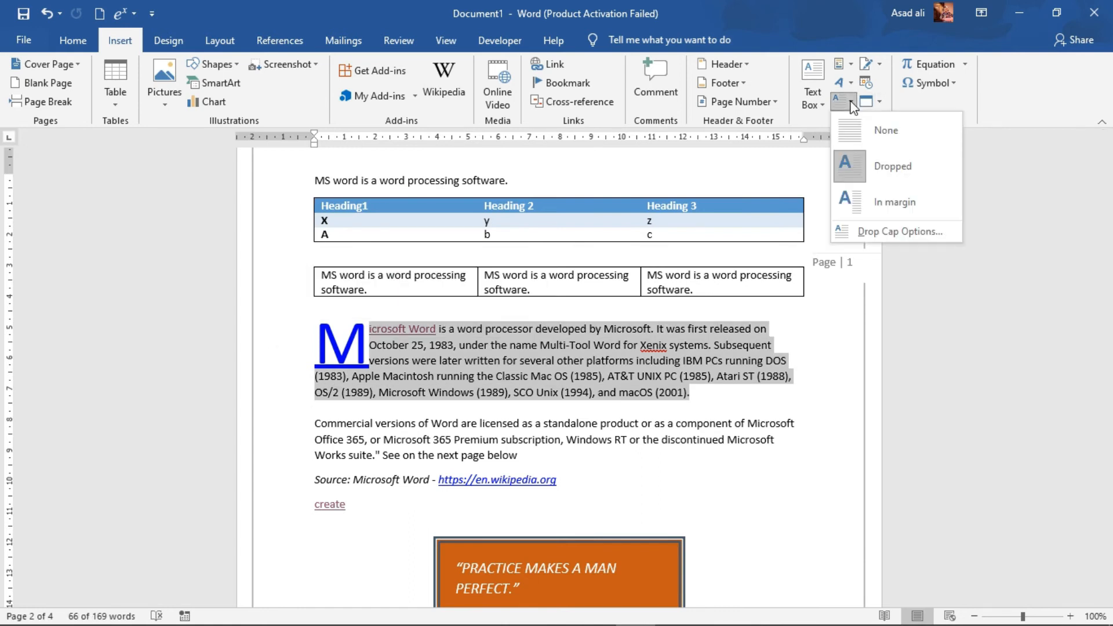
click(893, 231)
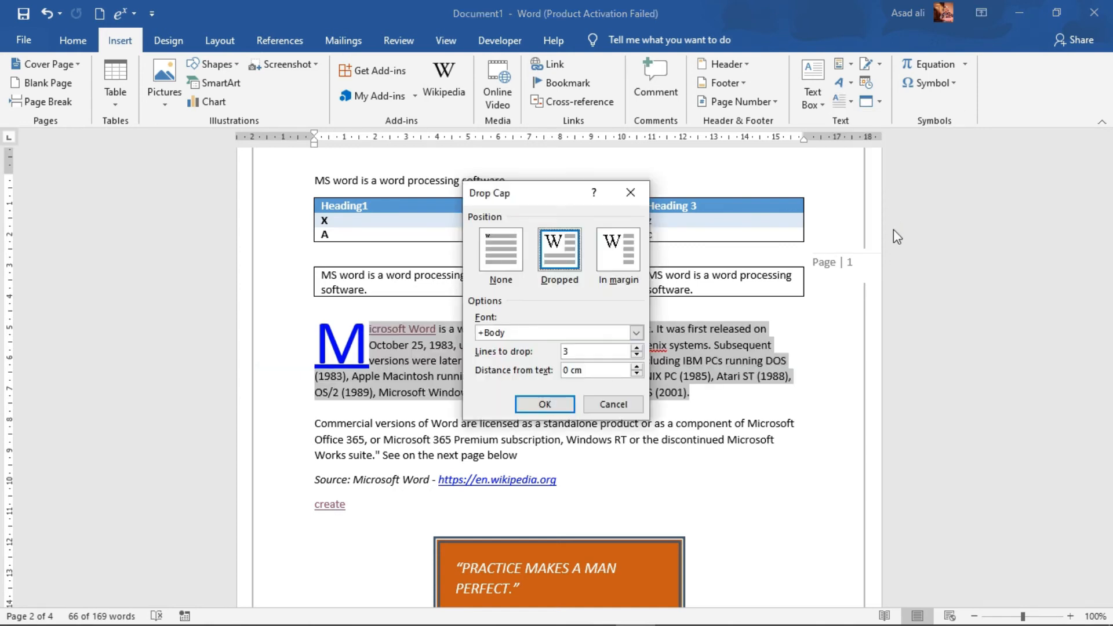
click(512, 244)
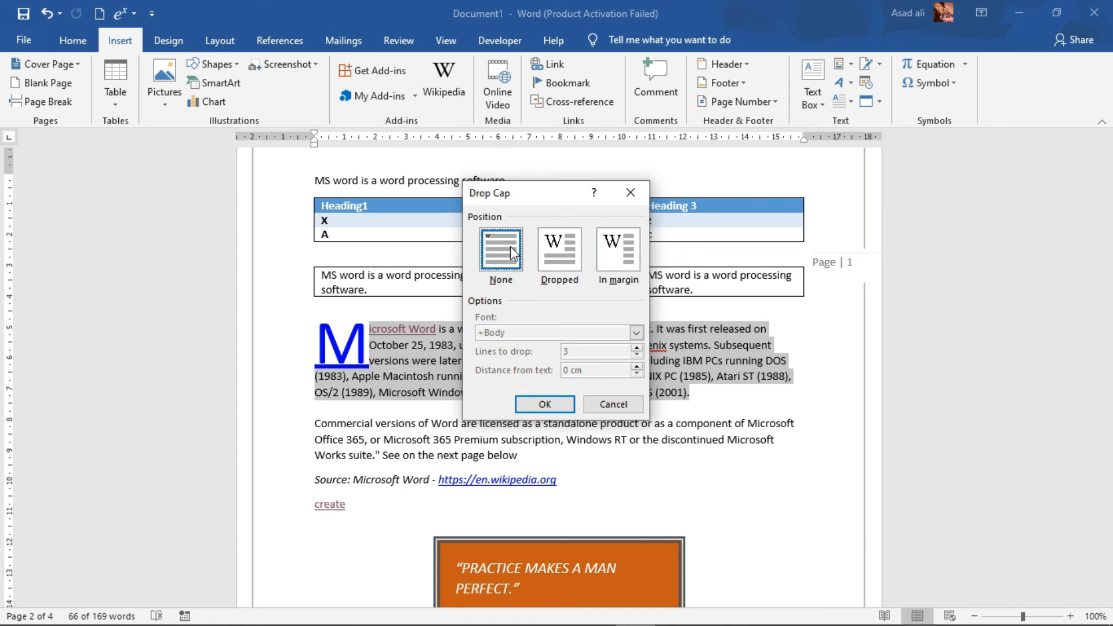
click(555, 257)
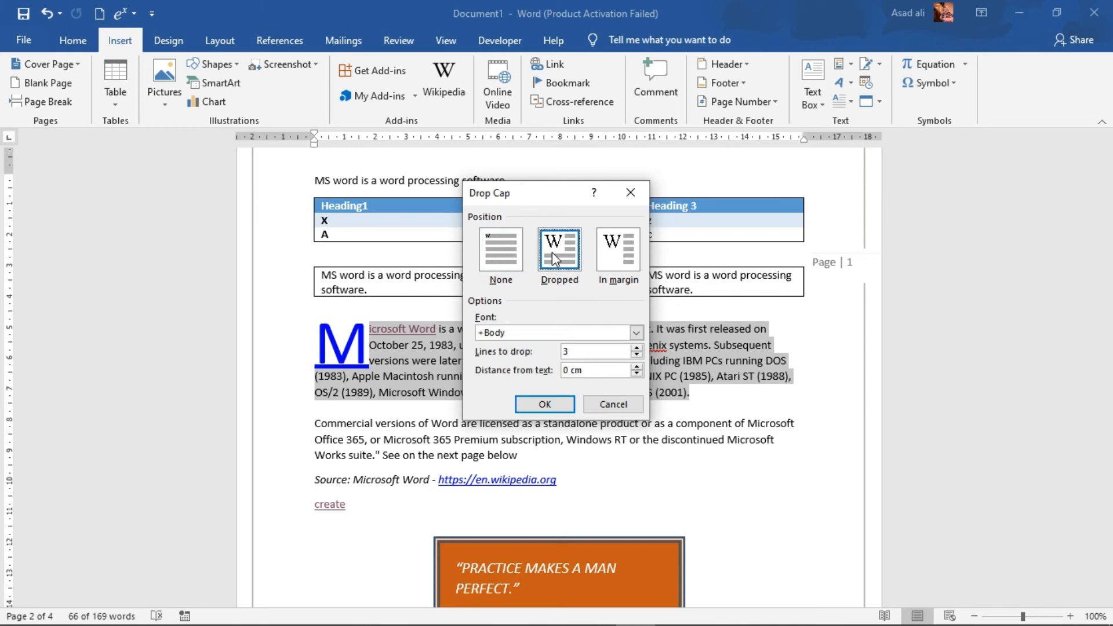
click(621, 265)
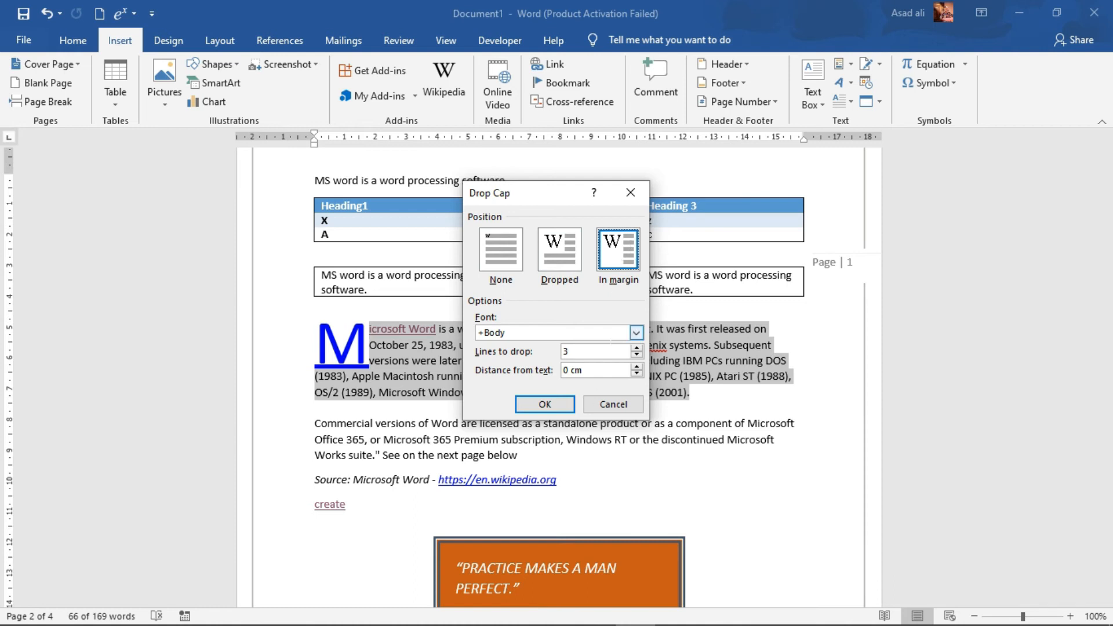
Step: Set the drop cap to span 4 lines in the Microsoft Himalaya font, trying Algerian first, and apply the settings
click(639, 349)
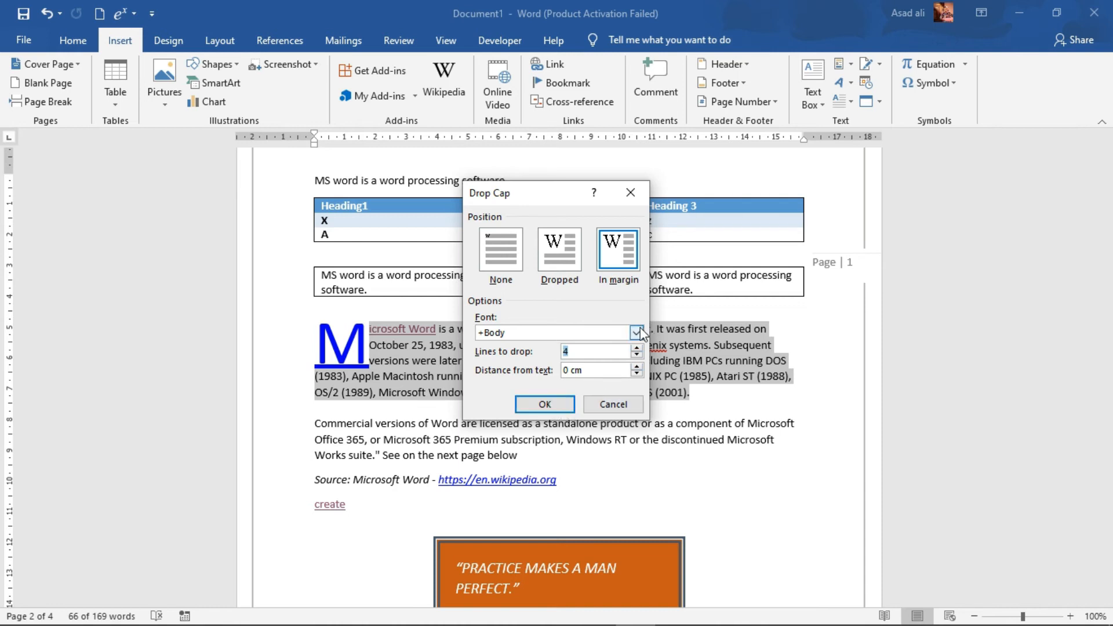
click(637, 332)
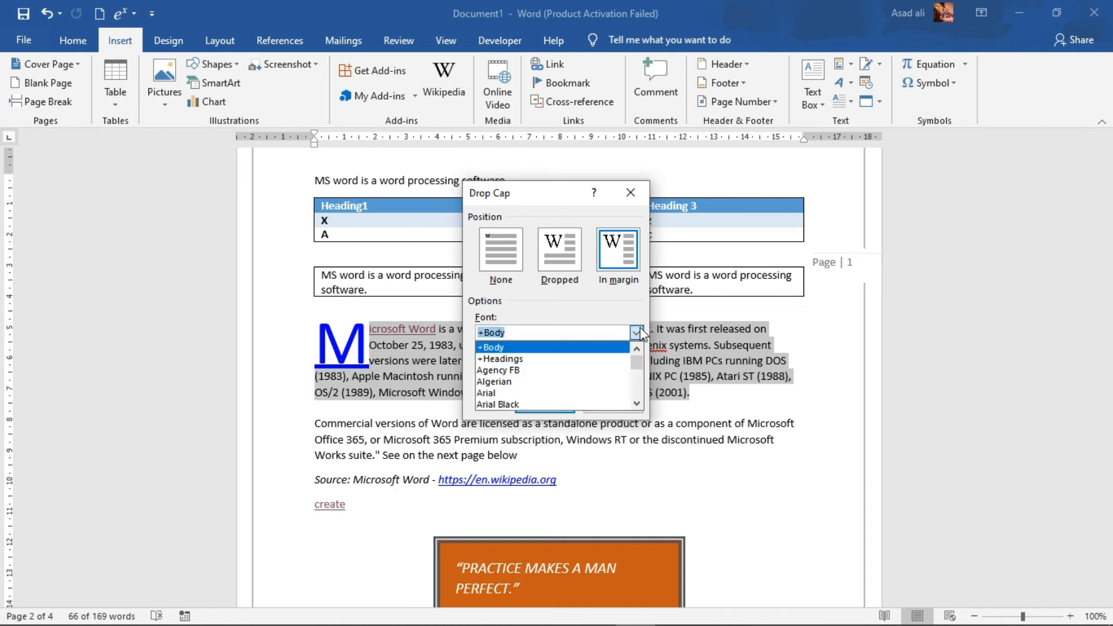
click(509, 383)
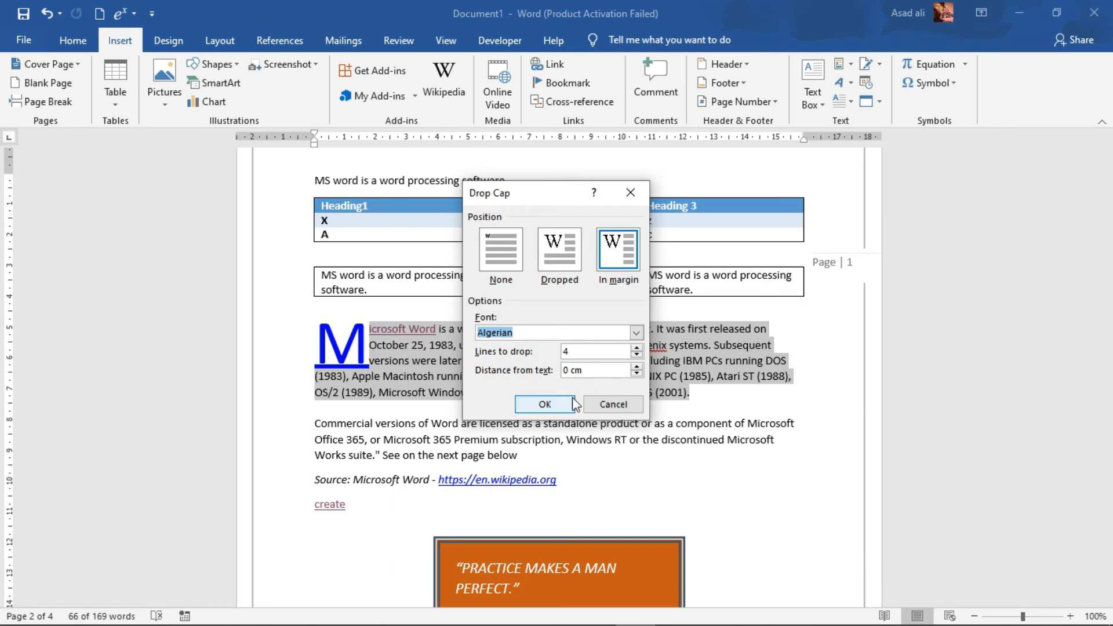
click(636, 333)
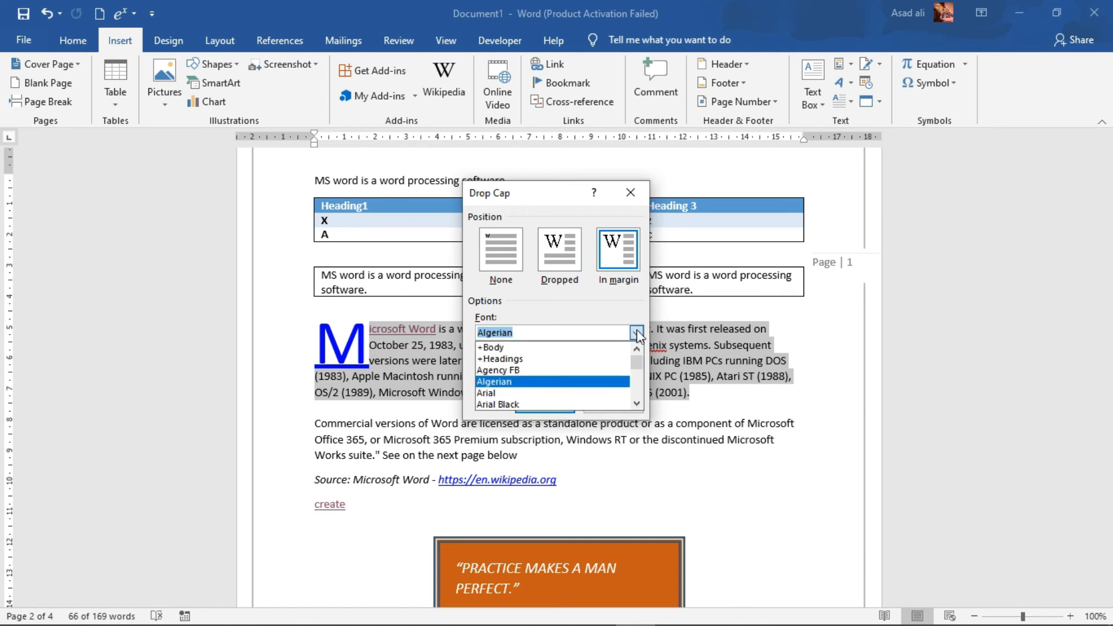
drag(634, 361, 635, 374)
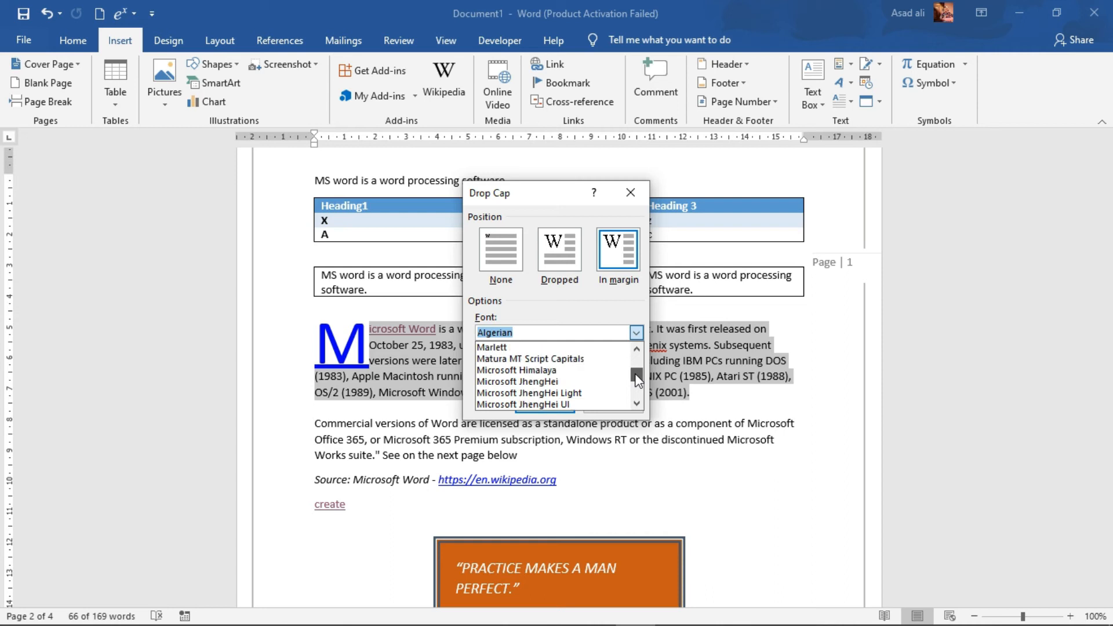
click(552, 371)
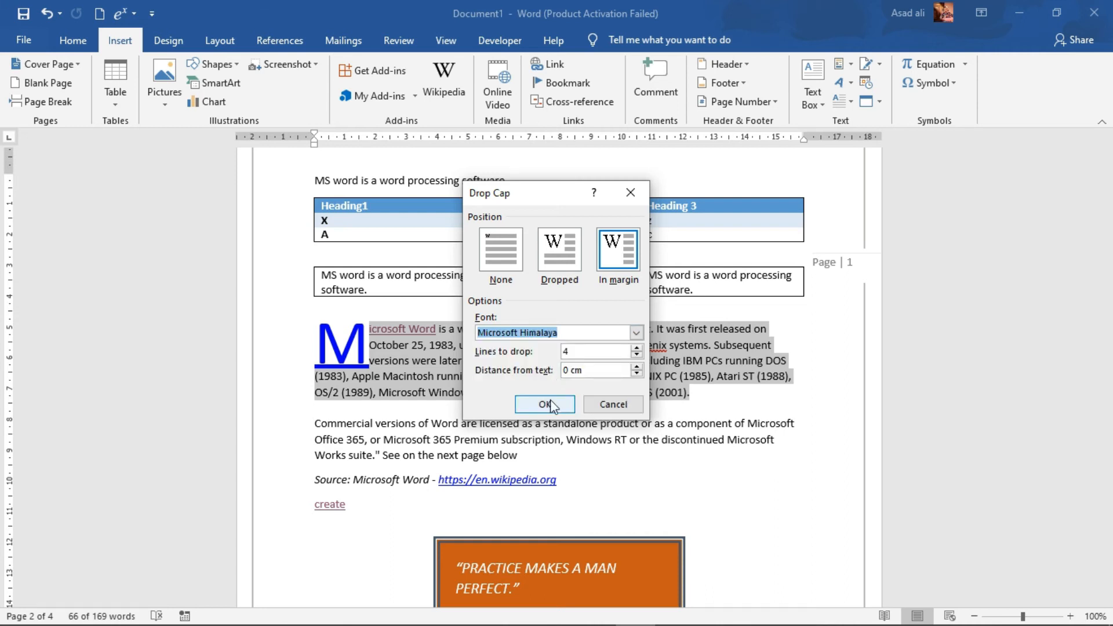
click(550, 399)
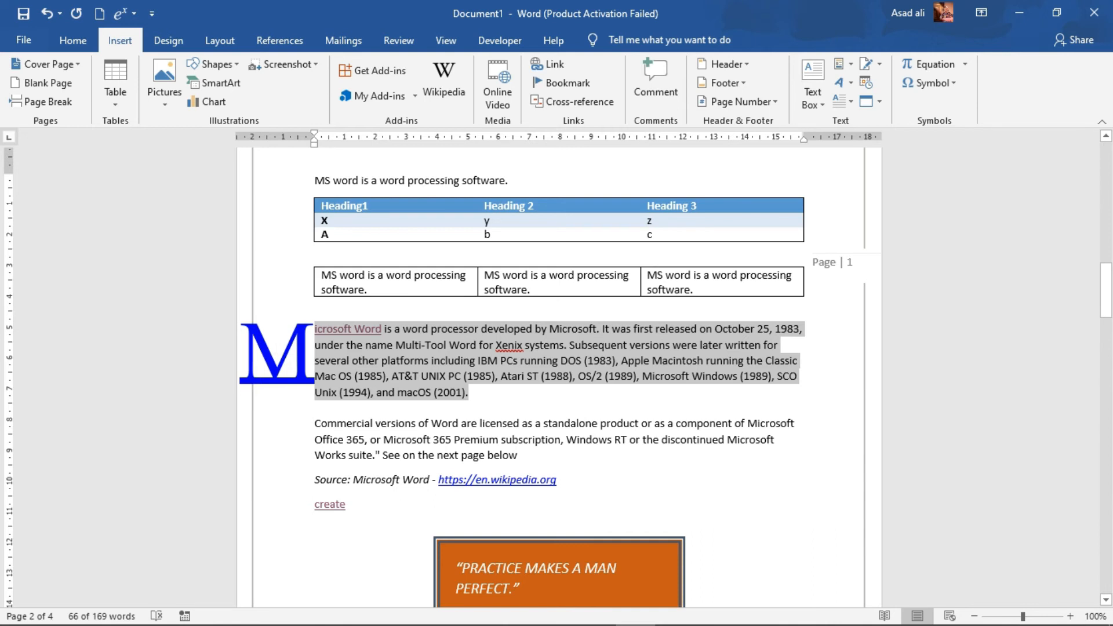
Step: Change the drop cap's position to Dropped and deselect the paragraph
click(846, 101)
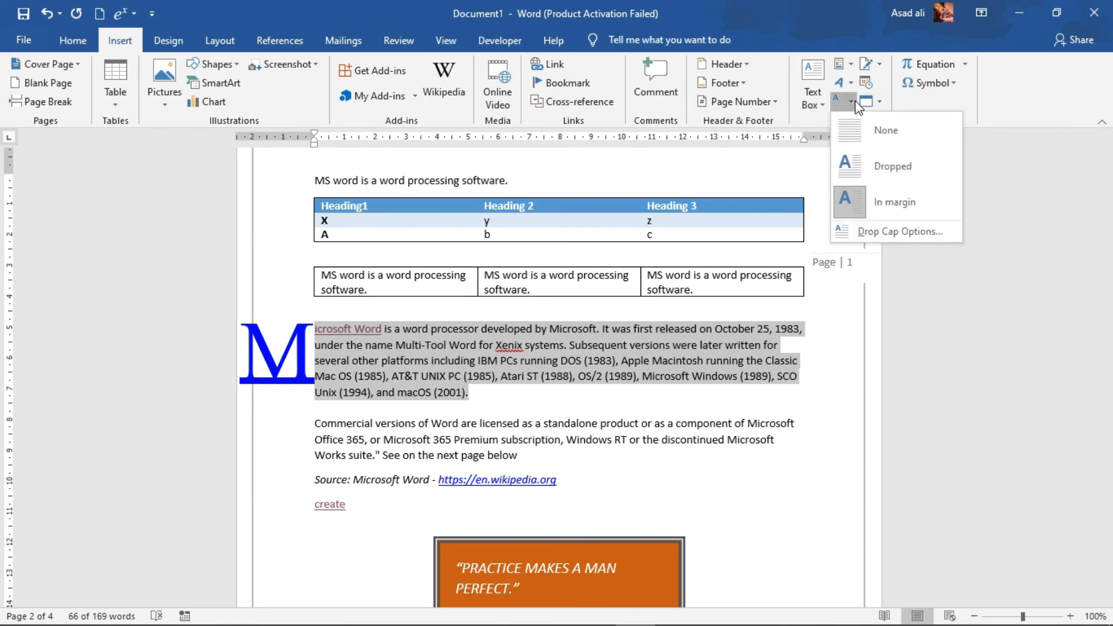
click(887, 168)
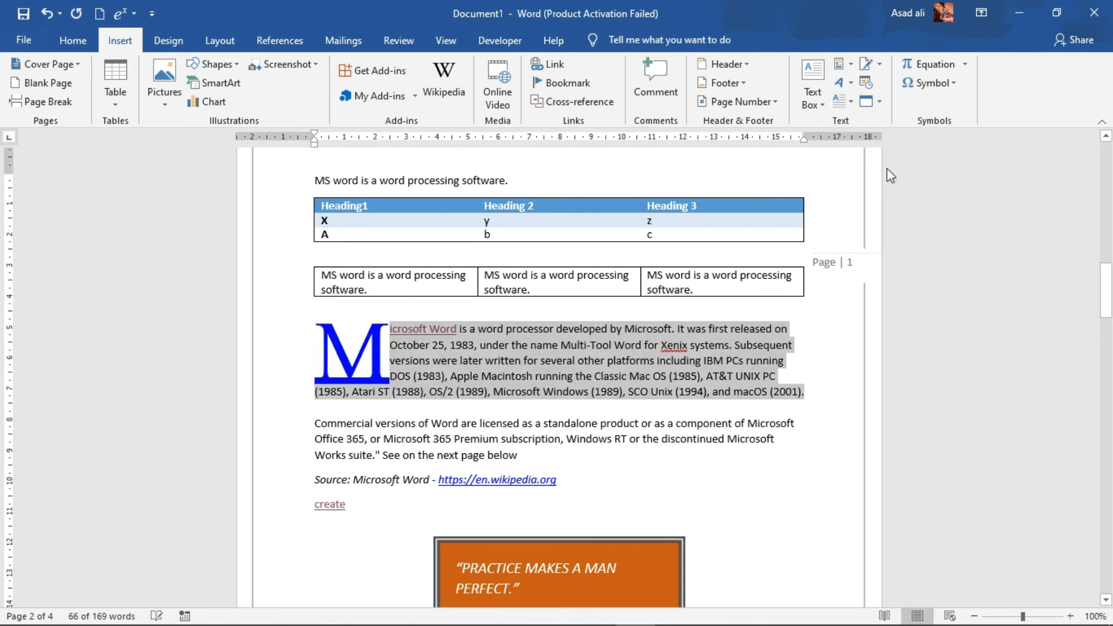
click(782, 481)
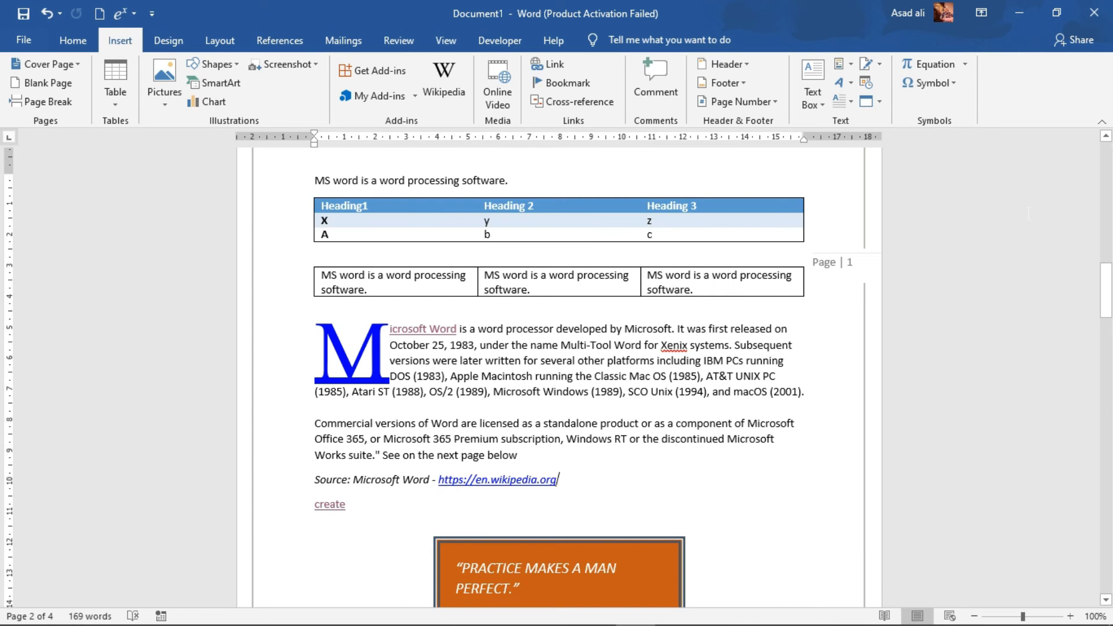
Step: Insert a new blank equation in the empty space below the orange quote box
drag(1107, 290, 1107, 300)
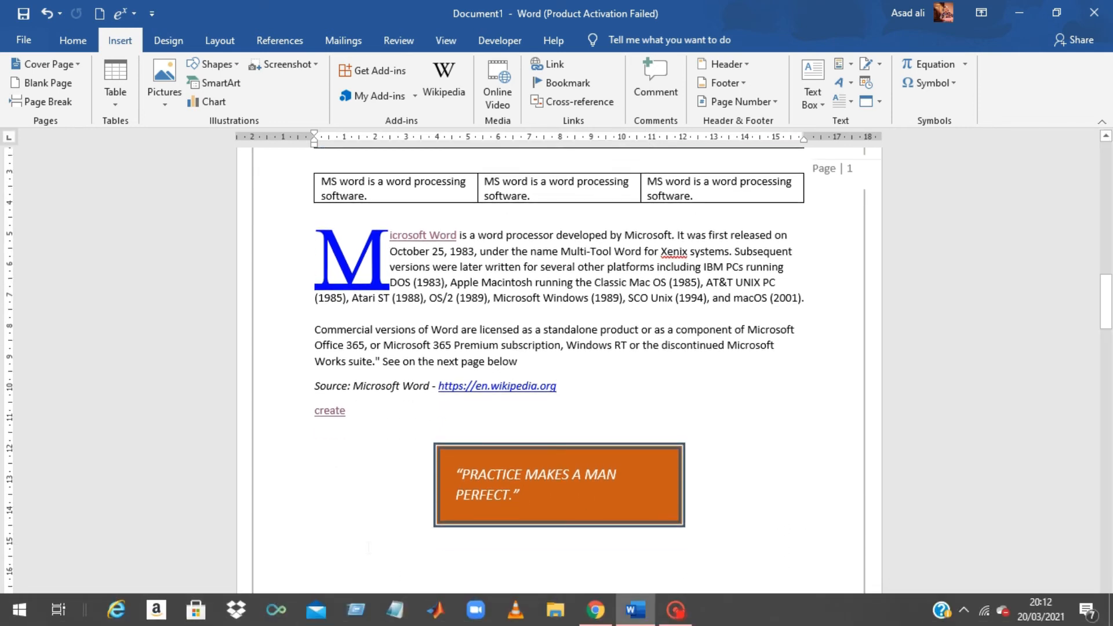
drag(1108, 292, 1111, 320)
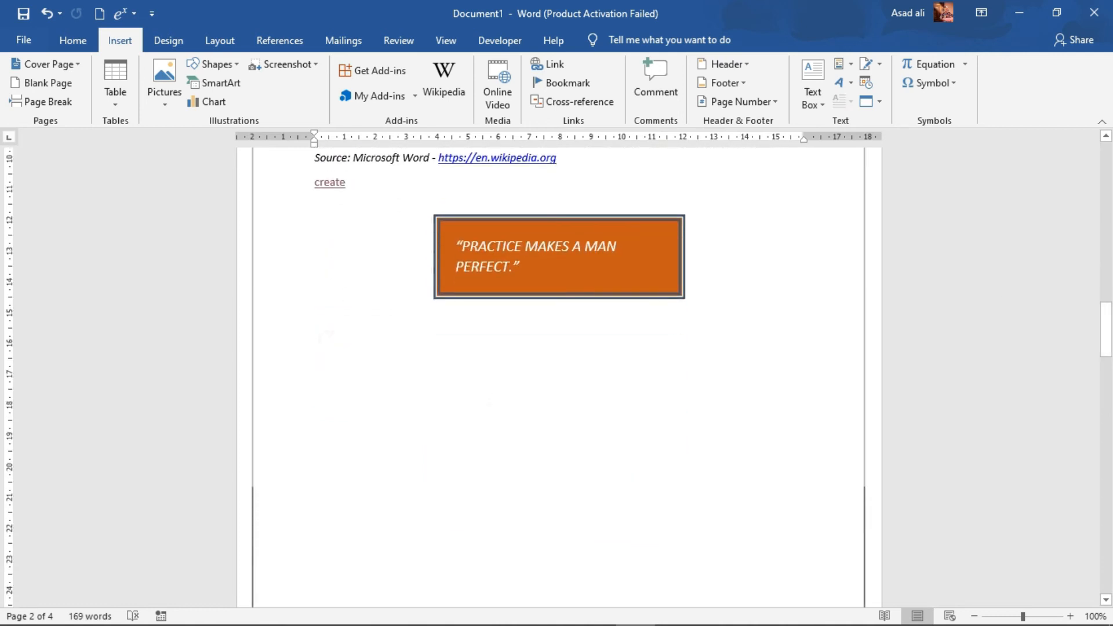
double_click(350, 361)
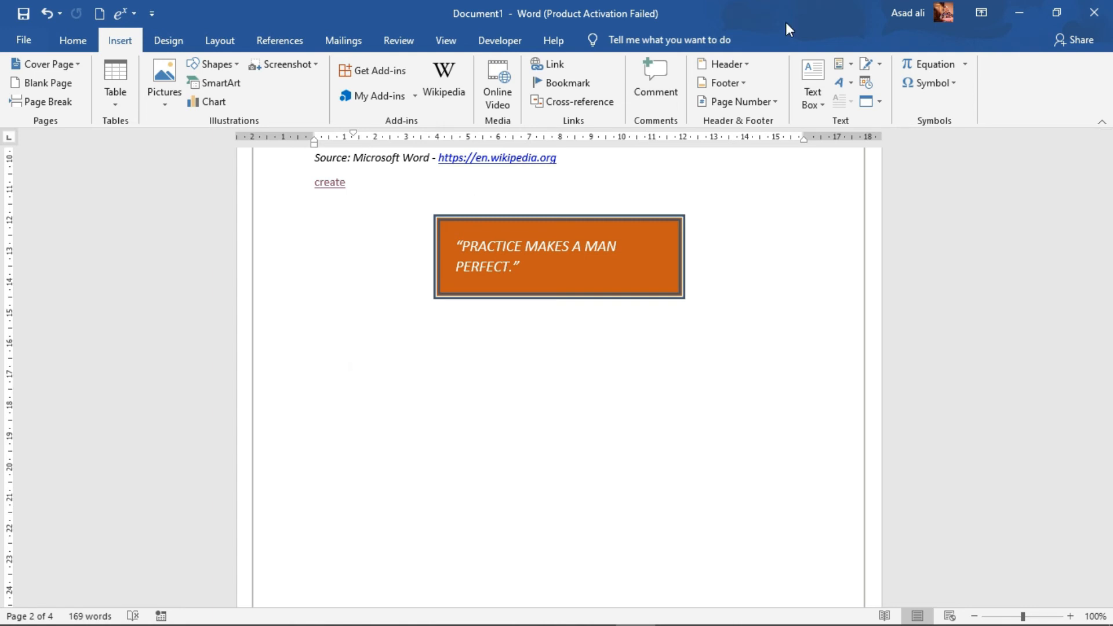
click(927, 62)
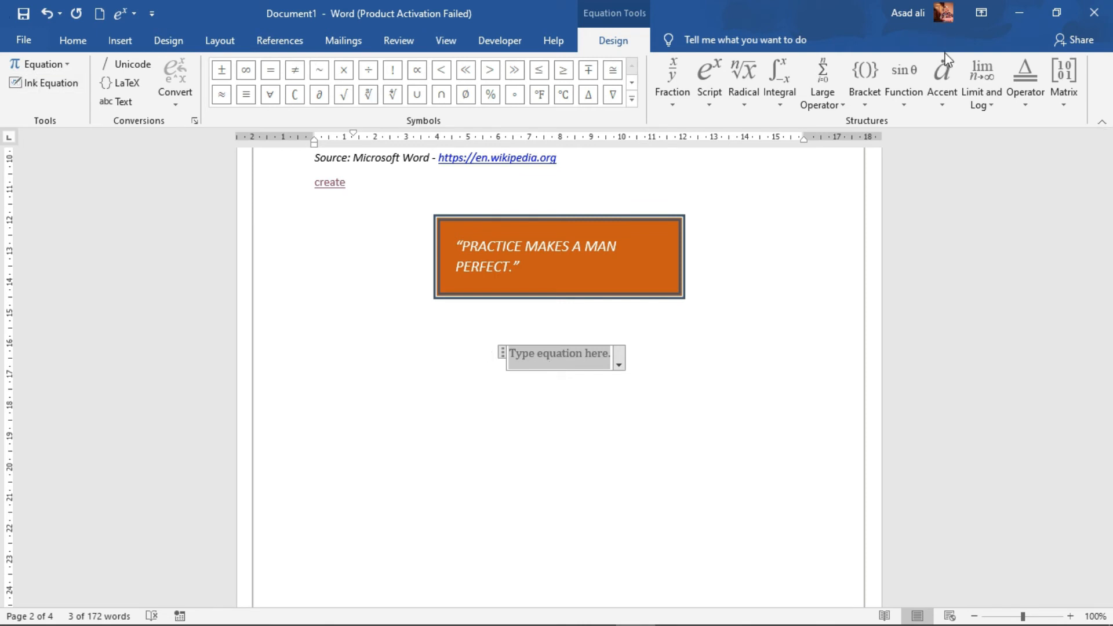
Step: Add an empty superscript structure to the equation and move to its base placeholder
click(708, 96)
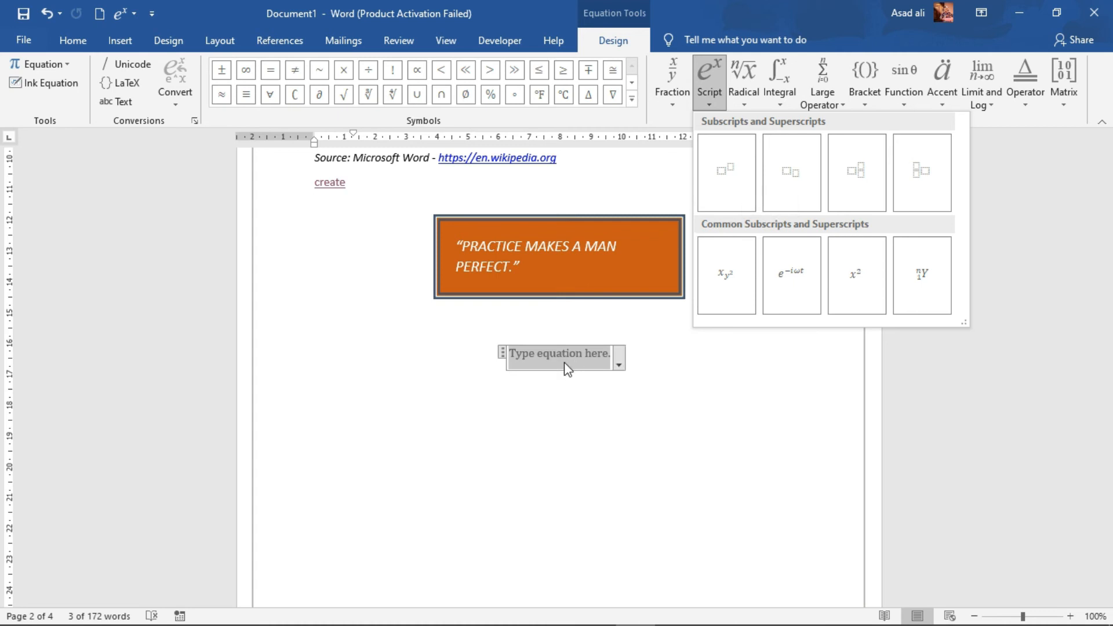
click(740, 170)
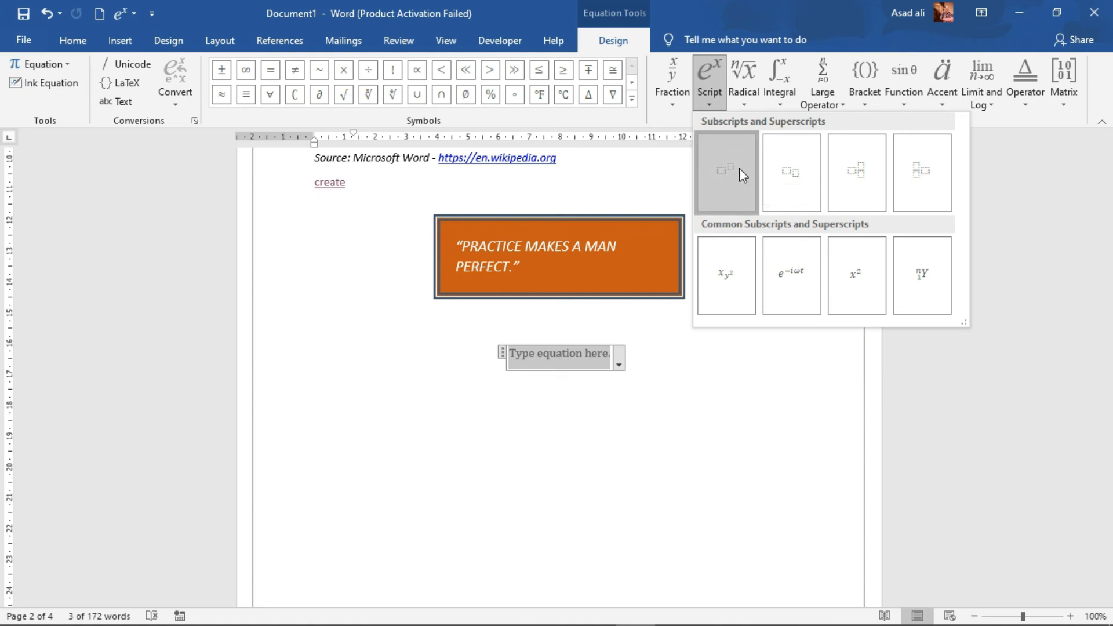
key(Left)
key(Left)
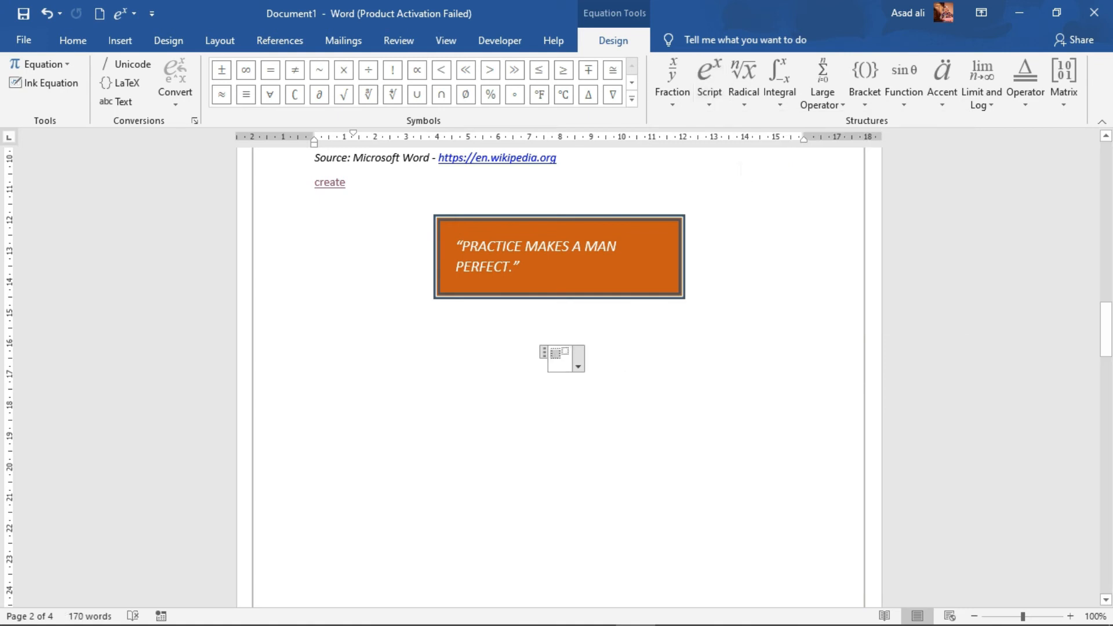
click(1070, 616)
click(1070, 616)
click(1070, 616)
click(1070, 616)
click(1069, 616)
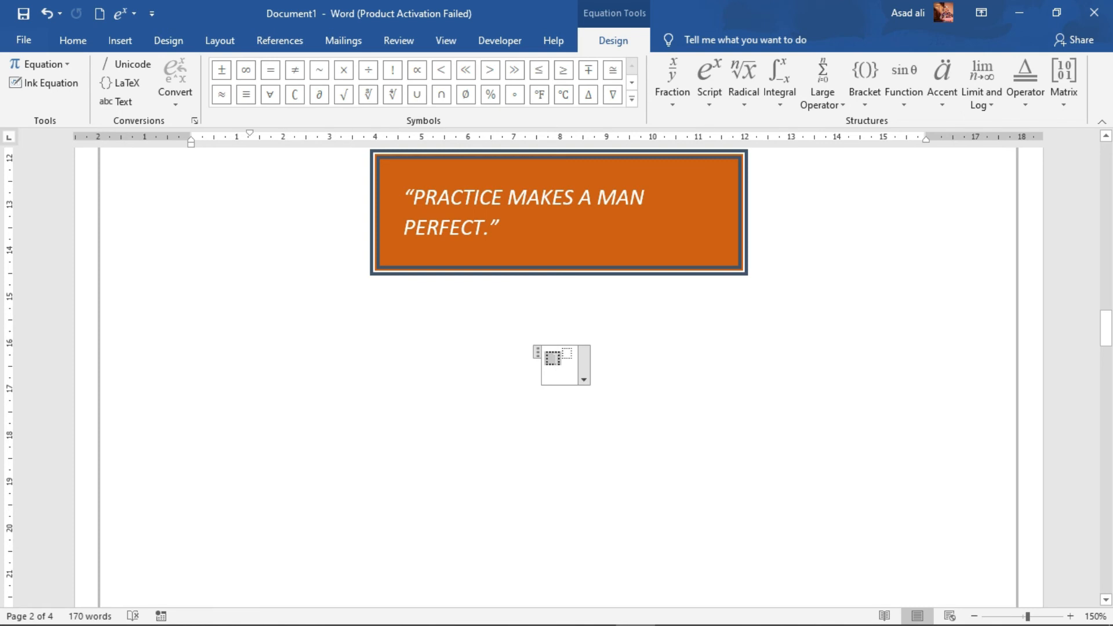
Step: Fill the superscript structure with base (a + b) and exponent 2, followed by an equals sign
text(()
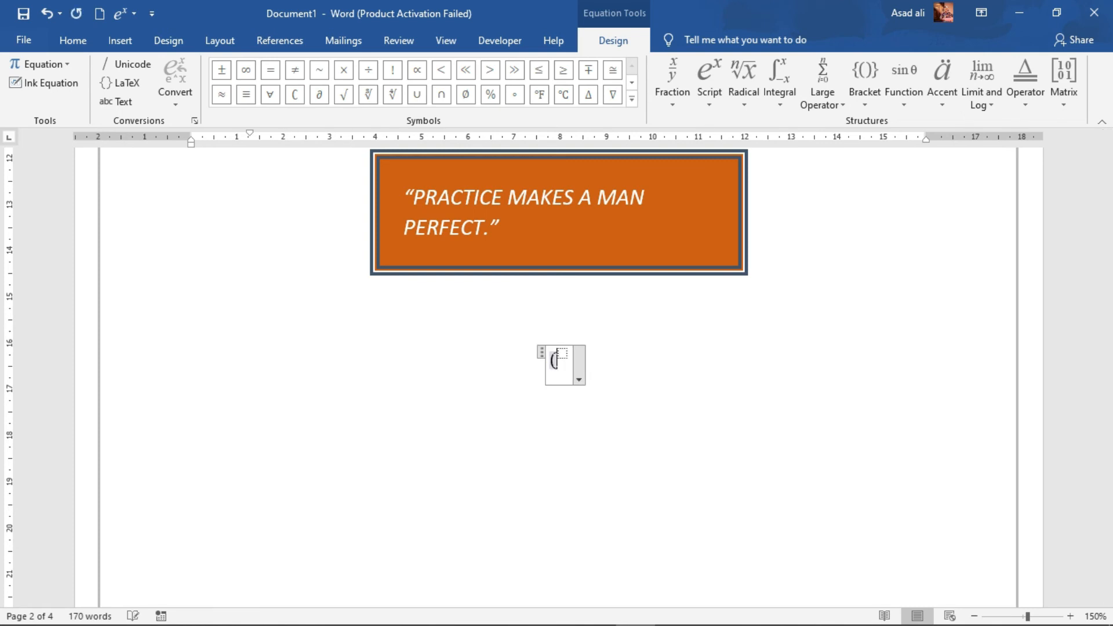
text(a )
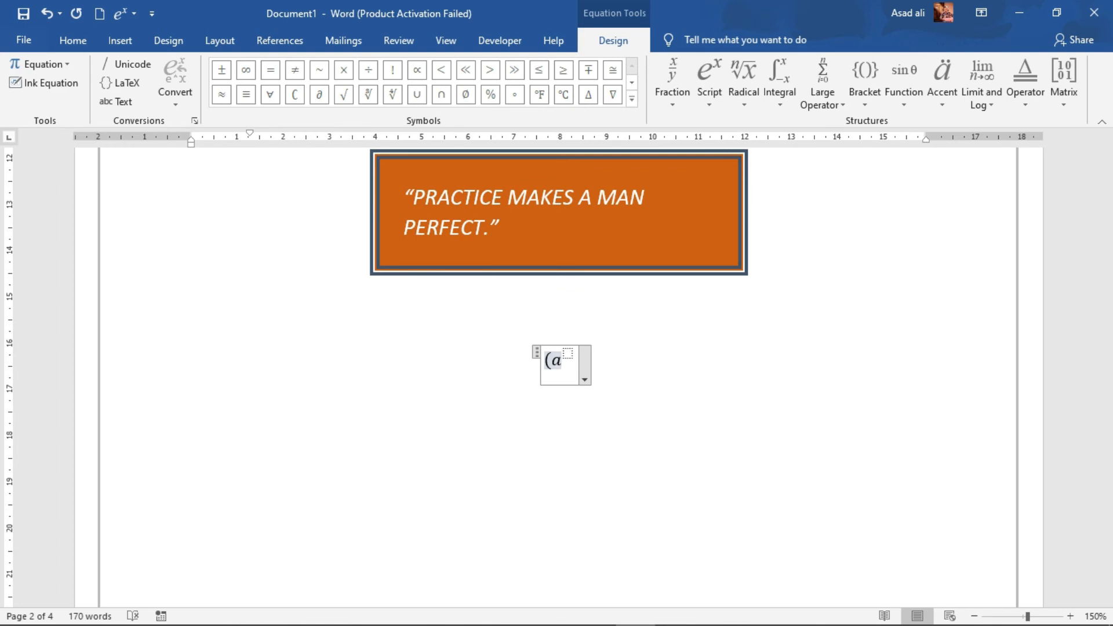
text(+ b)
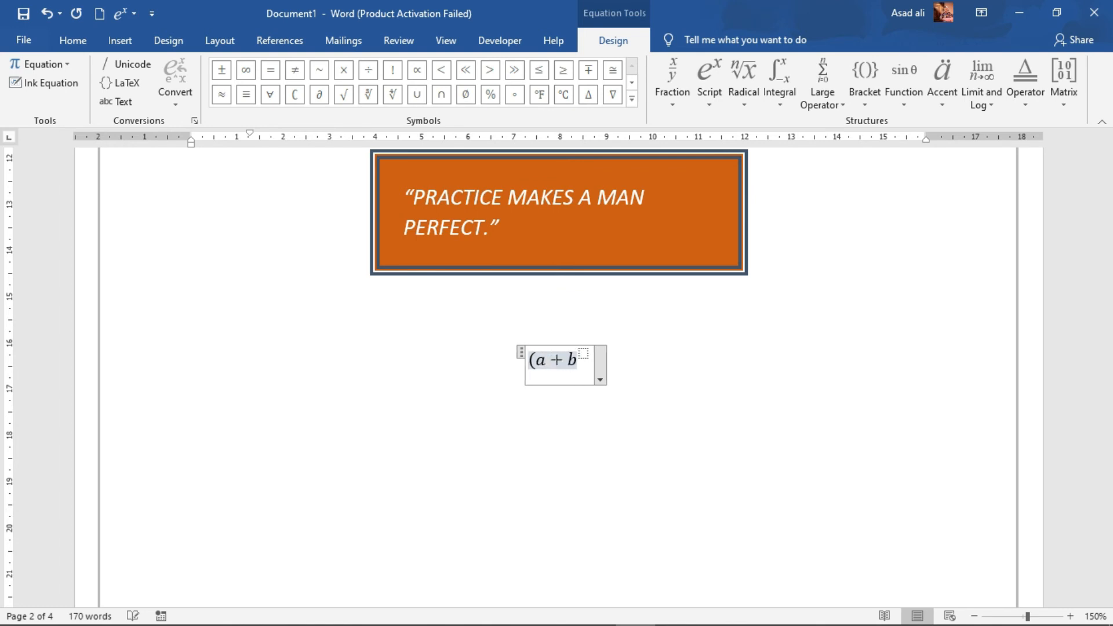
text())
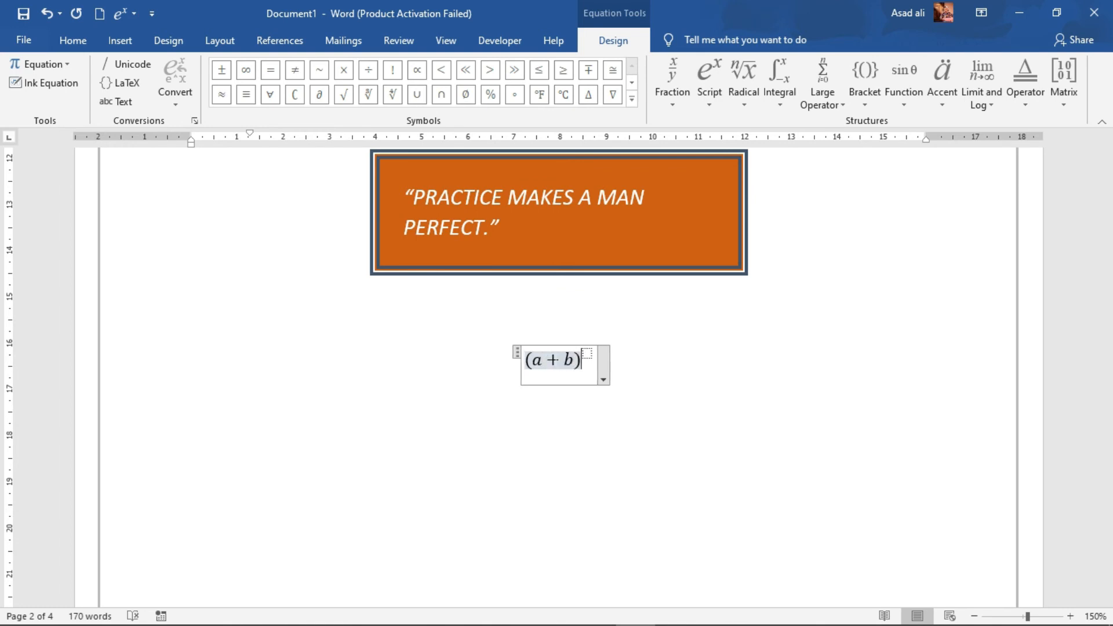
key(Right)
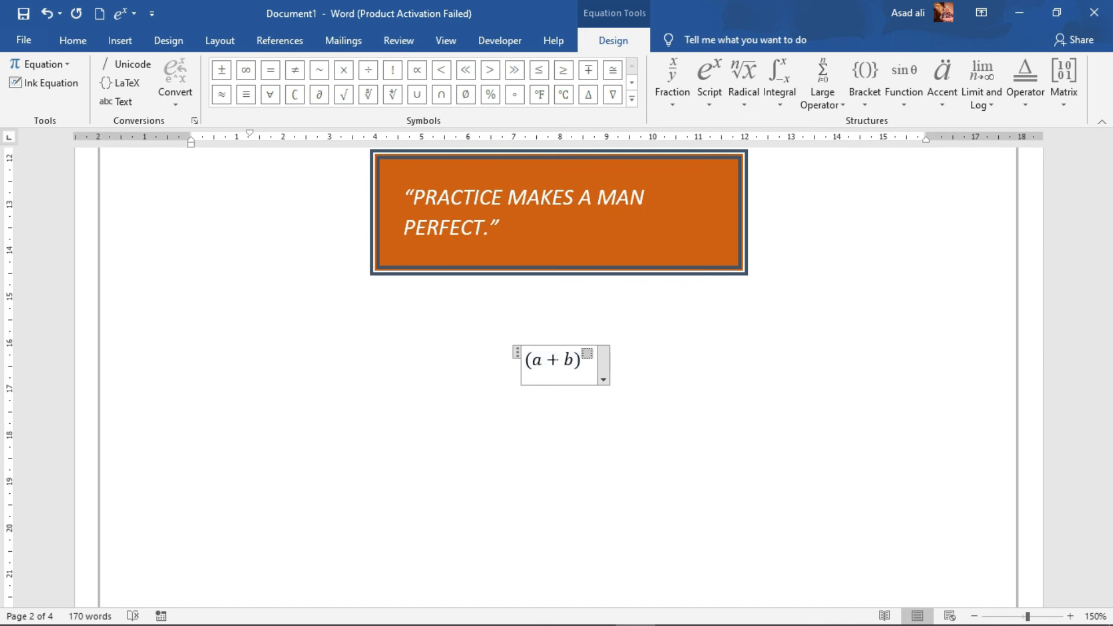
text(2)
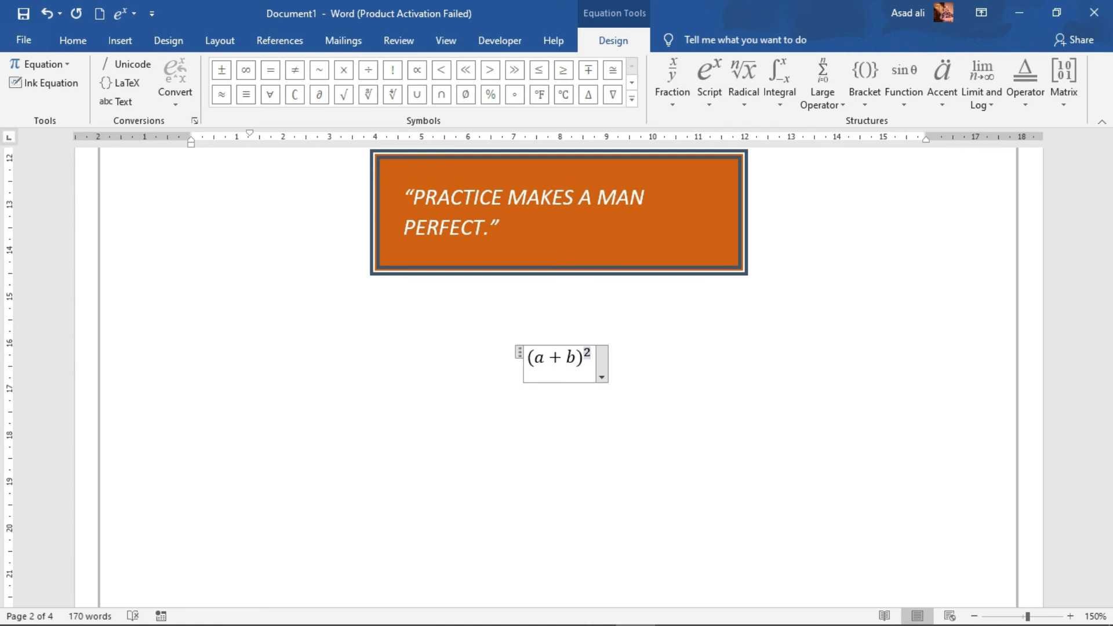
key(Right)
text(=)
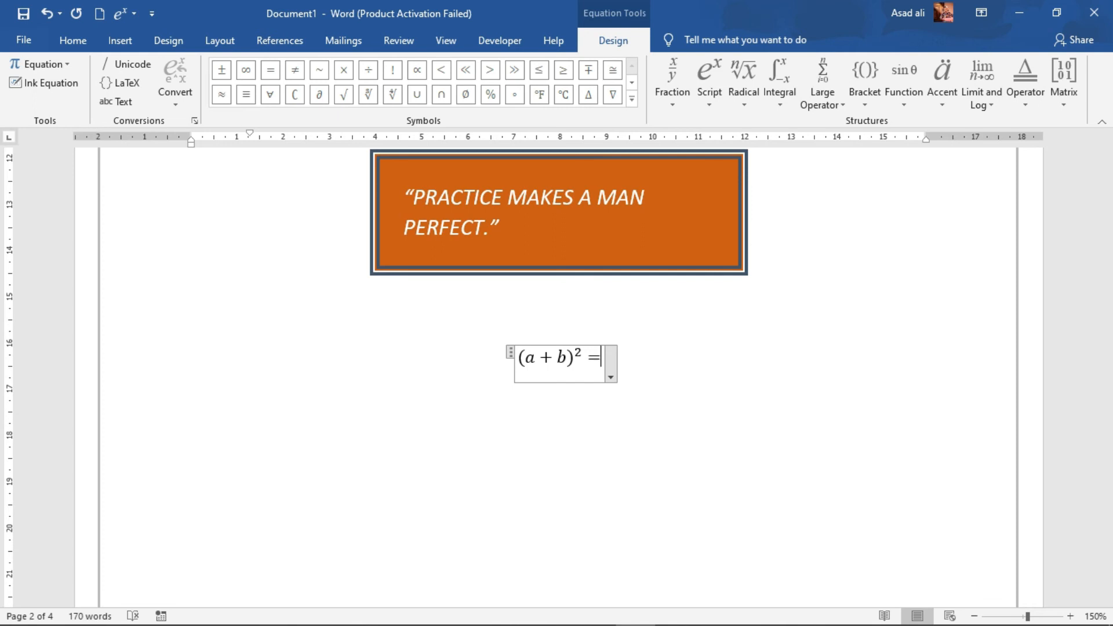
Step: Add a second superscript structure after the equals sign with base a and exponent 2
click(707, 79)
click(734, 169)
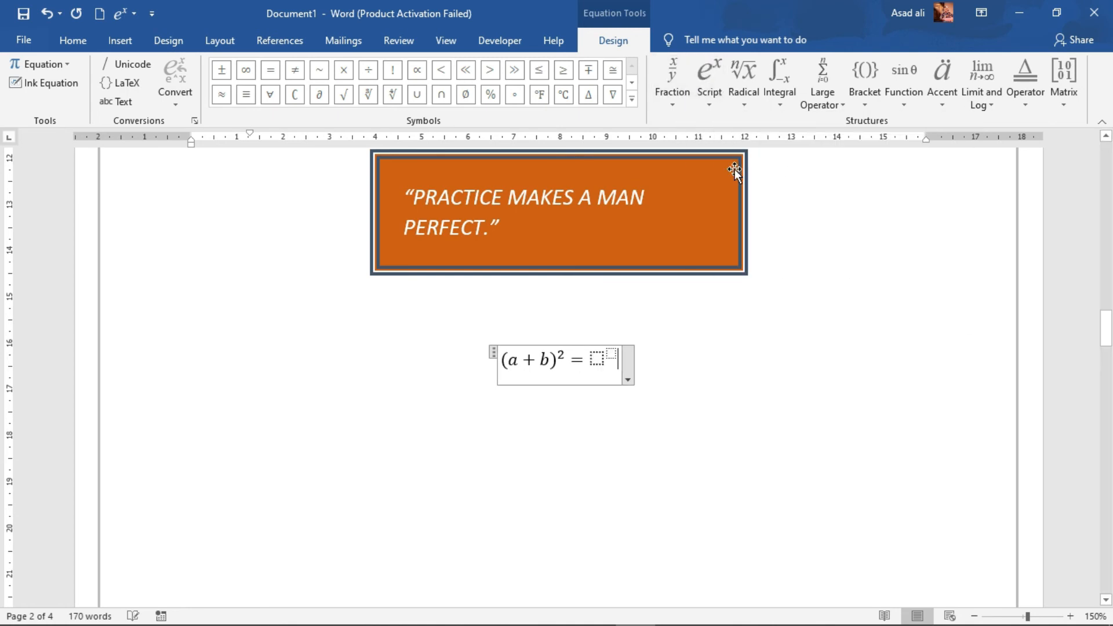
key(Left)
key(Left)
text(a)
key(Right)
text(2)
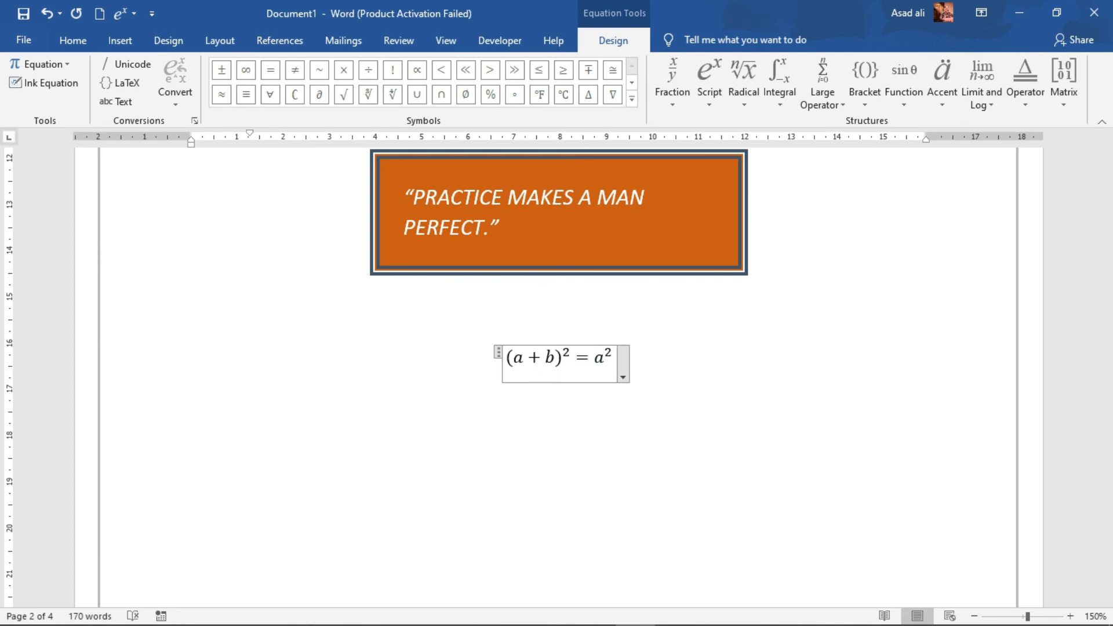
Step: Continue the equation after a² with a plus sign and a superscript structure with base b and exponent 2
key(Right)
text(+)
click(710, 96)
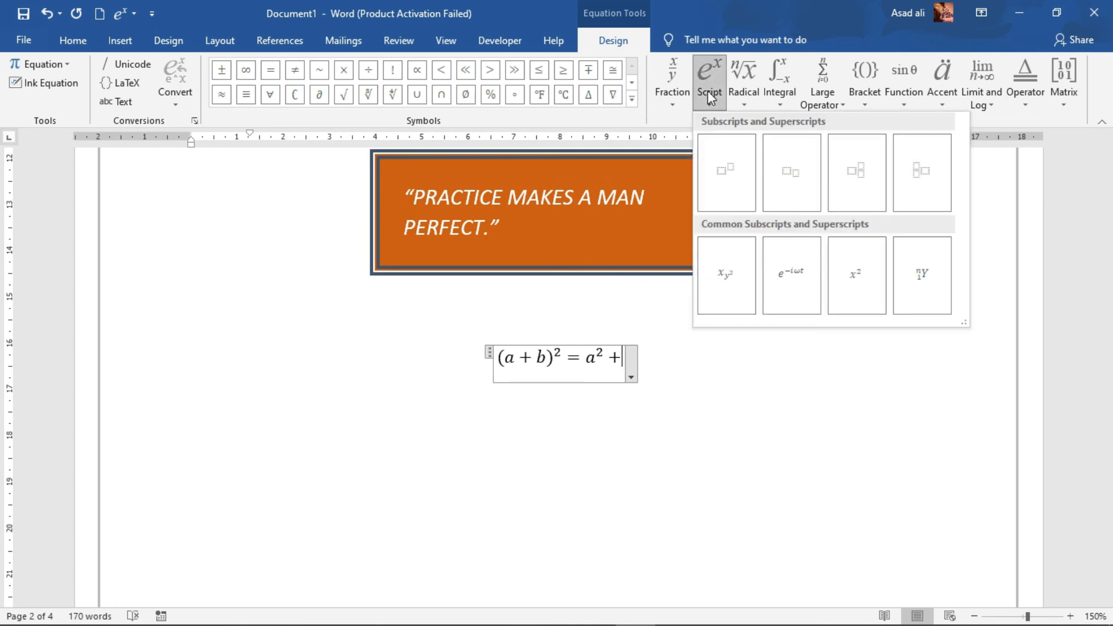
click(730, 177)
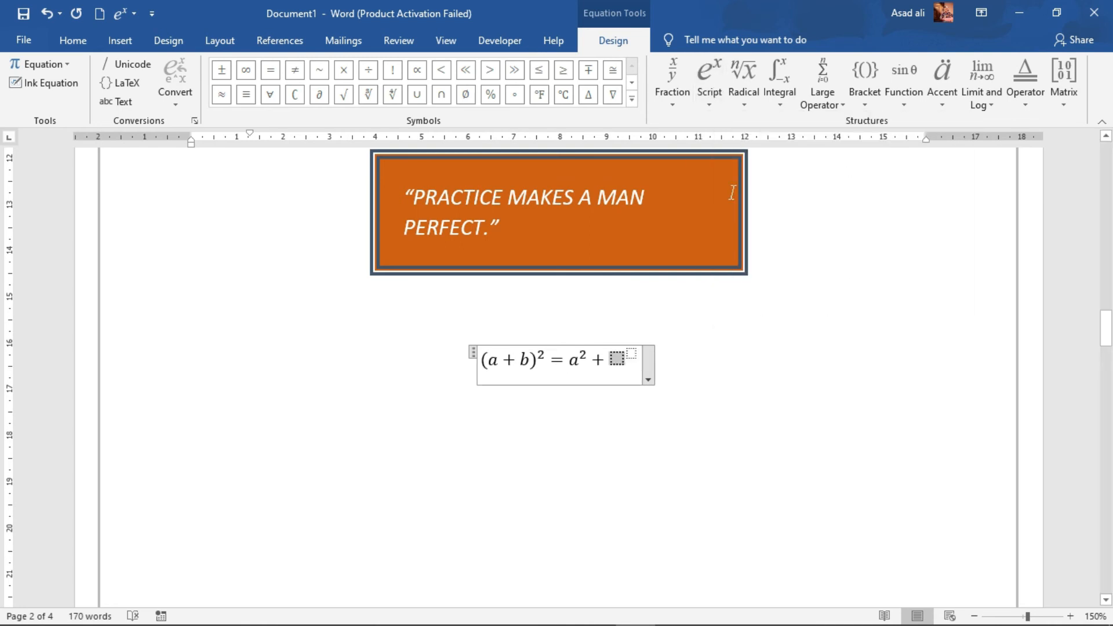
text(b)
key(Right)
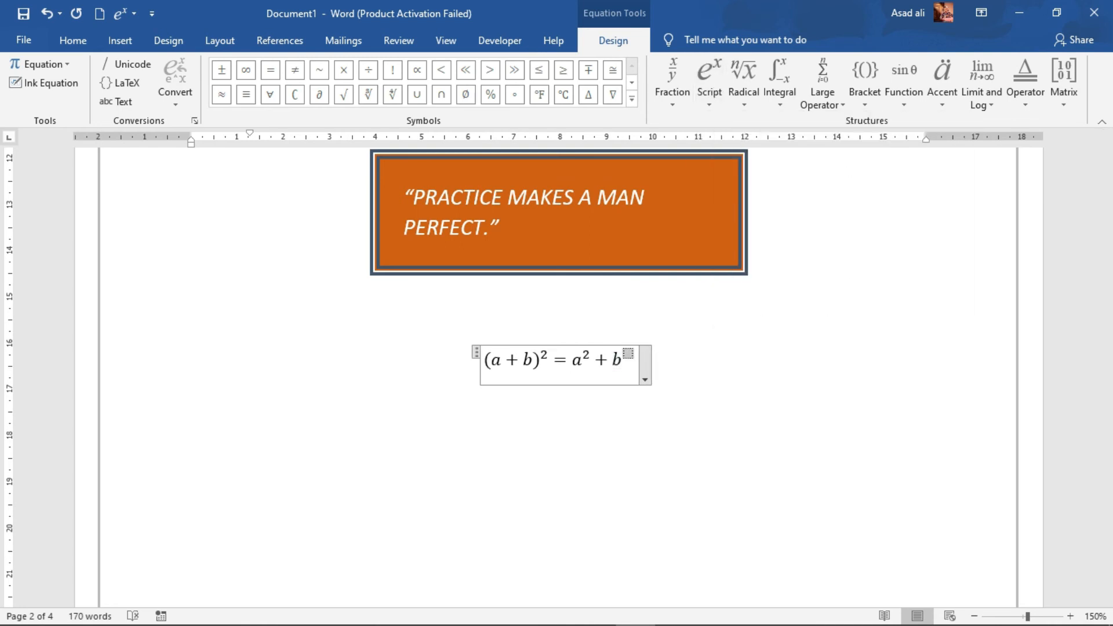
text(2)
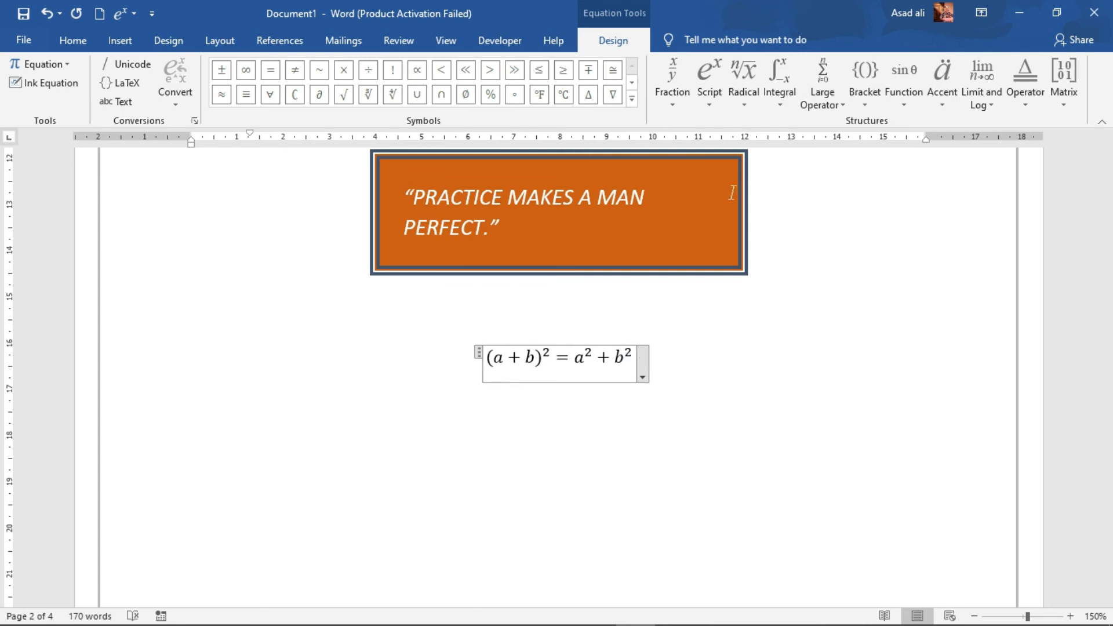
Step: Append + 2ab after b² and leave the equation
key(Right)
text(+ 2)
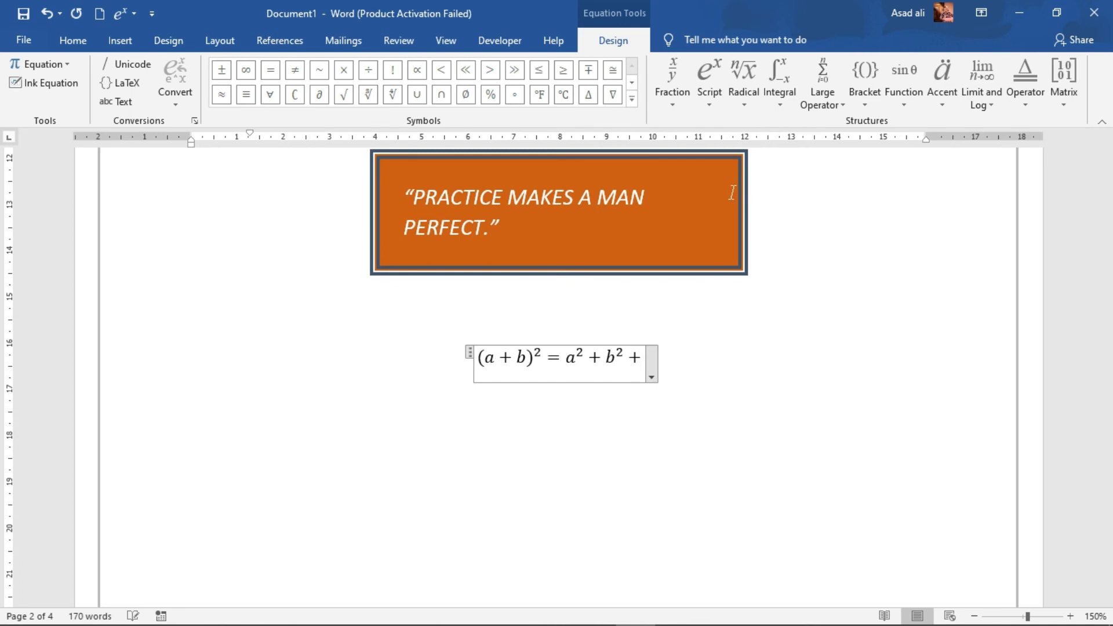
text(ab)
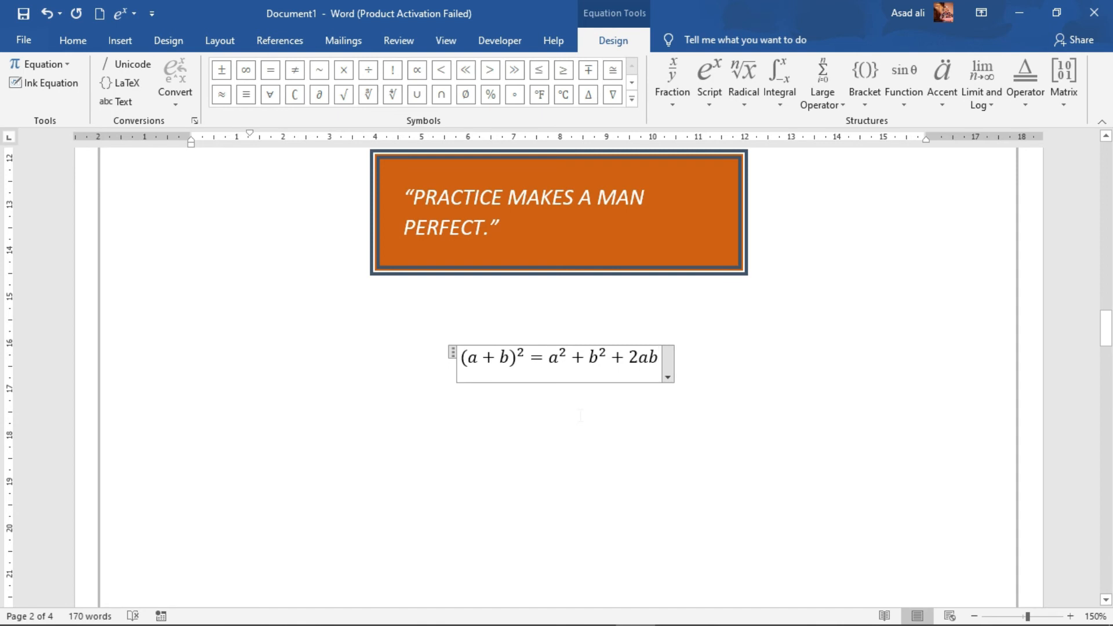
click(742, 353)
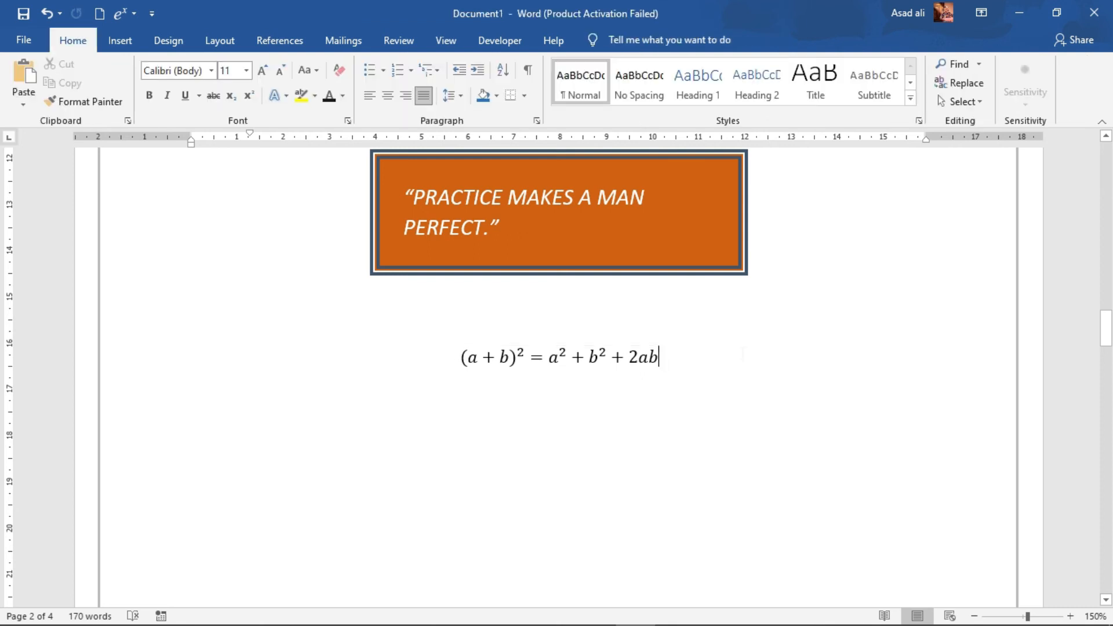
Step: Insert a new blank equation on the line below the (a + b)² equation
key(Return)
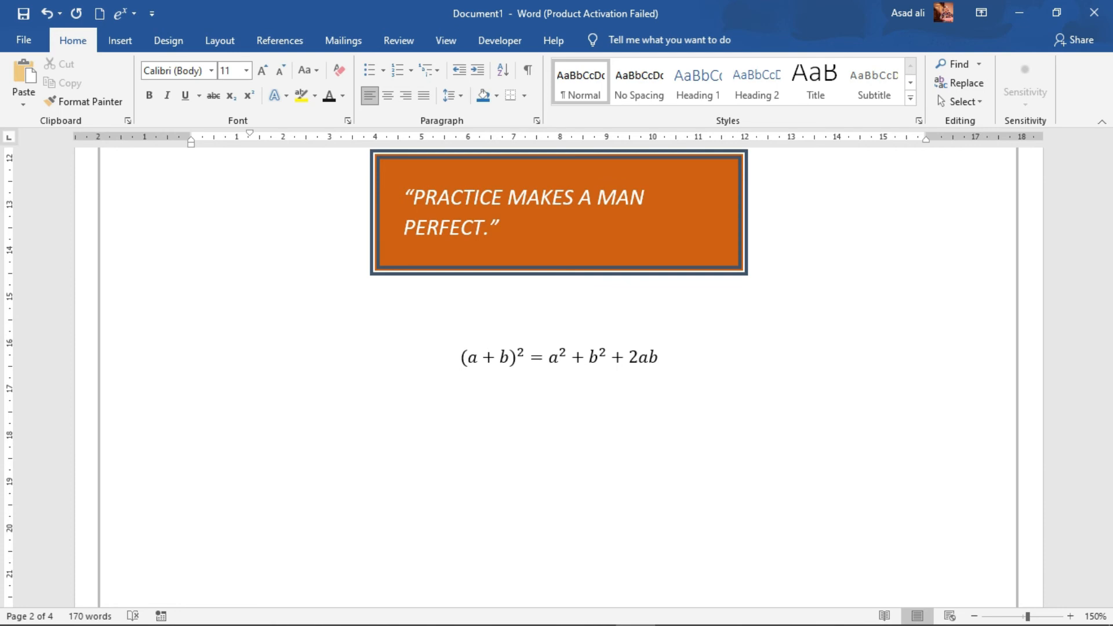
key(alt+equal)
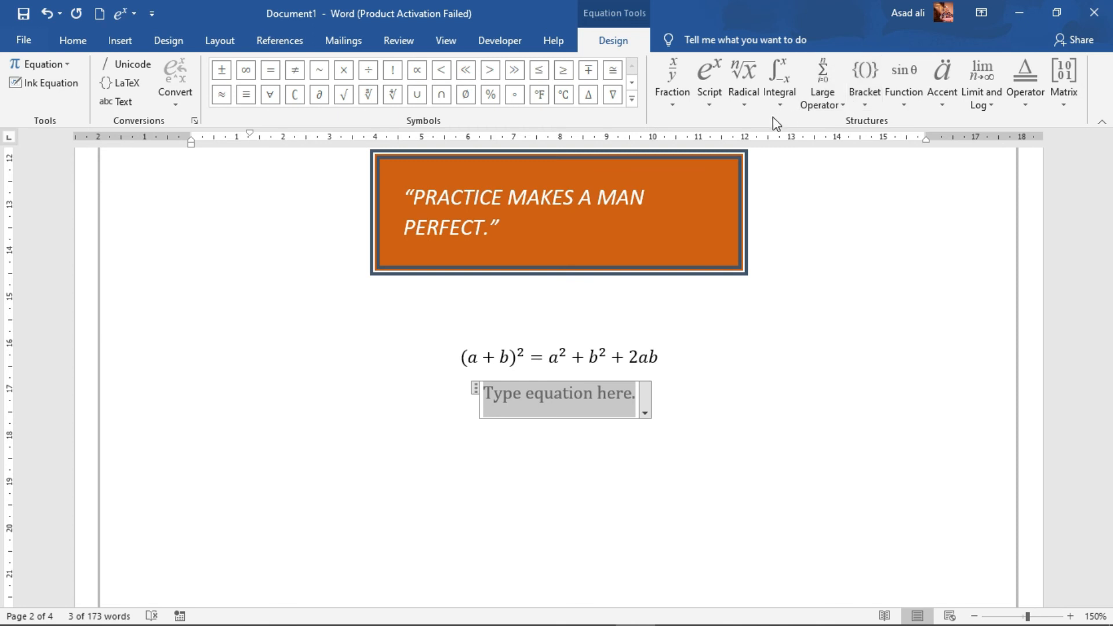
click(989, 108)
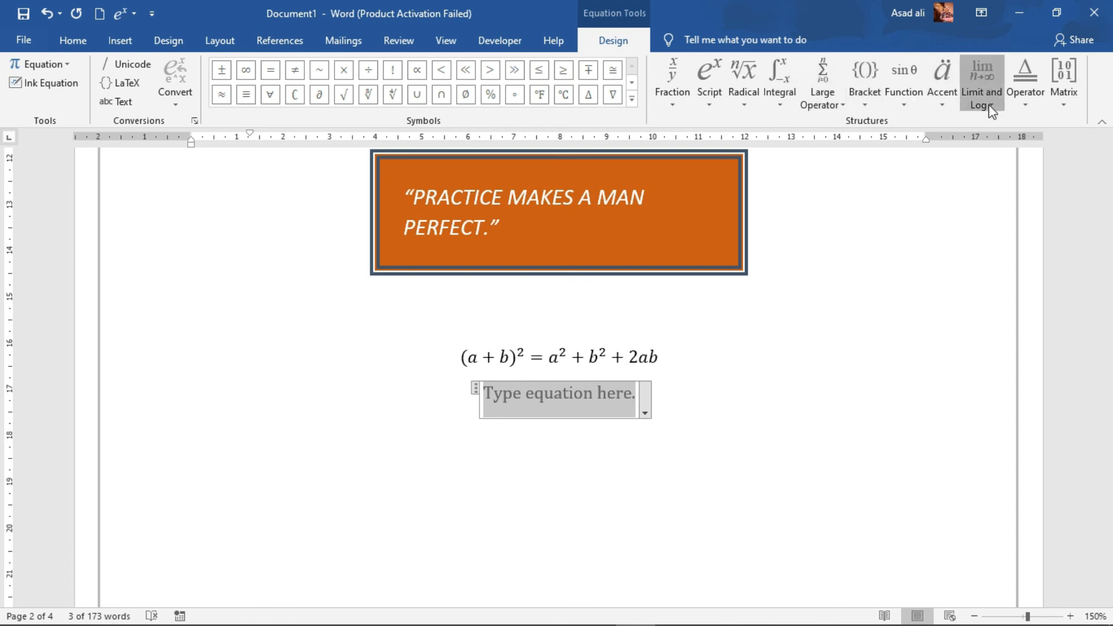
click(1035, 104)
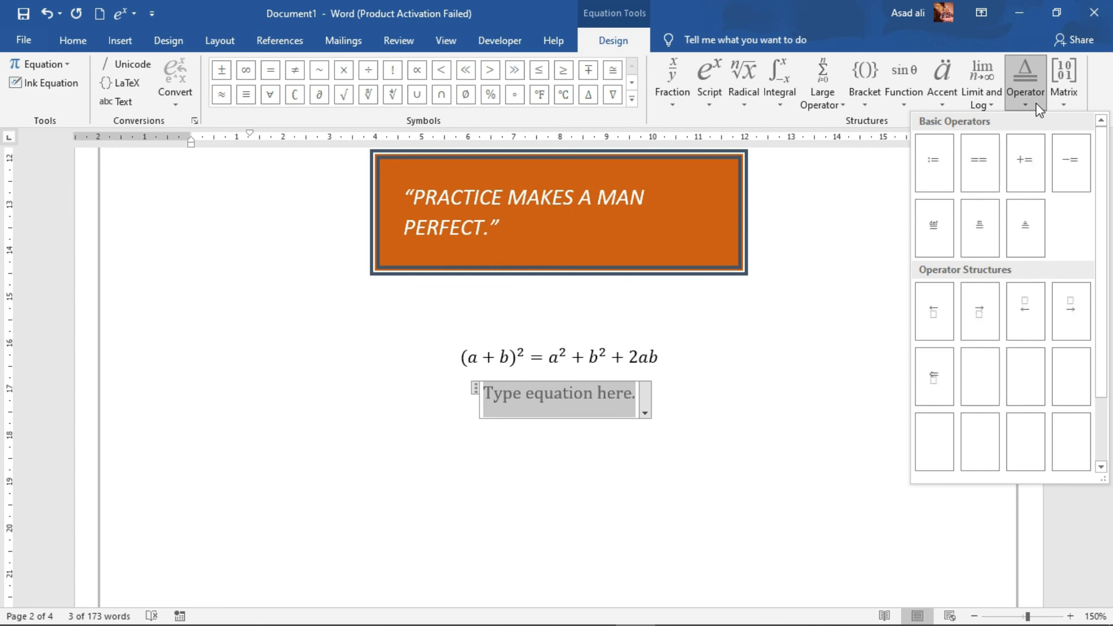
click(937, 103)
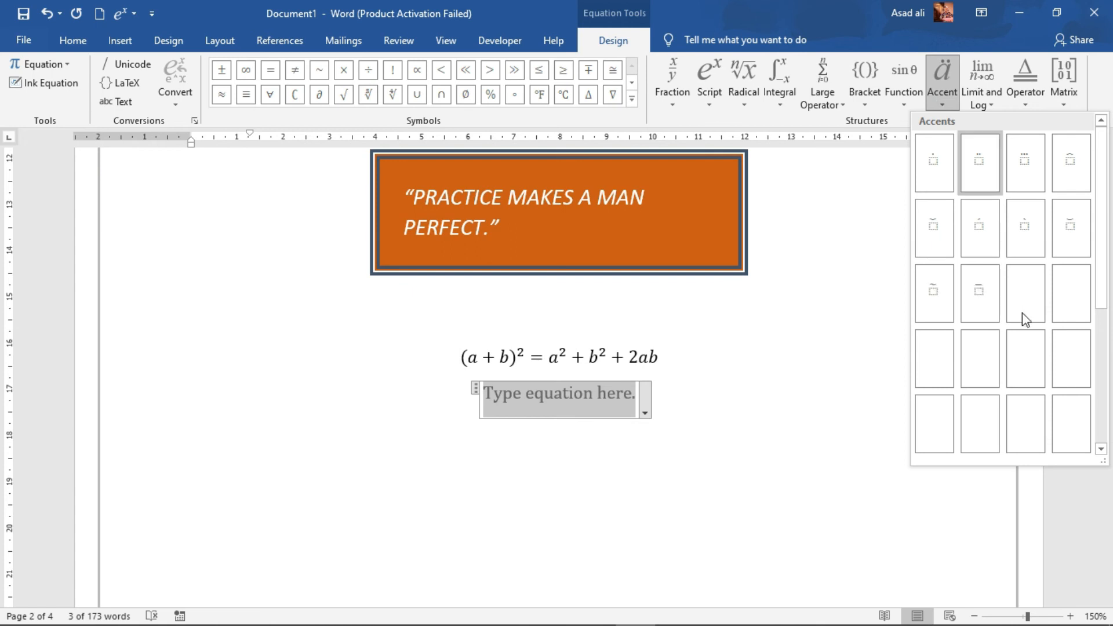
drag(1101, 183, 1101, 231)
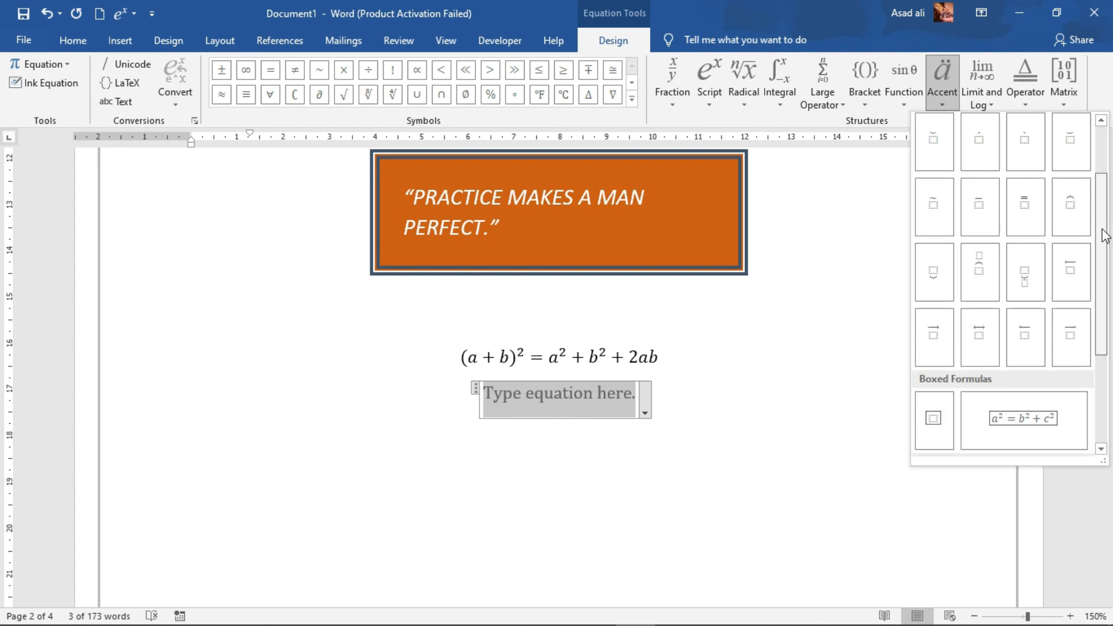
click(822, 258)
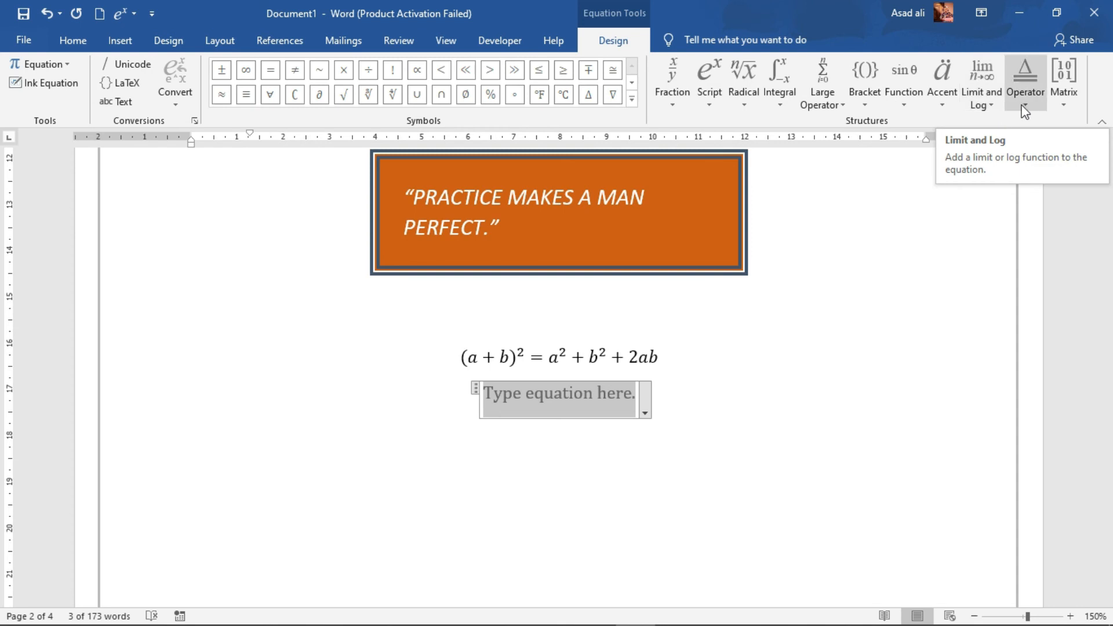
Step: Insert an empty 3x3 matrix in the new equation and fill its first row with 1, 0, 0
click(1059, 106)
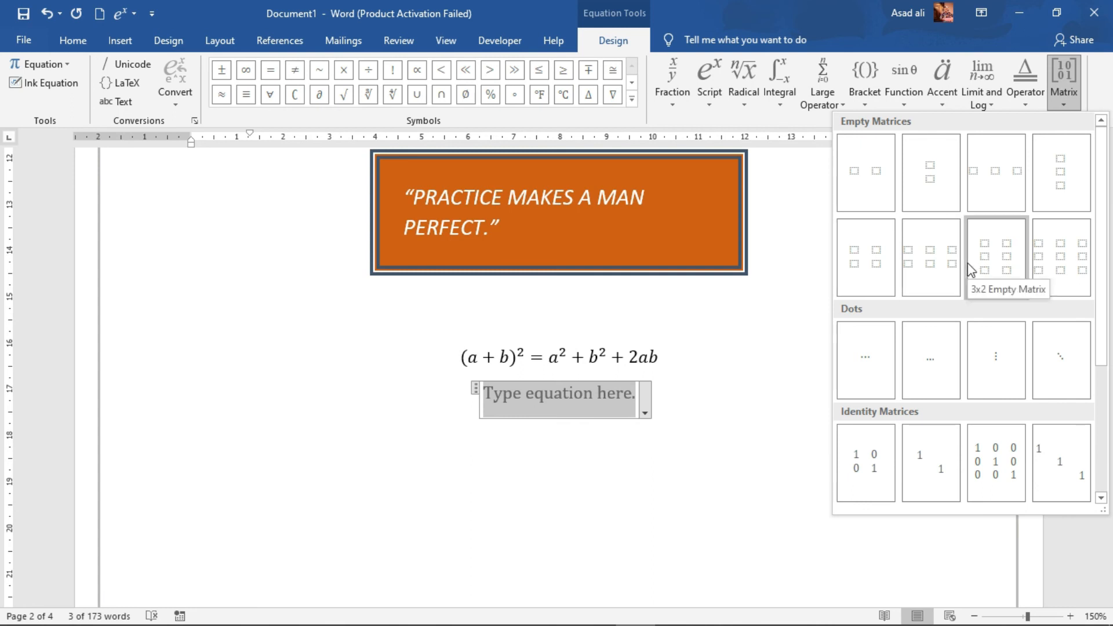
click(1051, 270)
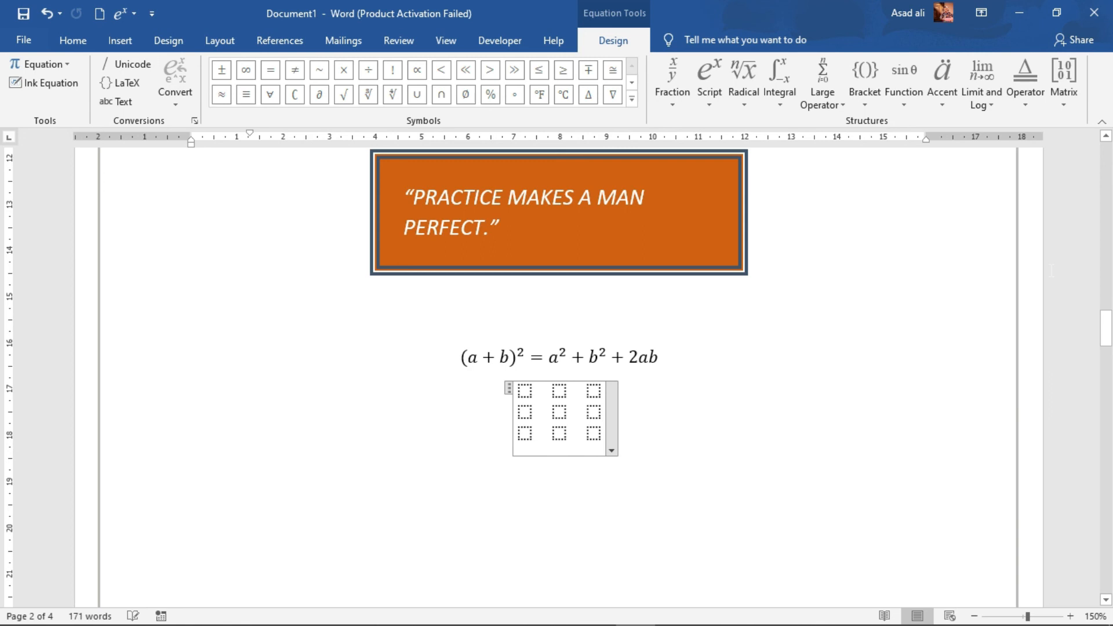
key(Left)
key(Left)
key(Left)
key(Left)
key(Left)
key(Left)
key(Left)
text(1)
key(Right)
text(0)
key(Right)
text(0)
Step: Fill the second row of the matrix with 0, 1, 0
key(Down)
key(Left)
key(Left)
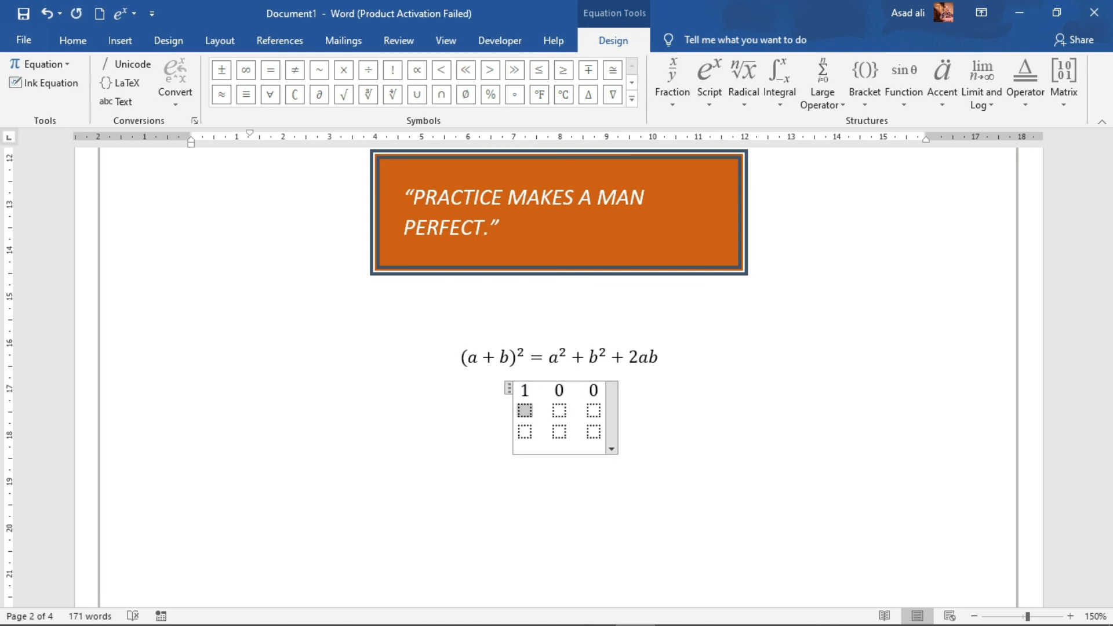
text(0)
key(Right)
text(1)
key(Right)
text(0)
Step: Fill the third row of the matrix with 0, 0, 1
key(Down)
key(Left)
key(Left)
text(0)
key(Right)
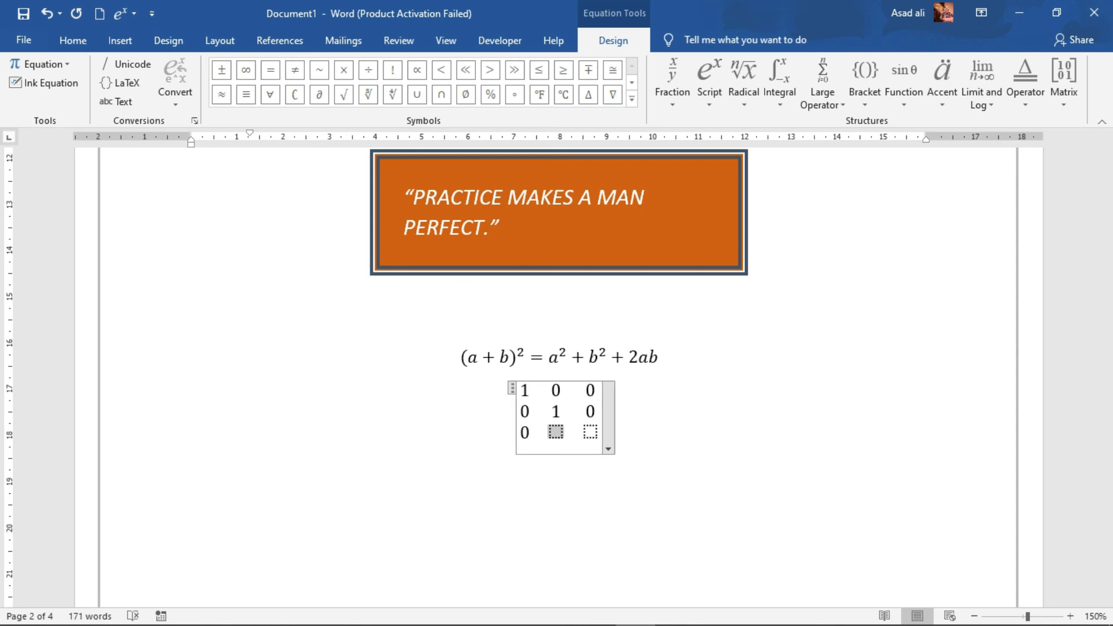
text(0)
key(Right)
text(1)
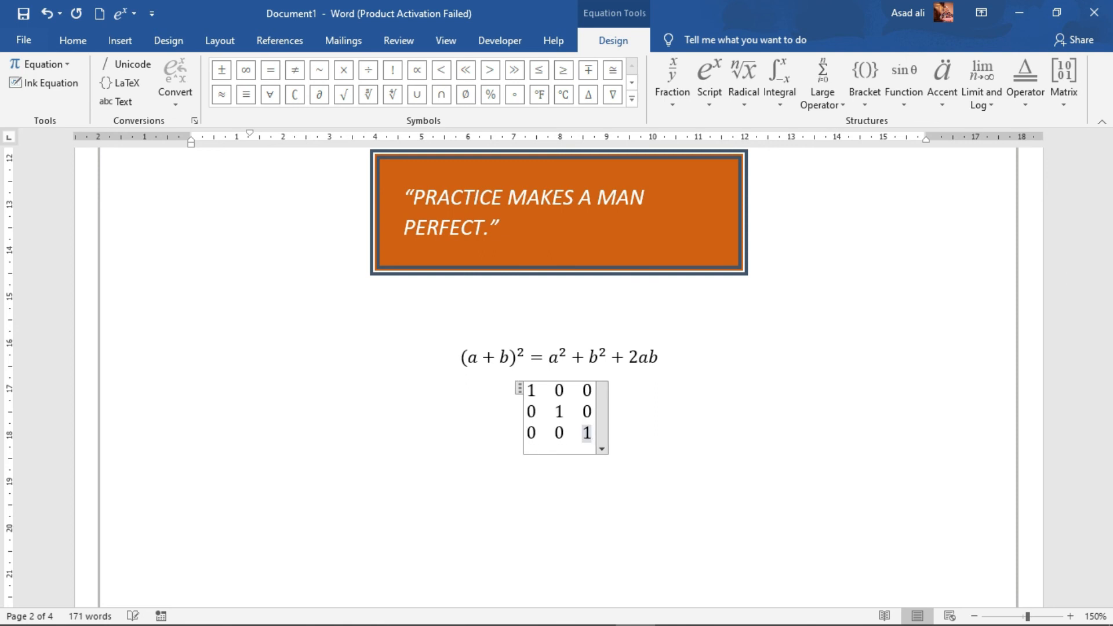
Step: Insert a new equation in the empty space below the matrix and enter A in it
click(688, 505)
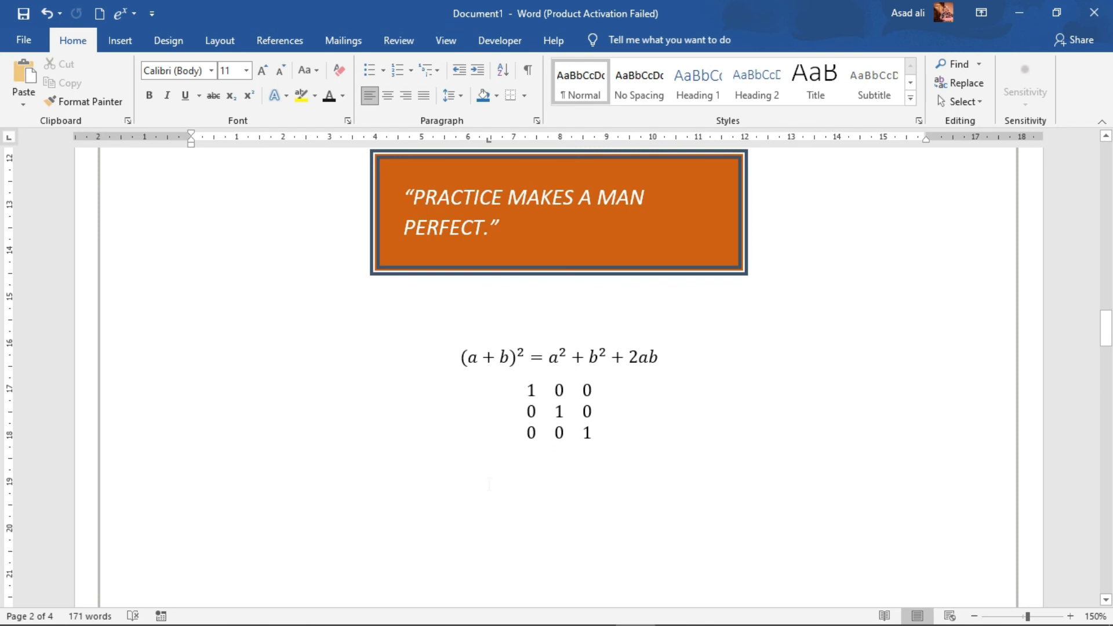
key(alt+equal)
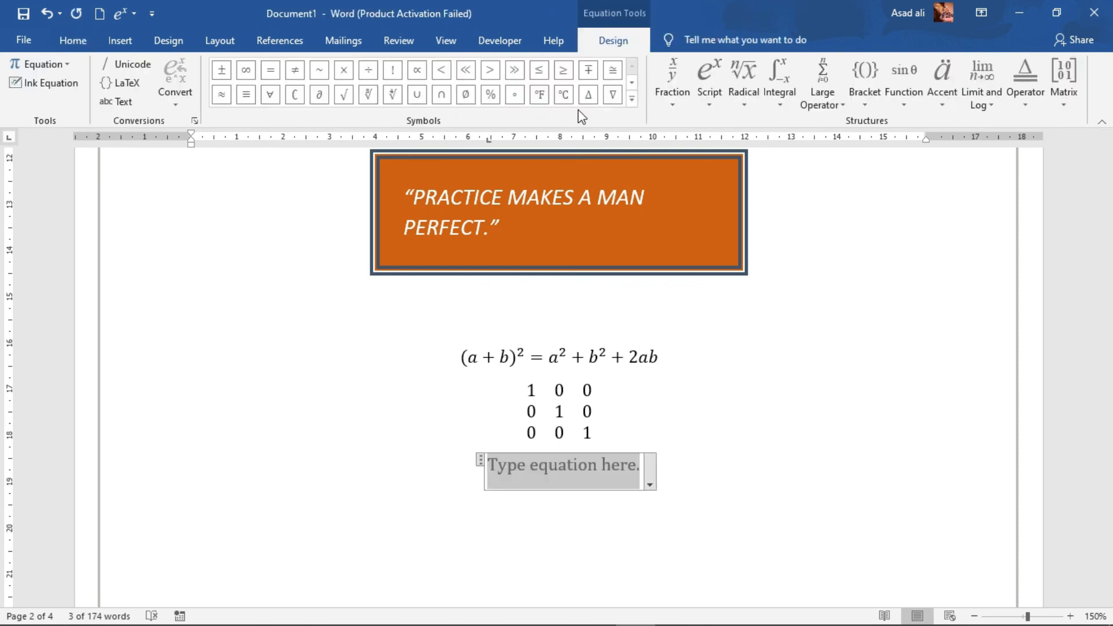
text(A)
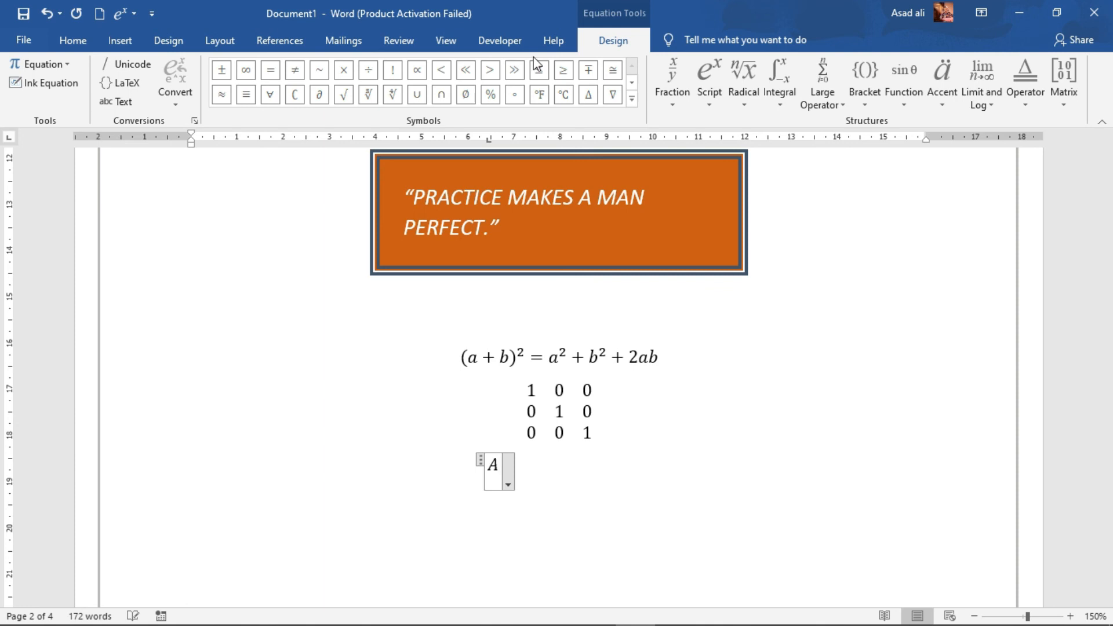
Step: Examine the Greek Letters, Letter-Like Symbols, Arrows and Geometry equation symbol sets, and return to Basic Math
click(633, 100)
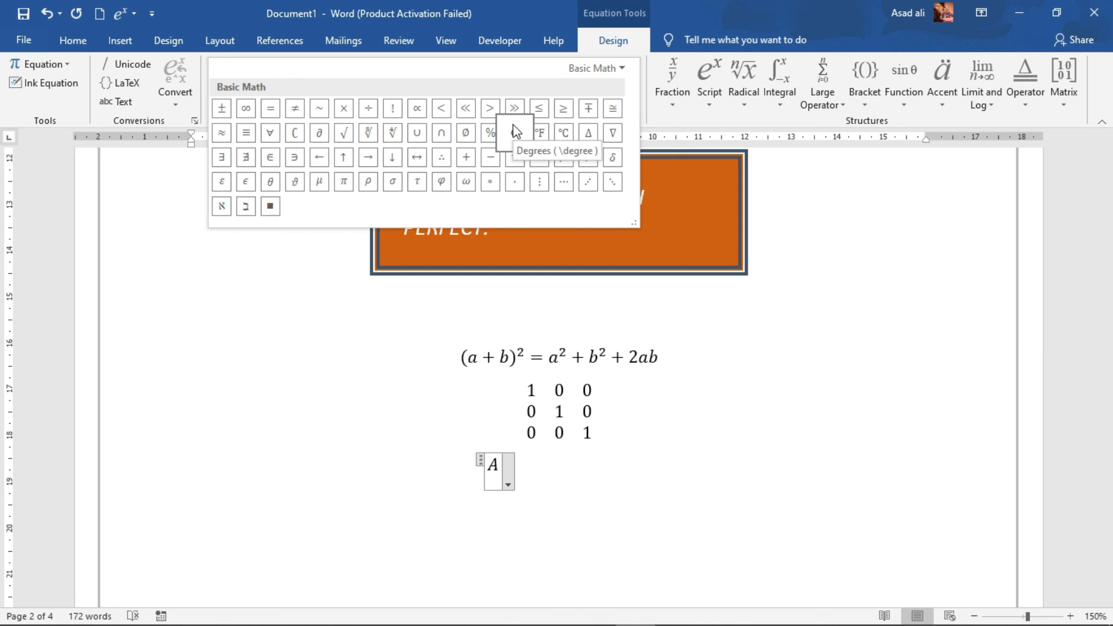
click(617, 67)
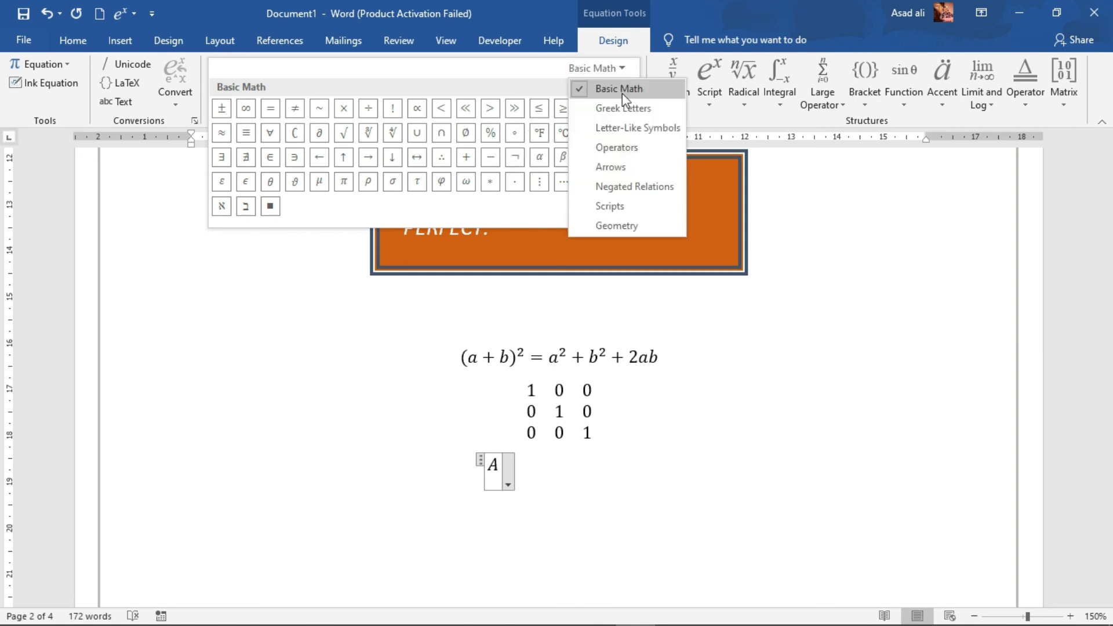
click(623, 107)
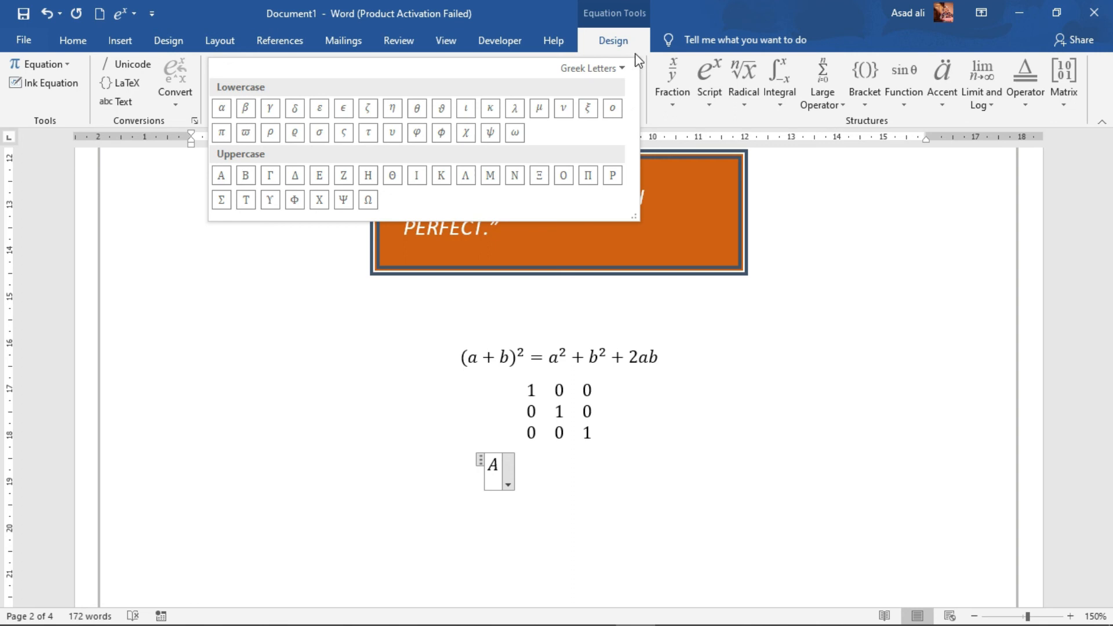
click(629, 68)
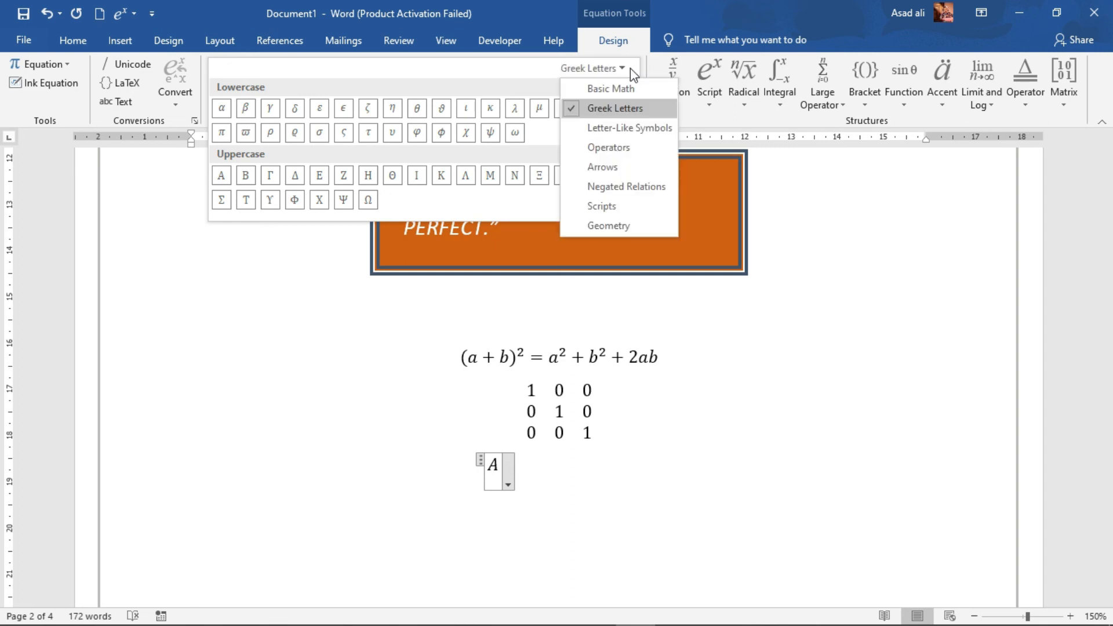
click(630, 128)
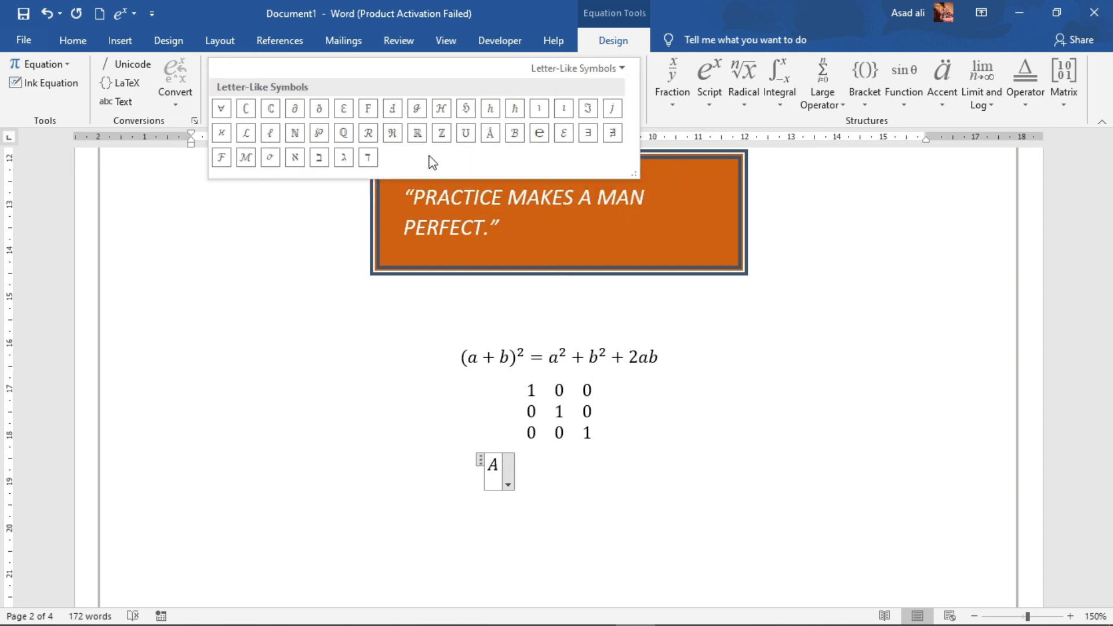
click(626, 68)
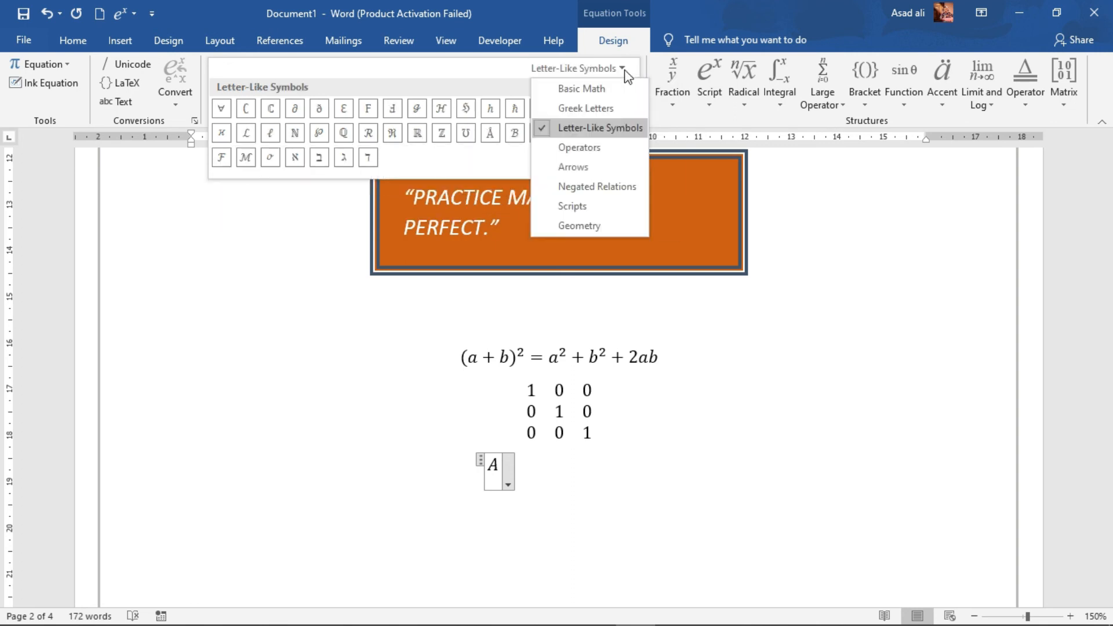
click(589, 166)
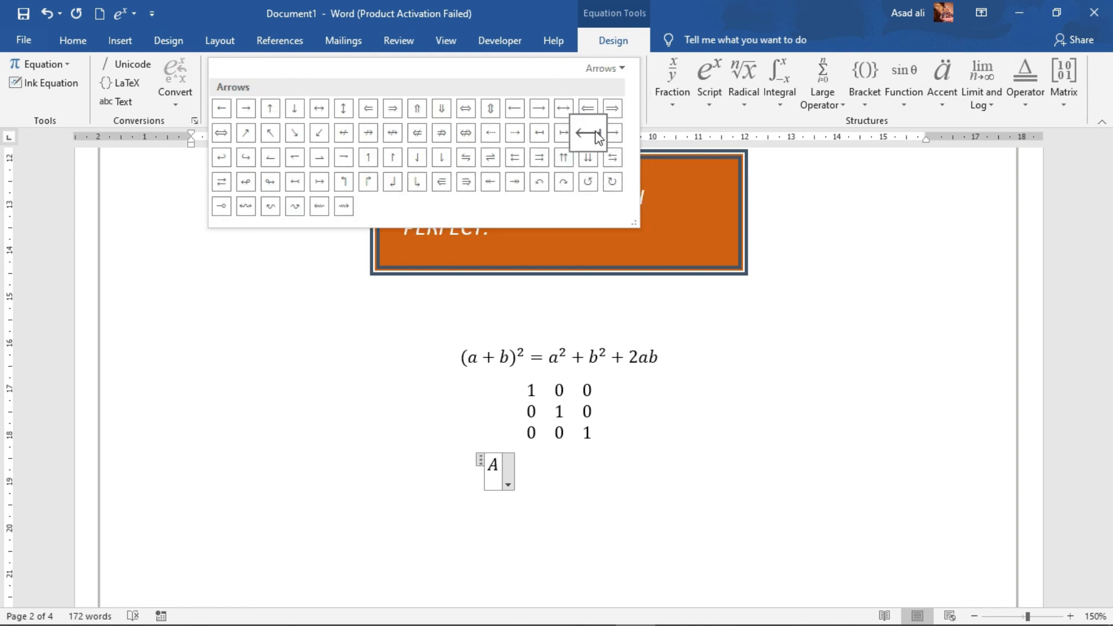
click(605, 68)
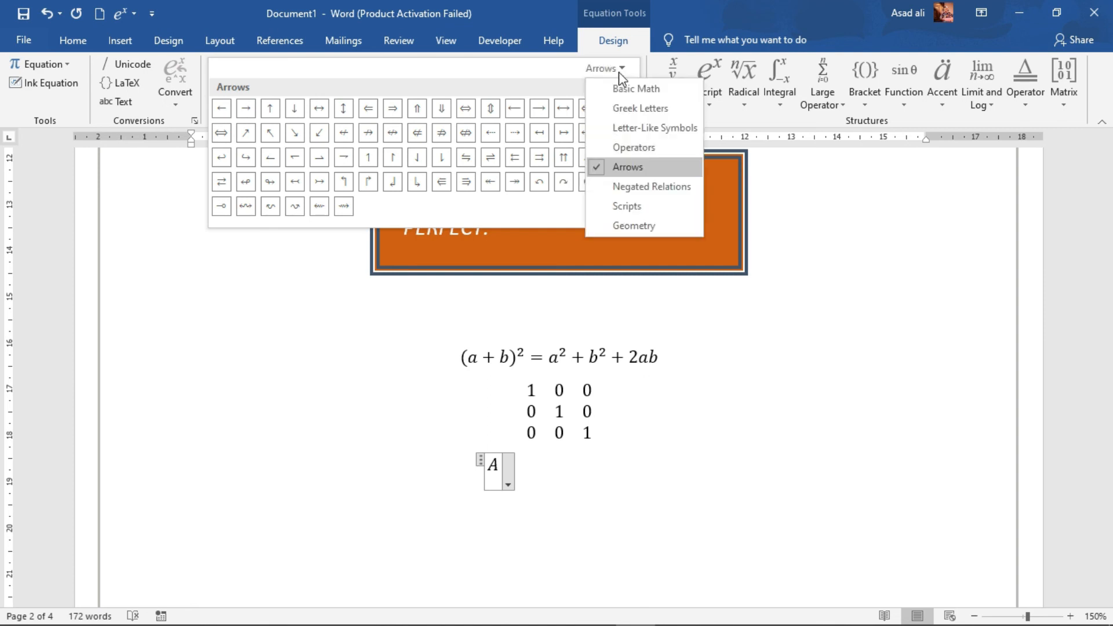
click(632, 225)
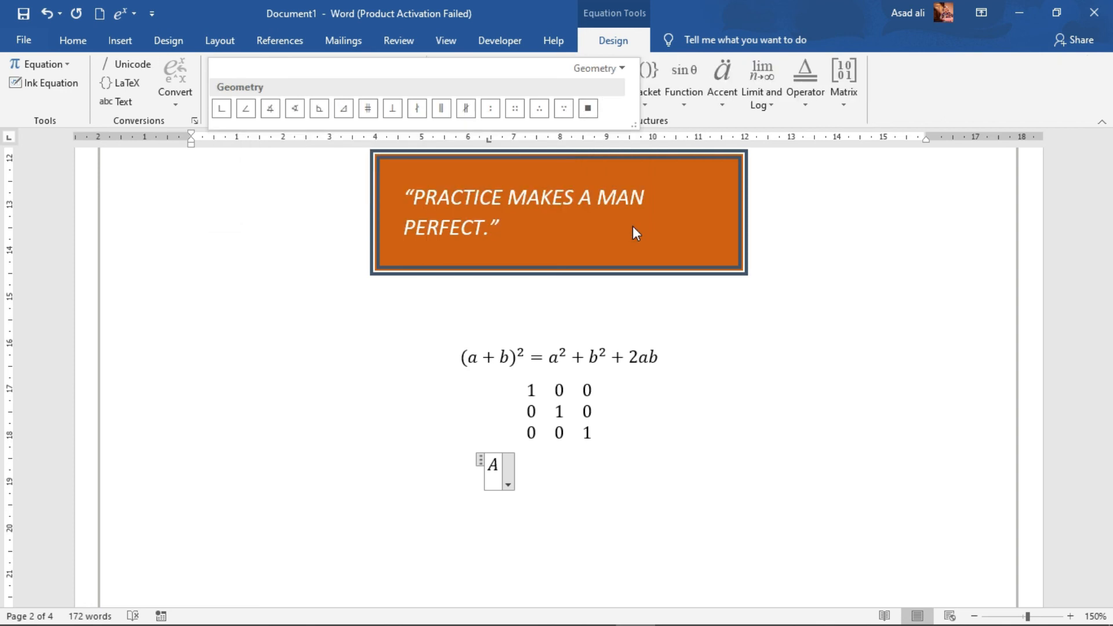
click(623, 68)
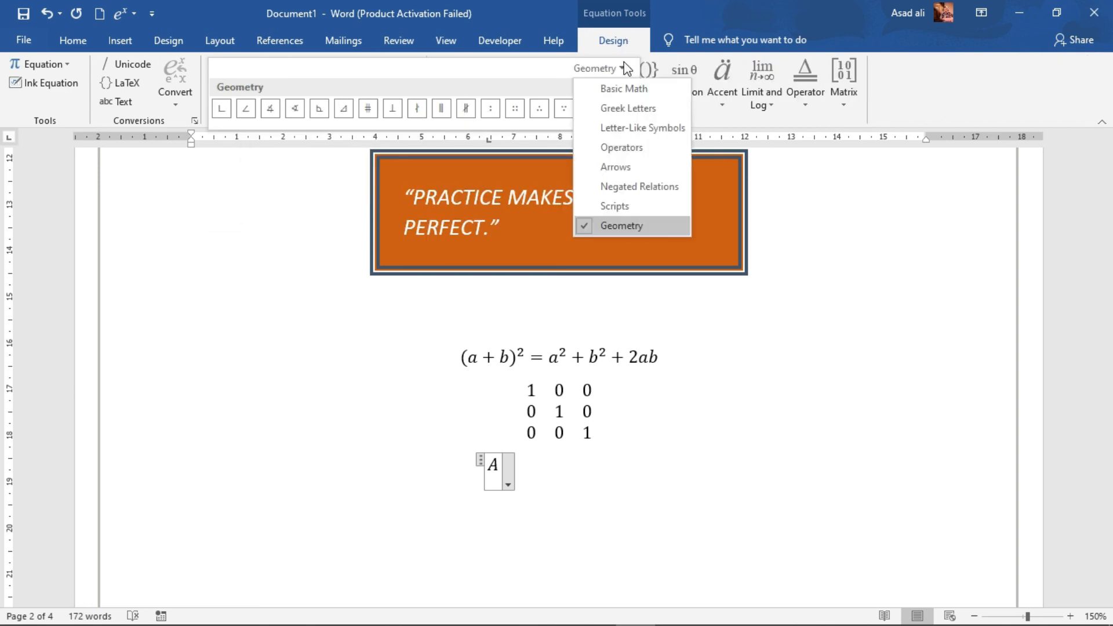
click(630, 90)
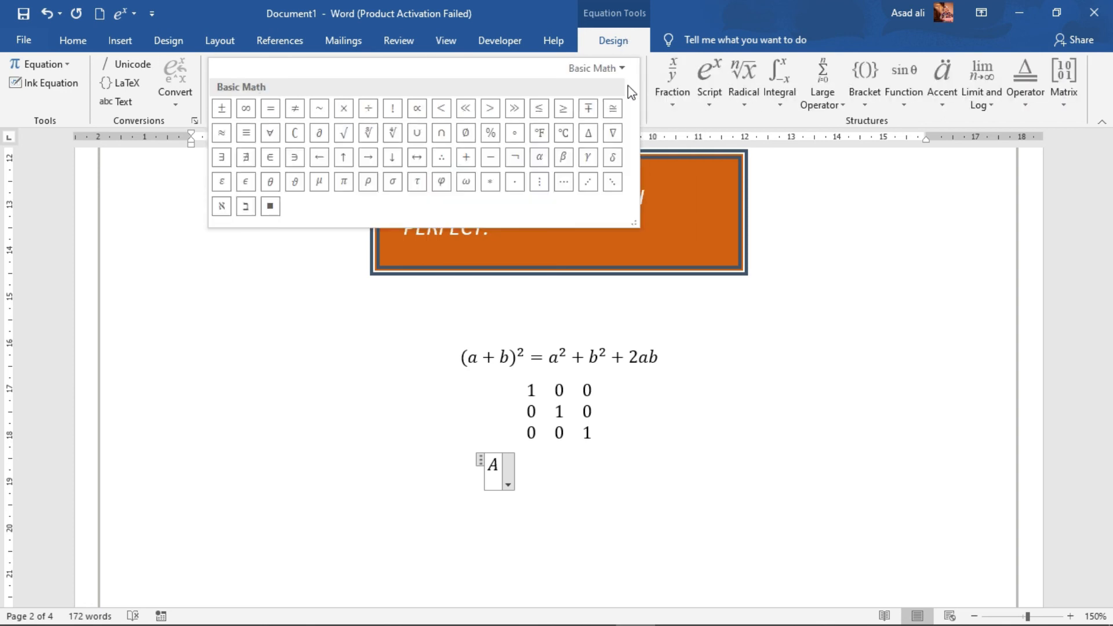
Step: Add the union symbol ∪ from Basic Math and the letter B after A in the equation
click(417, 135)
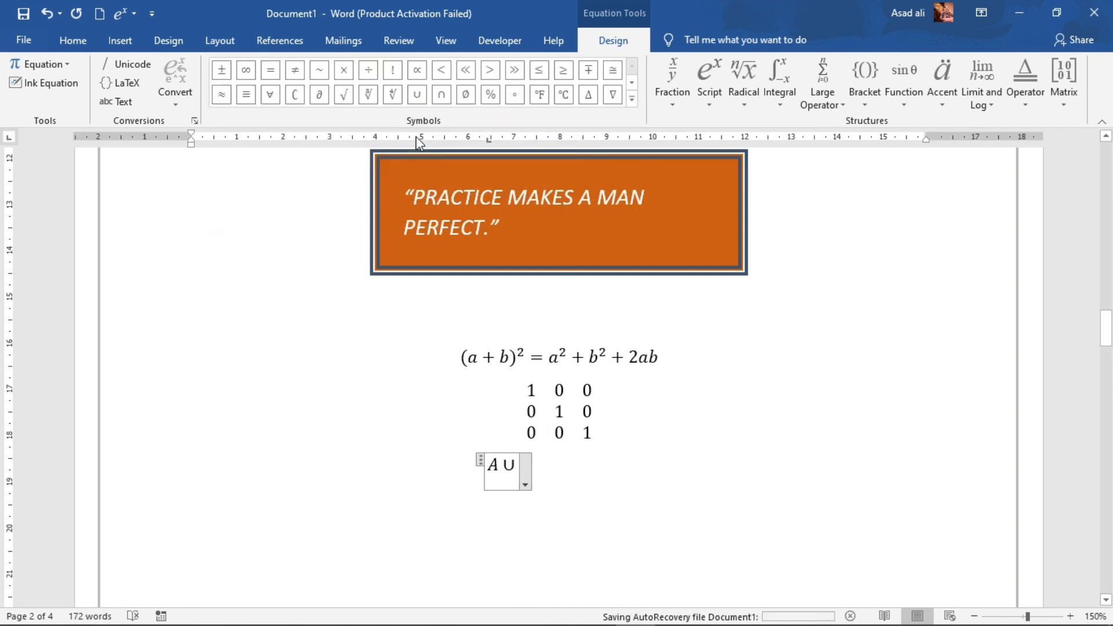
text(B )
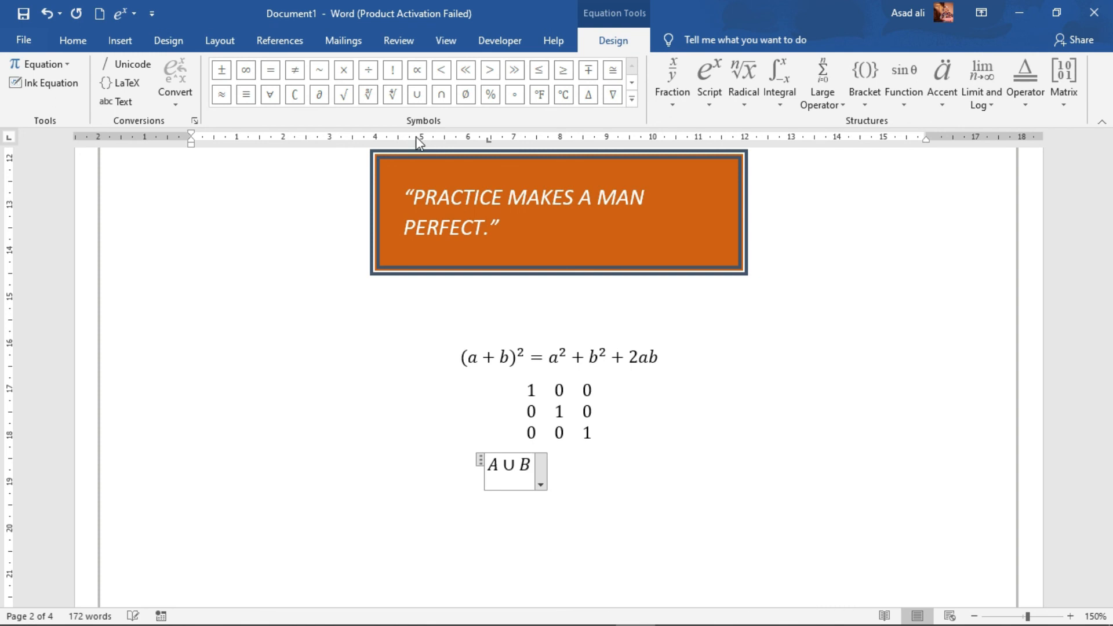
Step: Complete the union equation by adding = B ∪ A after A ∪ B, and start a new line below it
text(= )
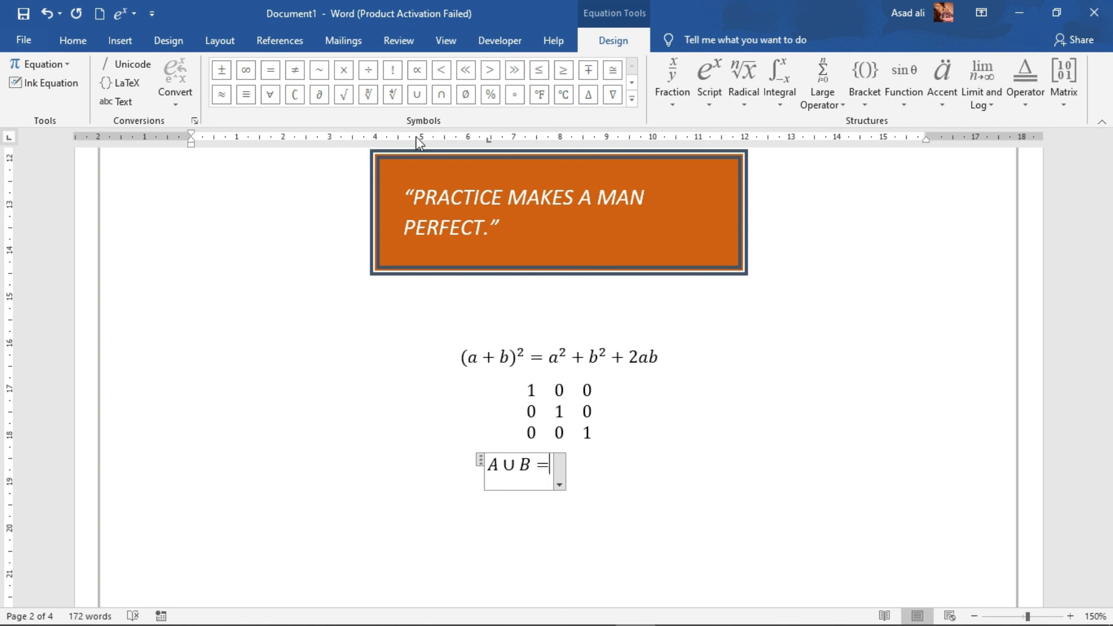
text(B)
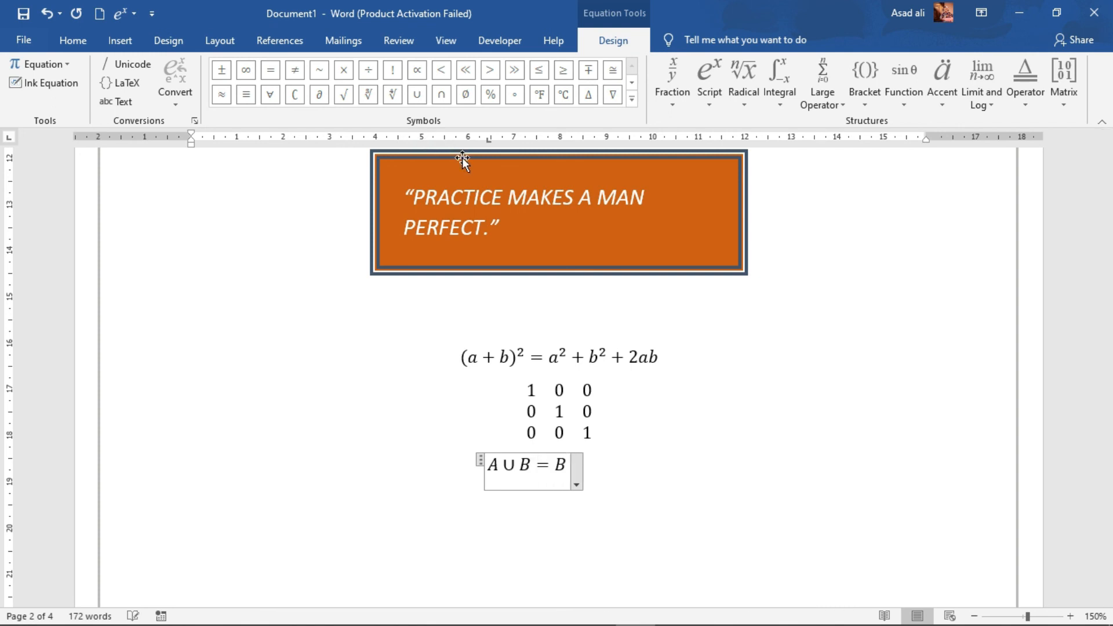
click(634, 95)
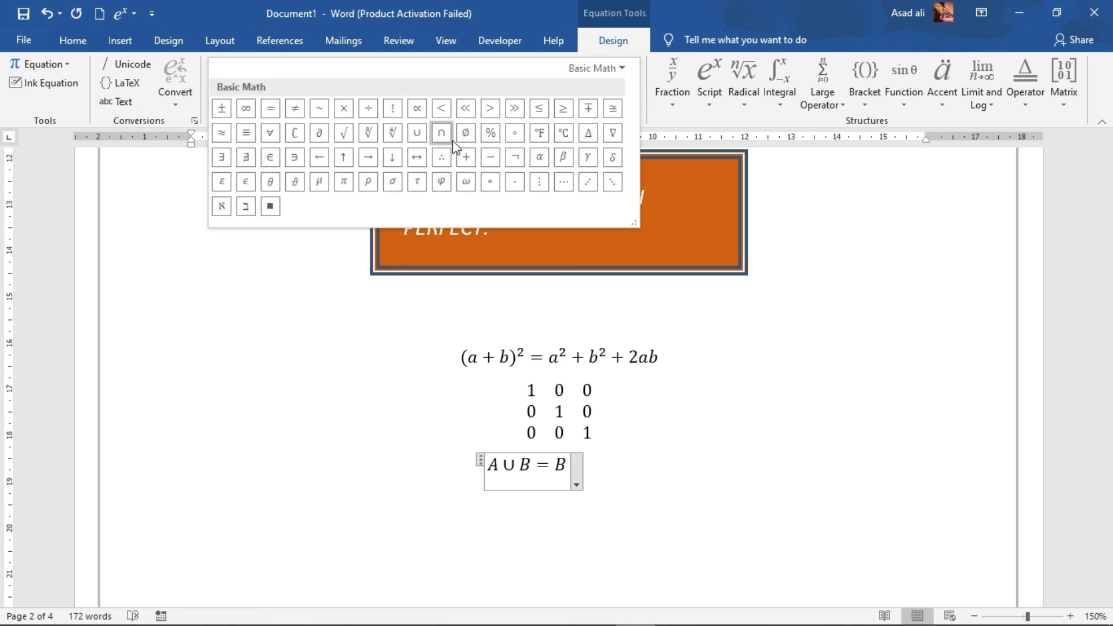
click(420, 135)
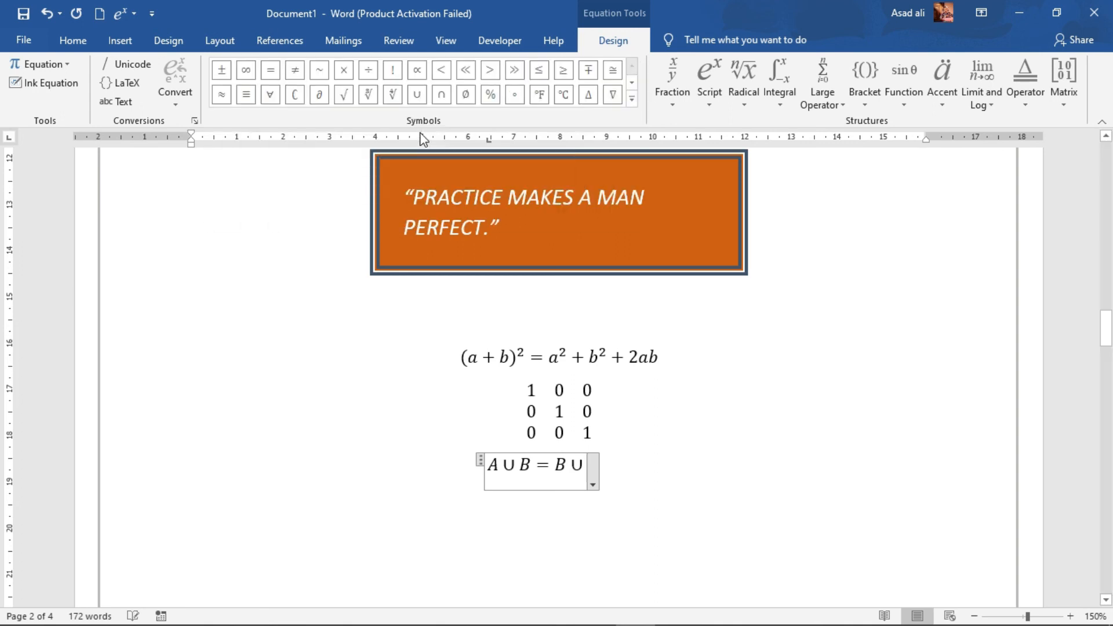
text(A)
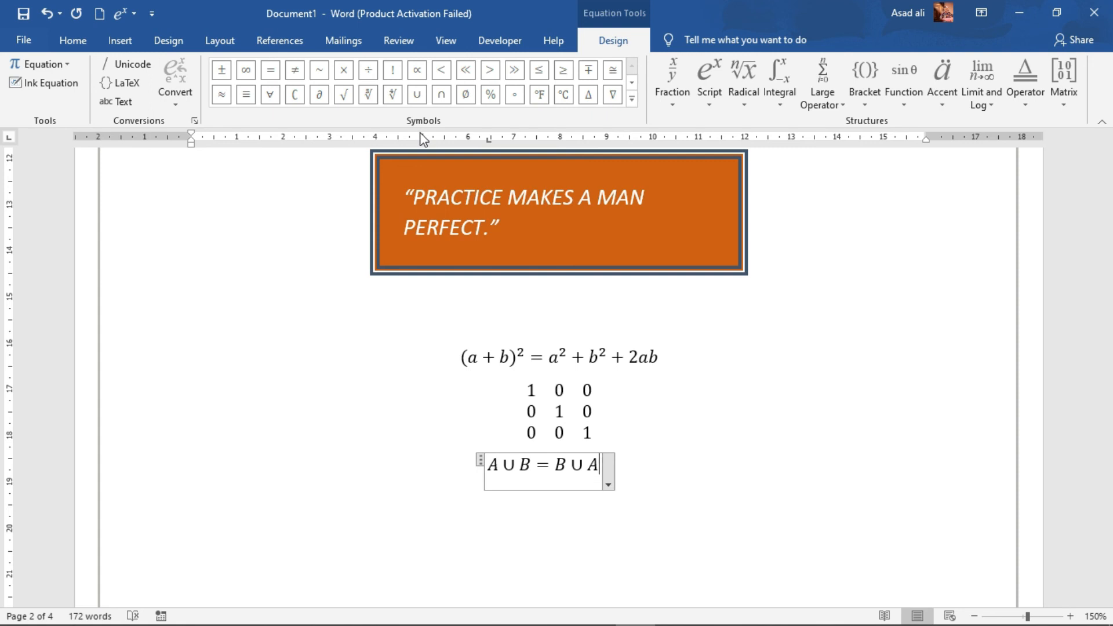
key(Right)
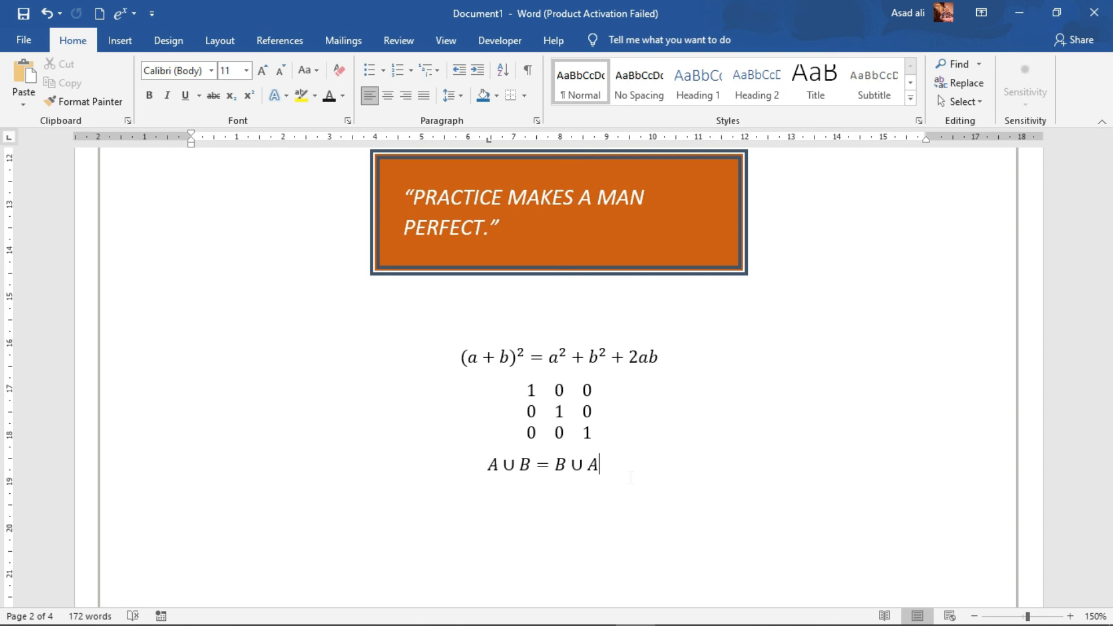
key(Left)
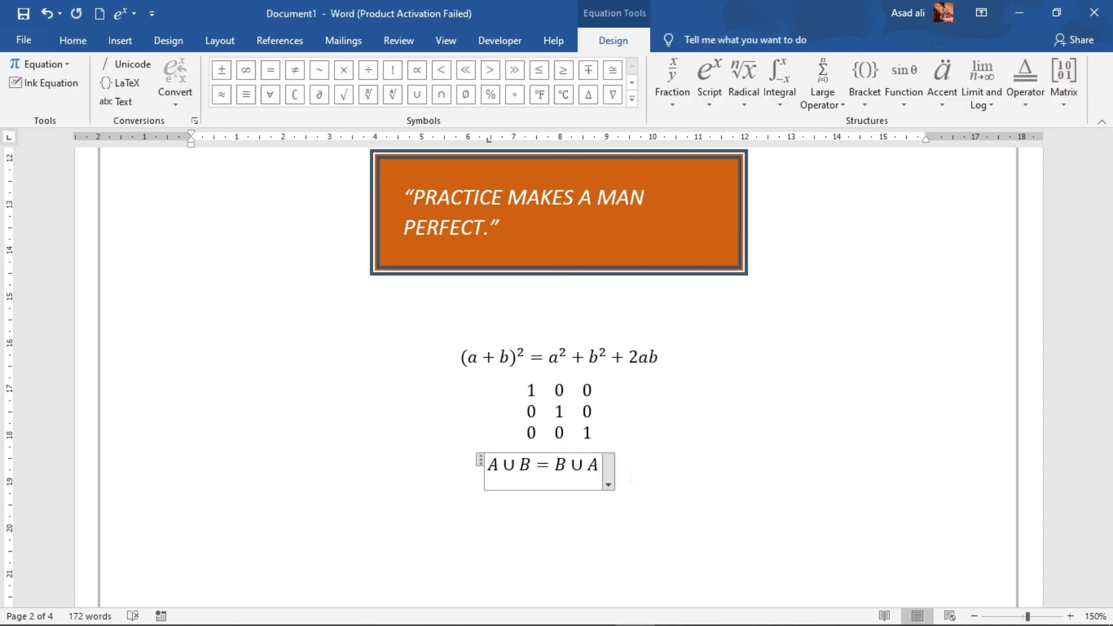
key(Right)
key(Return)
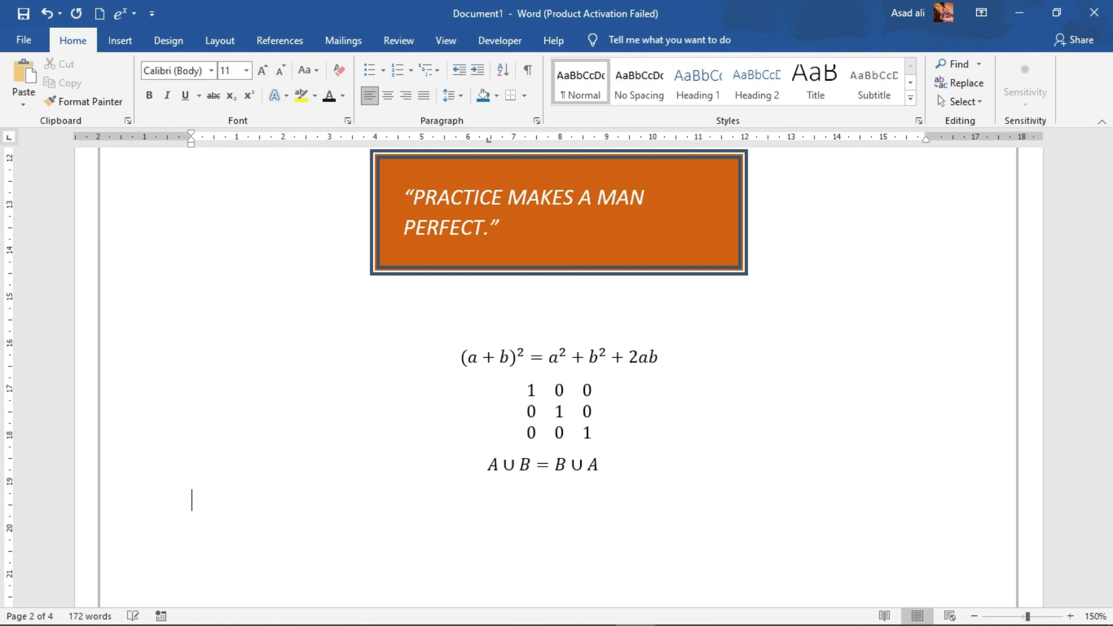
Step: Insert a new equation below A ∪ B = B ∪ A using the common limit function with n→∞ and (1 + 1/n)ⁿ
key(alt+equal)
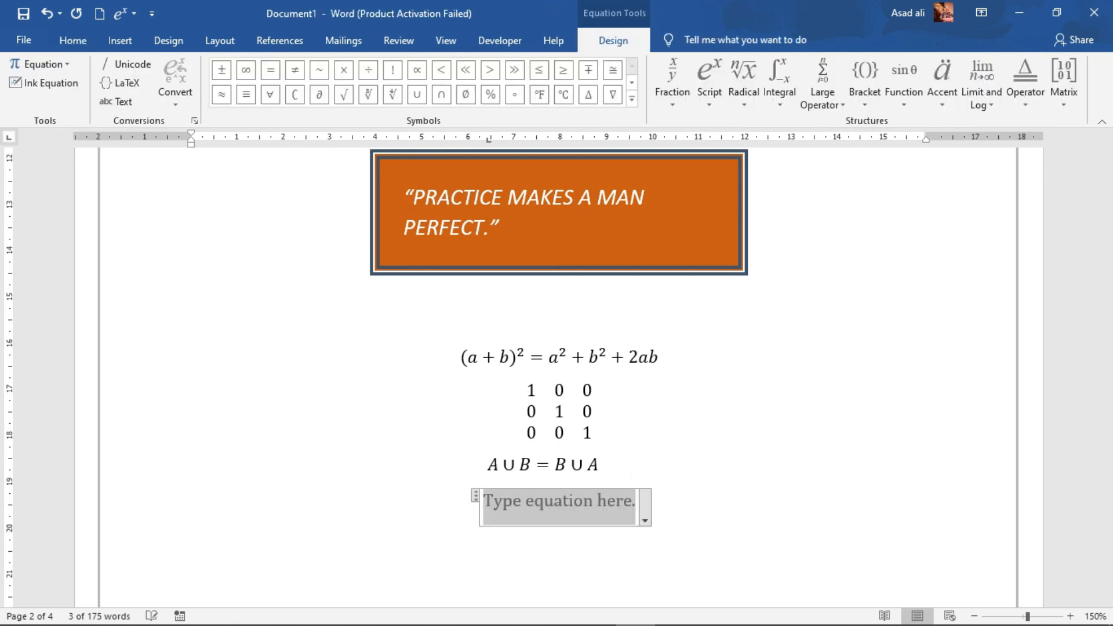
click(825, 95)
click(979, 93)
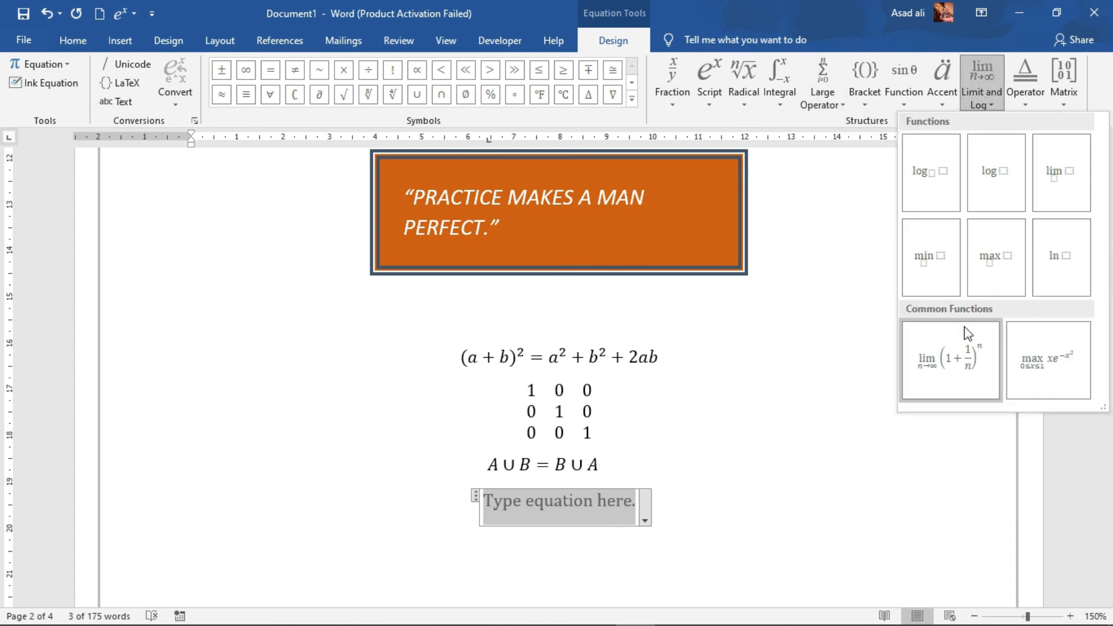
click(965, 360)
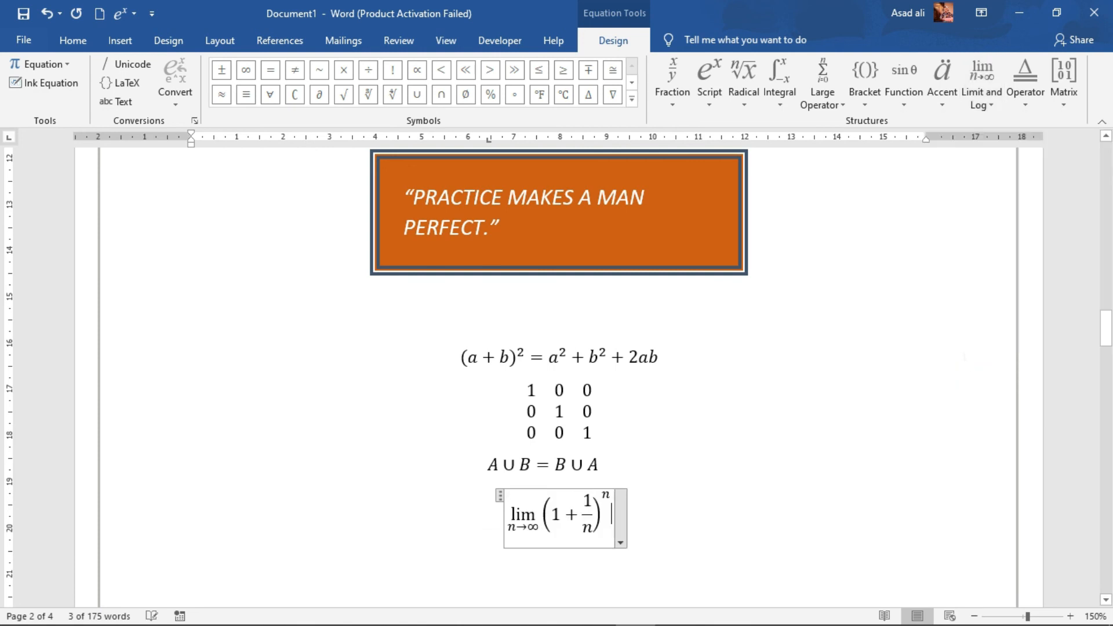
Step: Set both the exponent and the fraction's denominator in the limit equation to 2, and start a new line below it
key(Left)
key(Left)
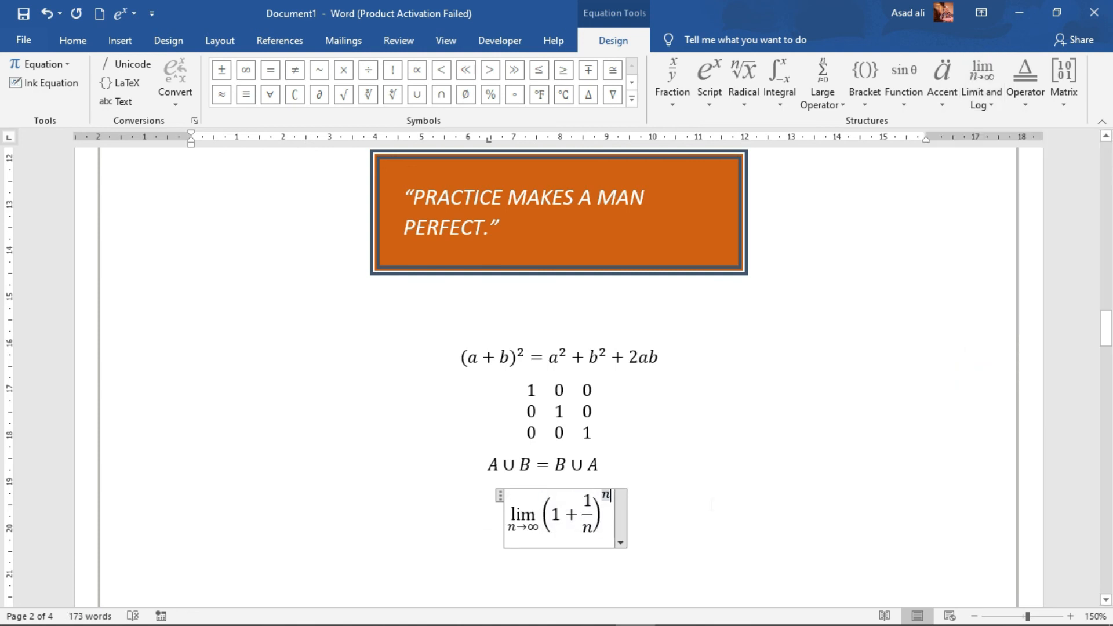
key(BackSpace)
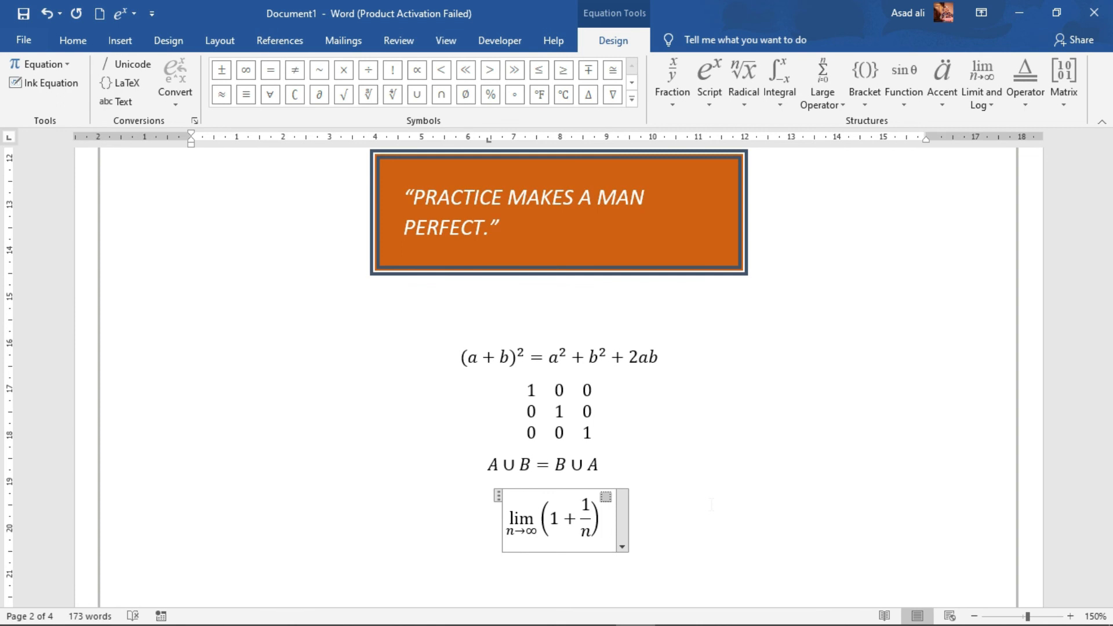
text(2)
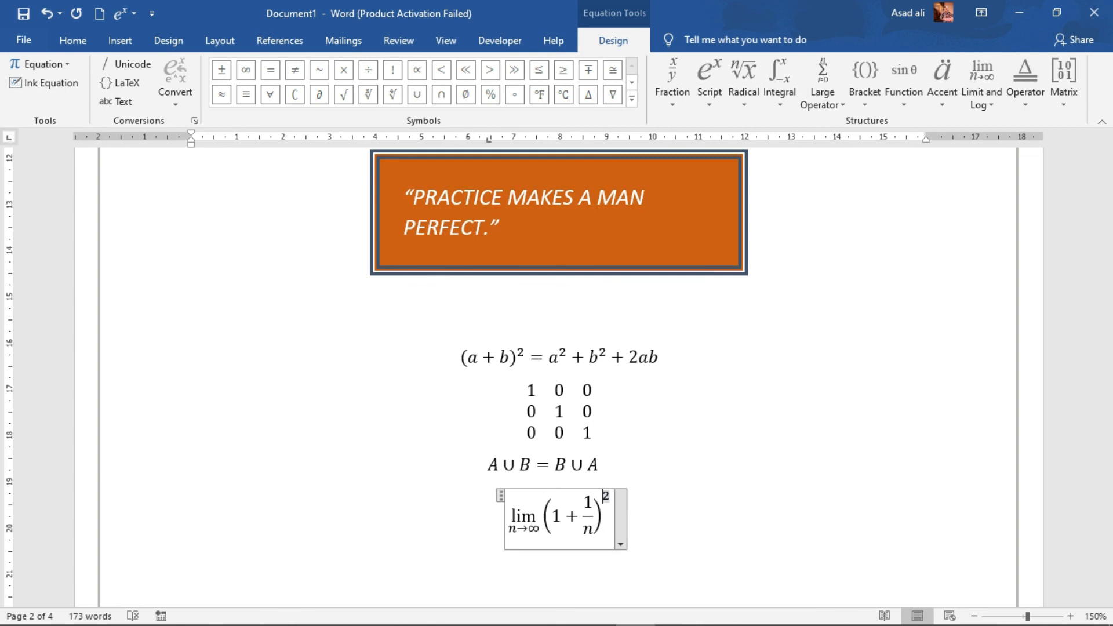
key(Left)
key(Left)
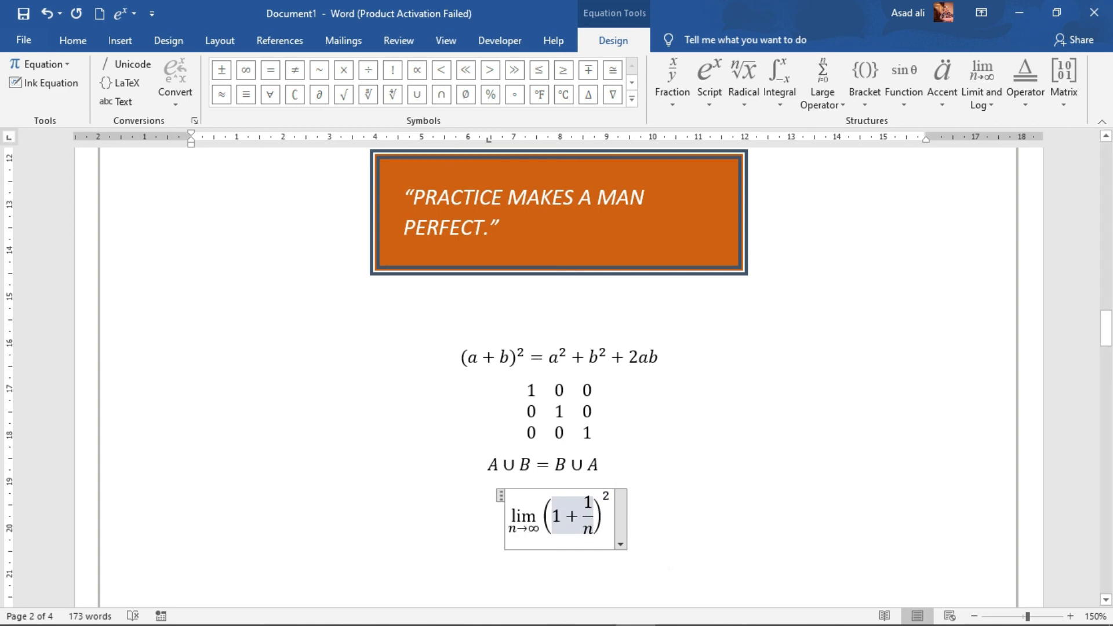
key(Left)
key(BackSpace)
text(2)
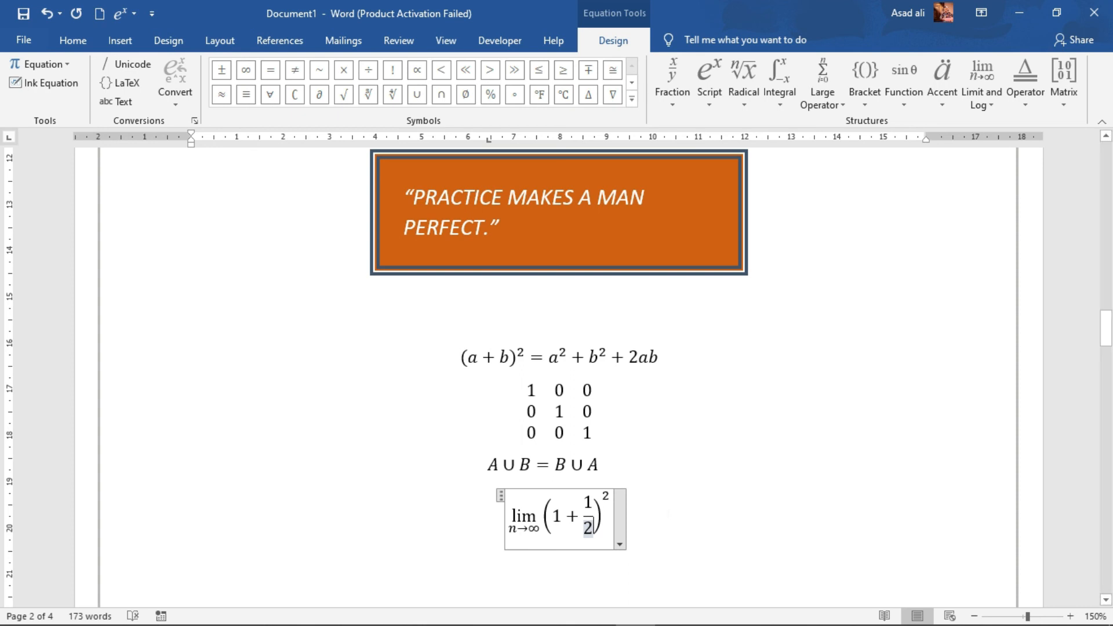
click(667, 514)
key(Return)
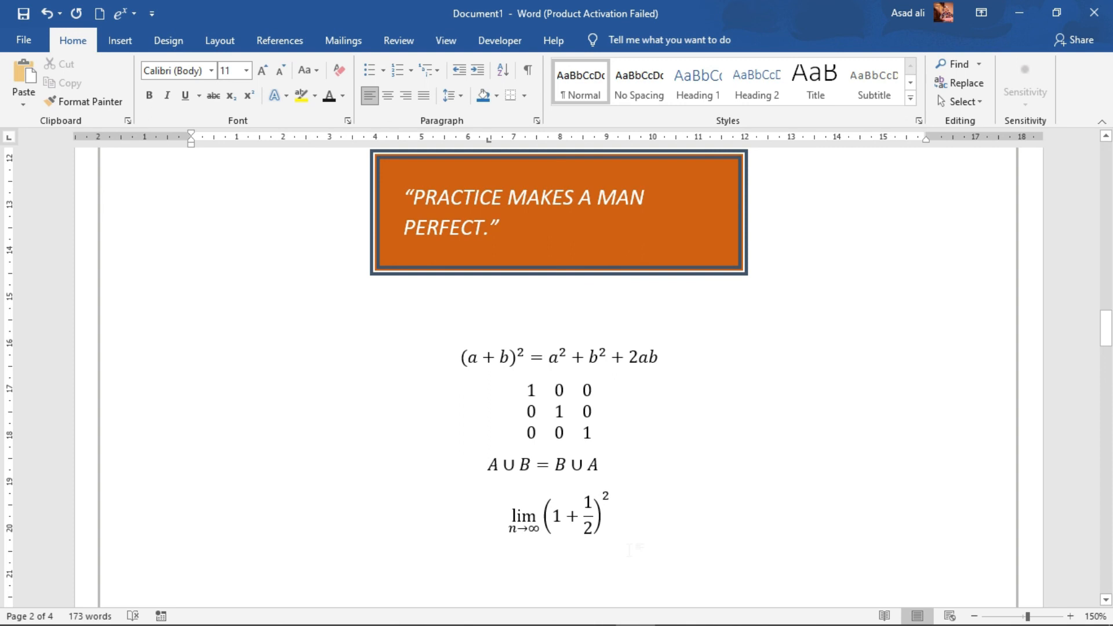
Step: Insert a new equation below the limit equation with a stacked fraction of 2 over 3
drag(1107, 339, 1108, 356)
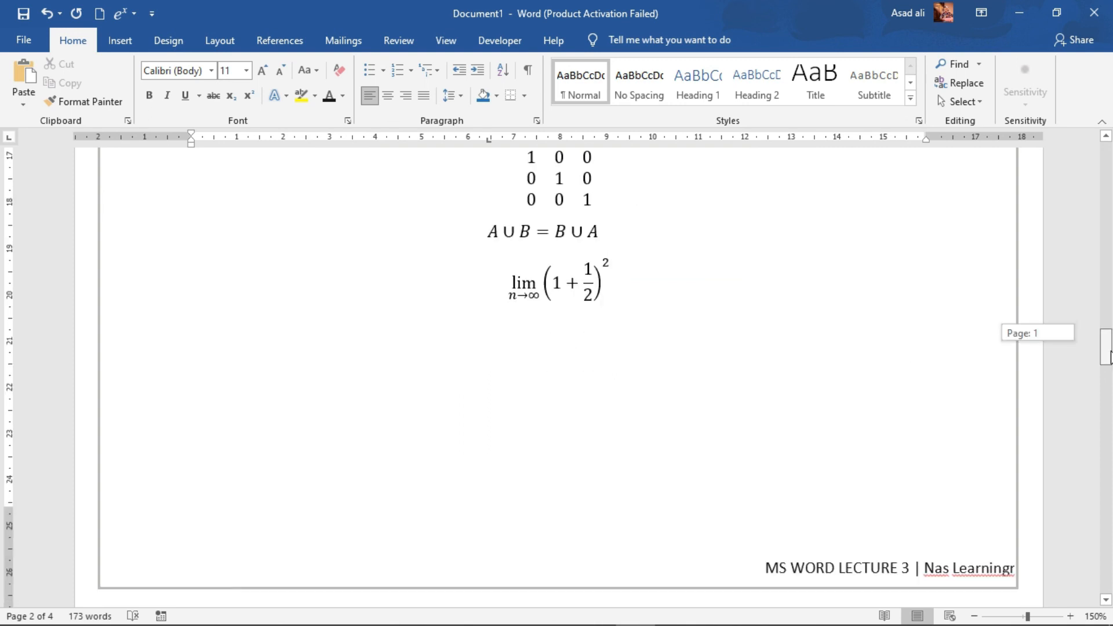
key(alt+equal)
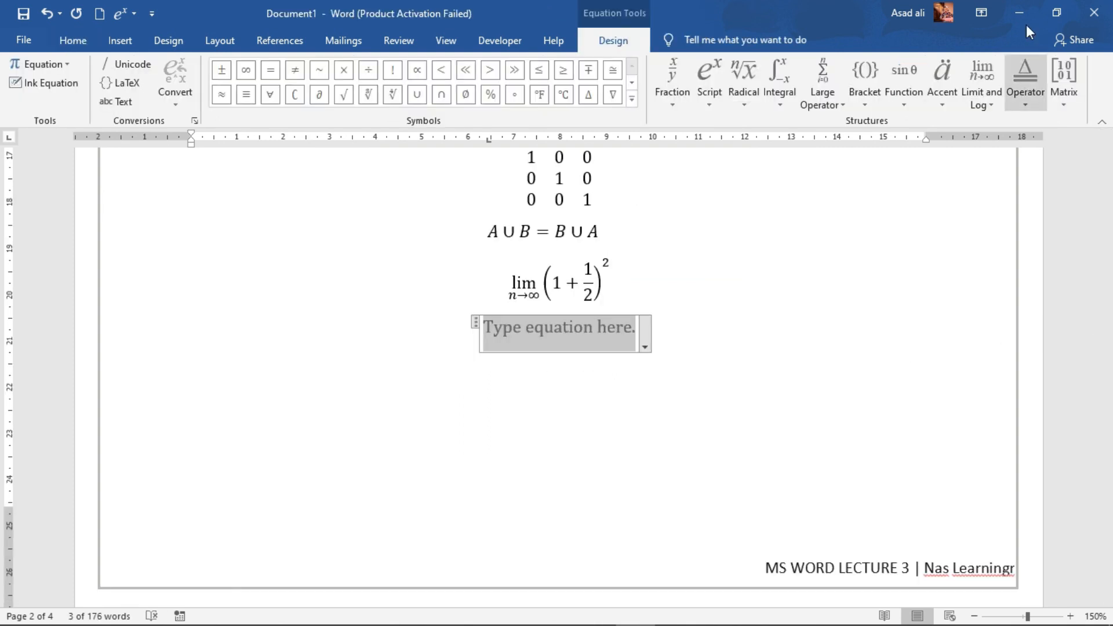
click(669, 87)
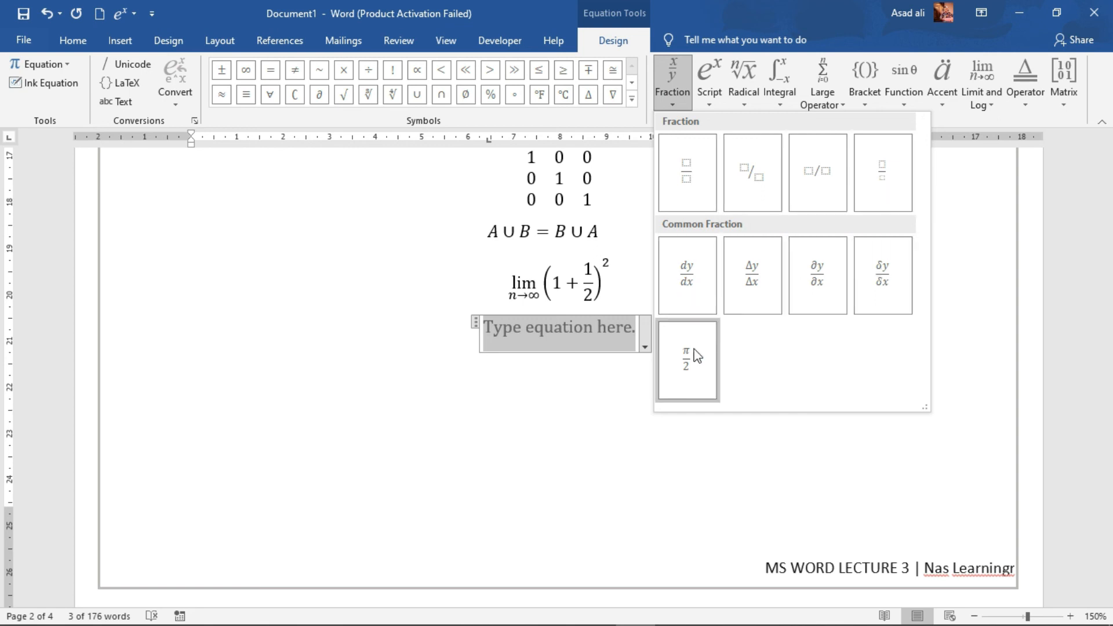
click(700, 183)
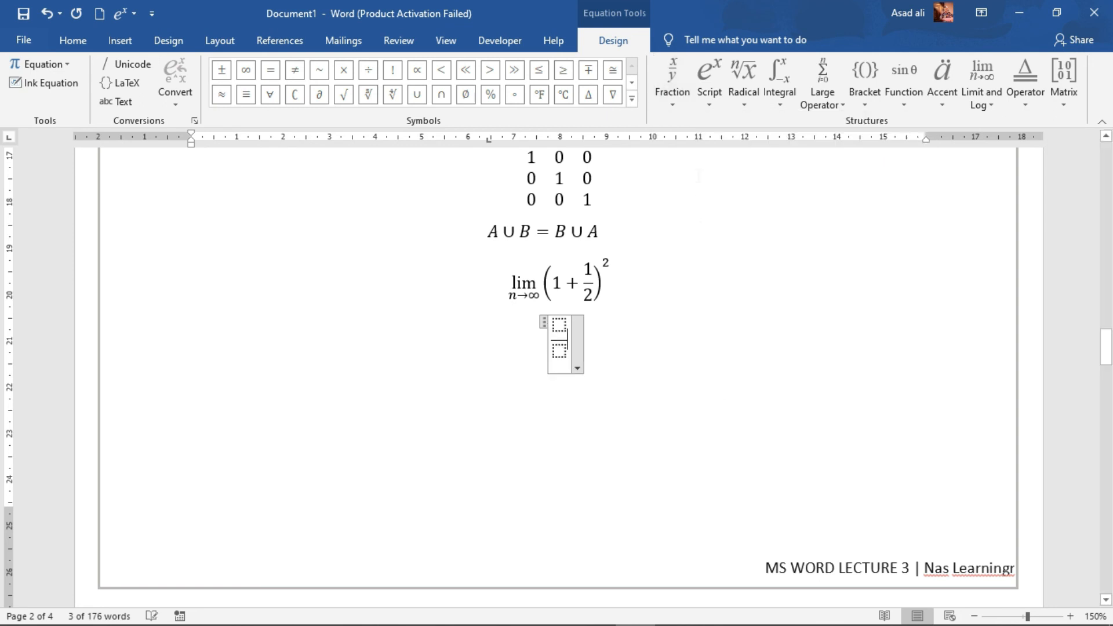
key(Up)
key(Down)
text(2)
key(Down)
text(3)
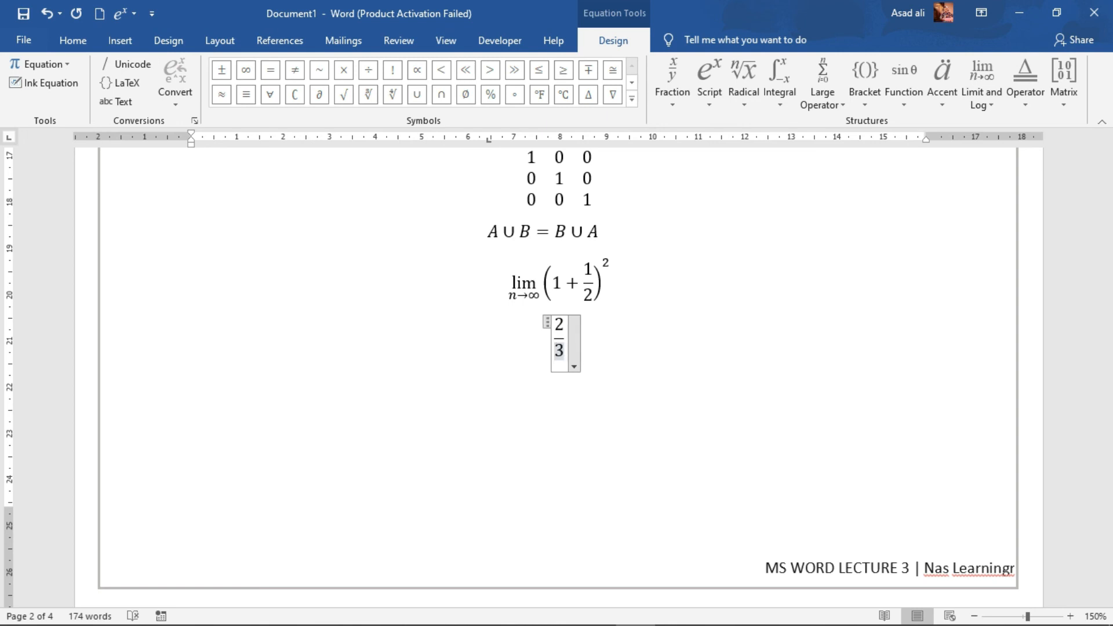
key(Right)
Step: Look through the Bracket and Function structures, and add the quadratic formula from the common radicals after the 2/3 fraction
click(868, 88)
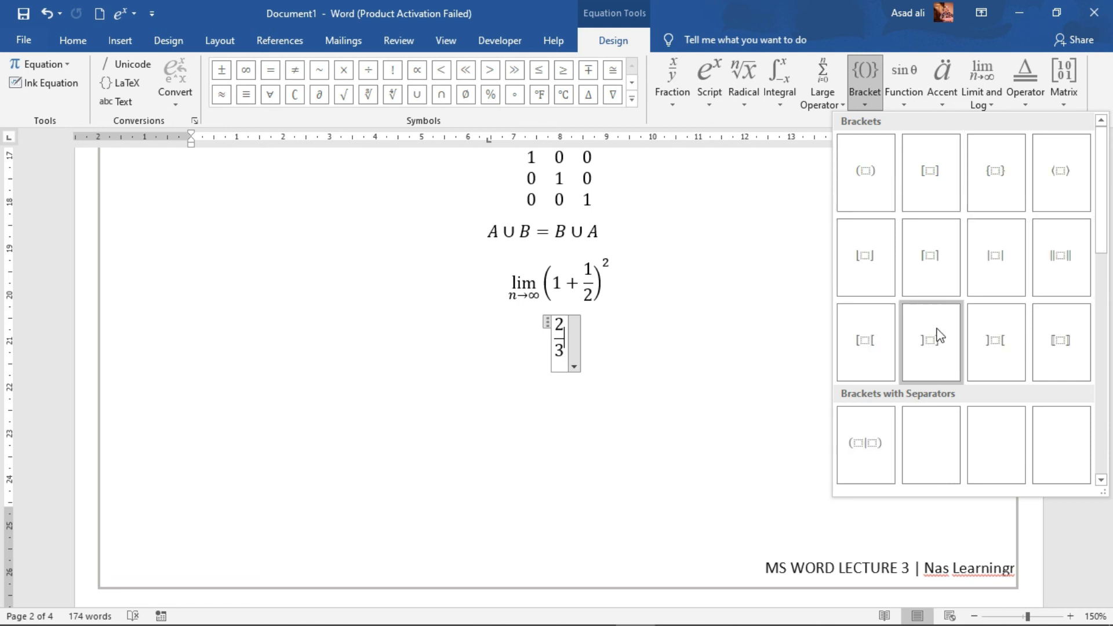
click(700, 369)
click(903, 87)
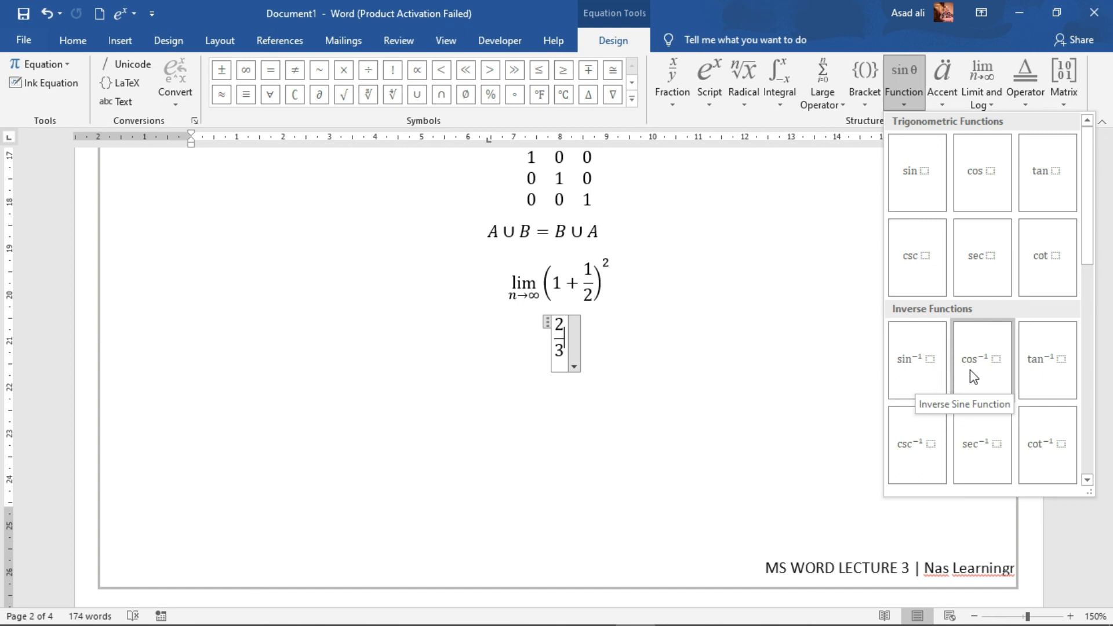
click(752, 388)
click(745, 103)
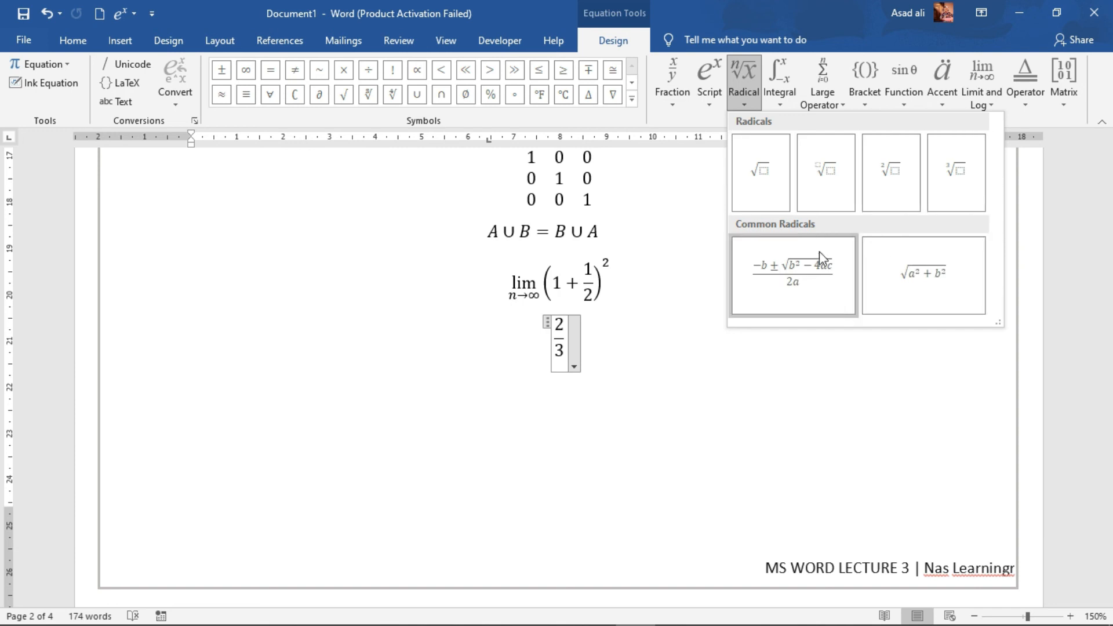
click(800, 267)
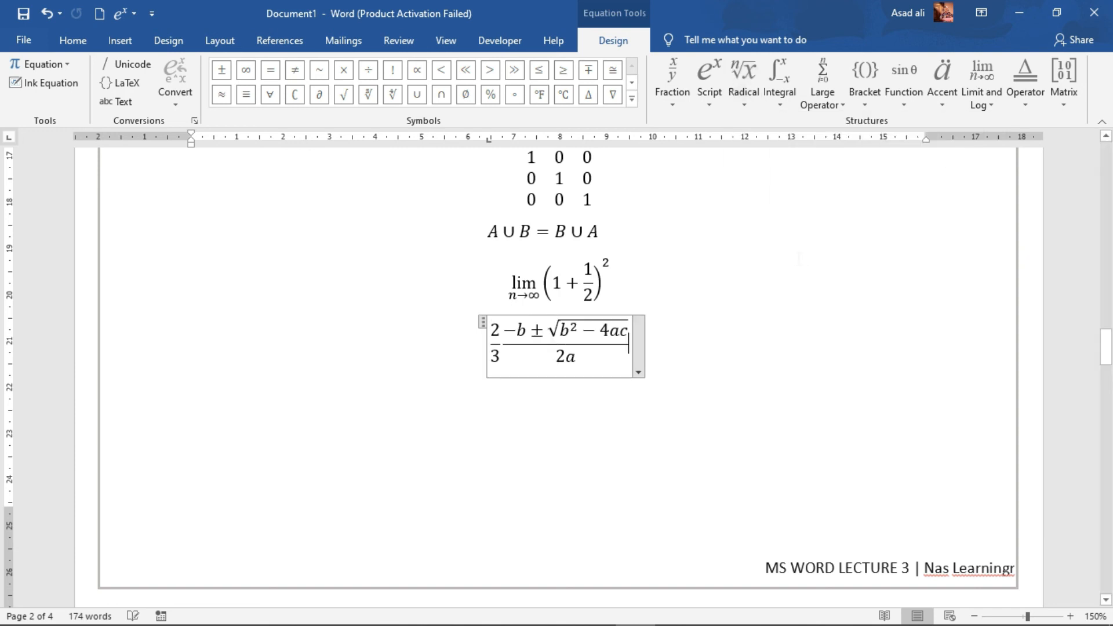
Step: Delete the 2/3 fraction in front of the quadratic formula and place the cursor below the equation
click(504, 344)
key(BackSpace)
key(BackSpace)
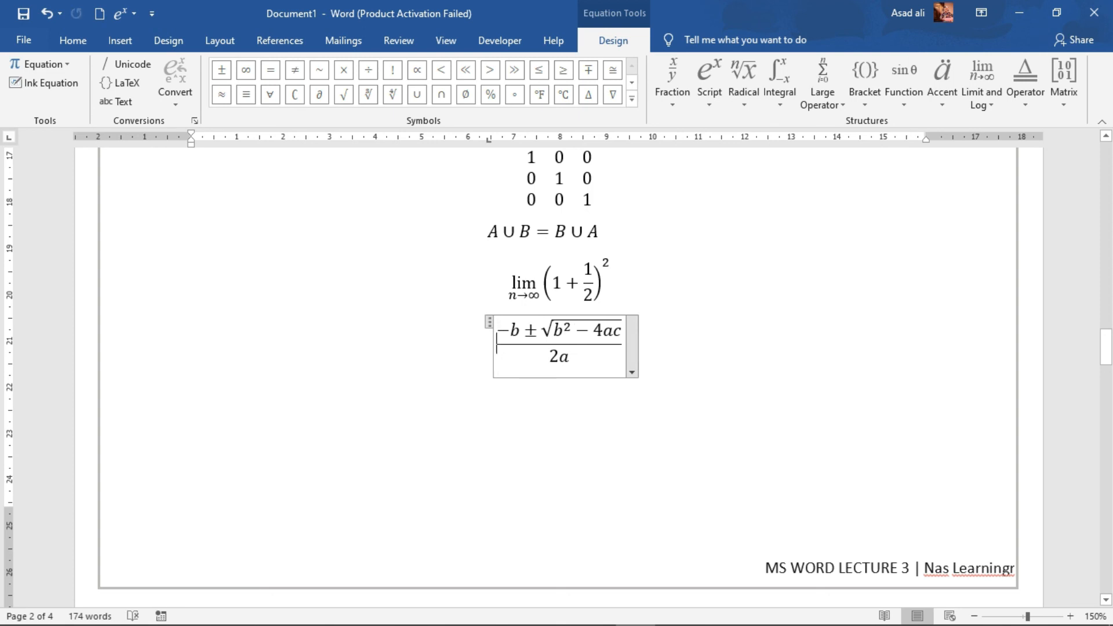
click(634, 410)
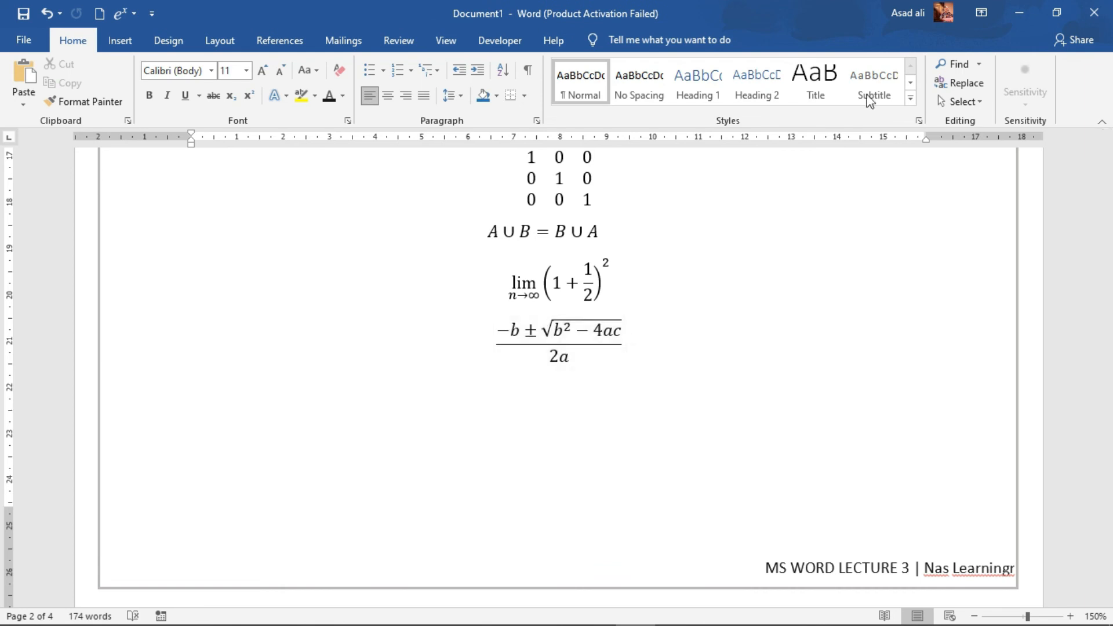
Step: Insert the symbols ≥ and ∞ as ordinary text on the line below the quadratic formula
key(alt+equal)
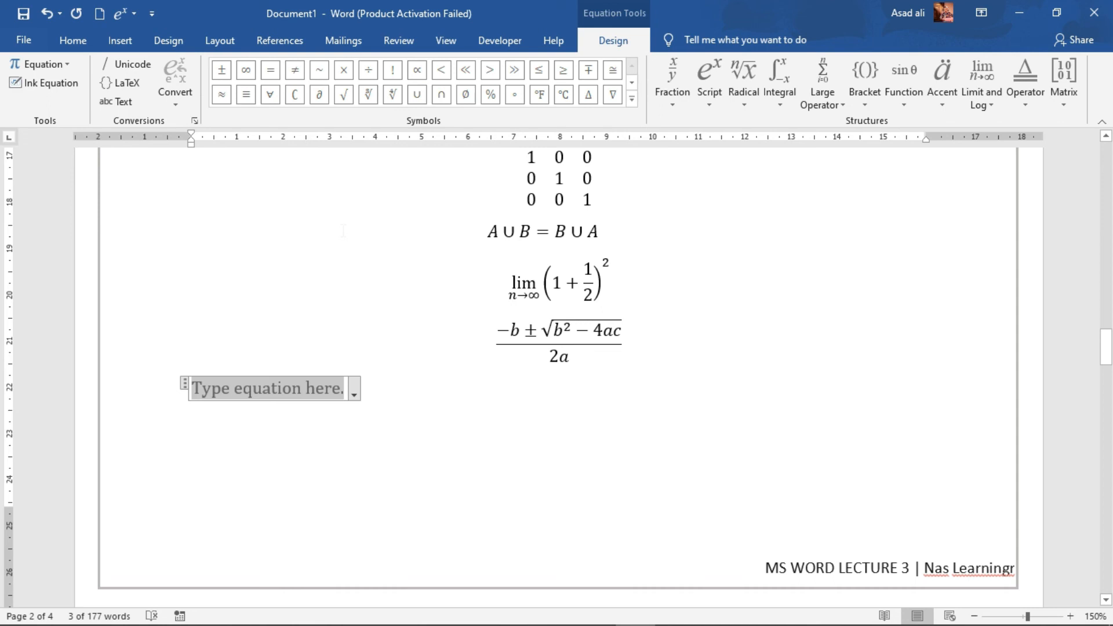
key(ctrl+z)
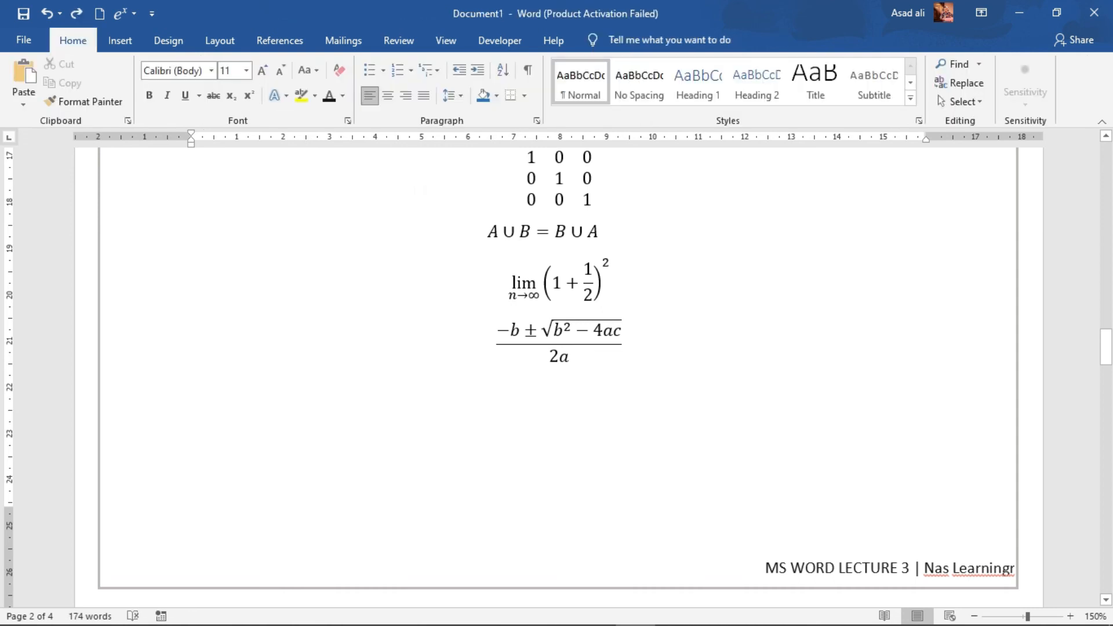
click(119, 40)
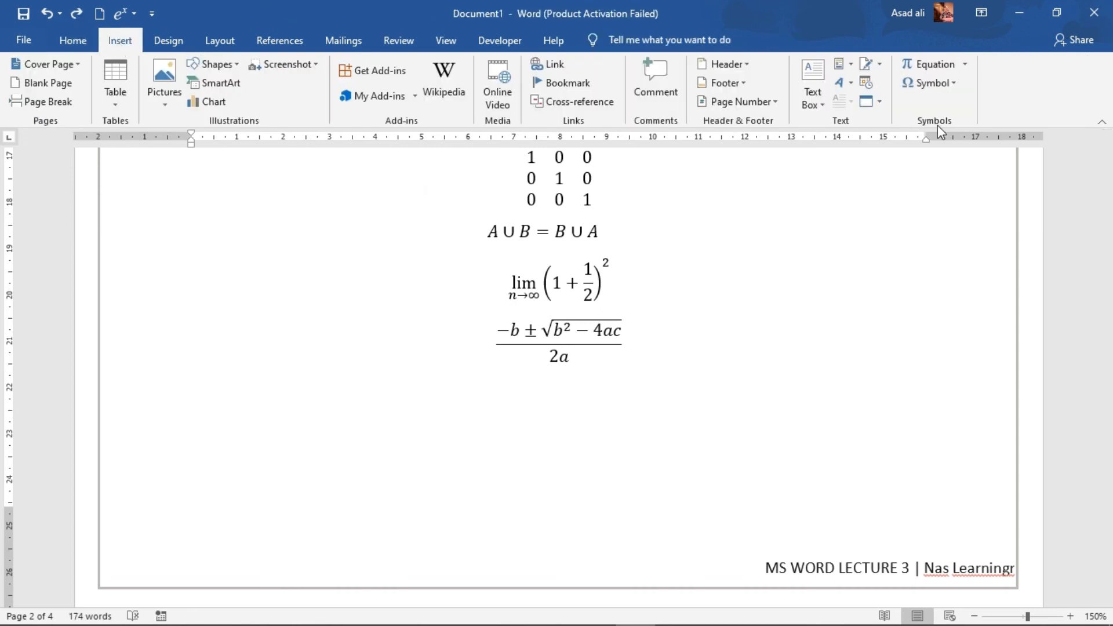
click(953, 85)
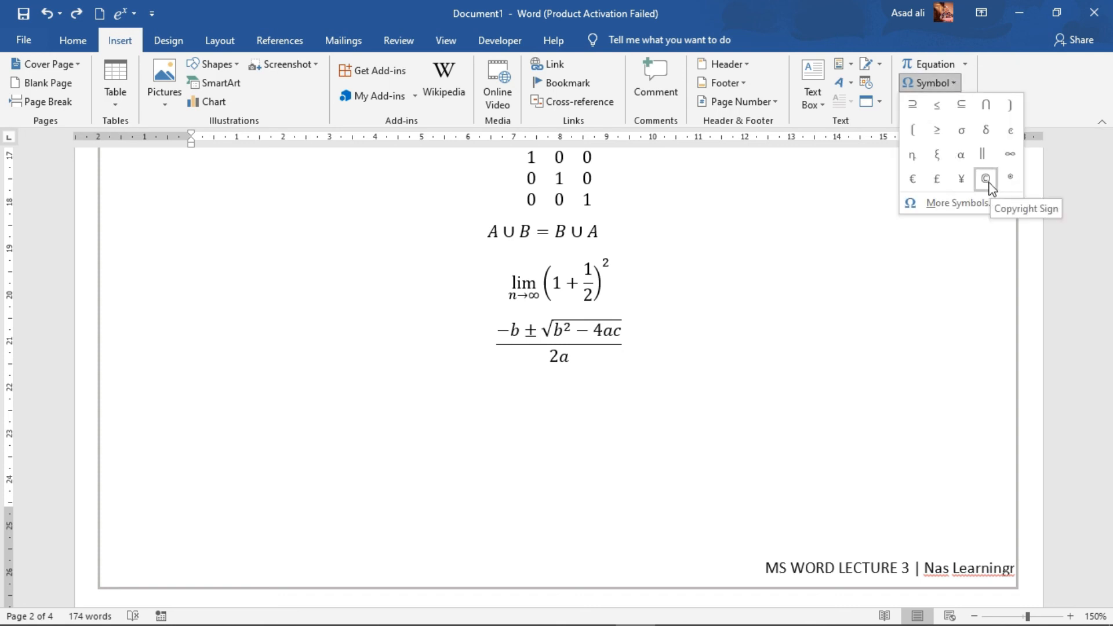
click(939, 136)
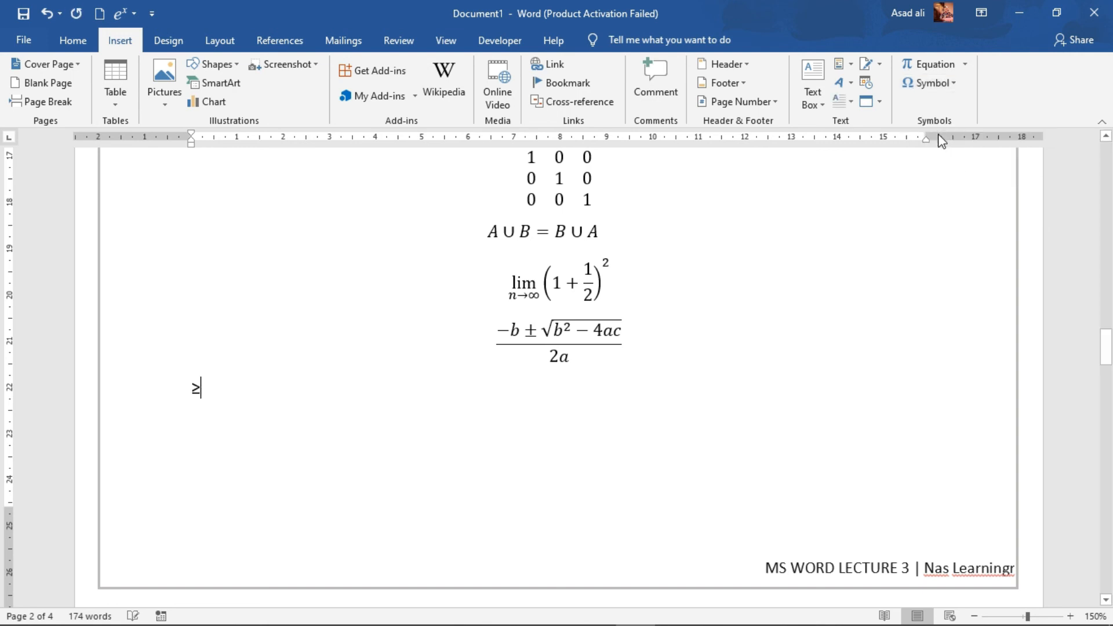
click(949, 86)
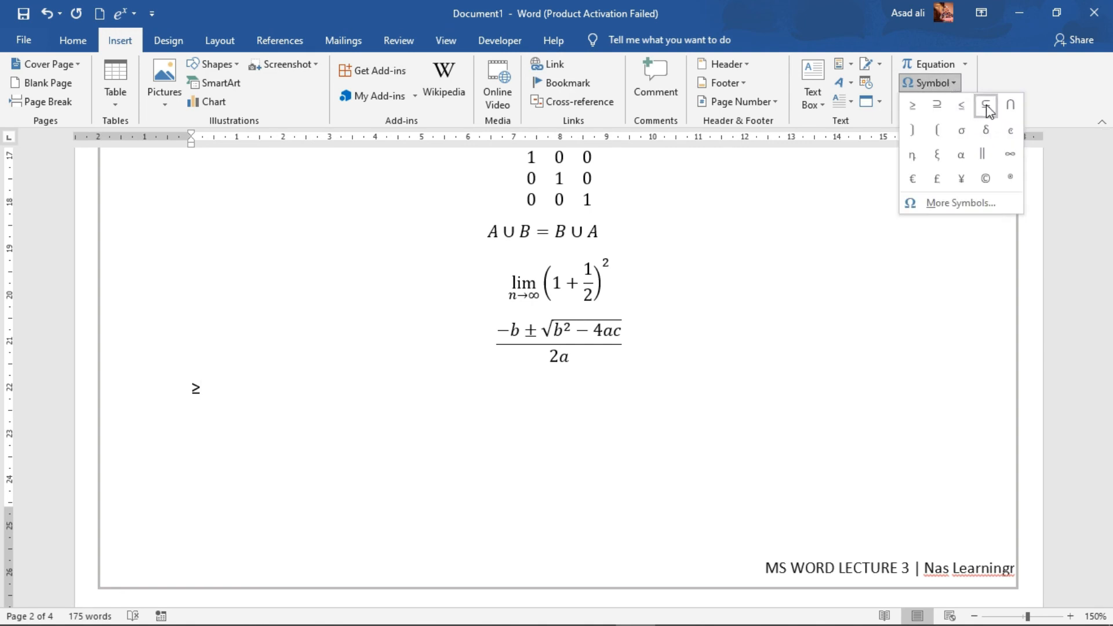
click(1010, 154)
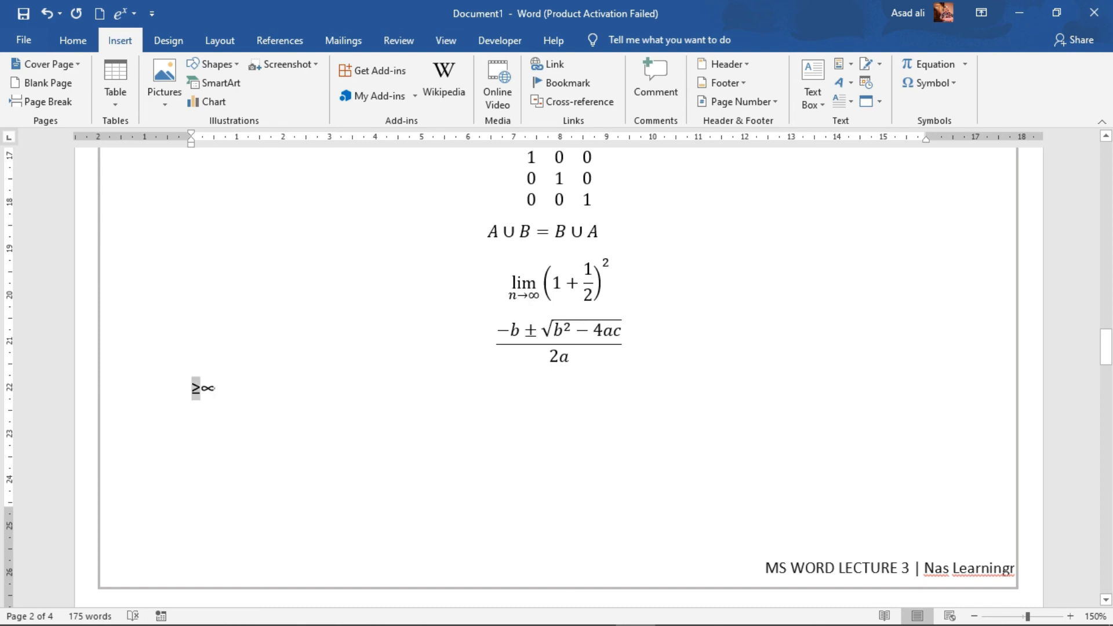
Step: Select the ≥∞ symbols below the quadratic formula and browse the Basic Latin, Latin Extended-B and Cyrillic subsets of the full symbol collection
drag(193, 387, 219, 396)
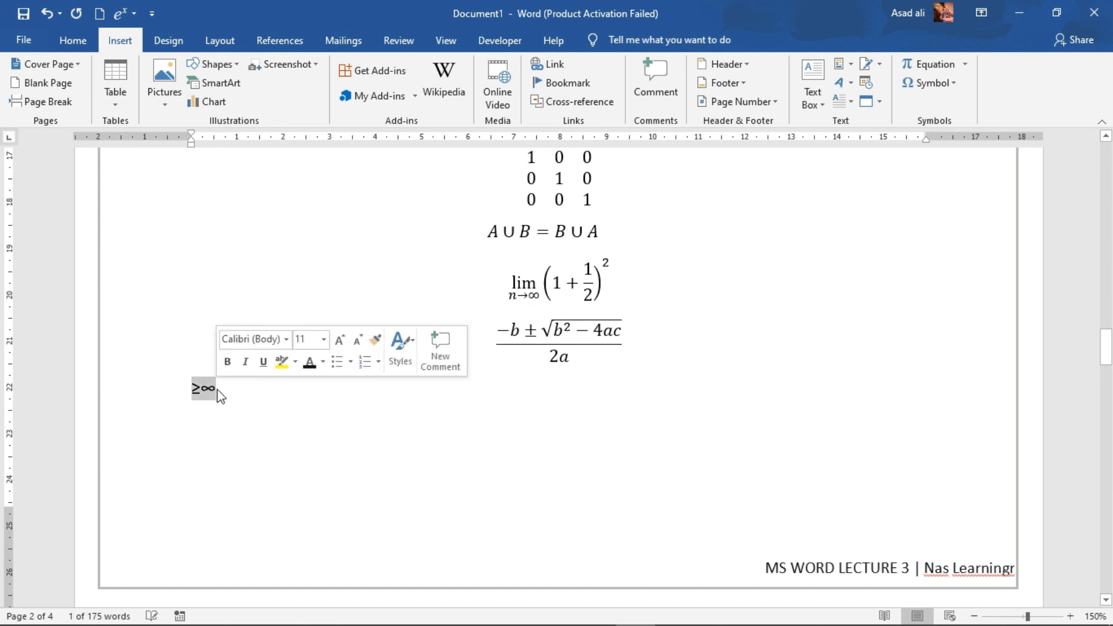
click(950, 84)
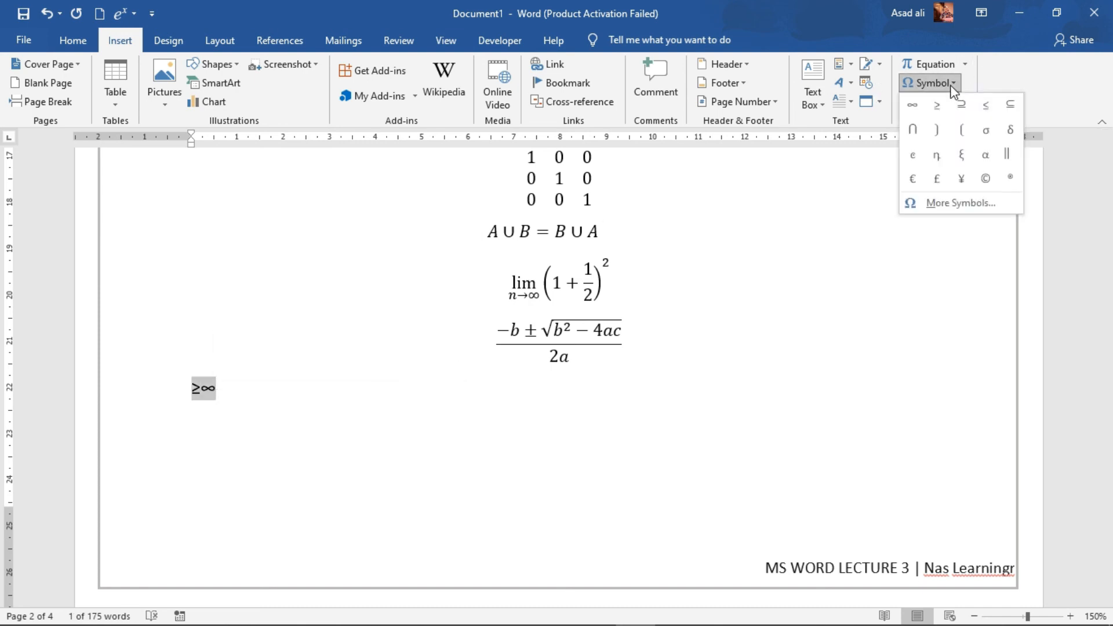
click(956, 204)
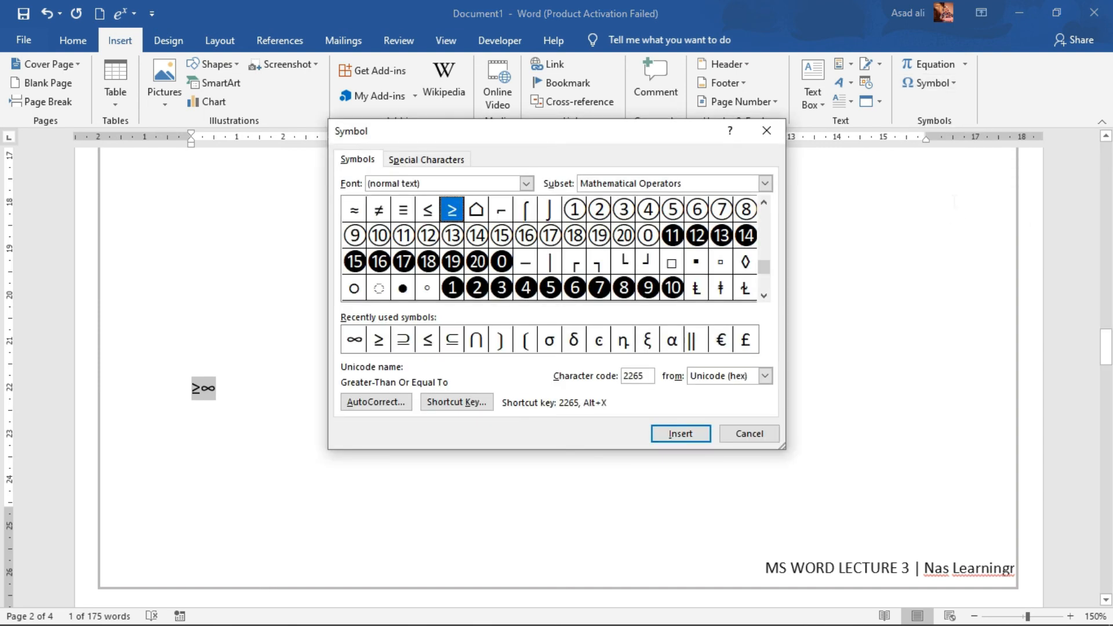
drag(765, 273, 764, 209)
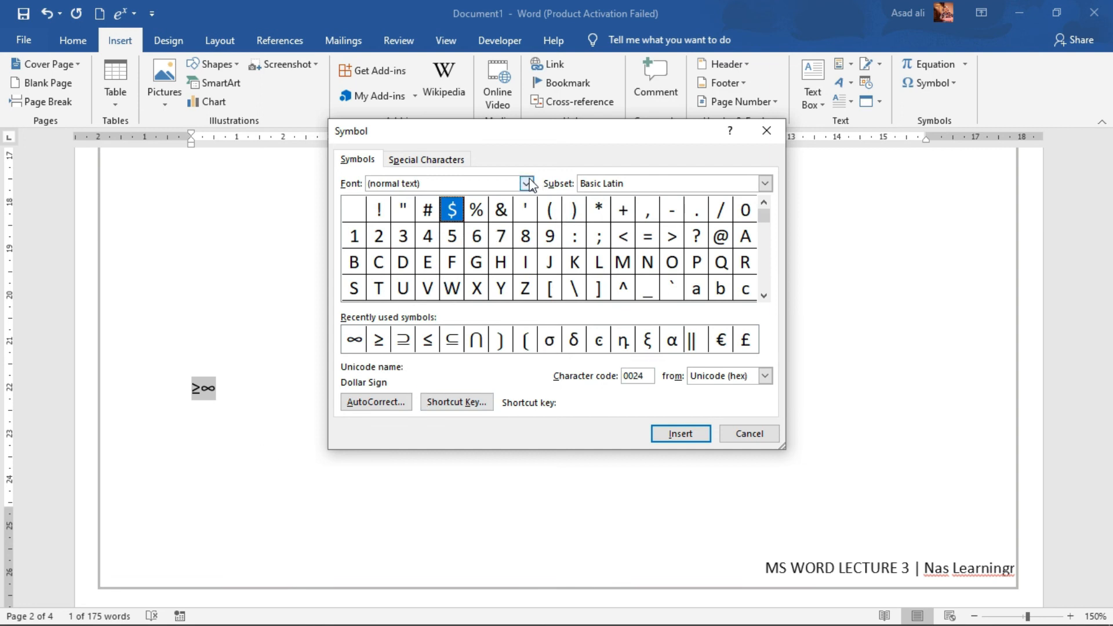
click(765, 184)
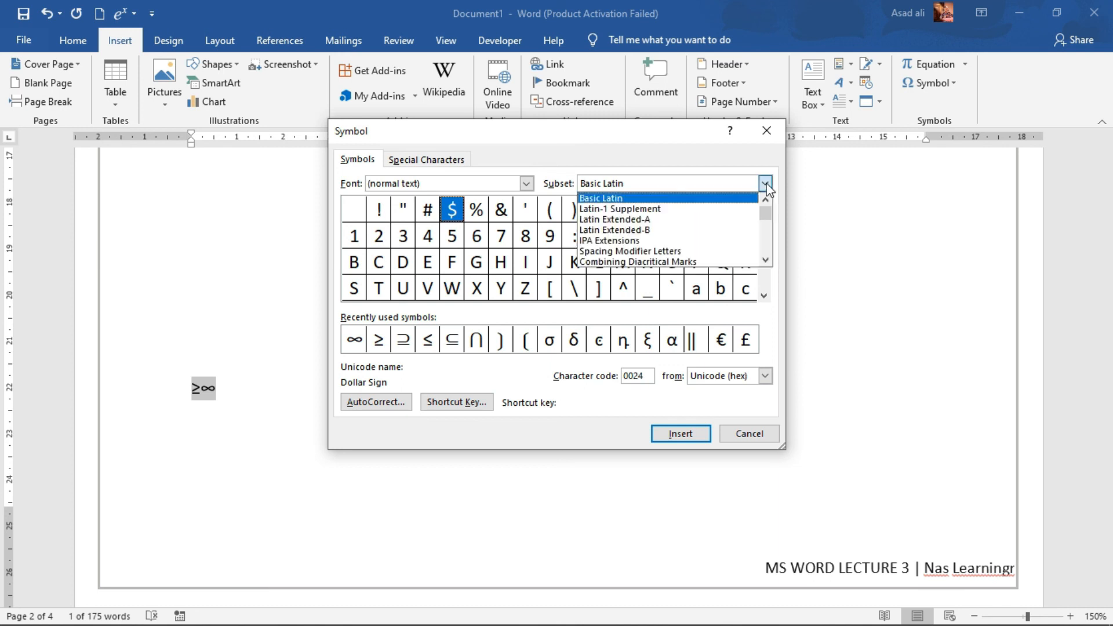
click(645, 231)
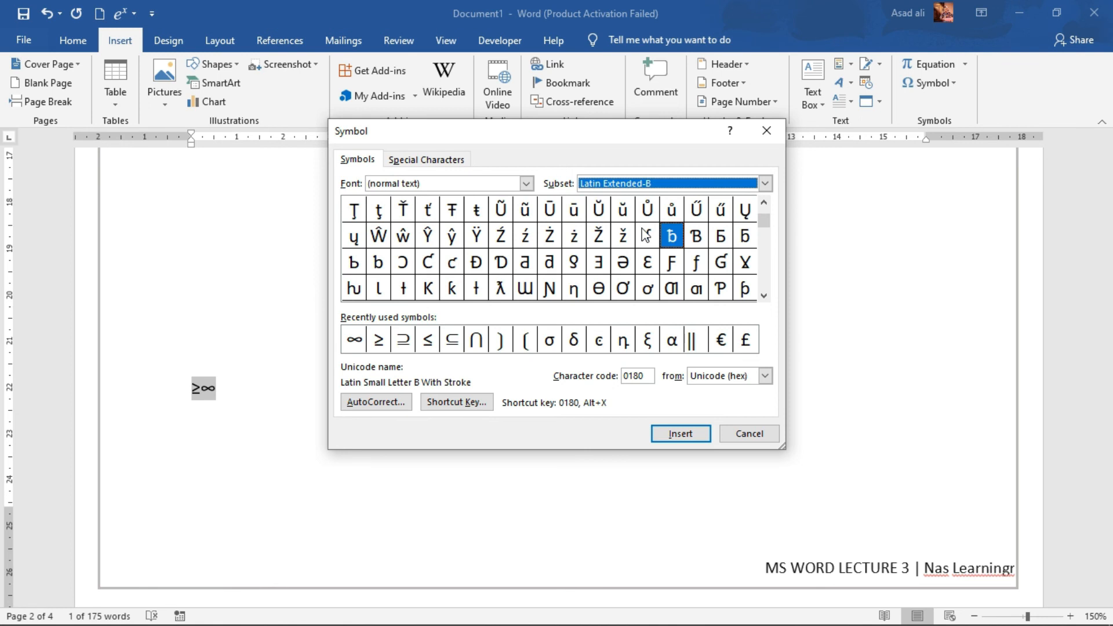
drag(764, 223, 767, 235)
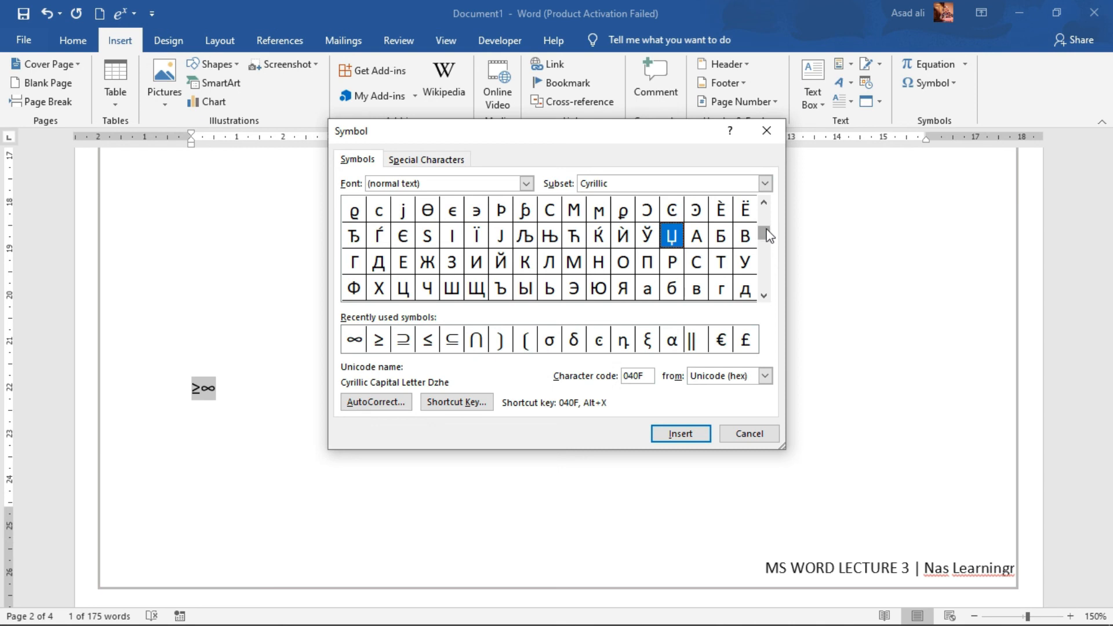
Step: Replace the selected ≥∞ with the Greek capital letter theta (Θ) from the Greek and Coptic subset and select the inserted symbol
click(761, 184)
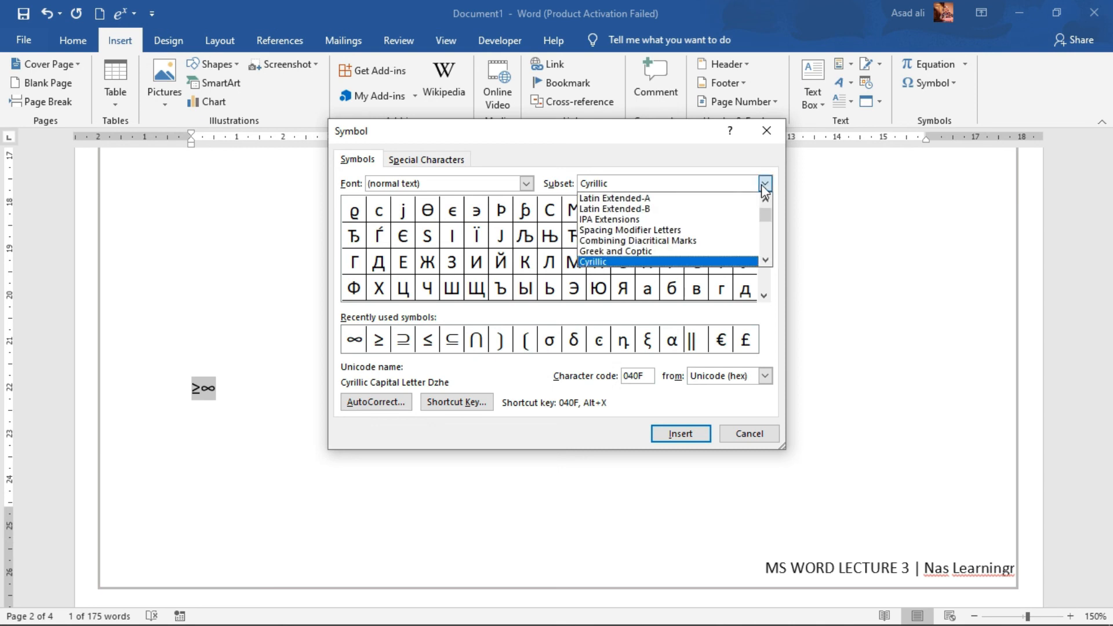
click(655, 253)
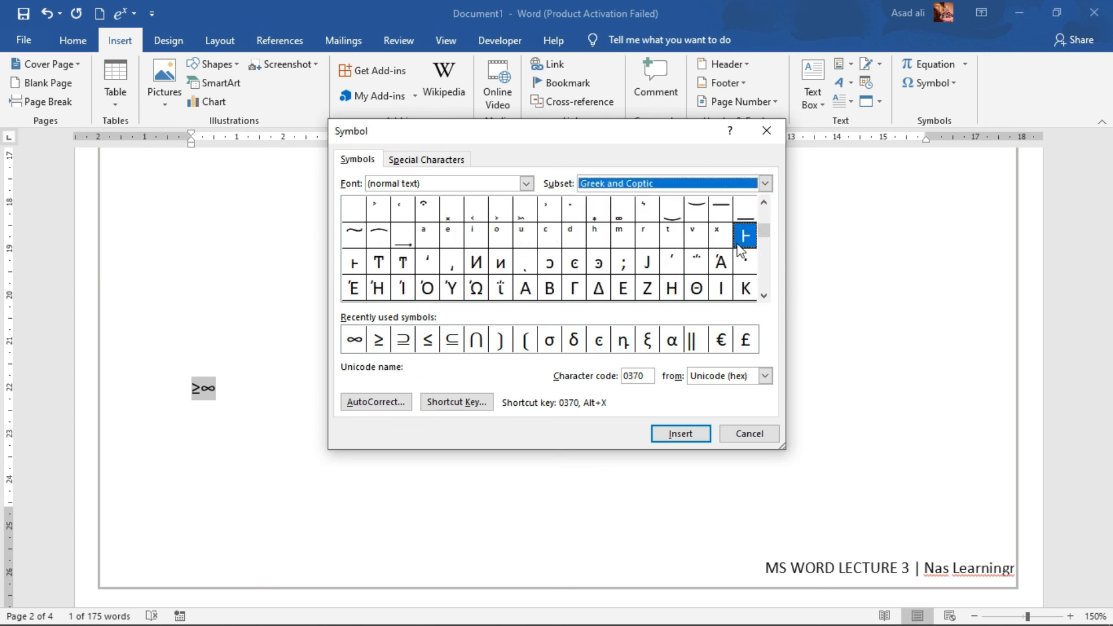
click(696, 290)
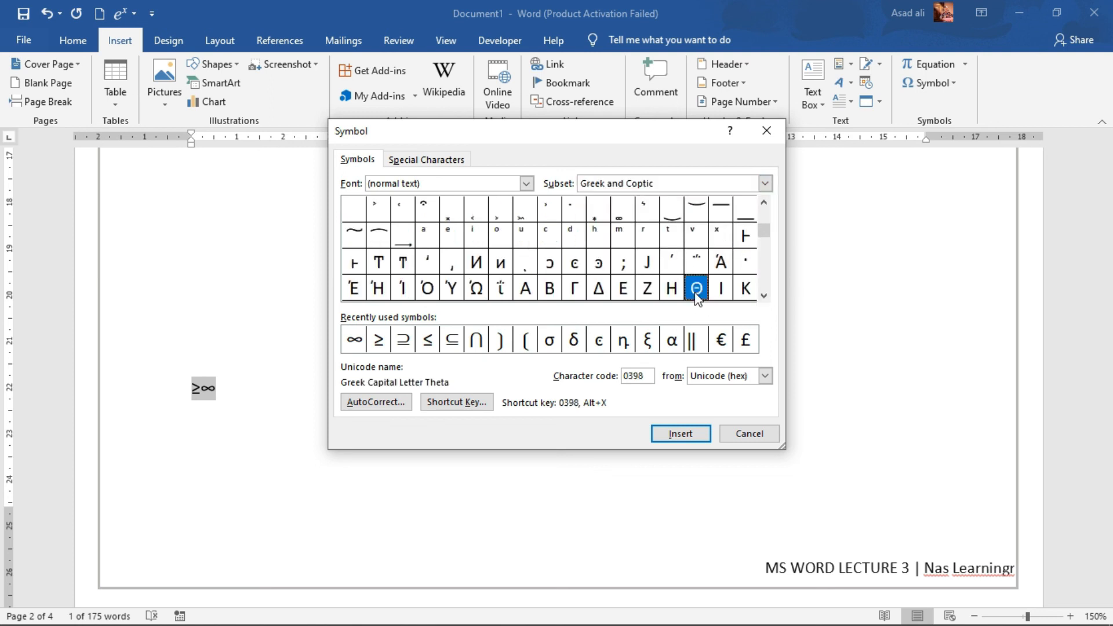
click(688, 432)
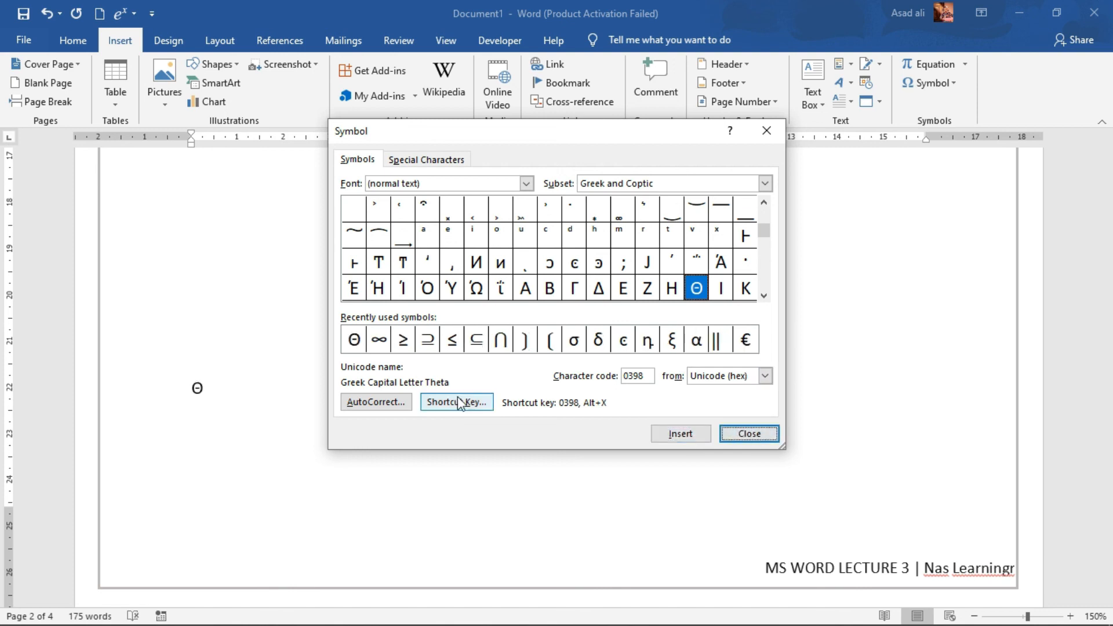
click(204, 387)
drag(204, 388, 165, 386)
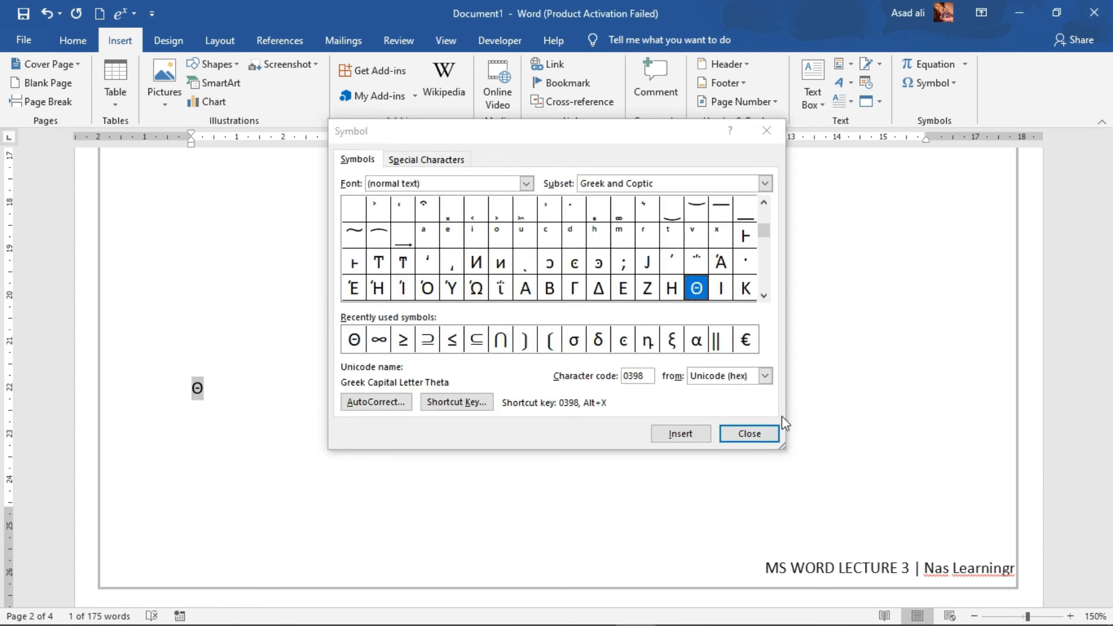
click(755, 432)
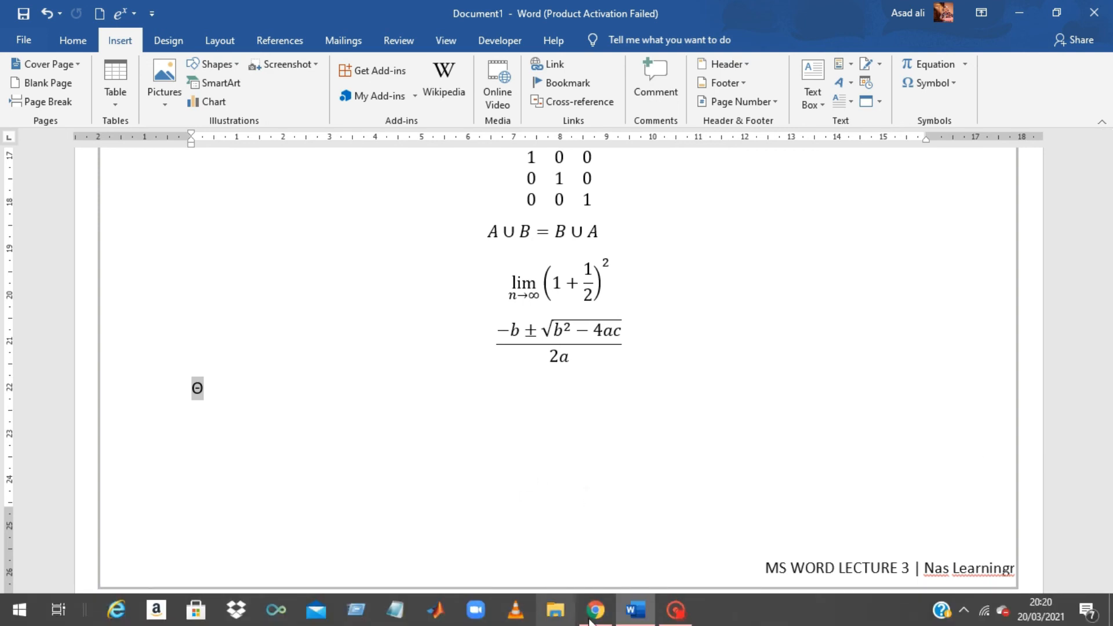
mouse_move(635, 610)
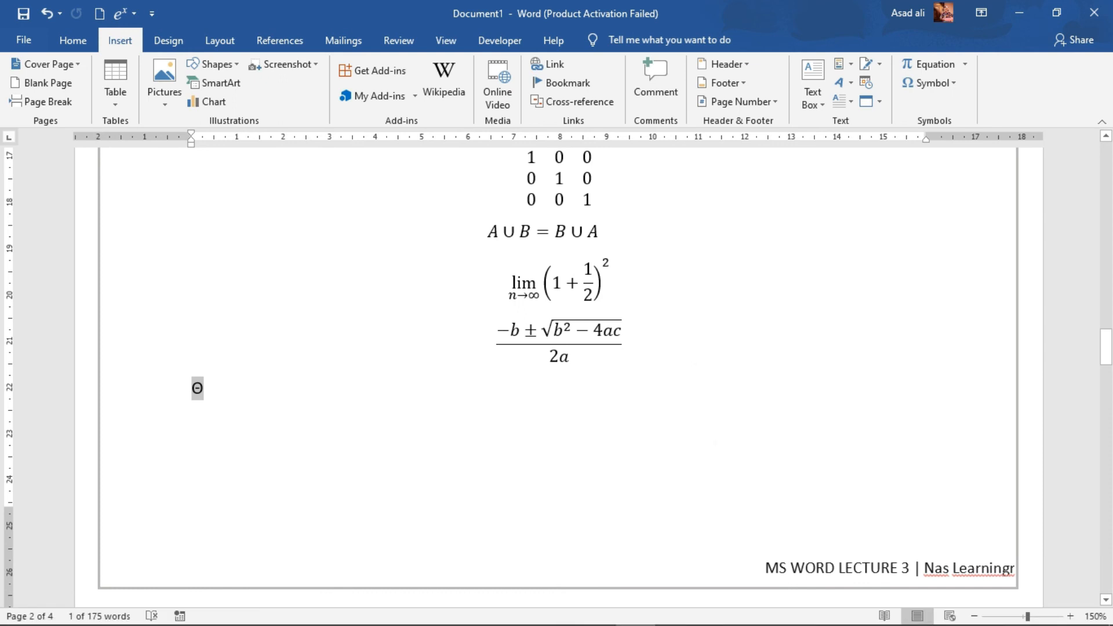
click(680, 615)
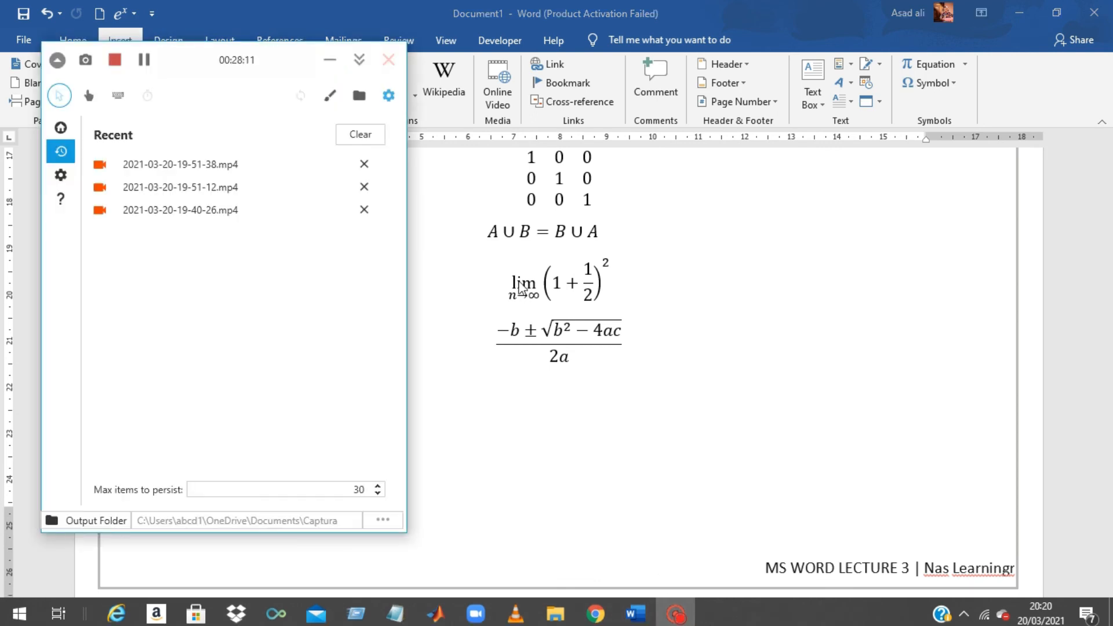